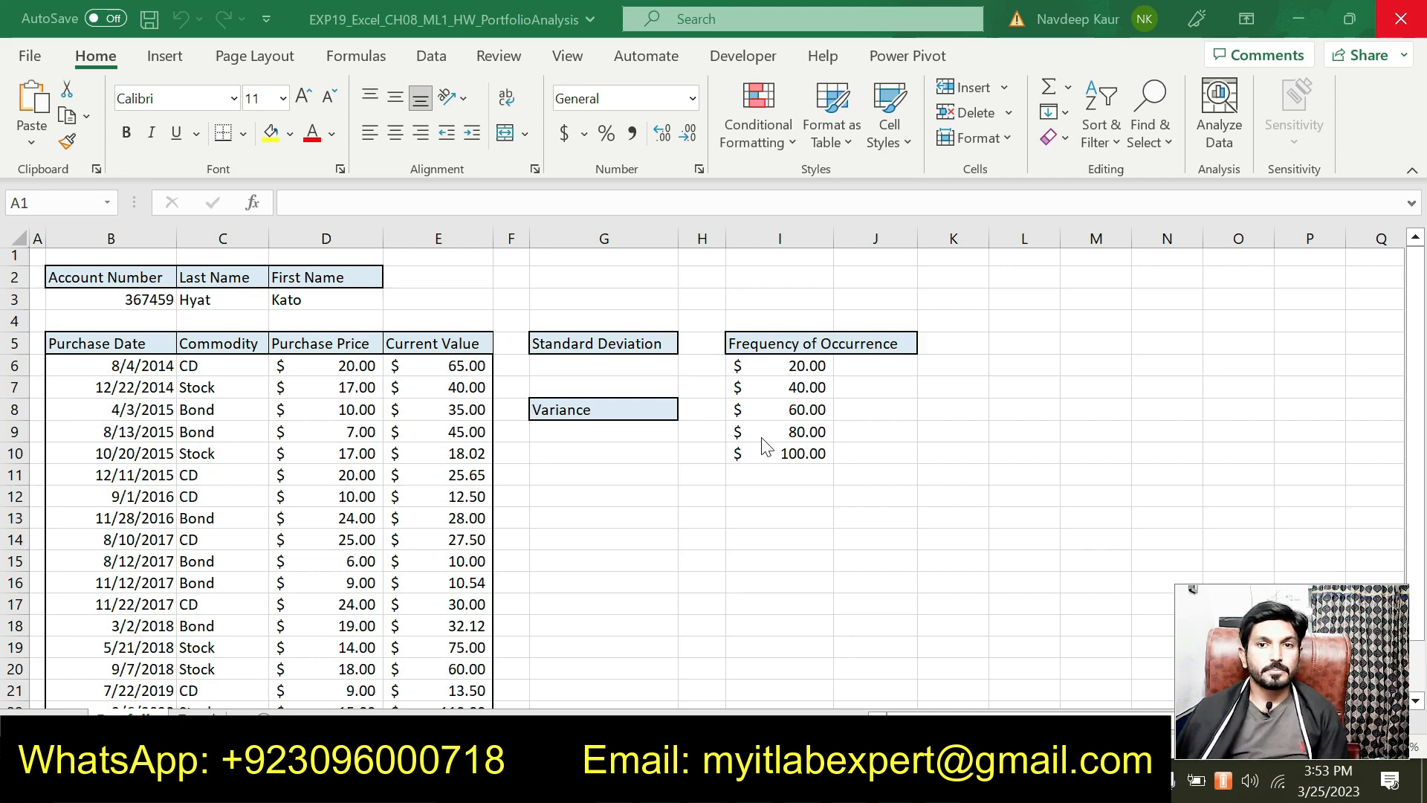
Step: Highlight the Word instructions' title in turquoise
key("alt+Tab")
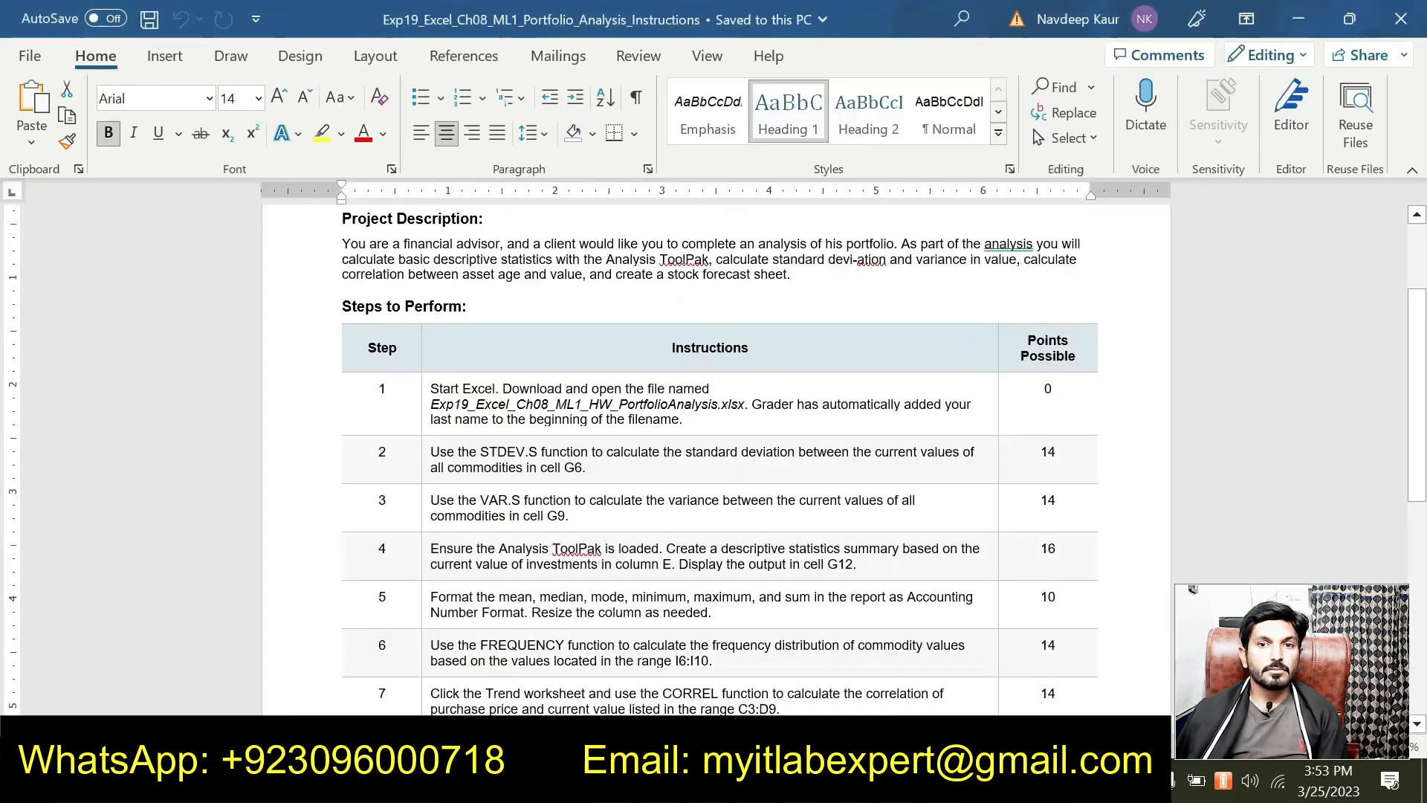
scroll(717, 476, "up", 3)
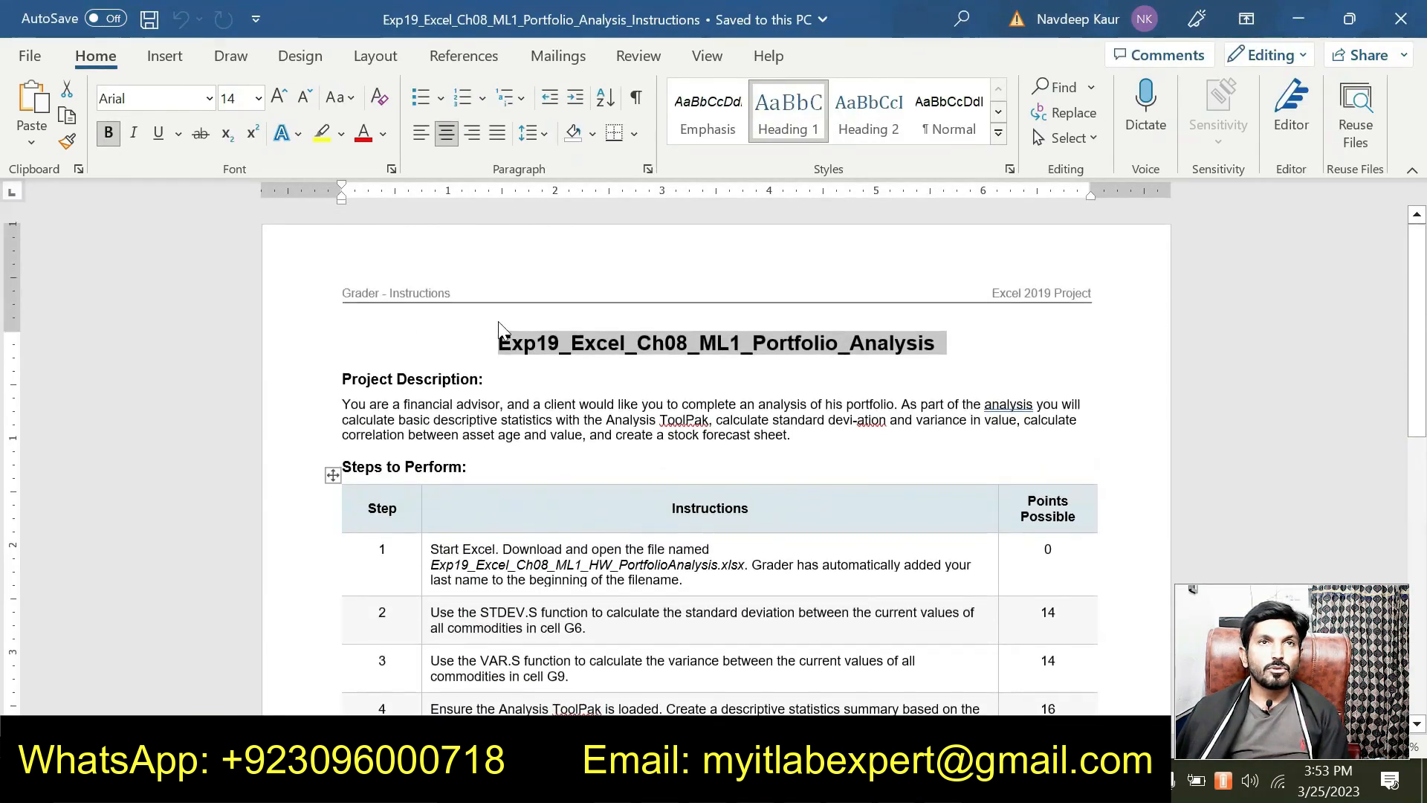
left_click(341, 133)
left_click(389, 168)
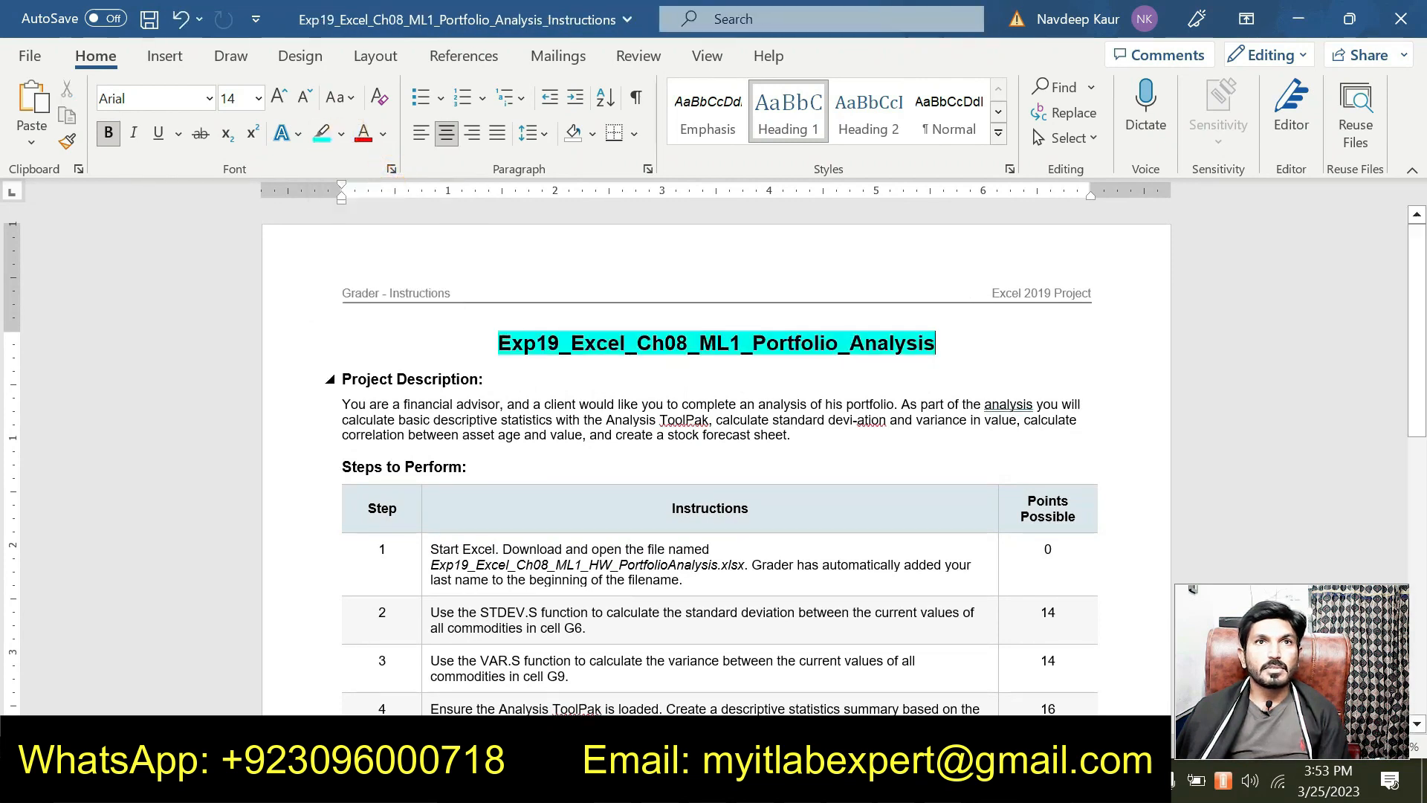
left_click(535, 375)
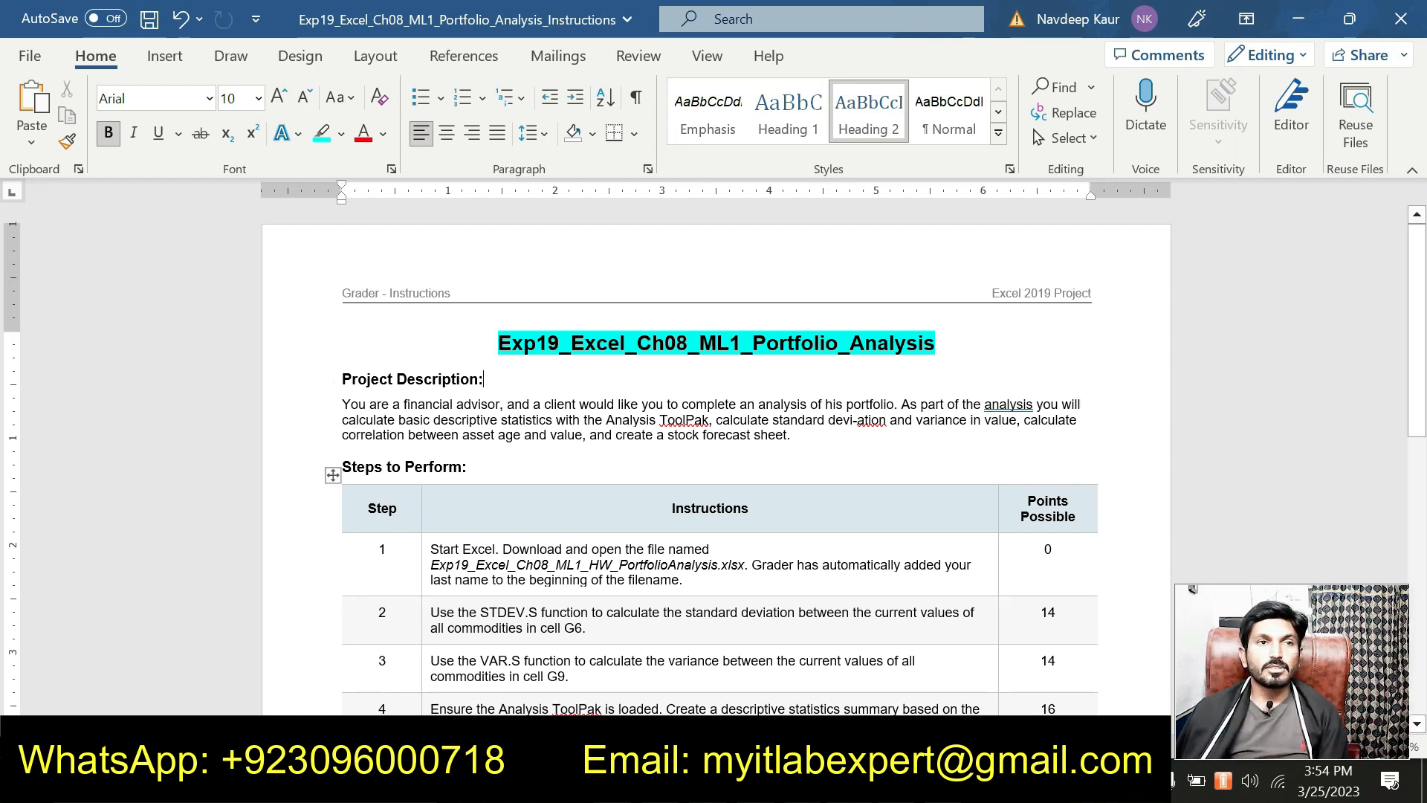
Step: Highlight the step 1 workbook file name in cyan and return to Excel
left_click_drag(430, 564, 744, 565)
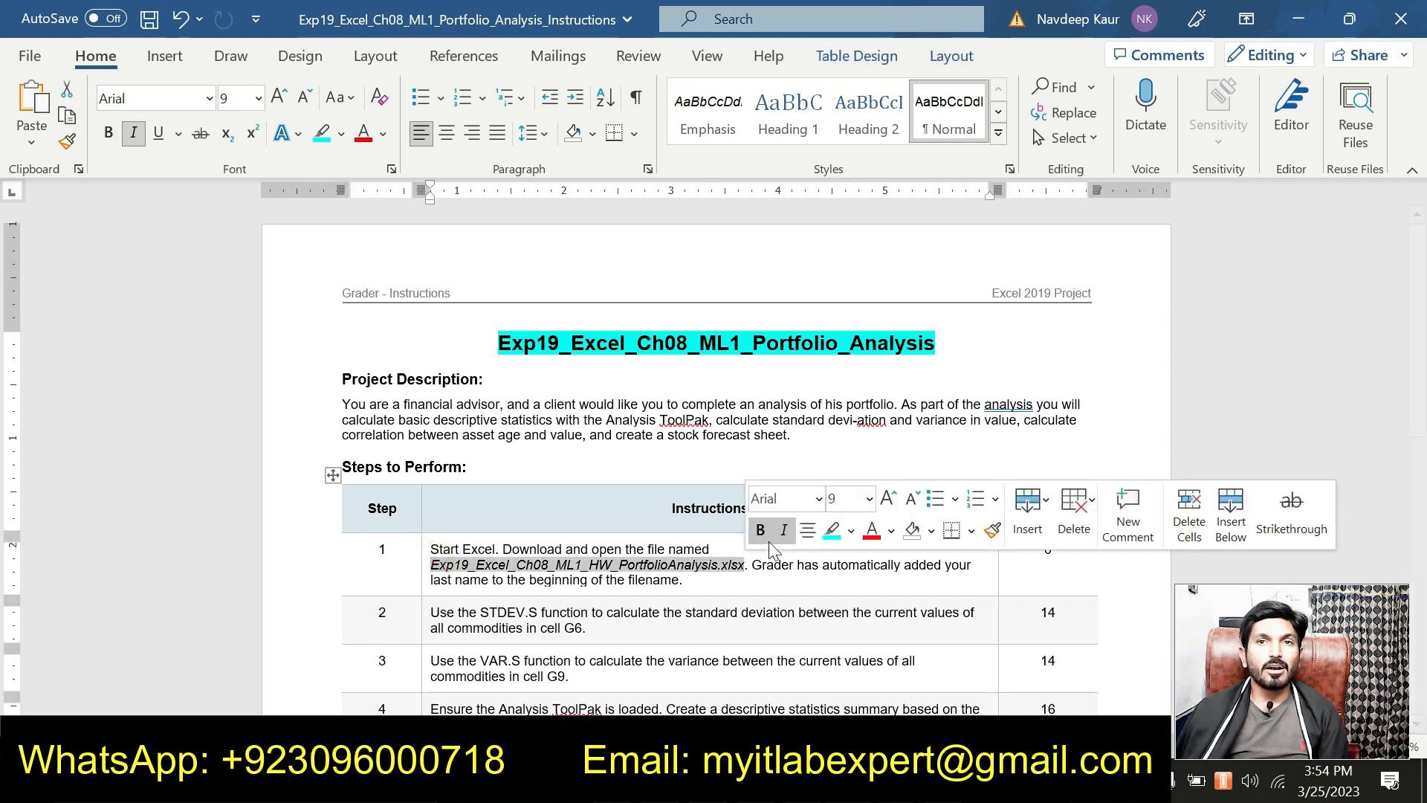
left_click(831, 529)
left_click(635, 579)
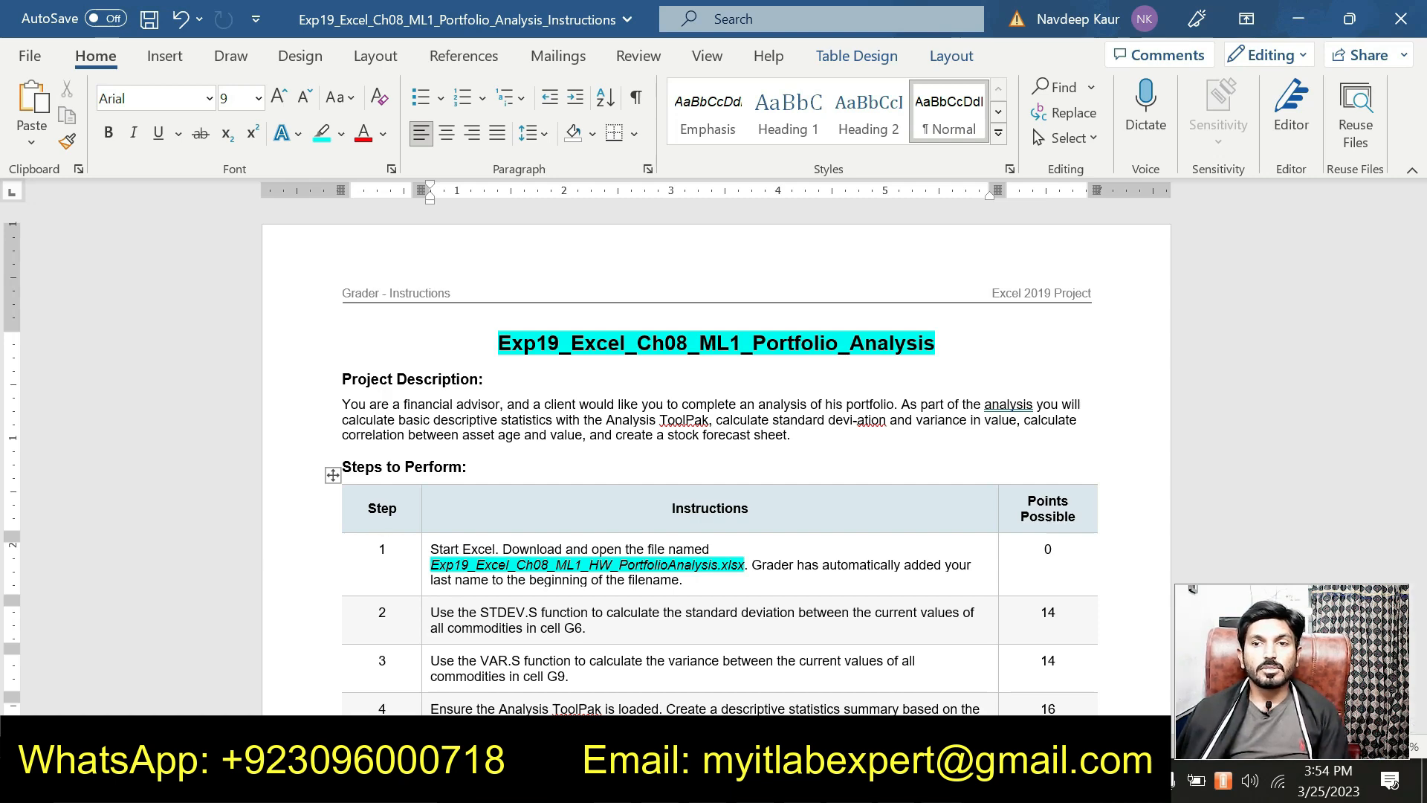
left_click(691, 784)
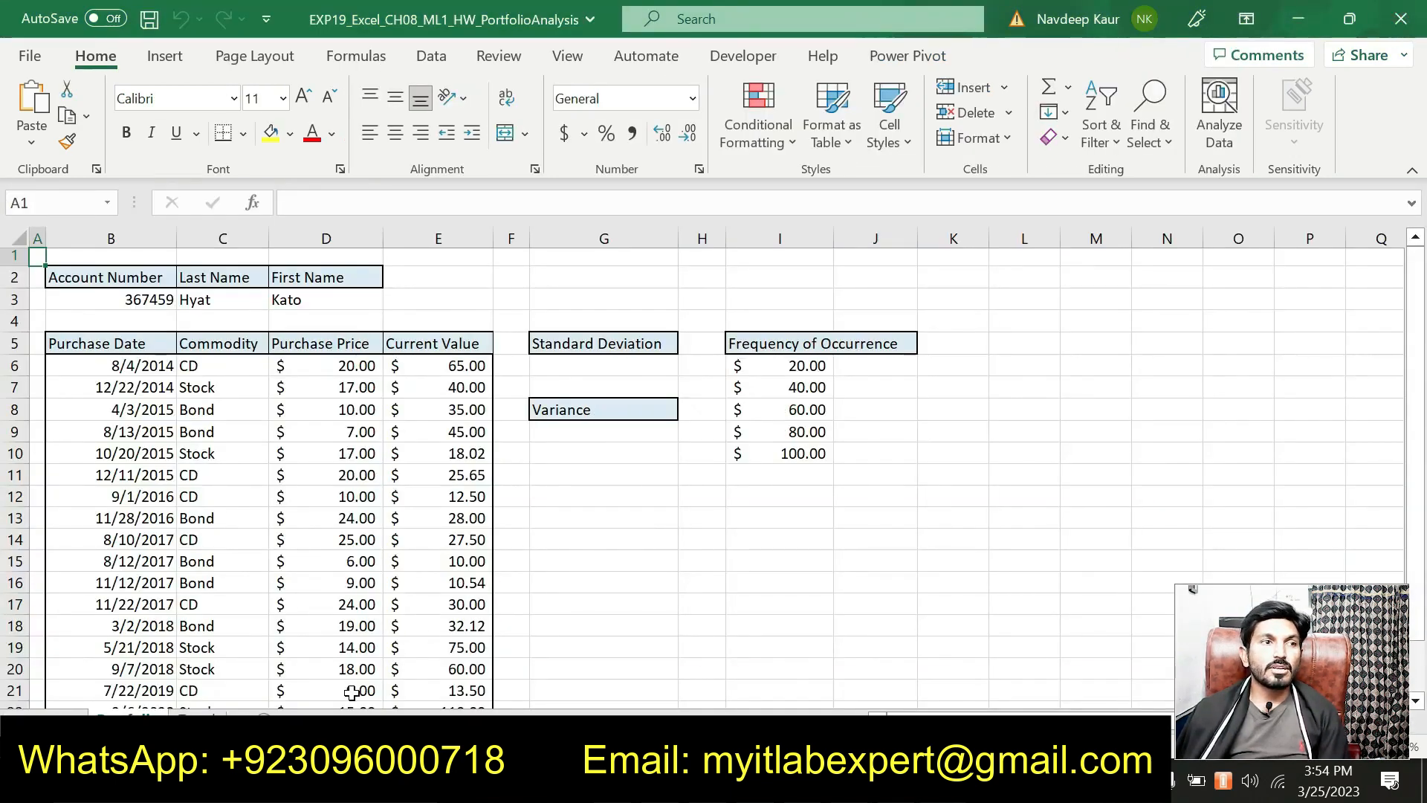
Step: Glance at the Trend sheet's data, go back to Portfolio, then bring Word forward
left_click(197, 719)
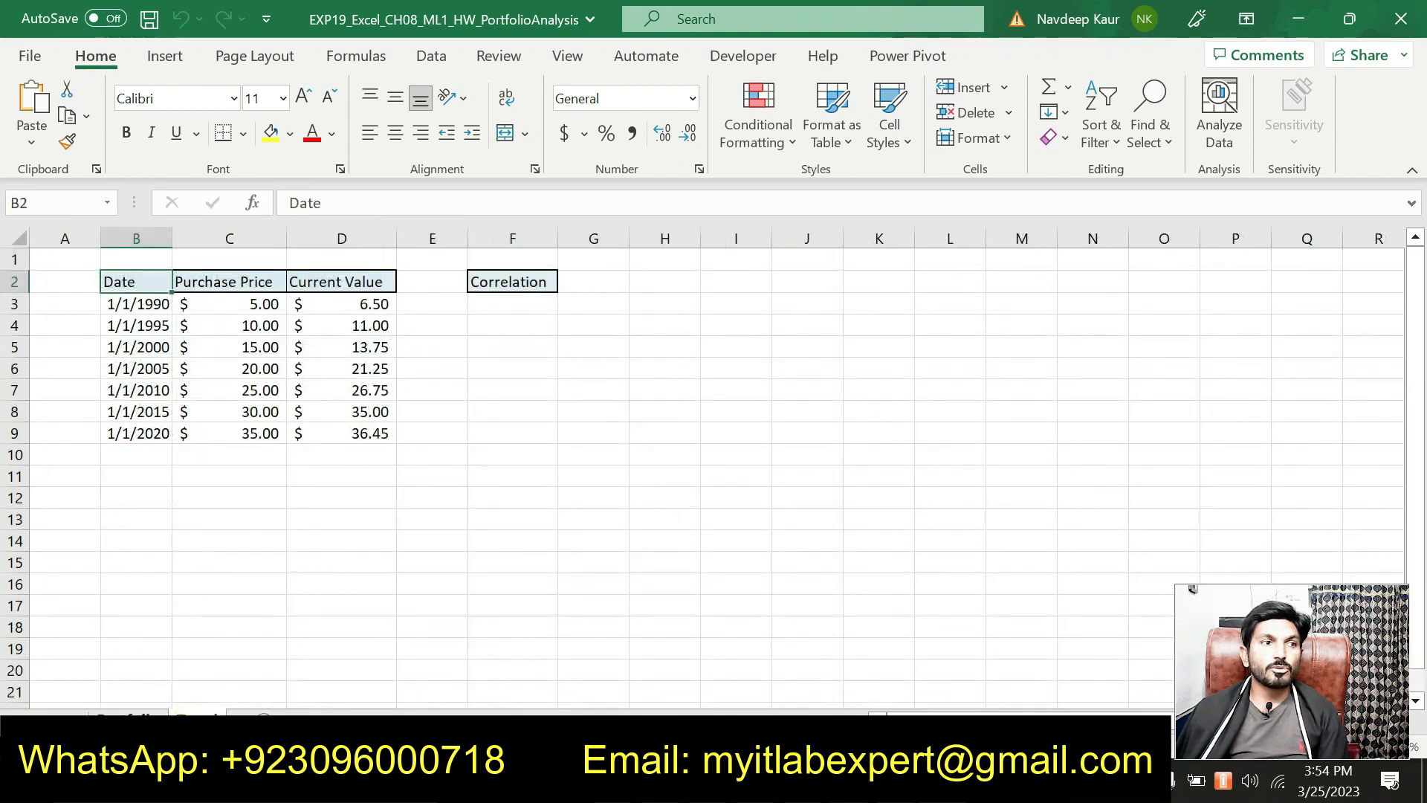
left_click(127, 720)
scroll(646, 592, "down", 6)
scroll(647, 591, "up", 6)
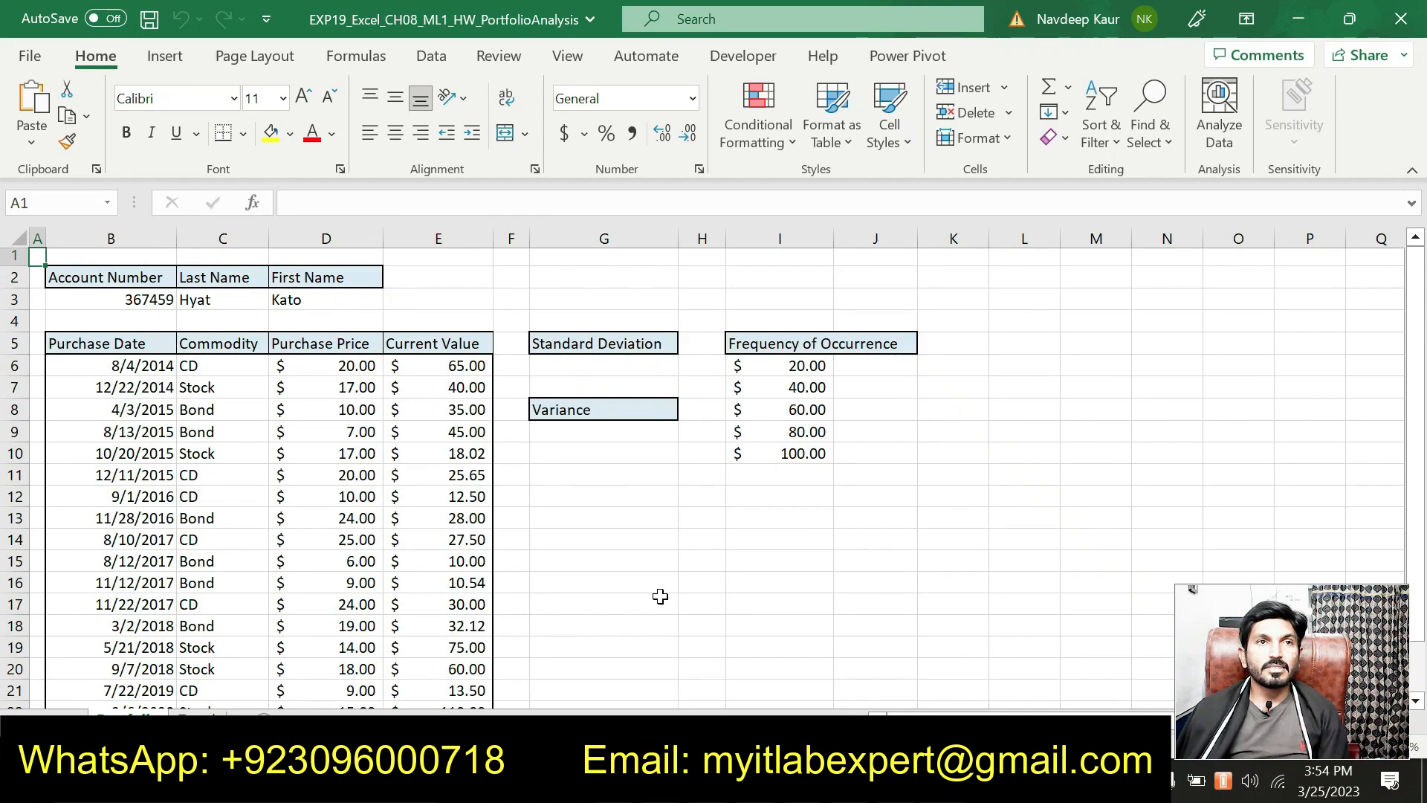
mouse_move(851, 779)
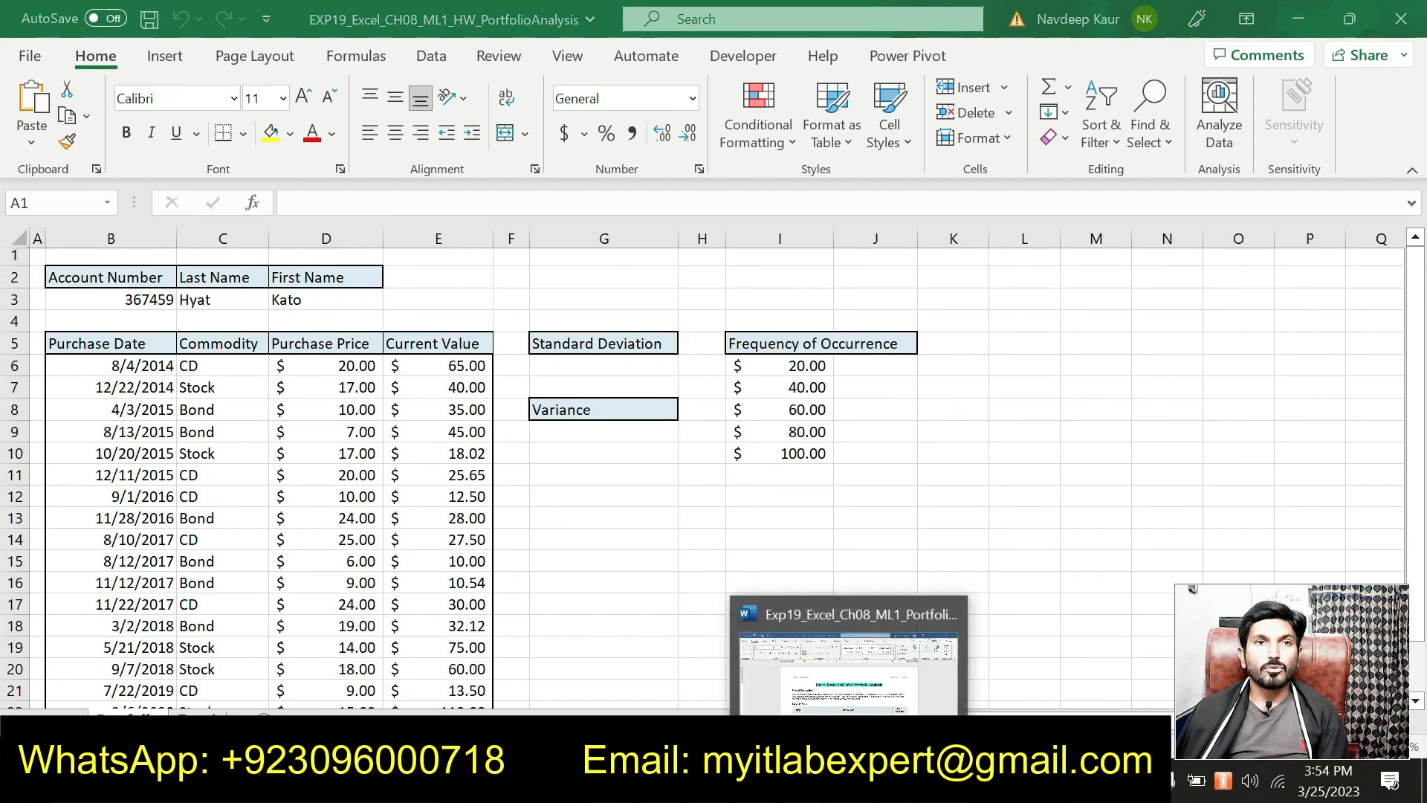
left_click(761, 699)
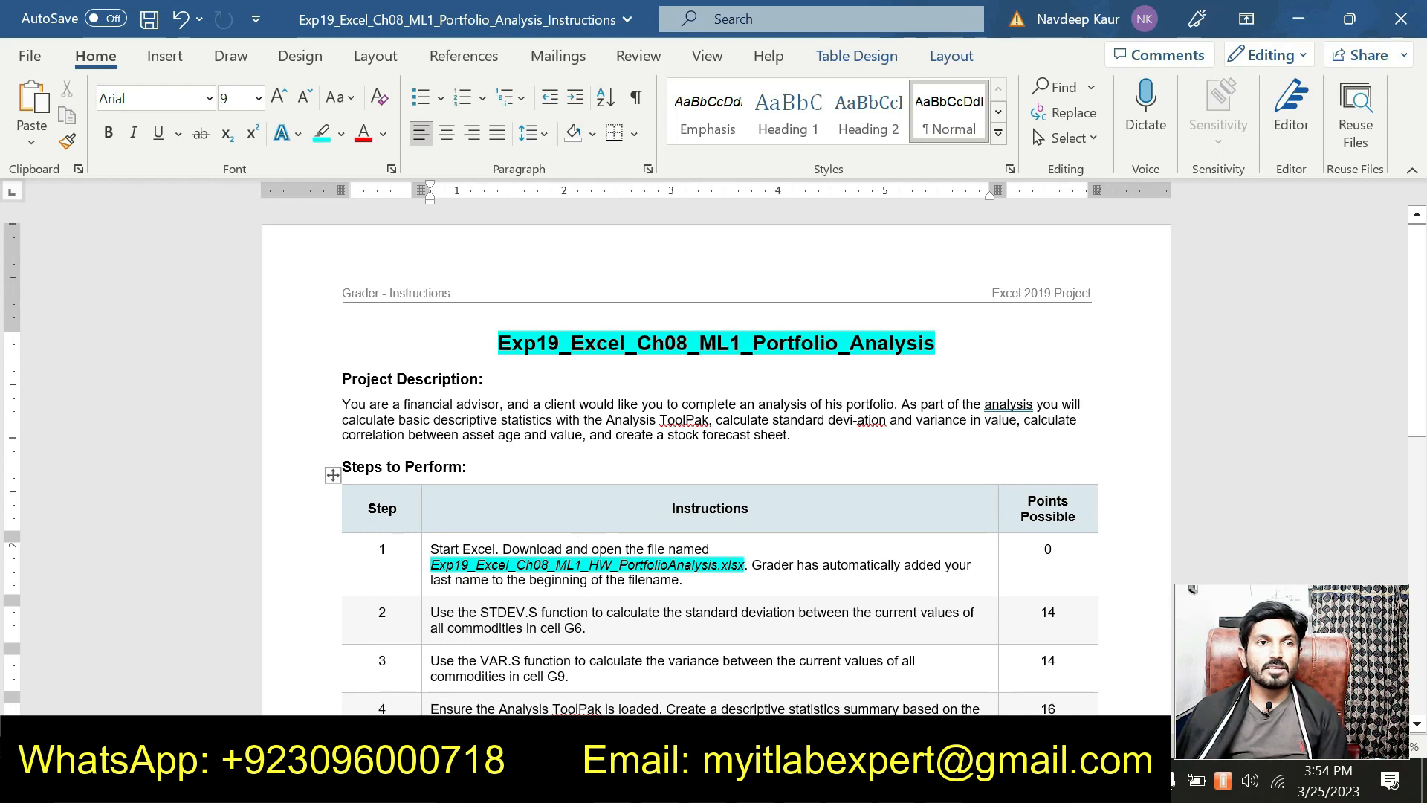
Step: Remove the cyan highlight from the step 1 workbook file name
left_click_drag(431, 564, 734, 572)
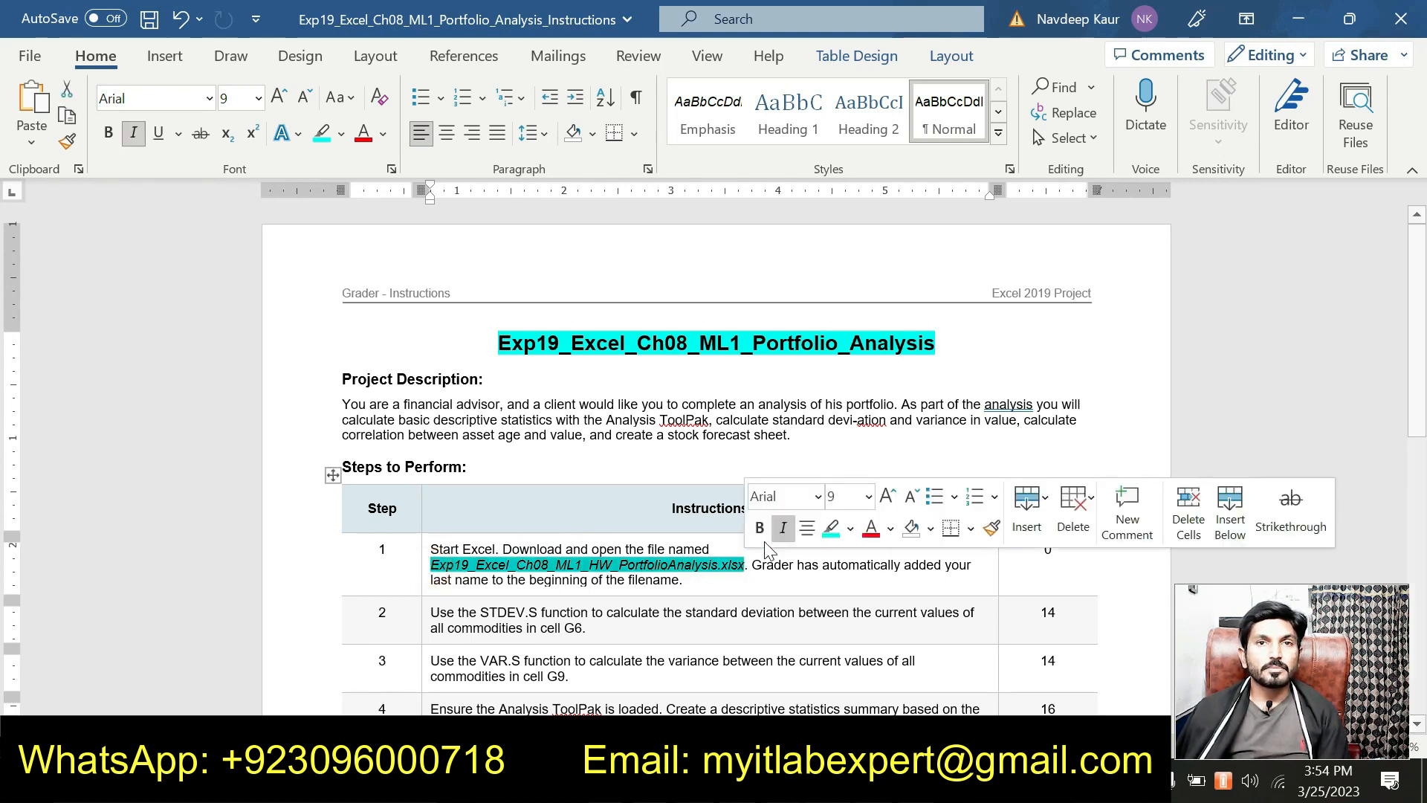
left_click(831, 534)
scroll(669, 483, "down", 3)
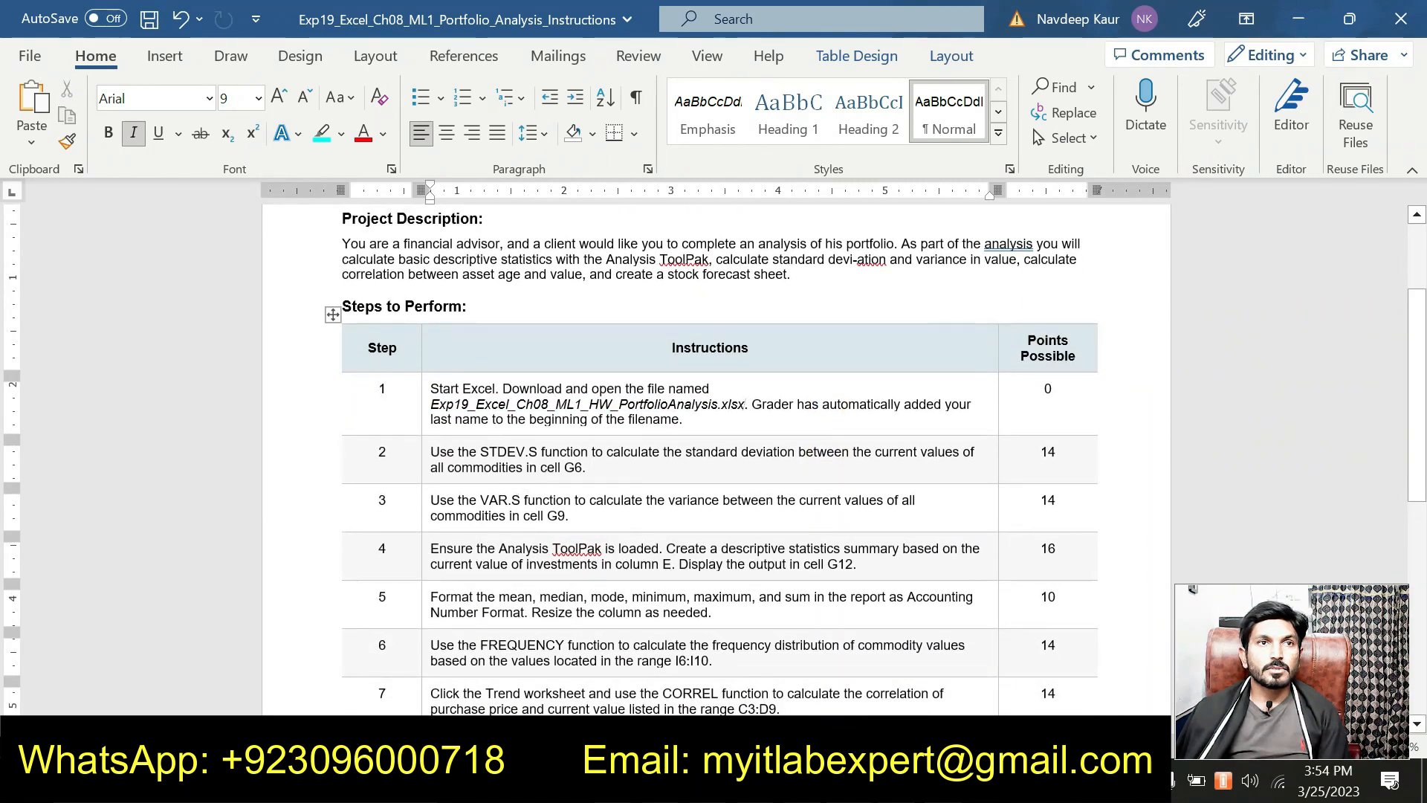
Step: Highlight step 2's STDEV.S instruction in cyan and switch back to Excel
left_click_drag(457, 452, 617, 467)
left_click_drag(457, 451, 431, 452)
left_click(536, 422)
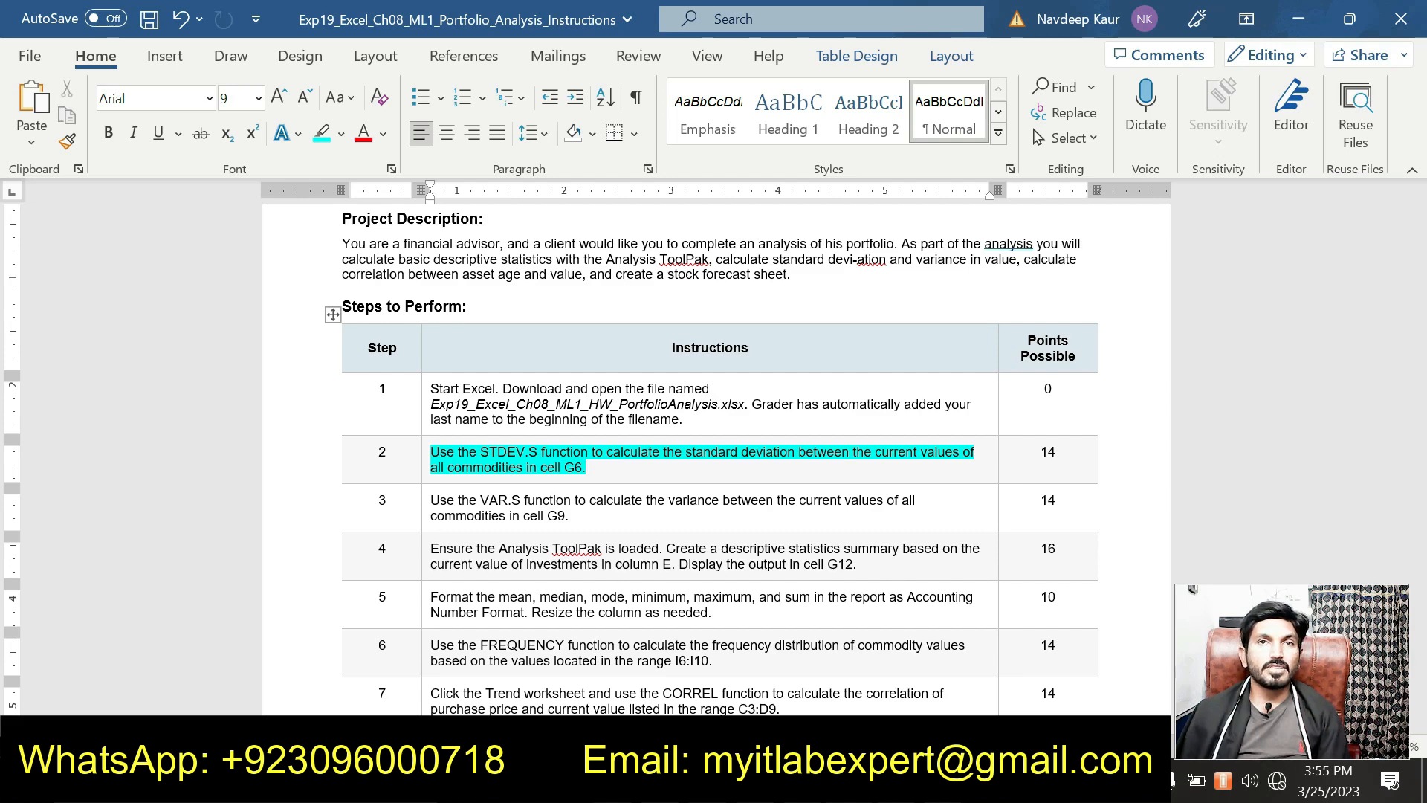
scroll(714, 468, "up", 2)
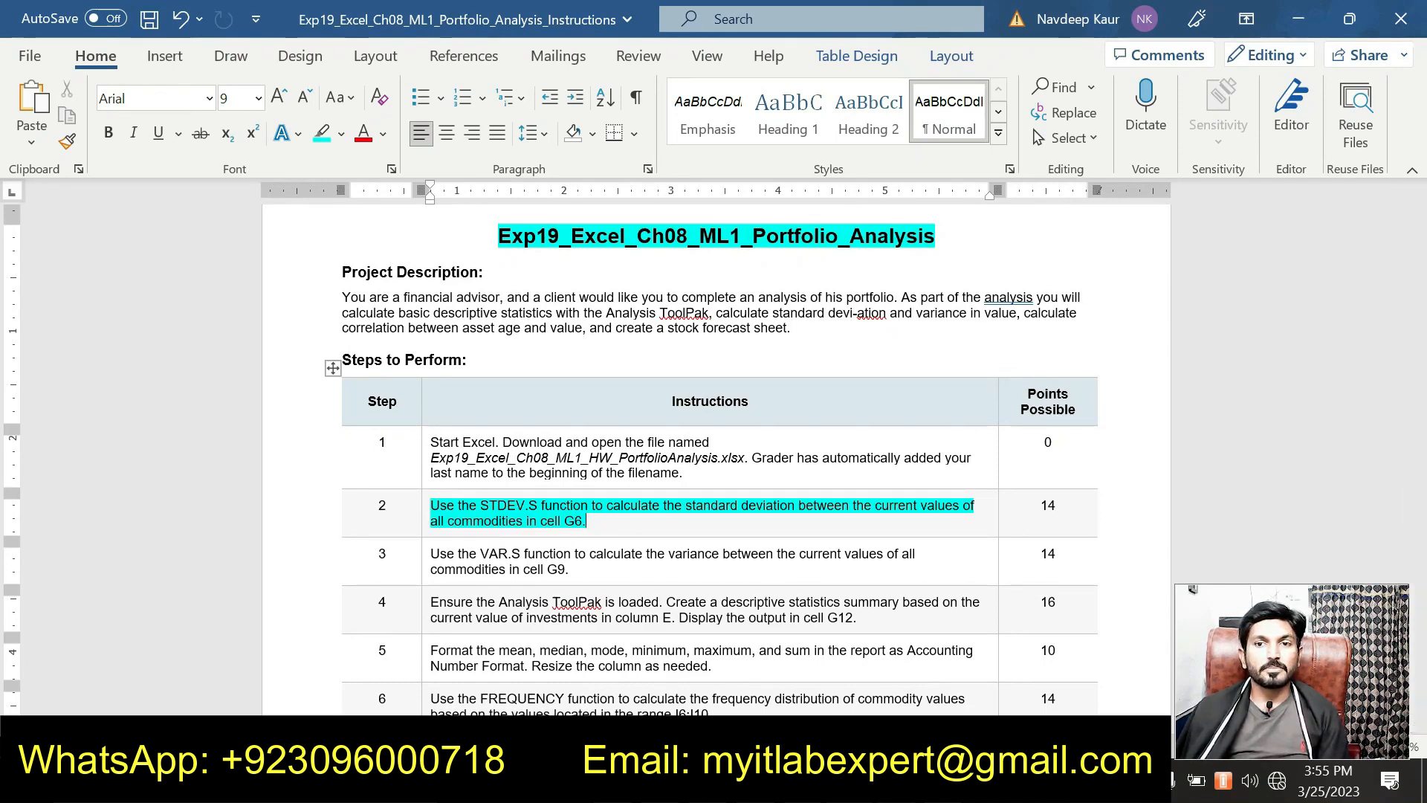
key("alt+Tab")
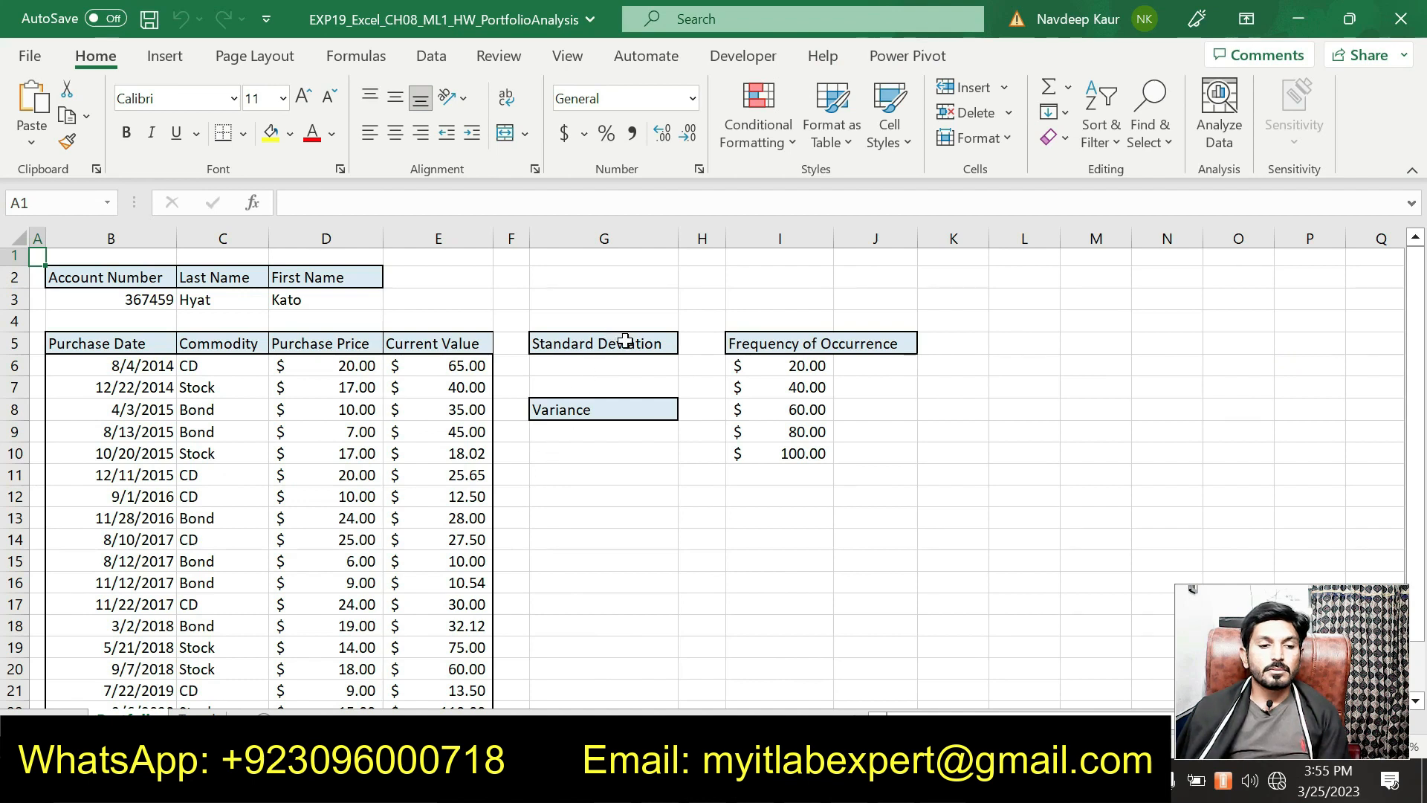
Step: Start a STDEV.S formula in cell G6
left_click(617, 365)
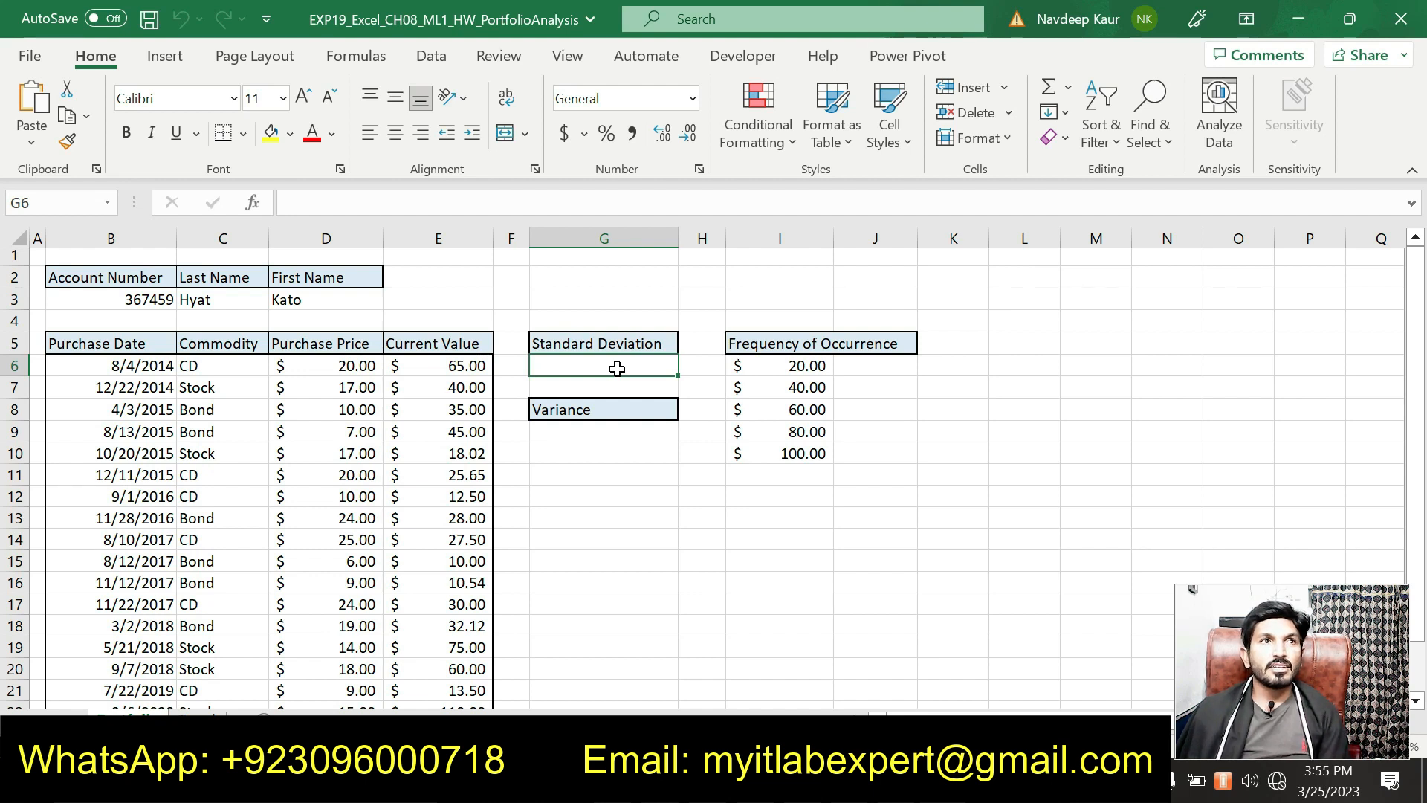
type("=")
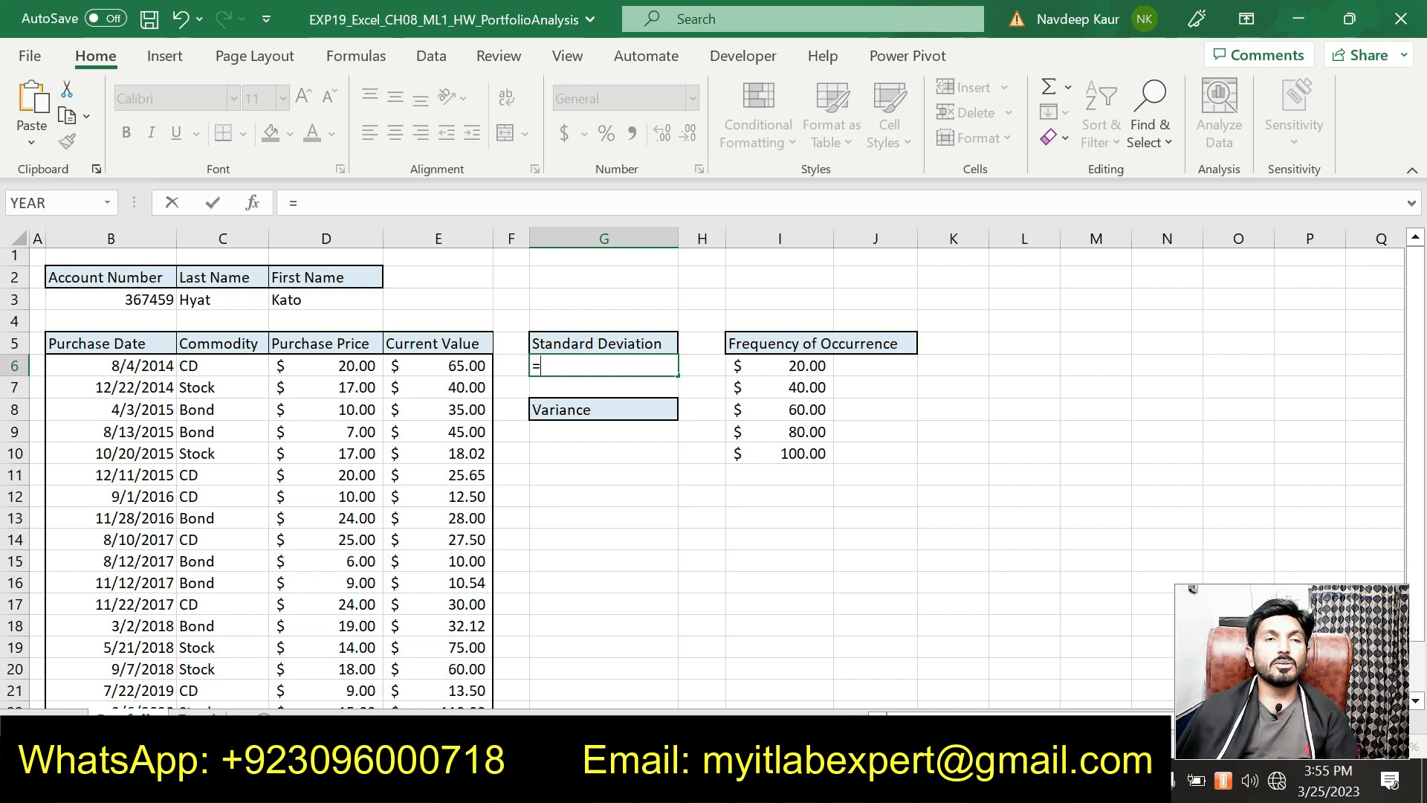
type("t")
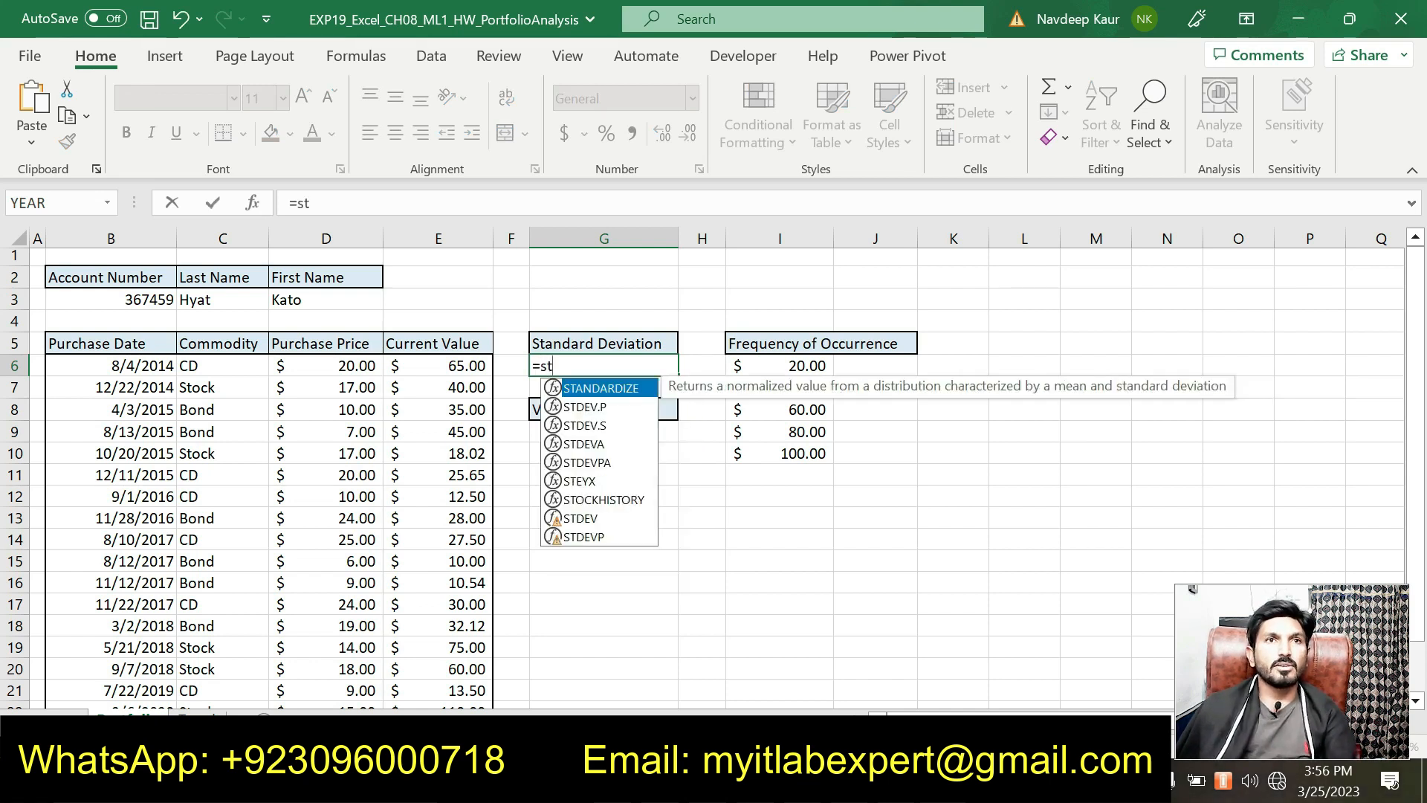
double_click(595, 426)
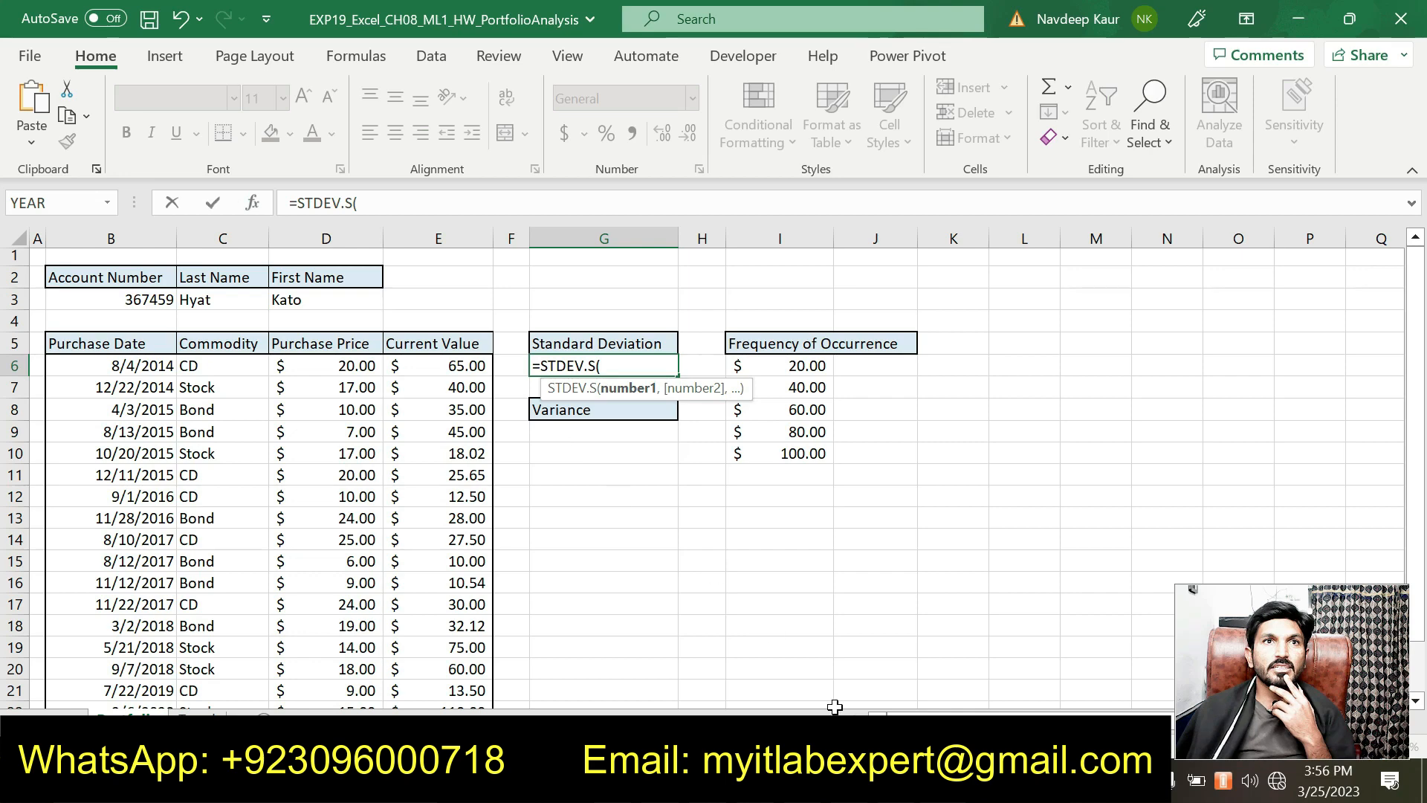
key("alt+Tab")
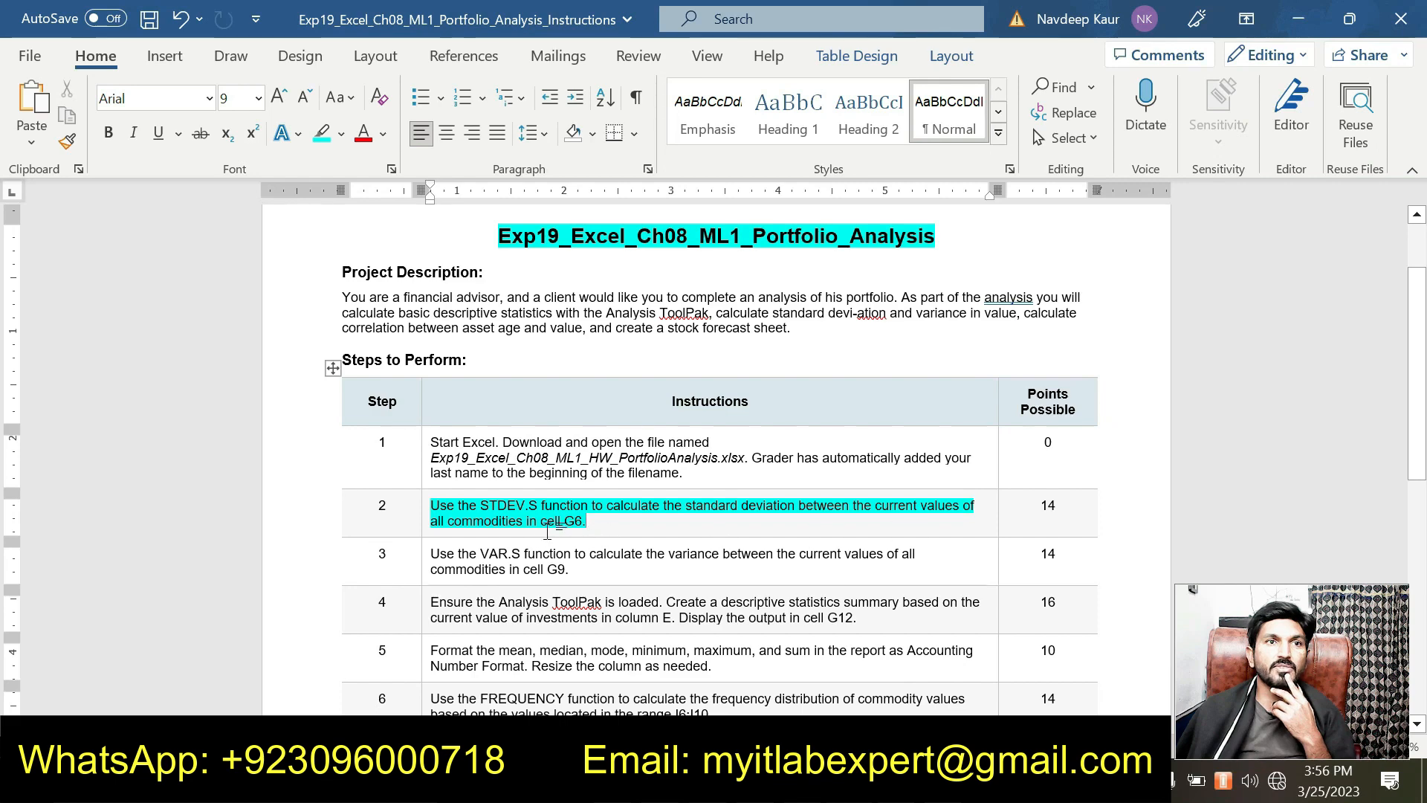
key("alt+Tab")
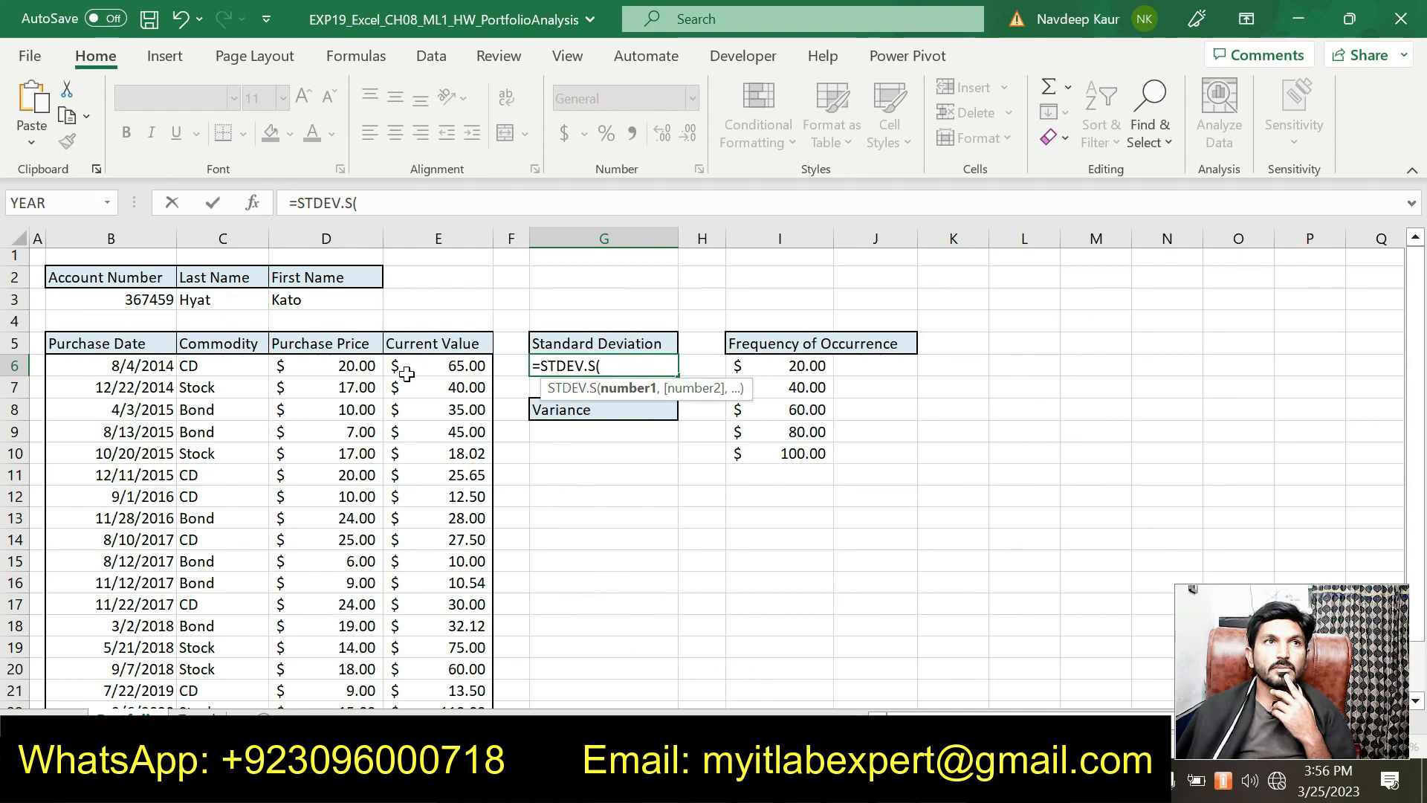
Step: Set STDEV.S Number1 to E6:E24 and confirm, giving 27.21531948
left_click(254, 205)
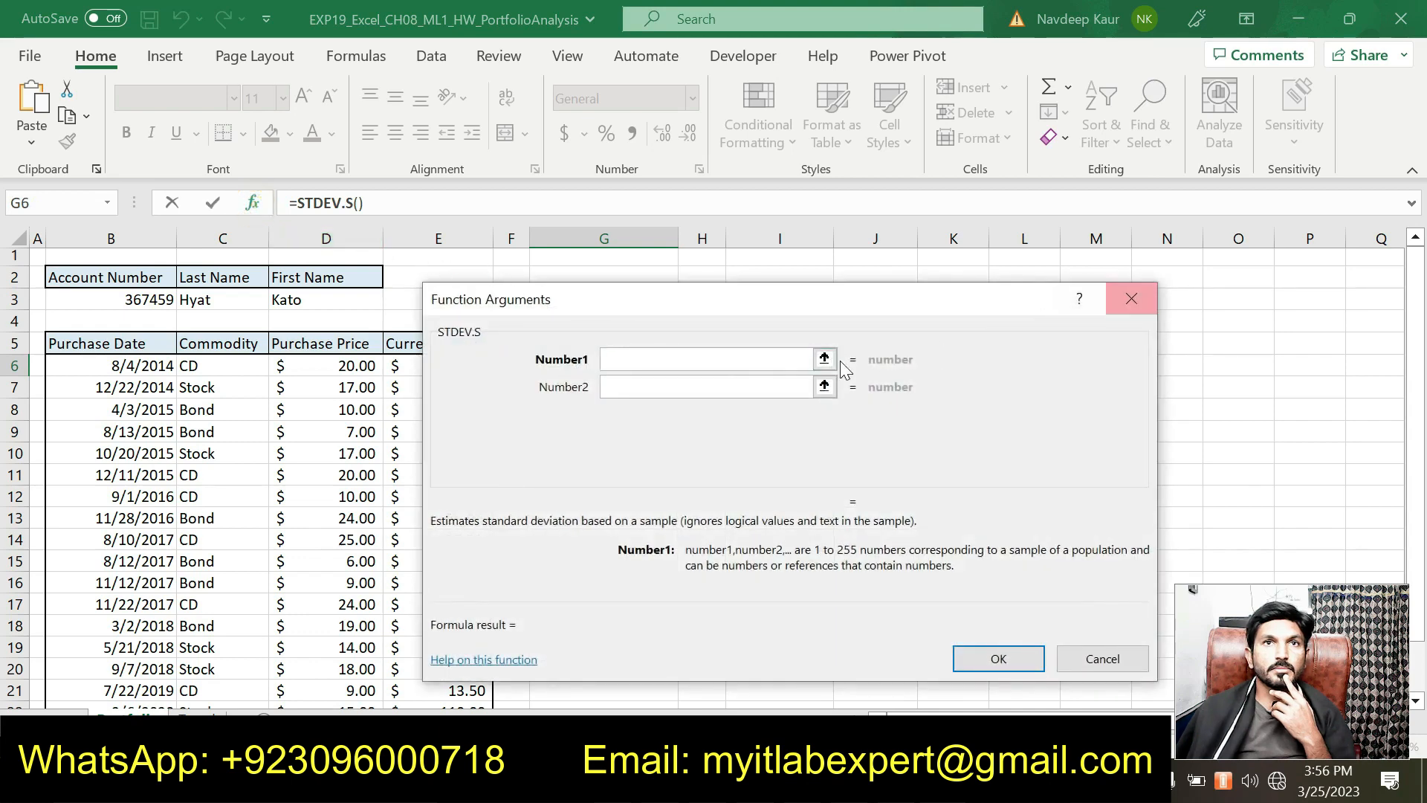
left_click(658, 360)
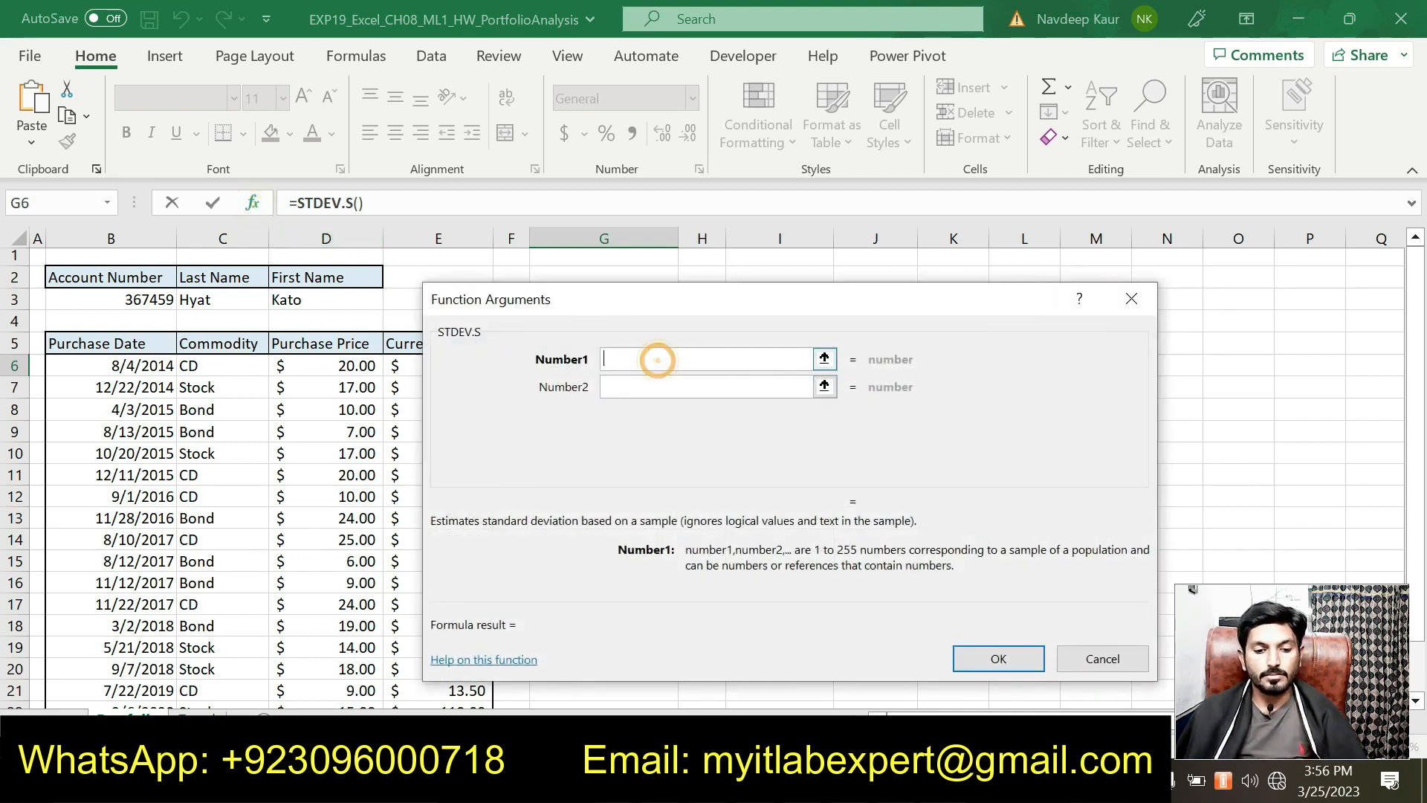
left_click_drag(631, 305, 758, 235)
left_click_drag(470, 366, 468, 660)
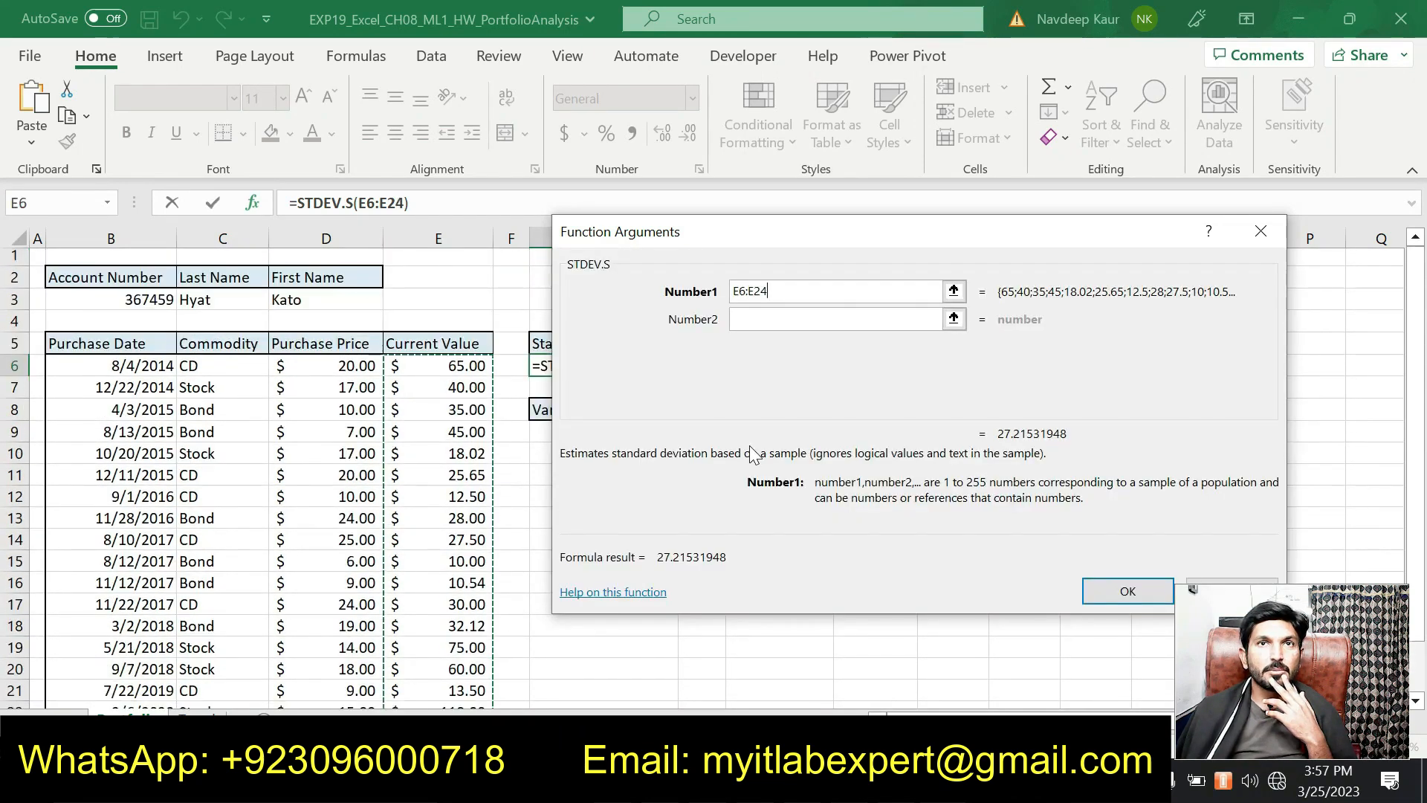
key("alt+Tab")
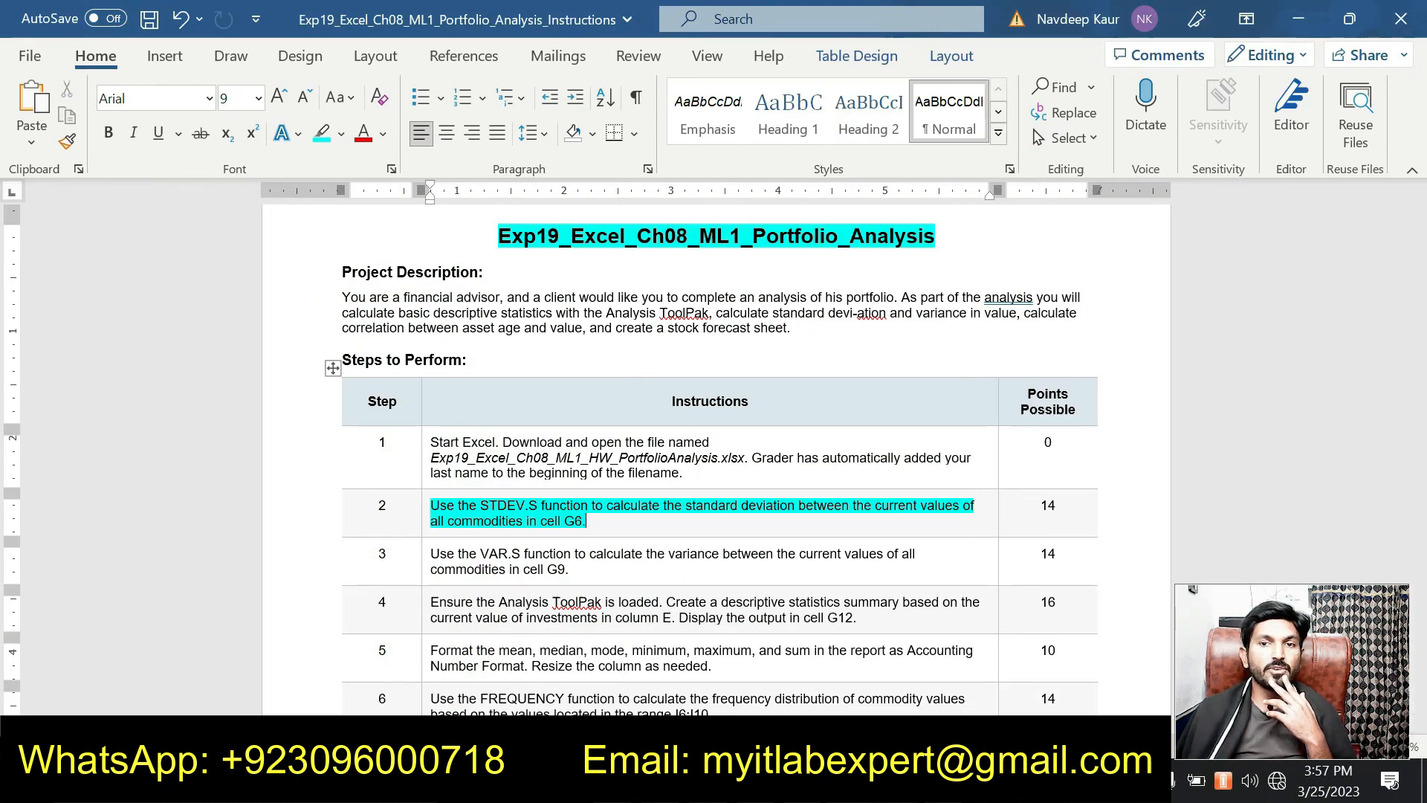
key("alt+Tab")
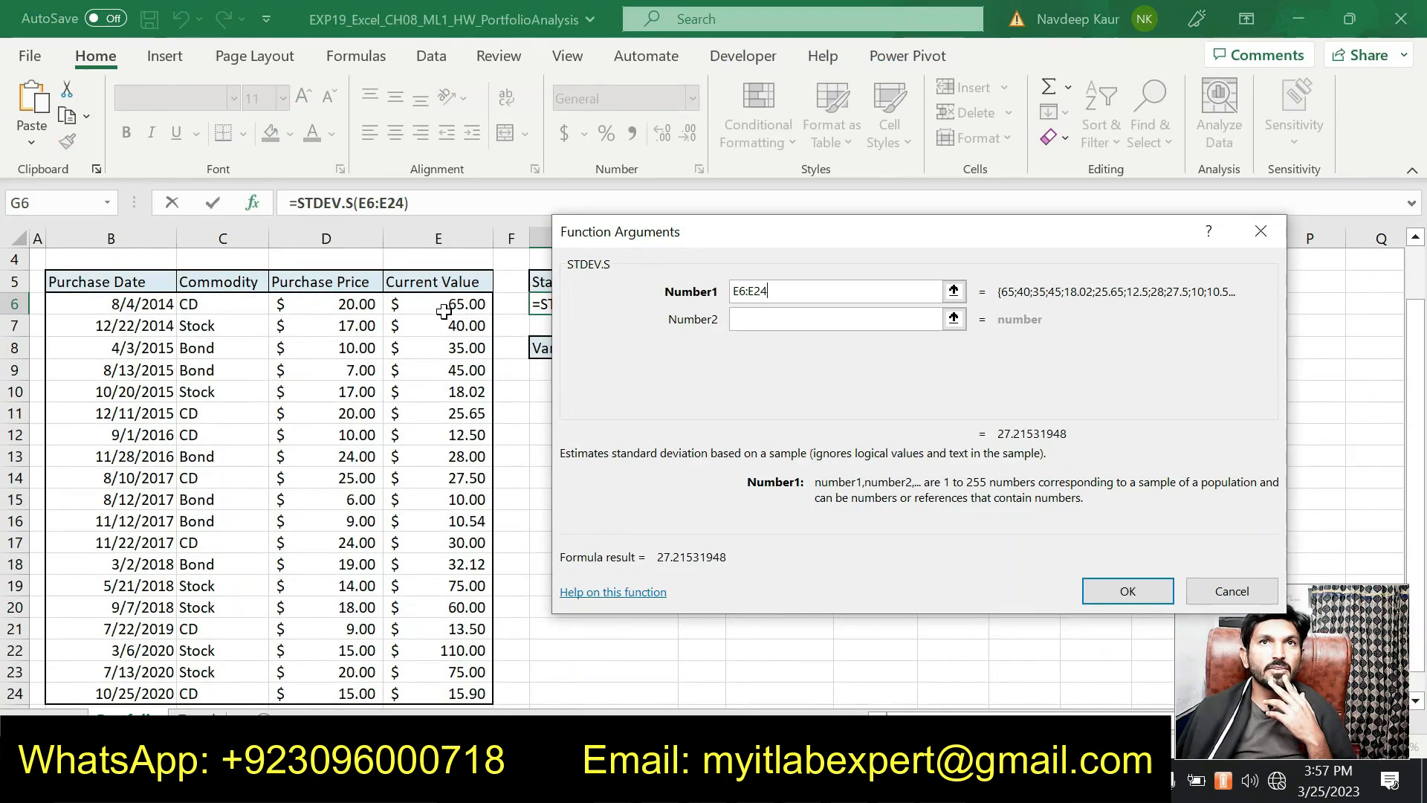
left_click(1104, 590)
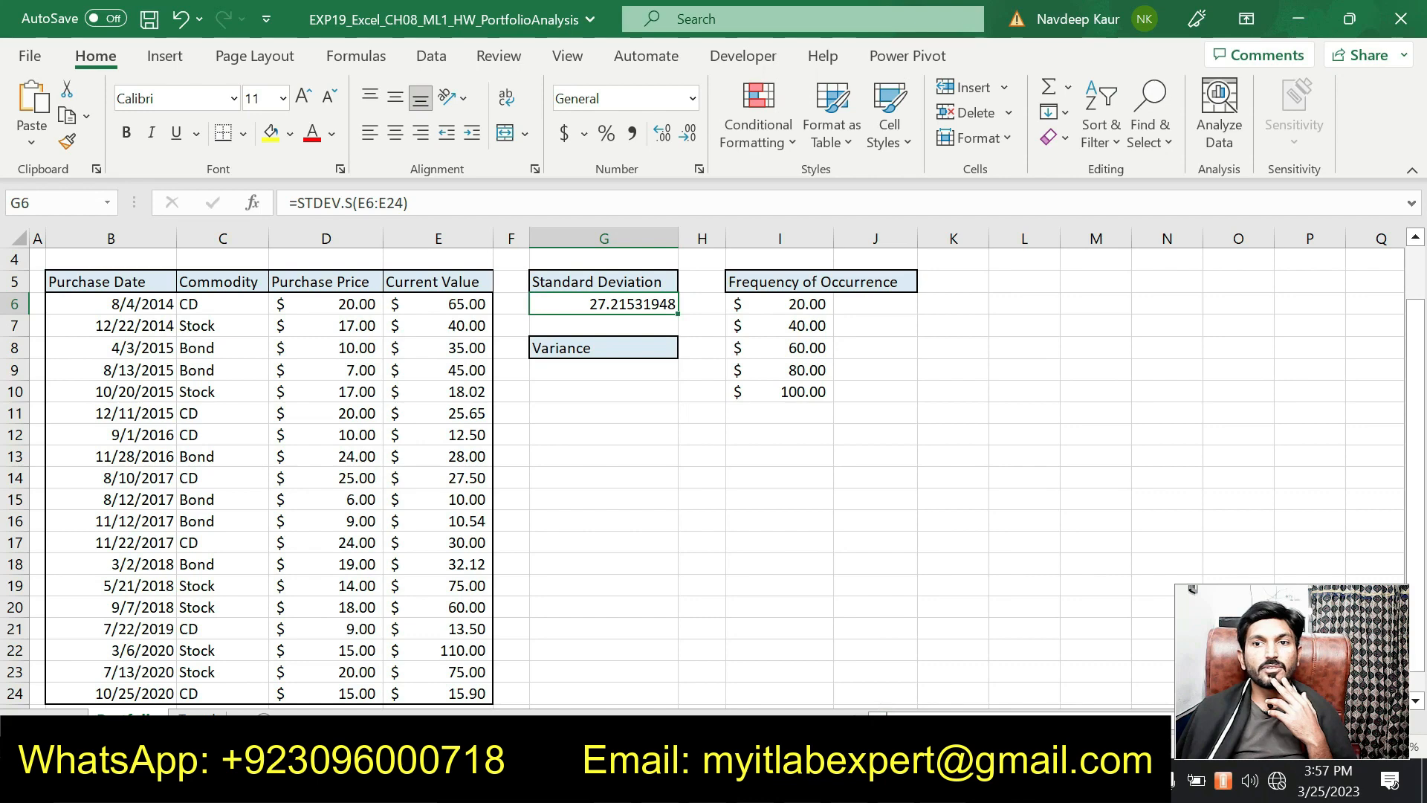
Step: Clear the cyan highlight from step 2's instruction in Word
left_click(851, 782)
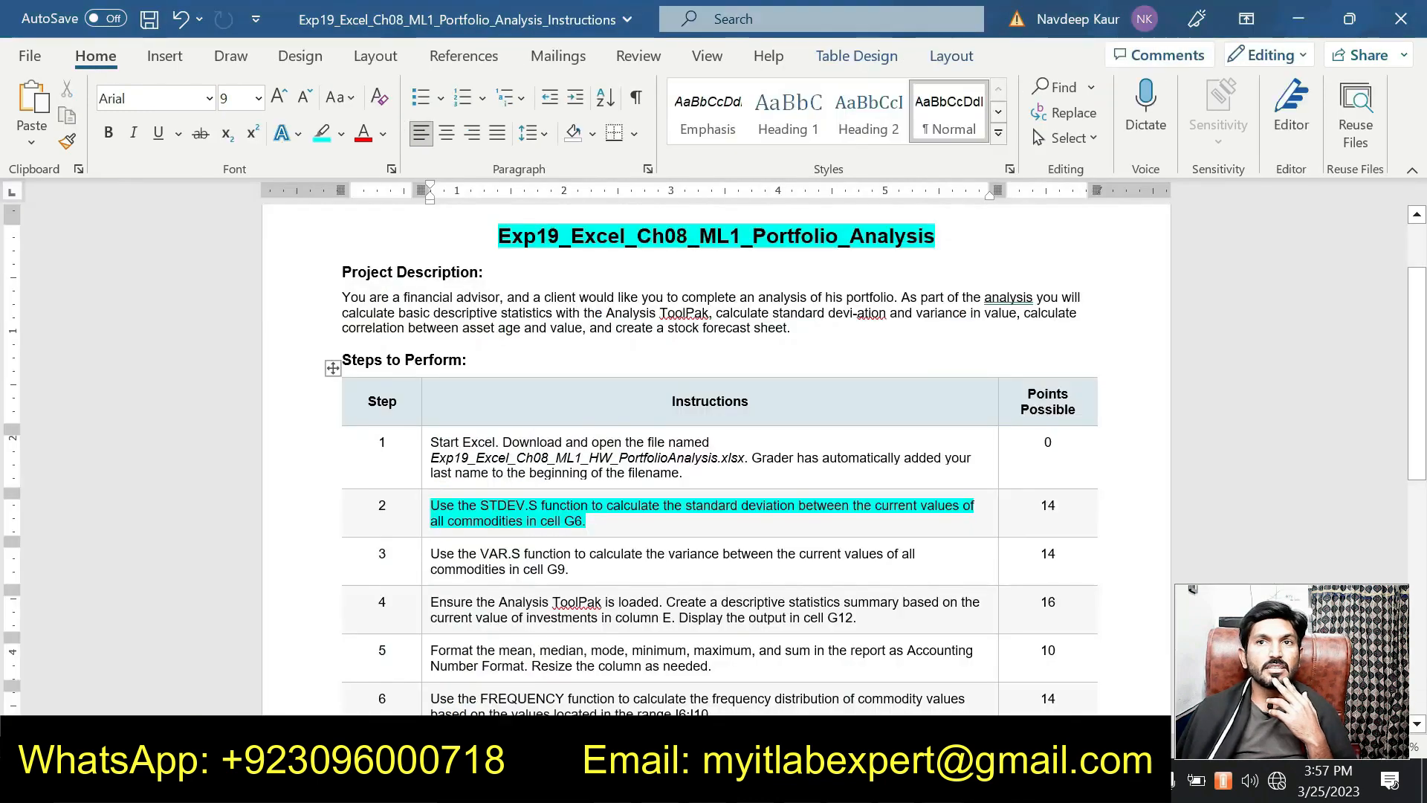
left_click_drag(622, 526, 487, 513)
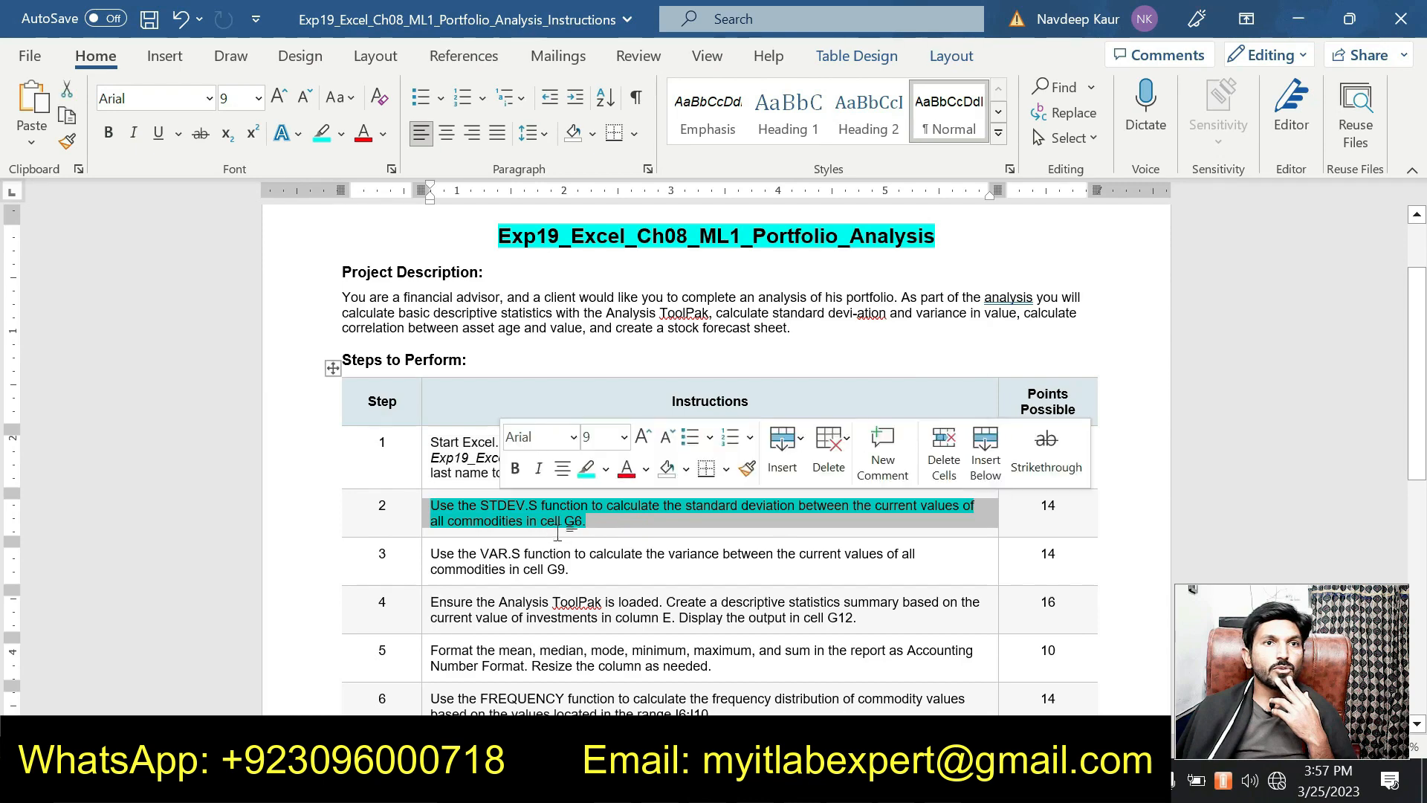
left_click(603, 529)
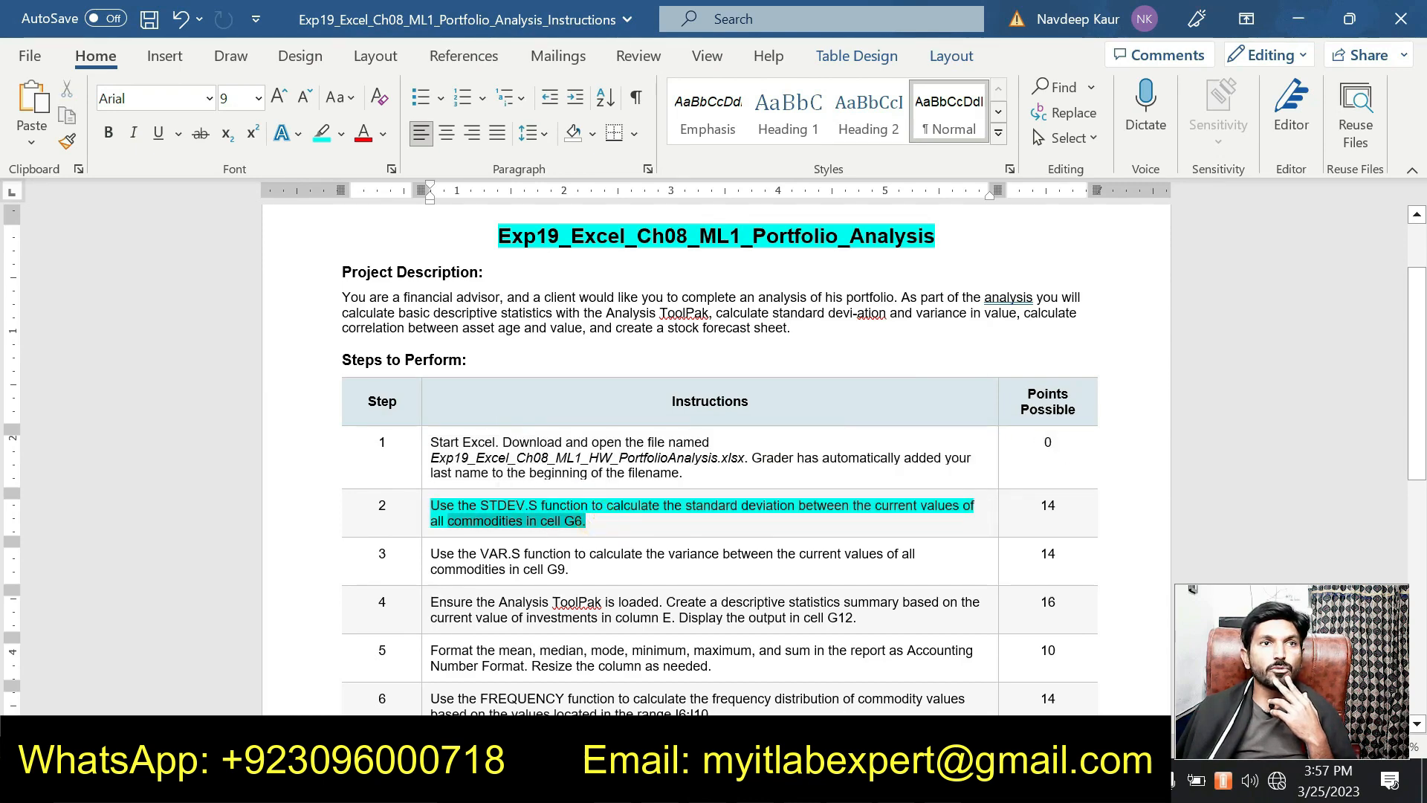
left_click_drag(587, 524, 433, 507)
left_click(530, 476)
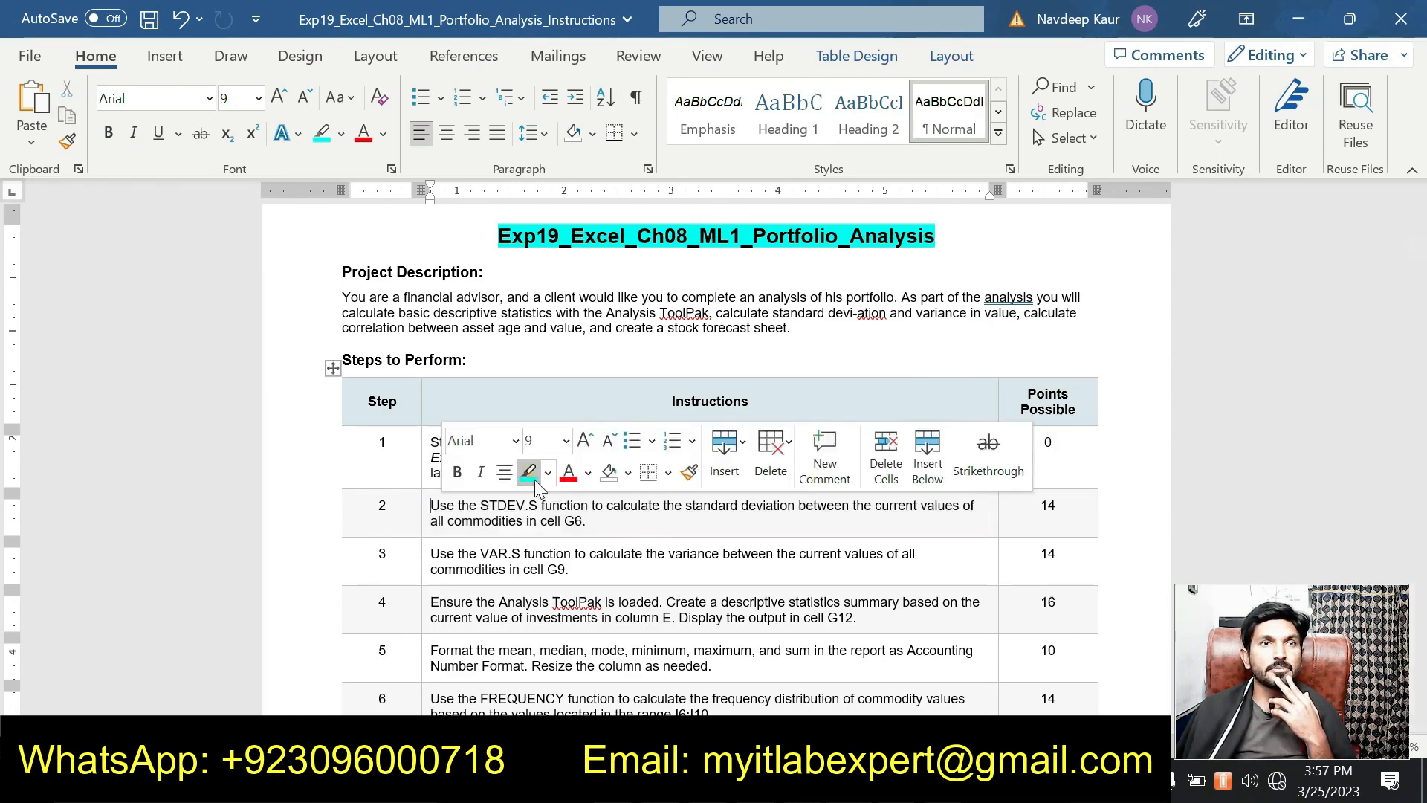
Step: Highlight step 3's VAR.S instruction in cyan and return to Excel
scroll(532, 482, "down", 3)
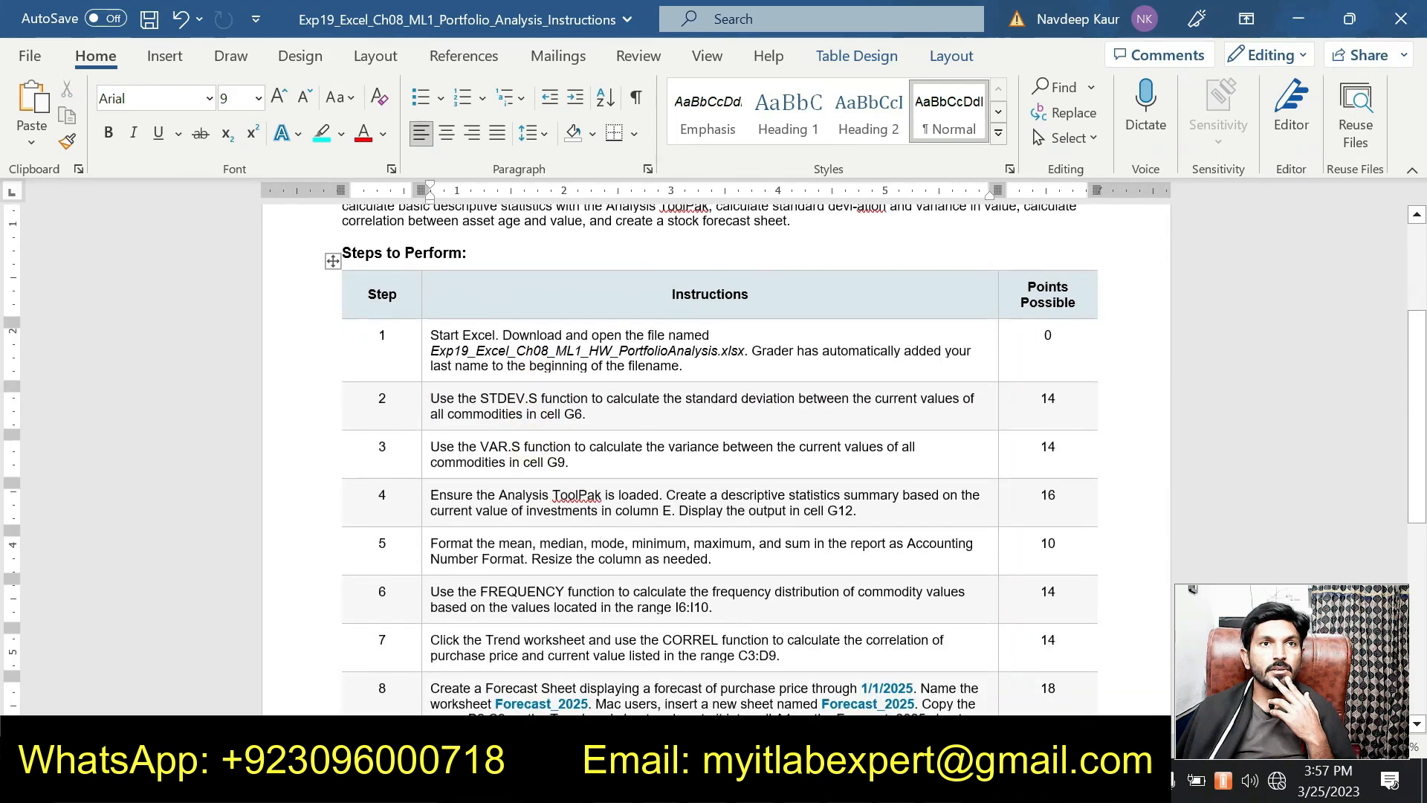
left_click_drag(571, 463, 469, 455)
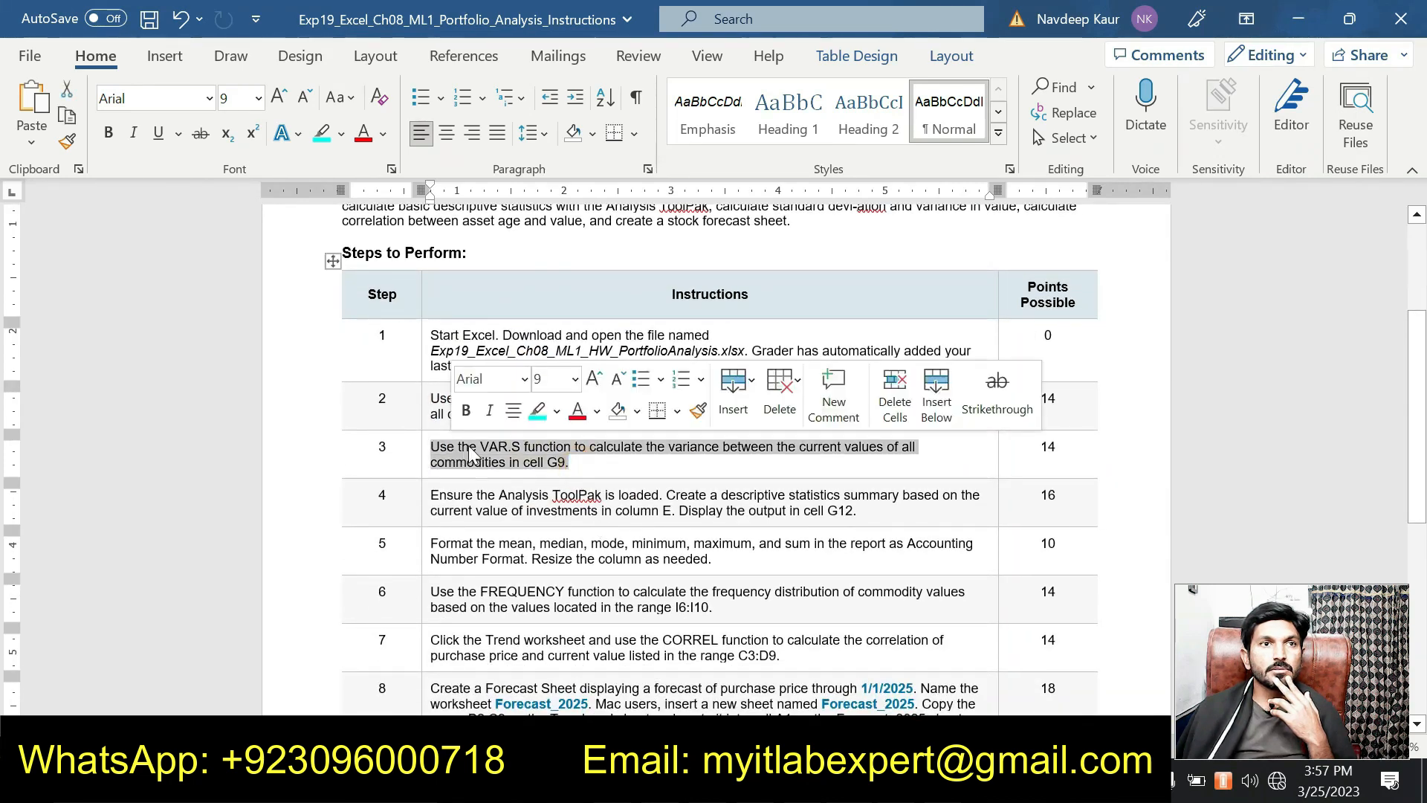
left_click(537, 411)
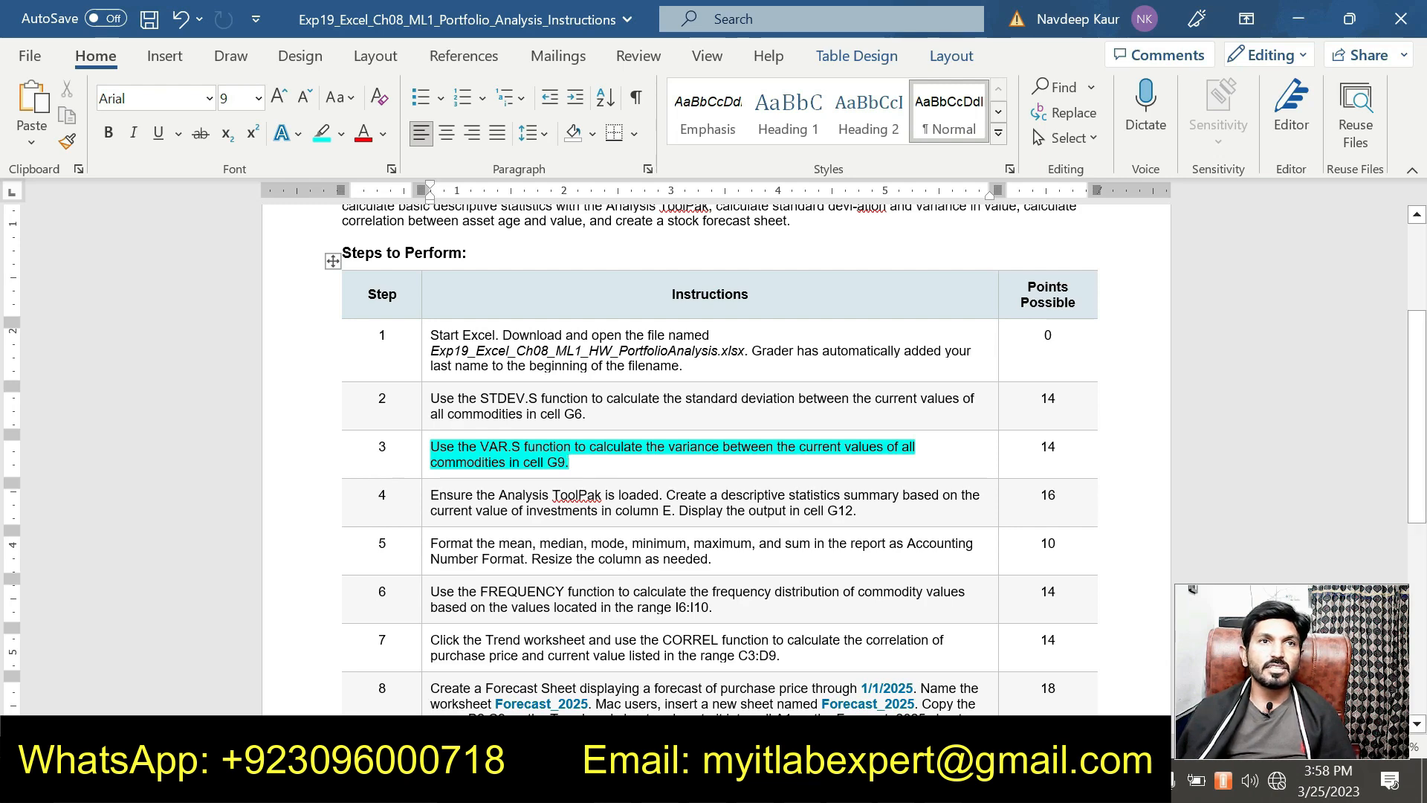
key("alt+Tab")
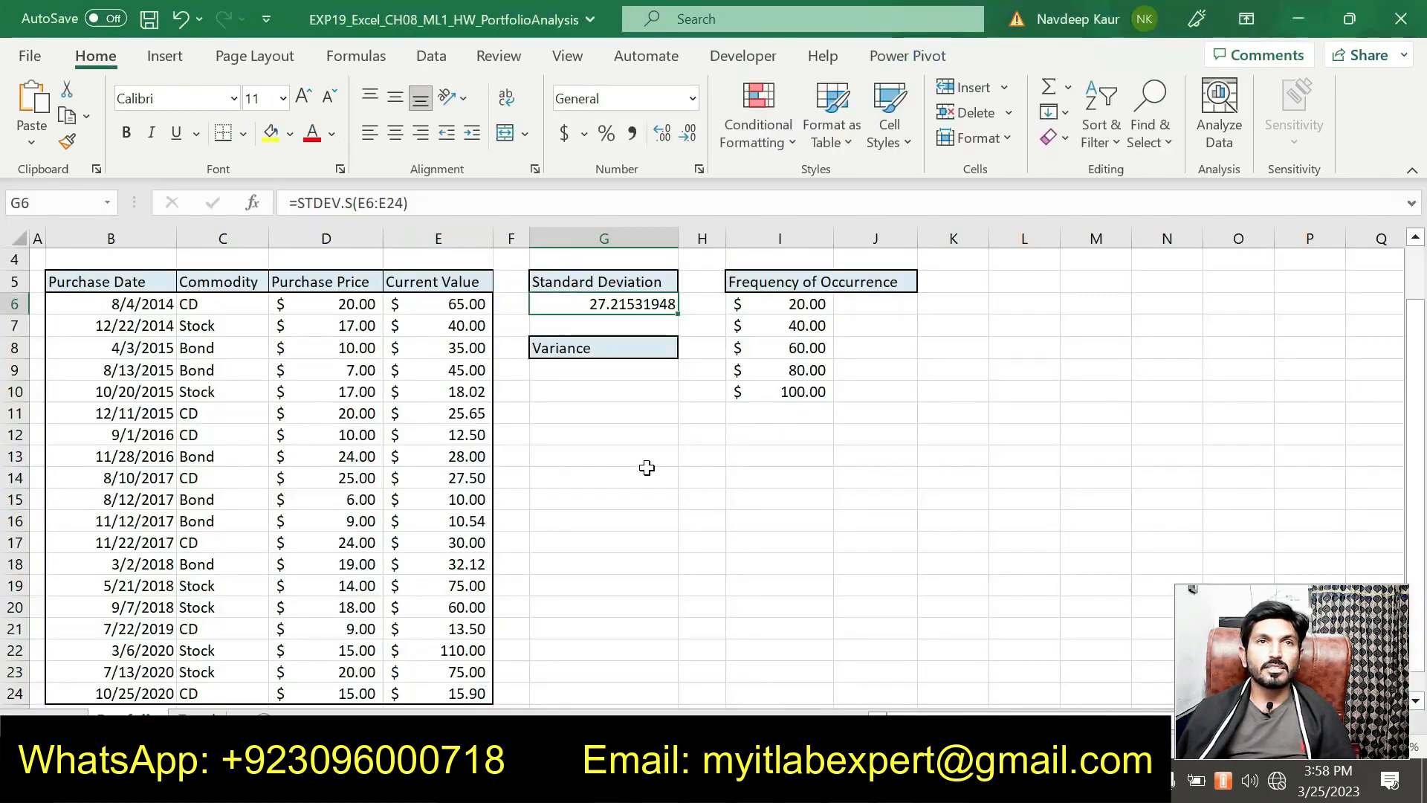
Step: Enter =VAR.S(E6:E24) in cell G9, giving 740.6736146
left_click(569, 364)
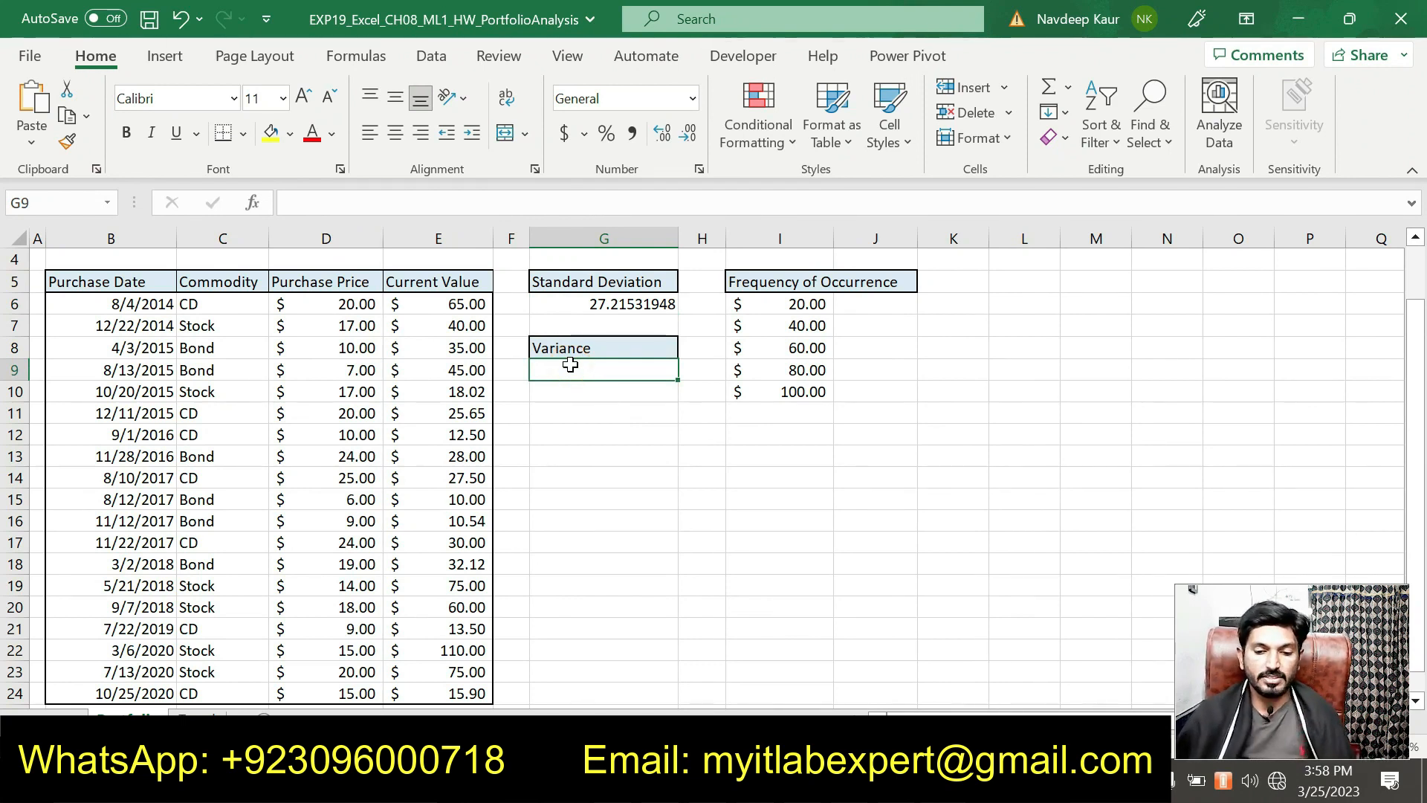
type("=v")
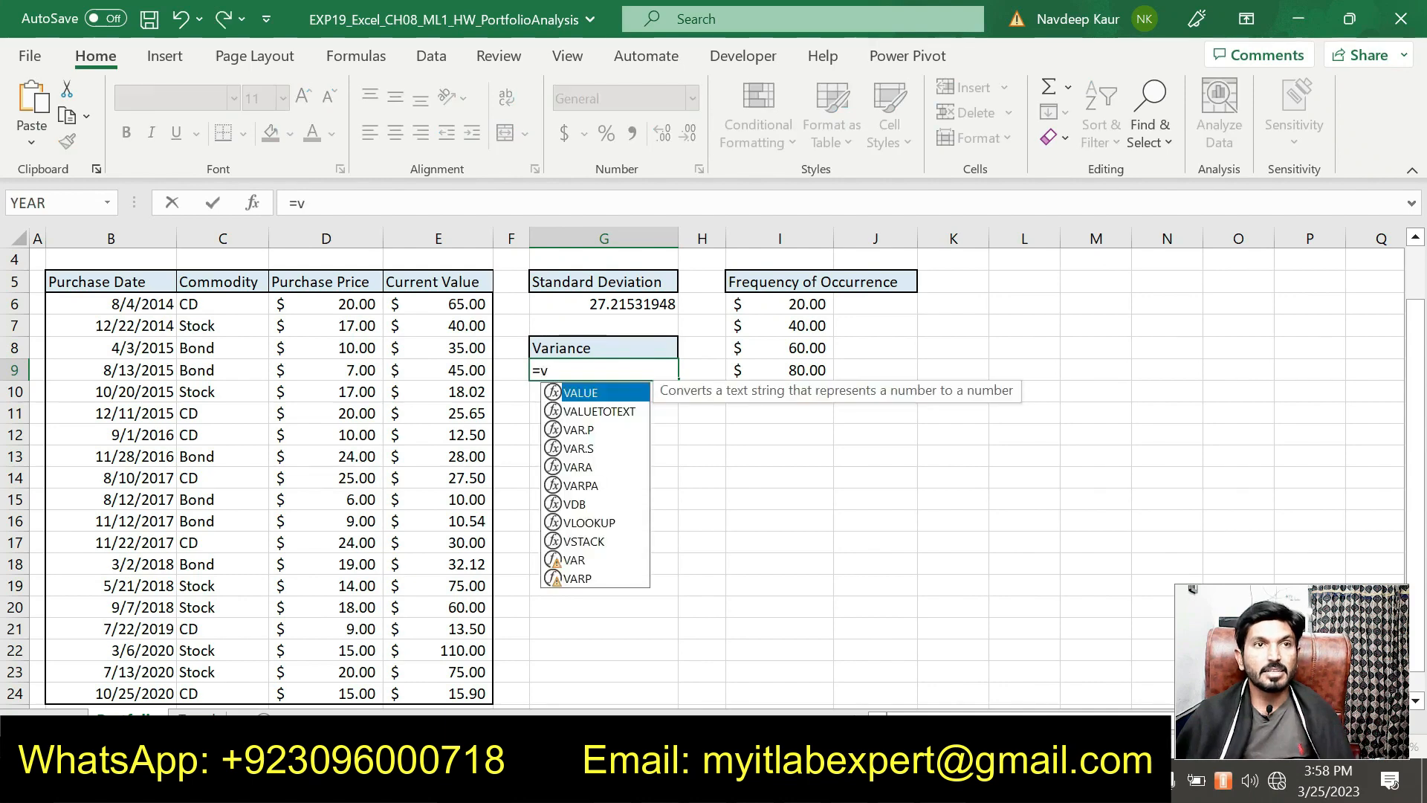
type("ar")
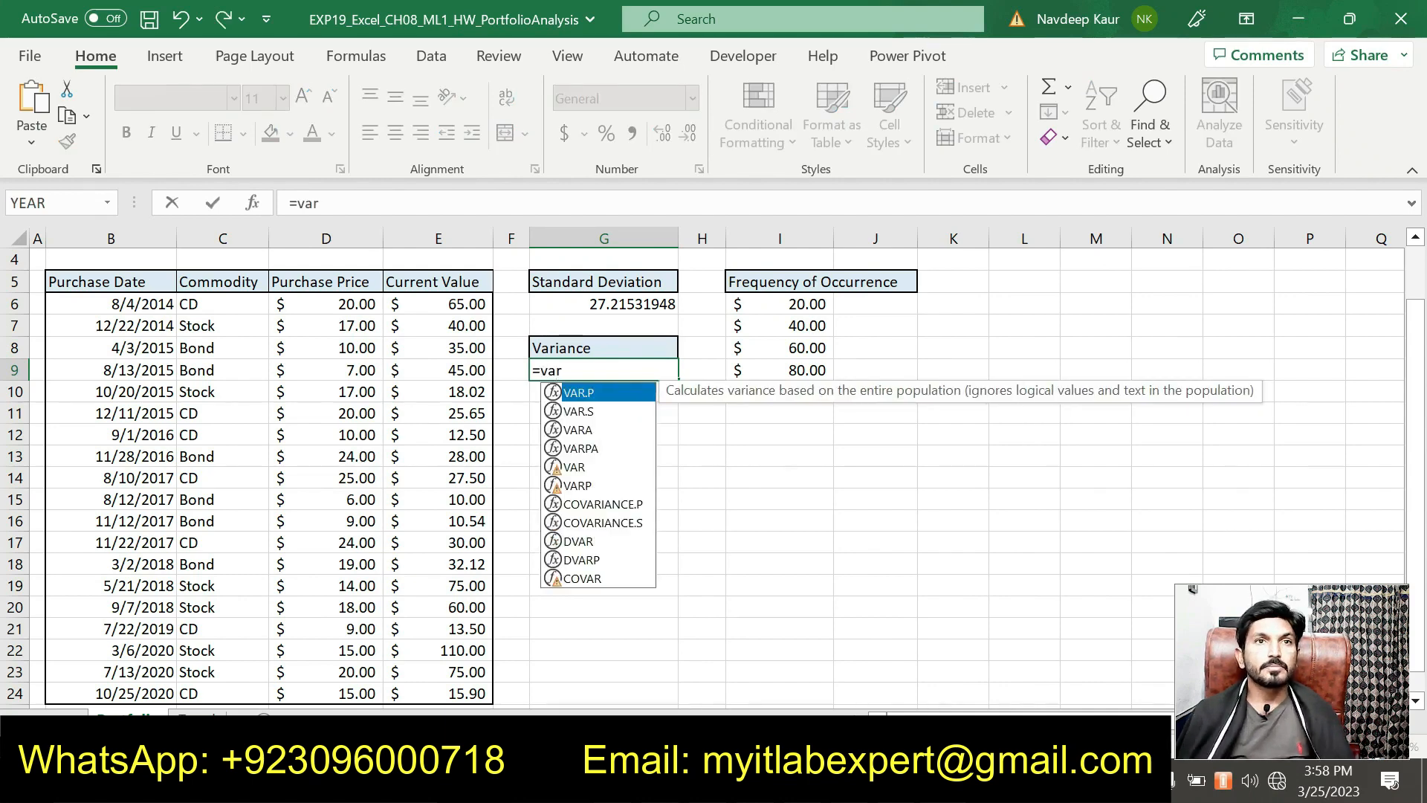
double_click(594, 409)
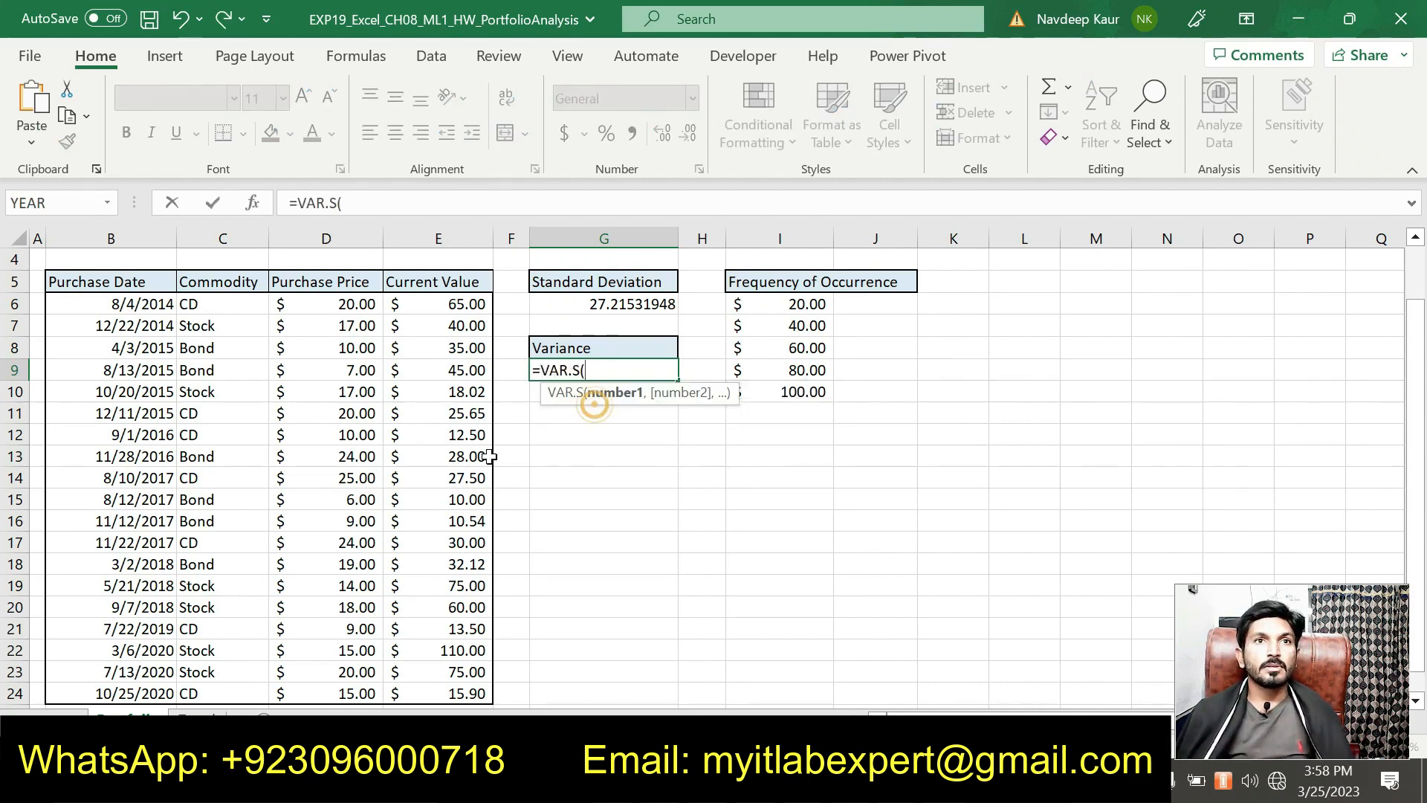
left_click(256, 202)
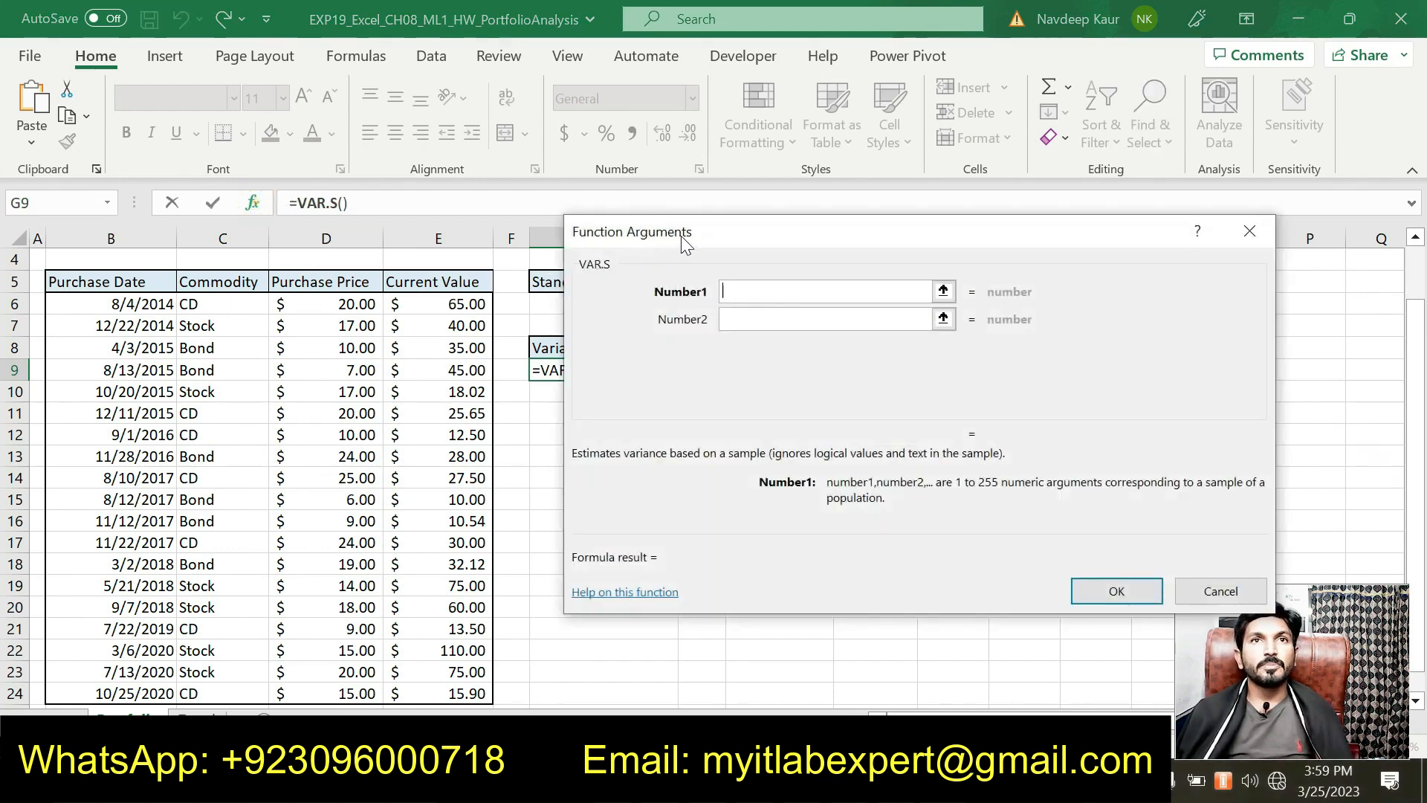
left_click_drag(466, 305, 446, 694)
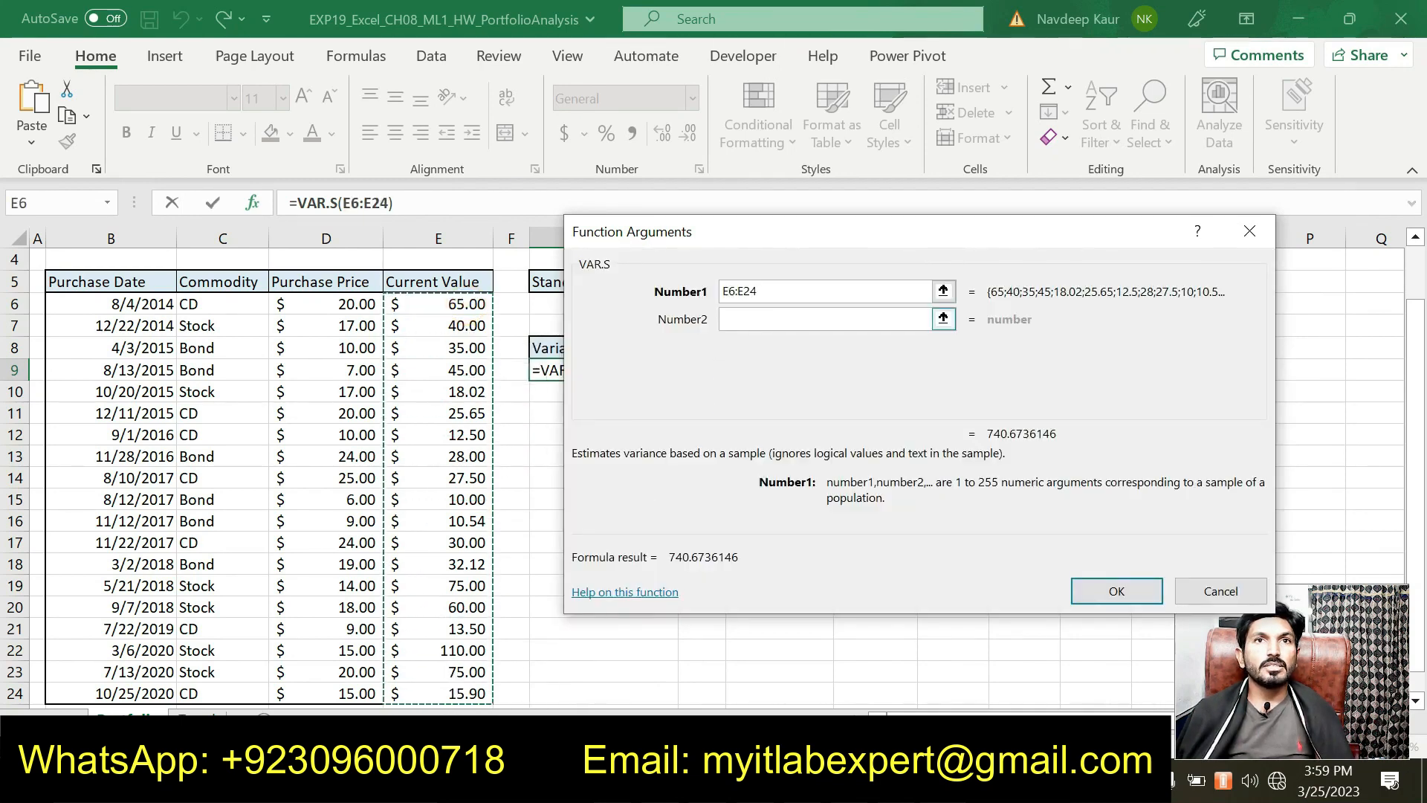
scroll(548, 473, "down", 2)
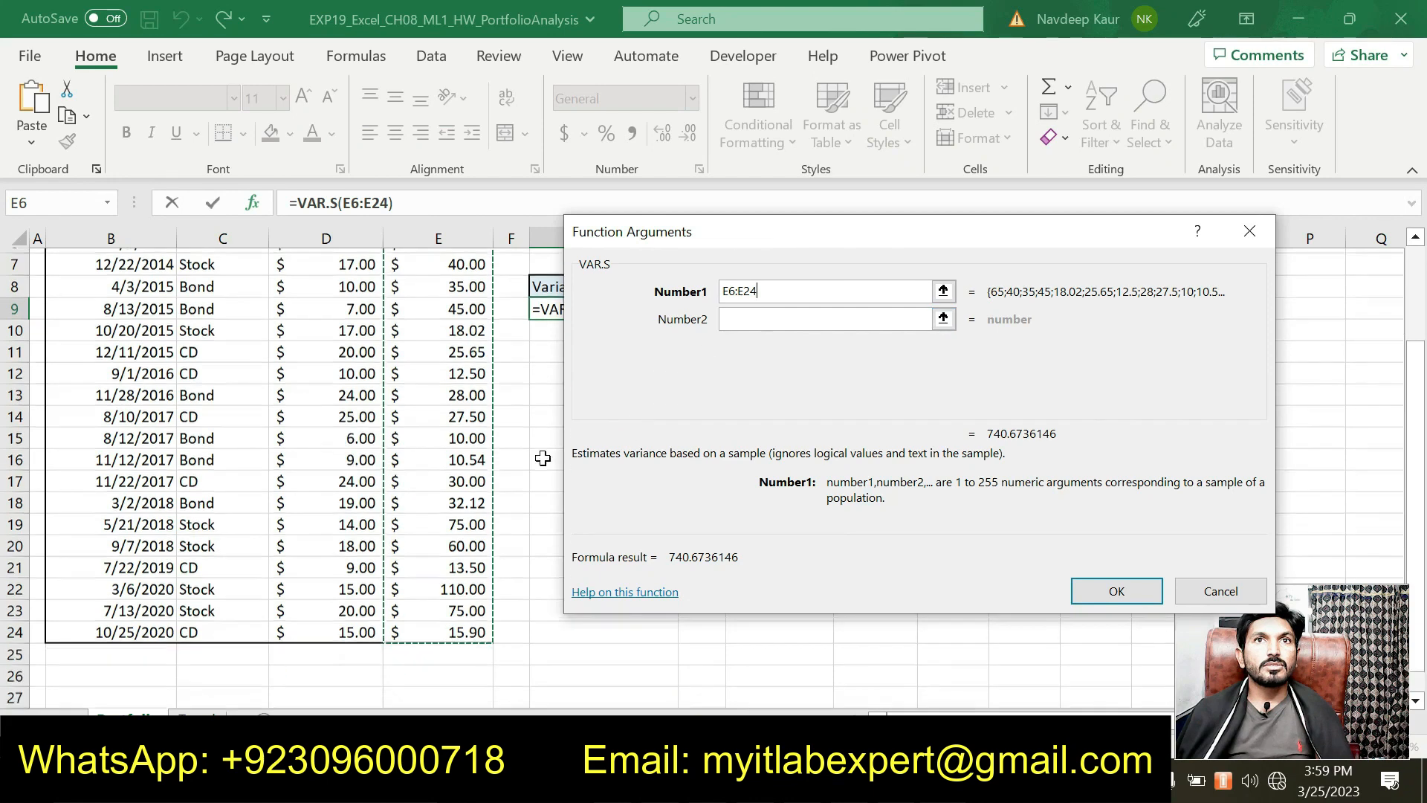
scroll(548, 472, "up", 3)
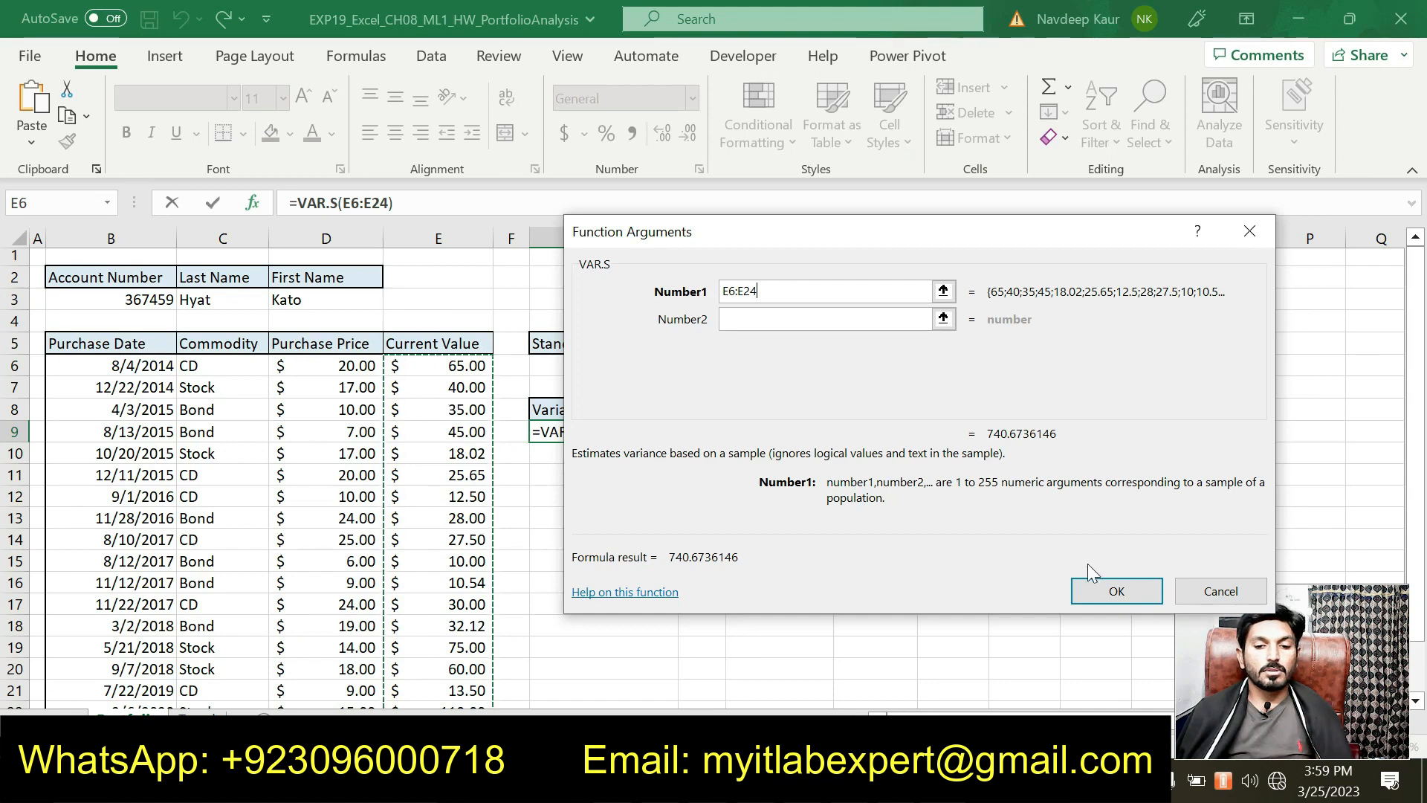
left_click(1104, 587)
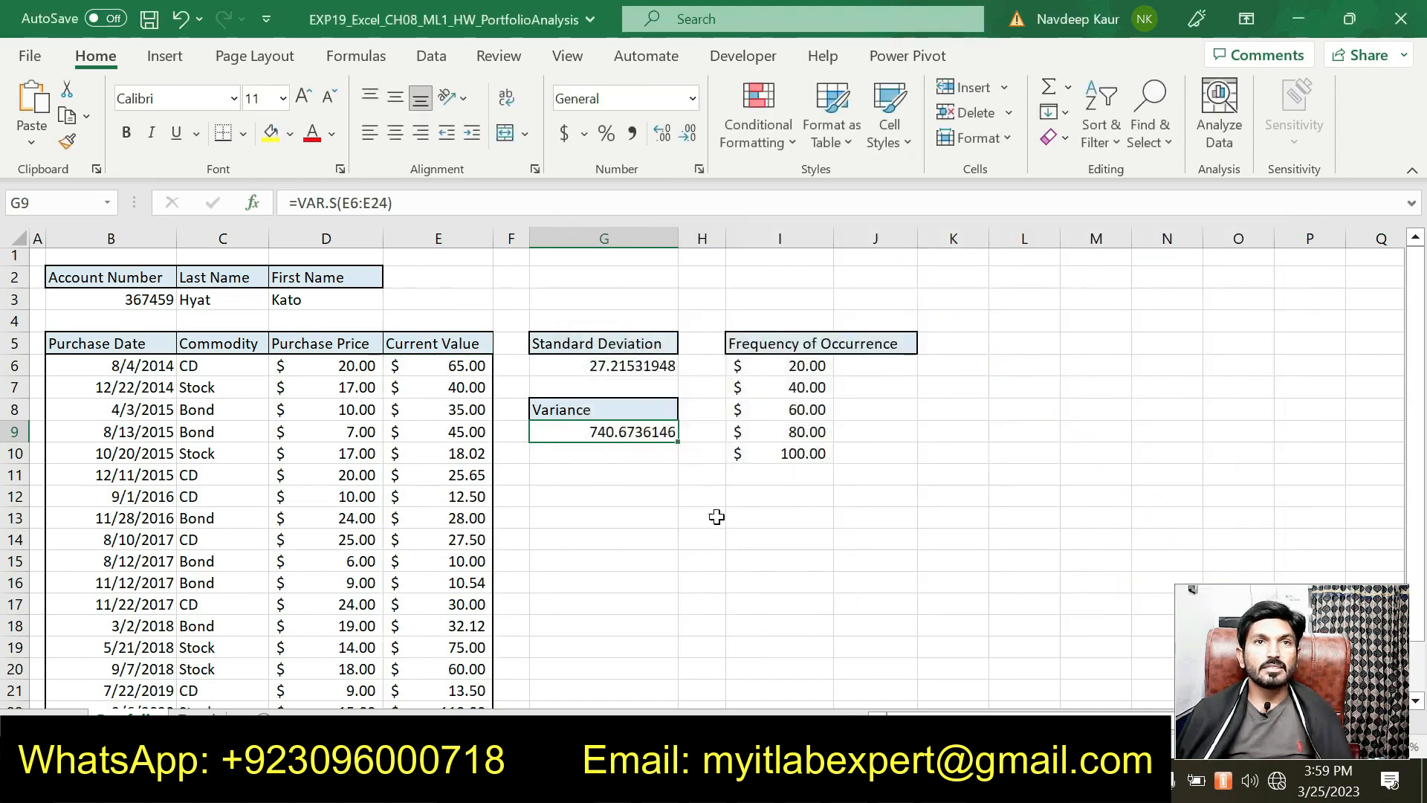
Step: Verify the range runs from E6 to E24, then reselect the G9 result
key("alt+Tab")
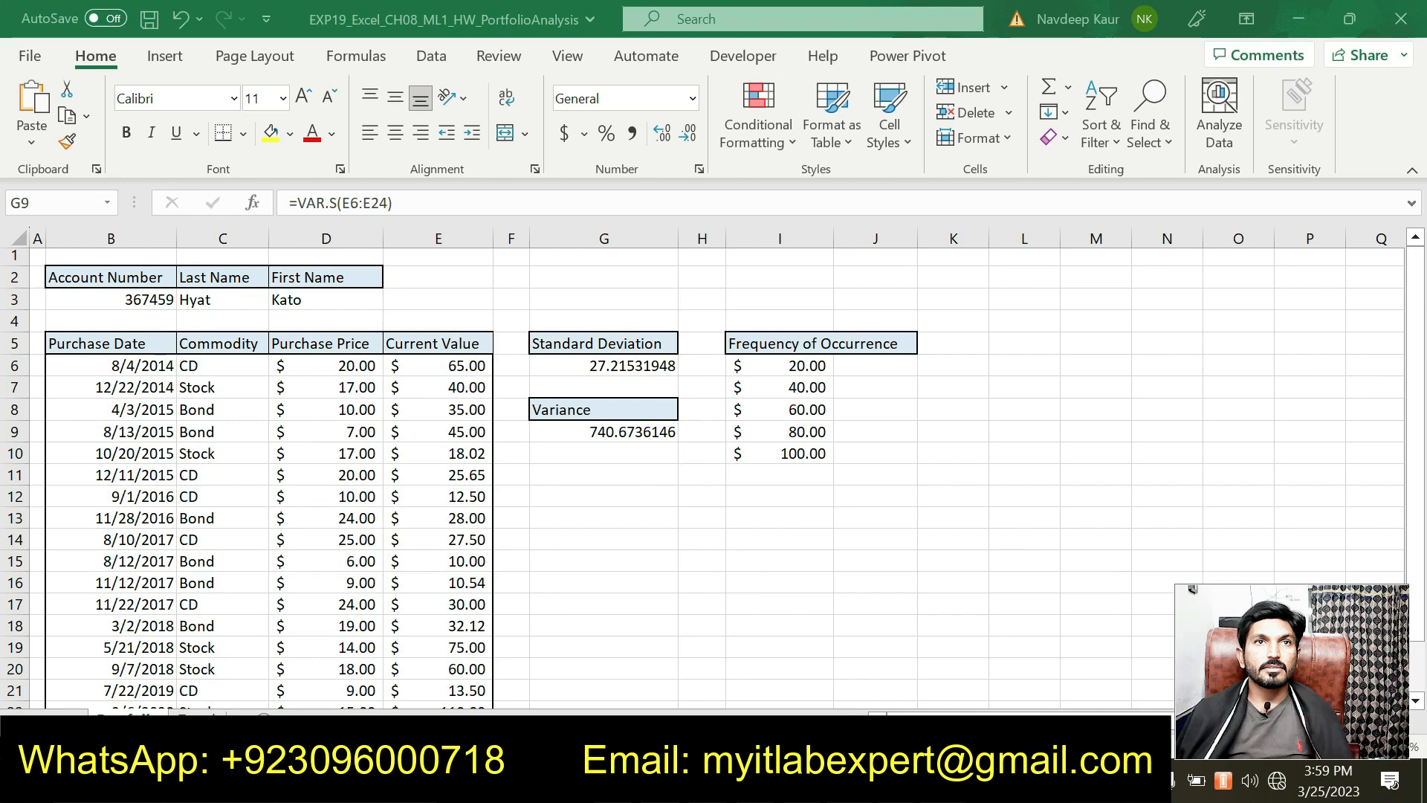
key("alt+Tab")
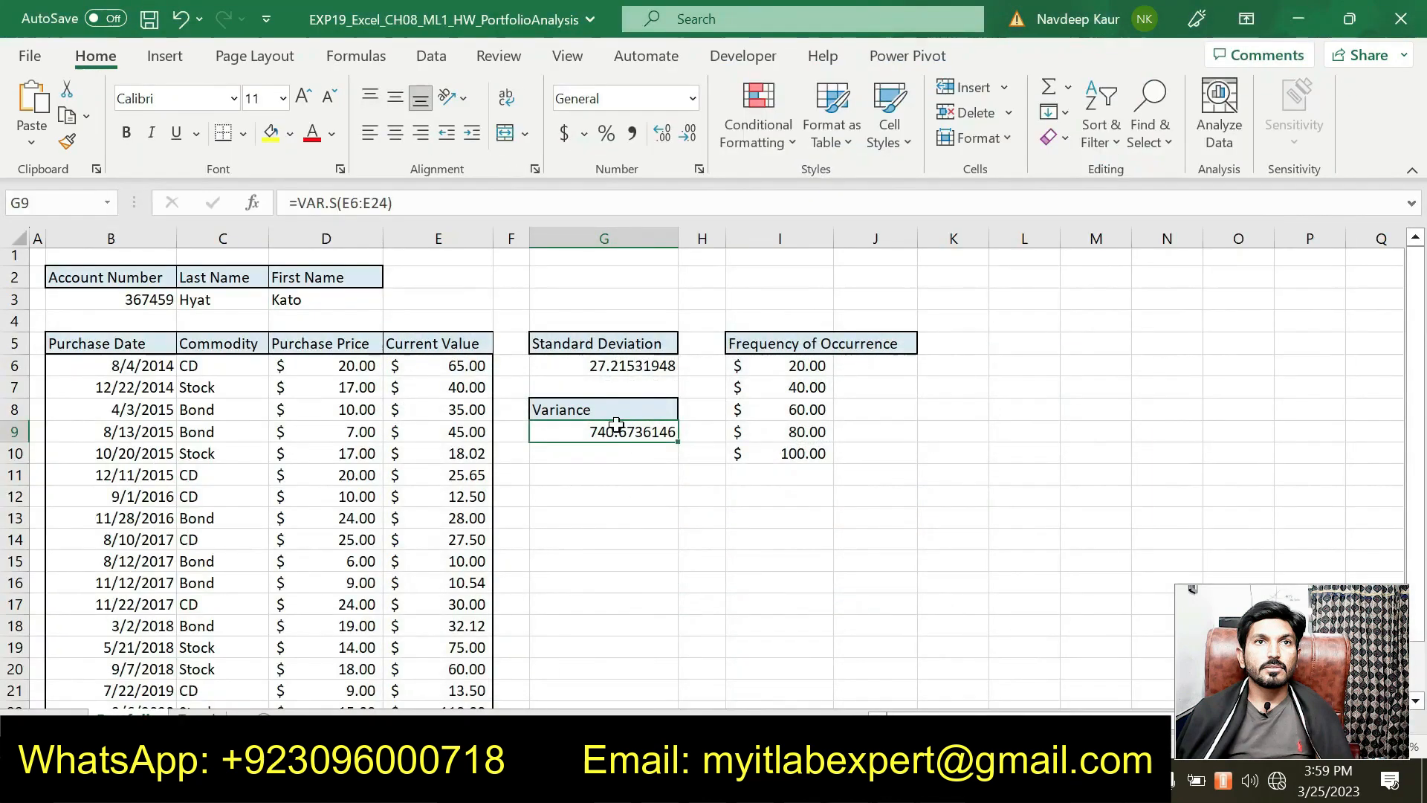
left_click(468, 363)
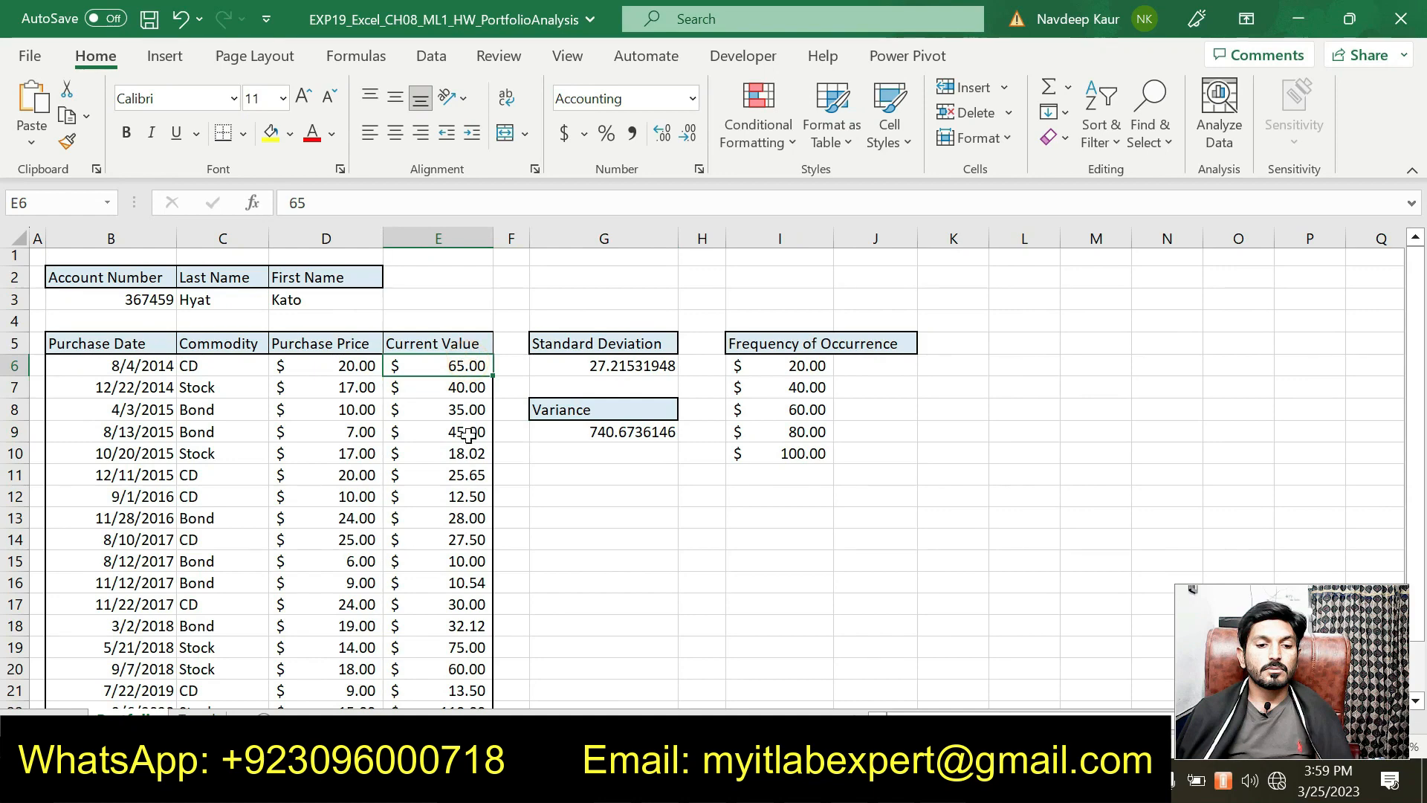
scroll(461, 461, "down", 6)
scroll(465, 466, "up", 2)
left_click(462, 496)
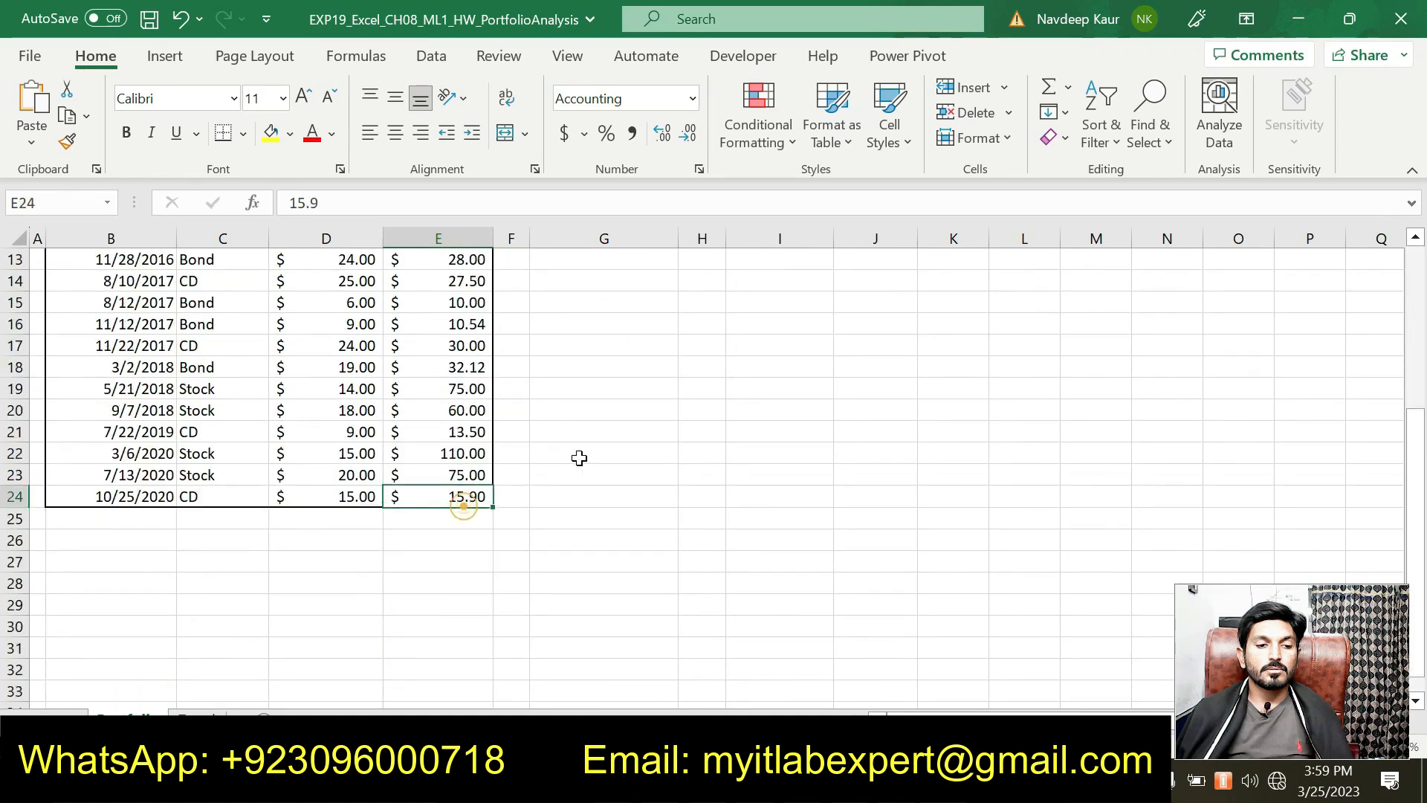
scroll(595, 442, "up", 4)
left_click(625, 423)
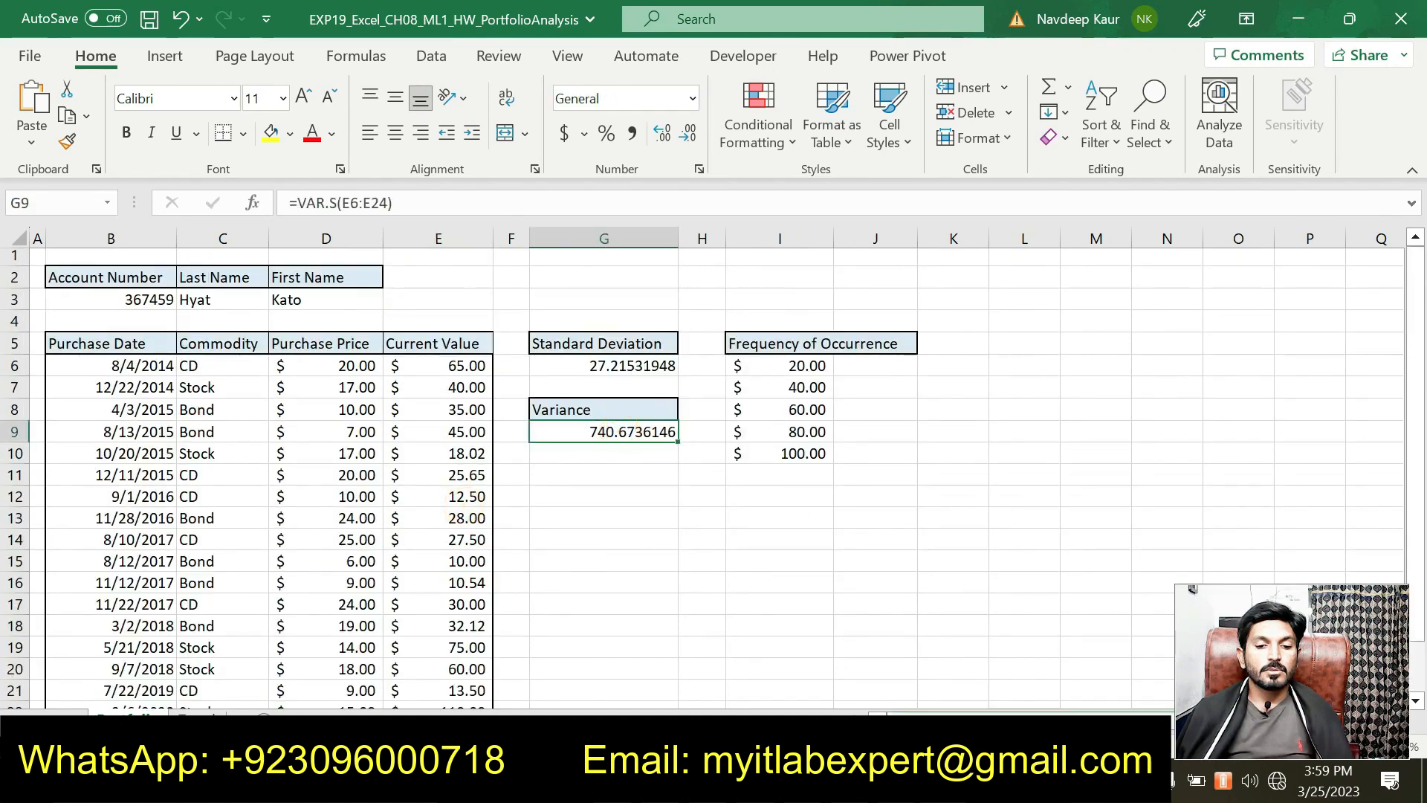
Step: Remove the cyan highlight from step 3's instruction in Word
key("alt+Tab")
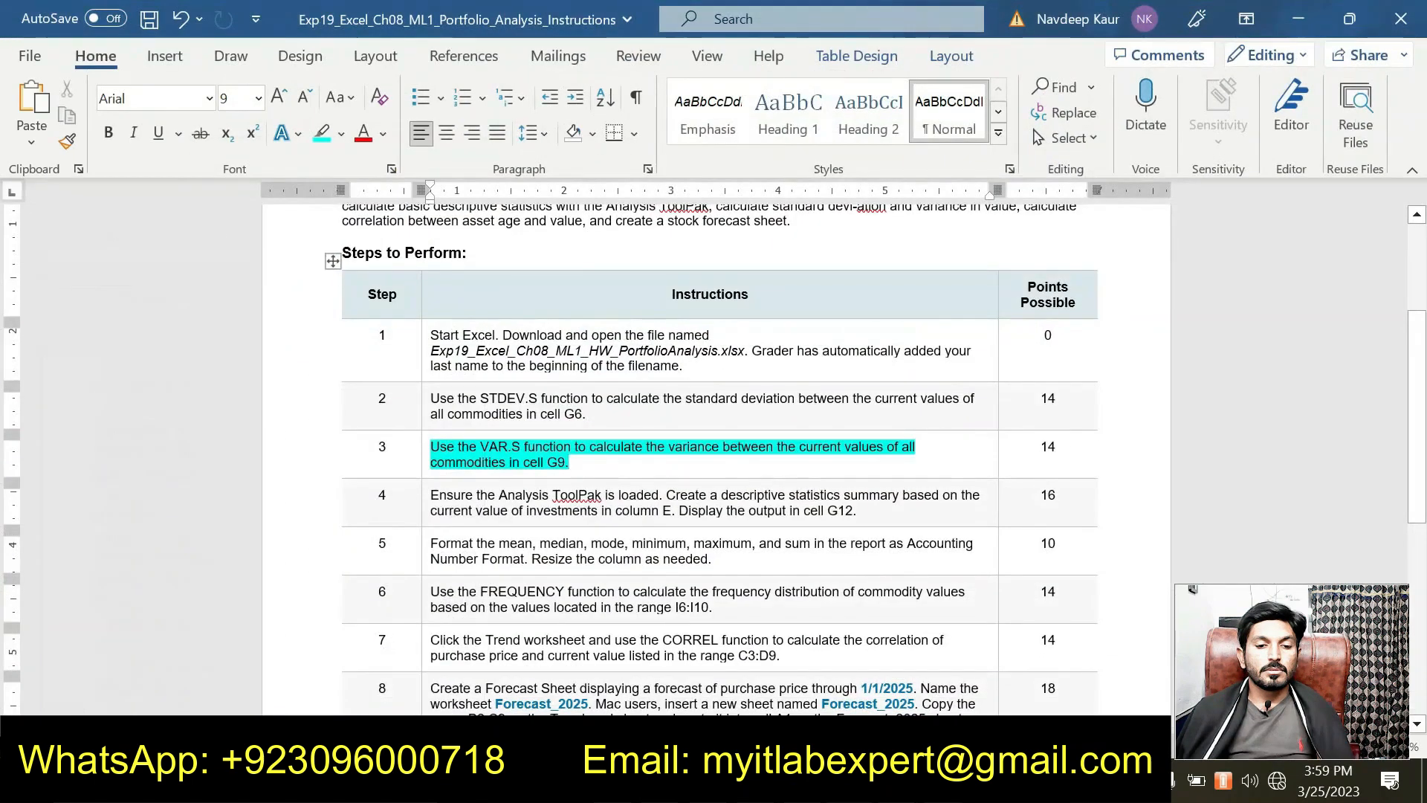
scroll(608, 474, "down", 3)
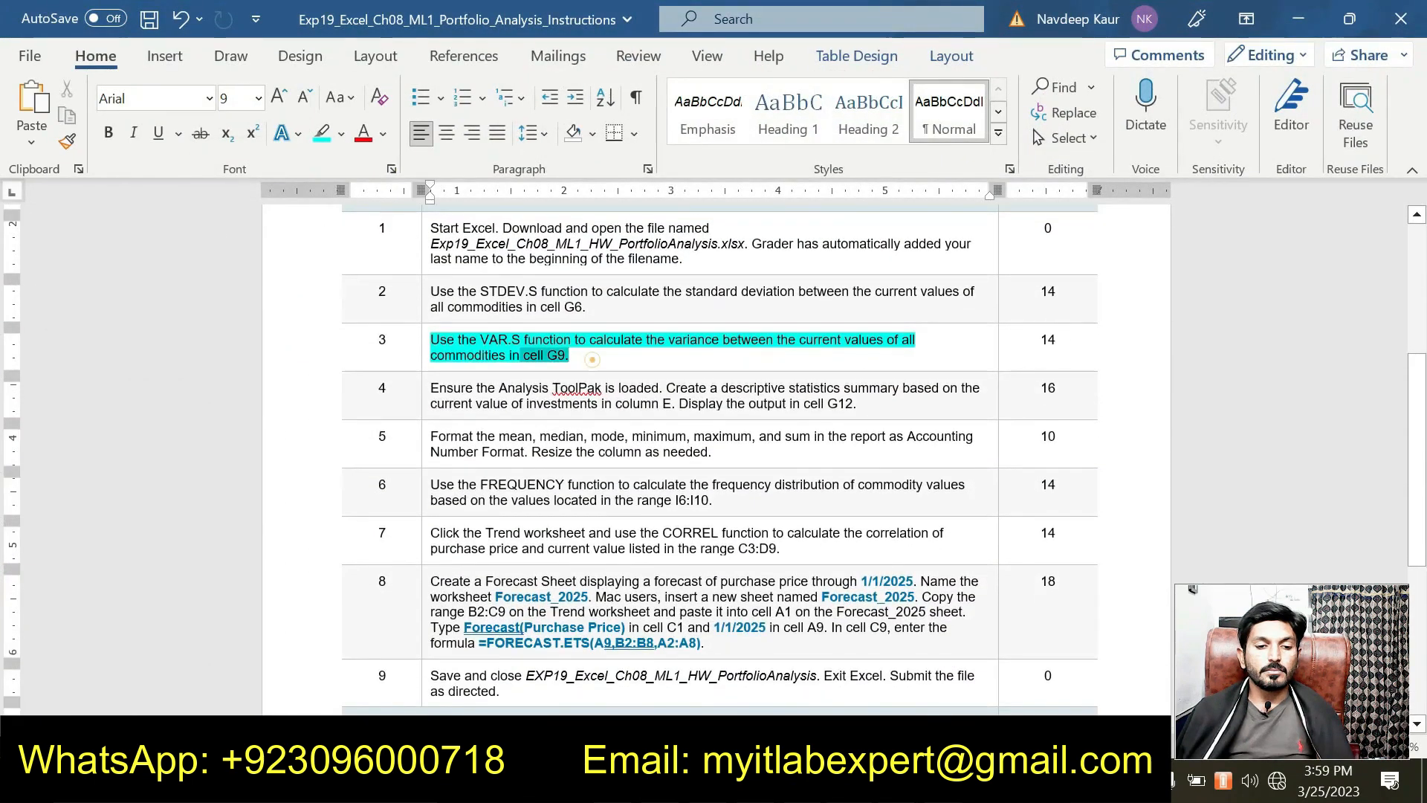
triple_click(592, 360)
left_click(523, 310)
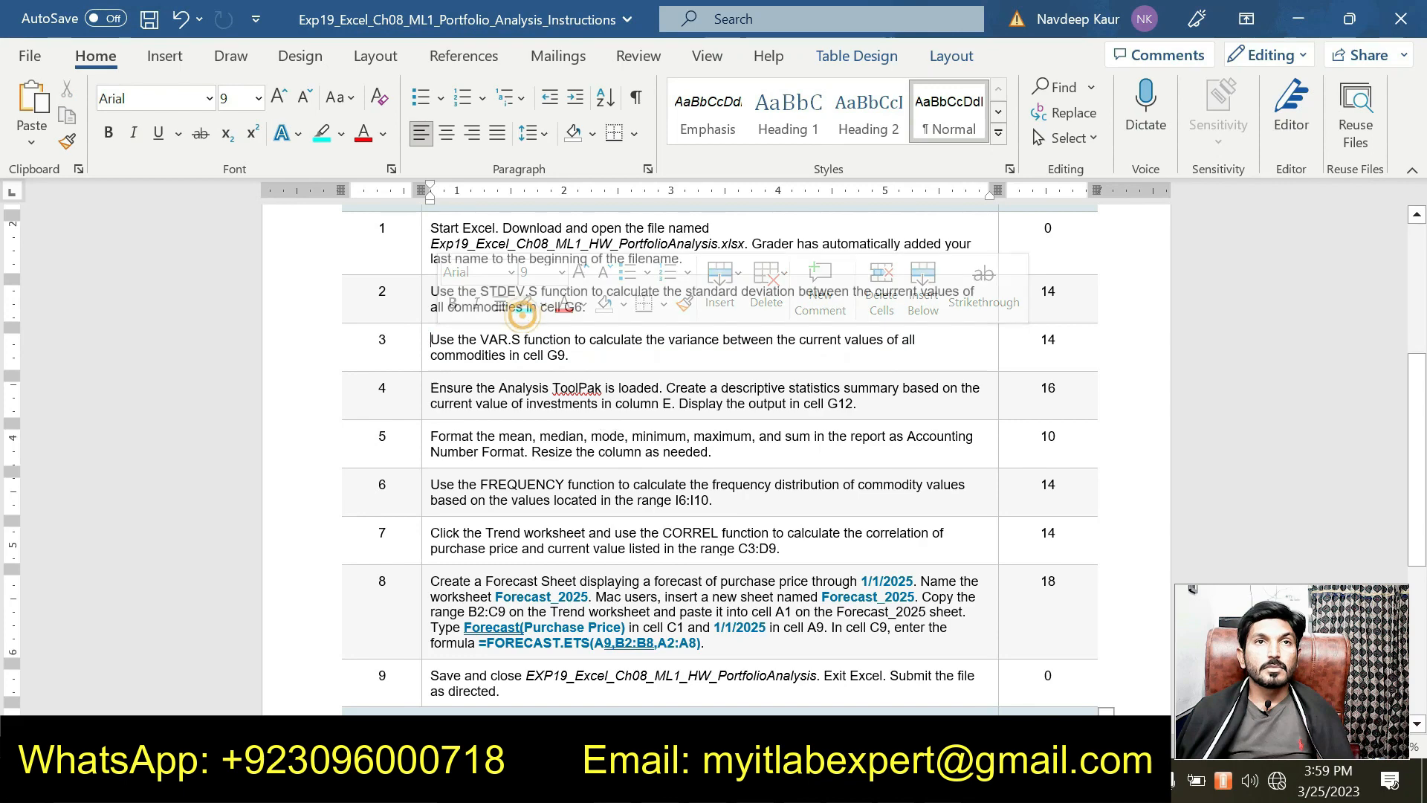
Step: Note the points values for steps 2, 3 and 4 (14, 14, 16)
scroll(713, 459, "up", 2)
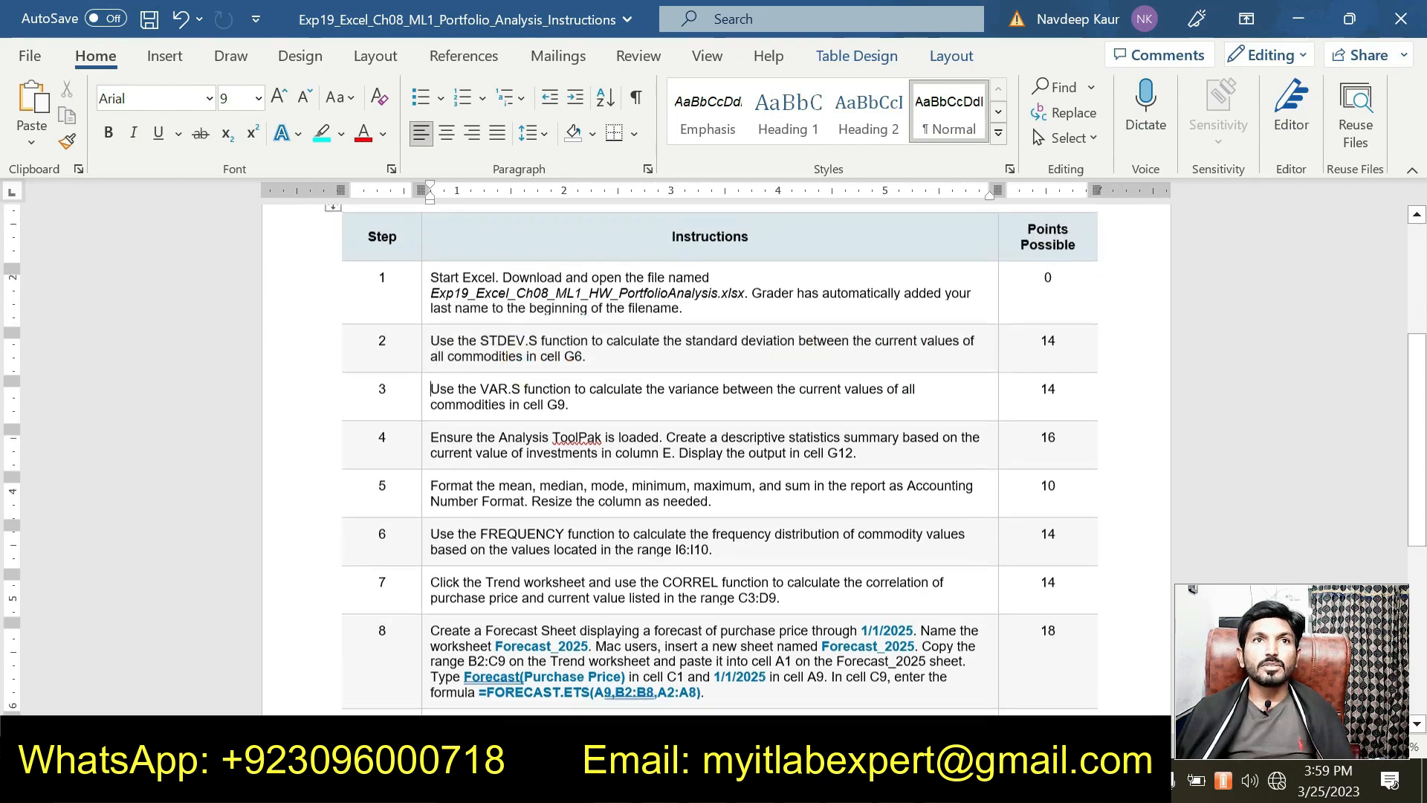
double_click(1048, 345)
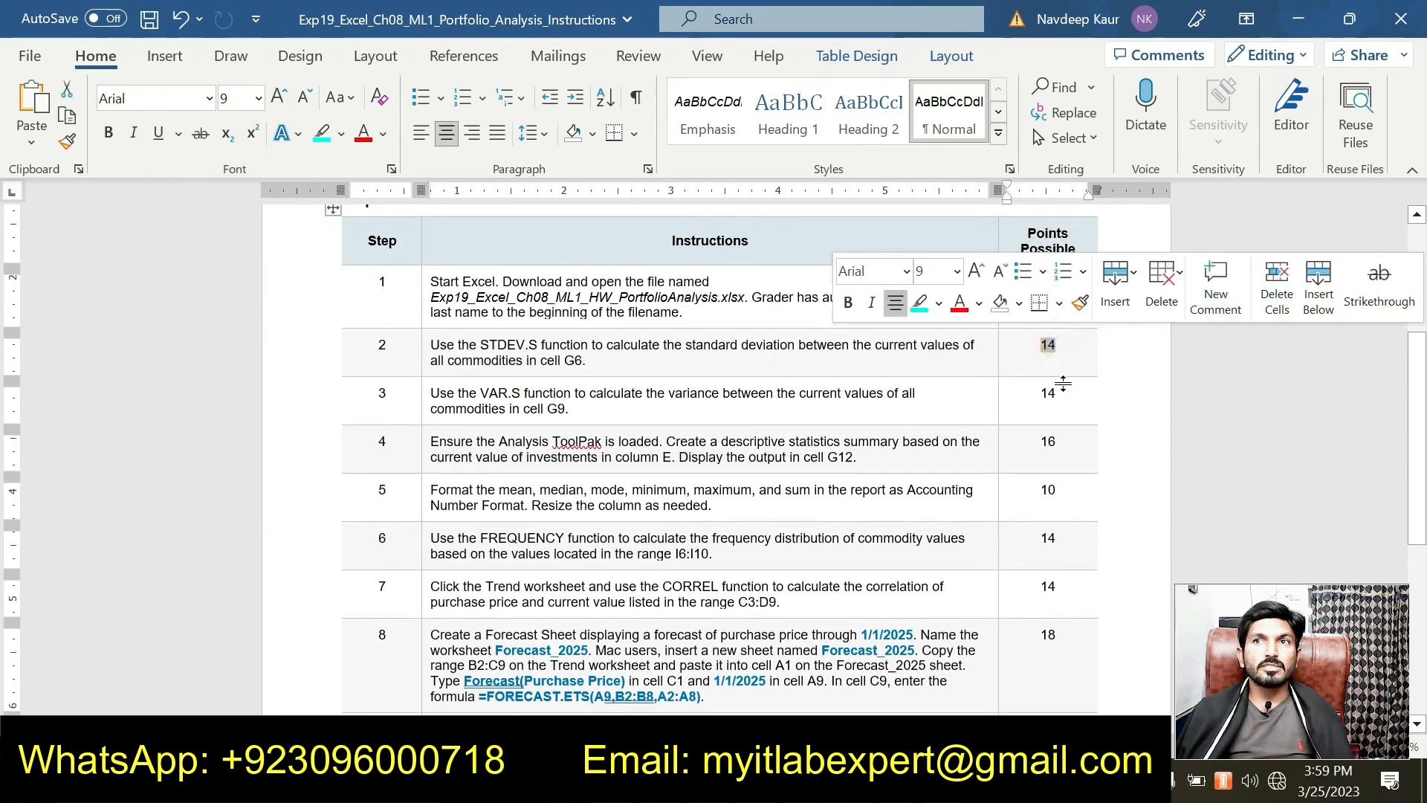
double_click(1055, 392)
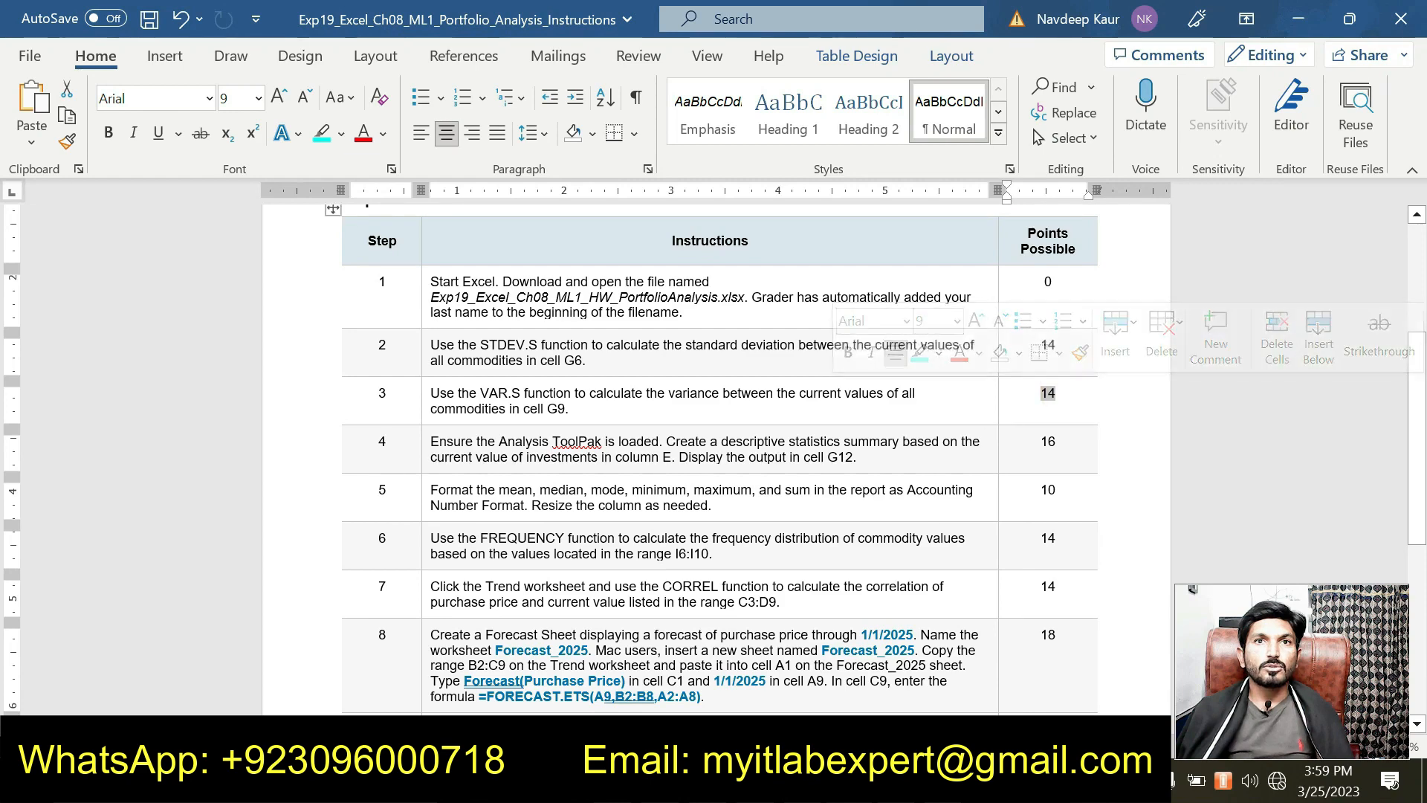
scroll(994, 470, "down", 1)
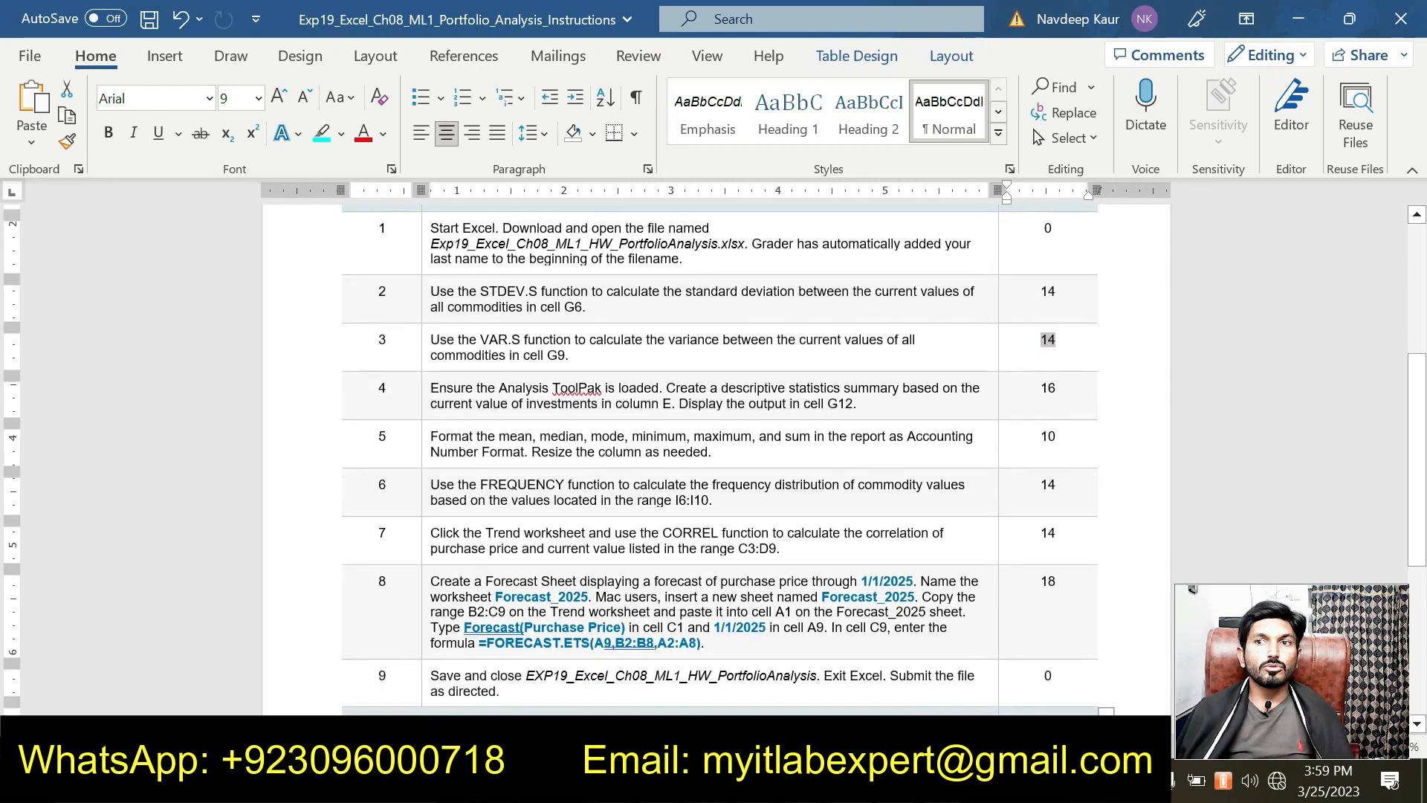
double_click(1047, 388)
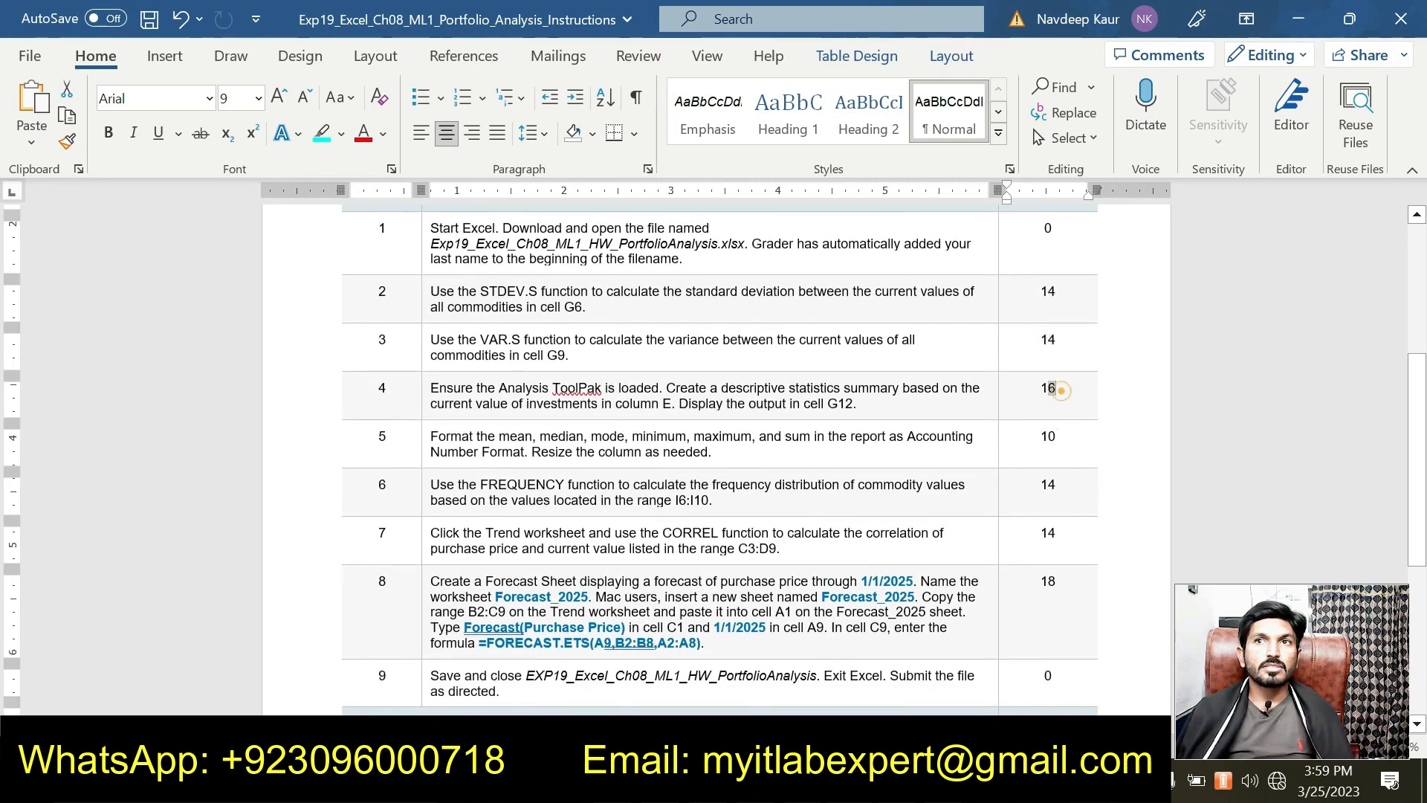
scroll(818, 471, "up", 1)
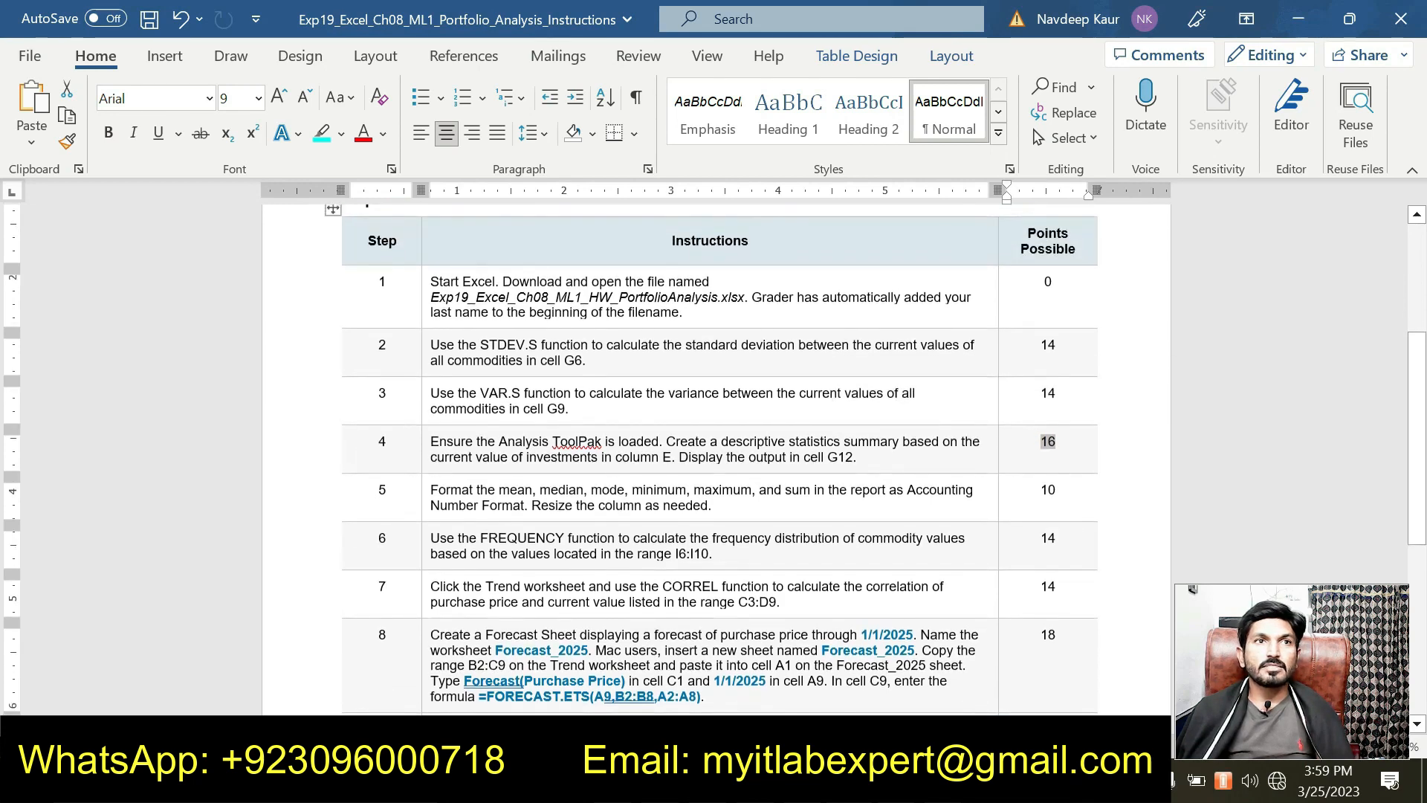
Step: Highlight step 4's descriptive statistics instruction in cyan and return to Excel
left_click_drag(856, 456, 430, 441)
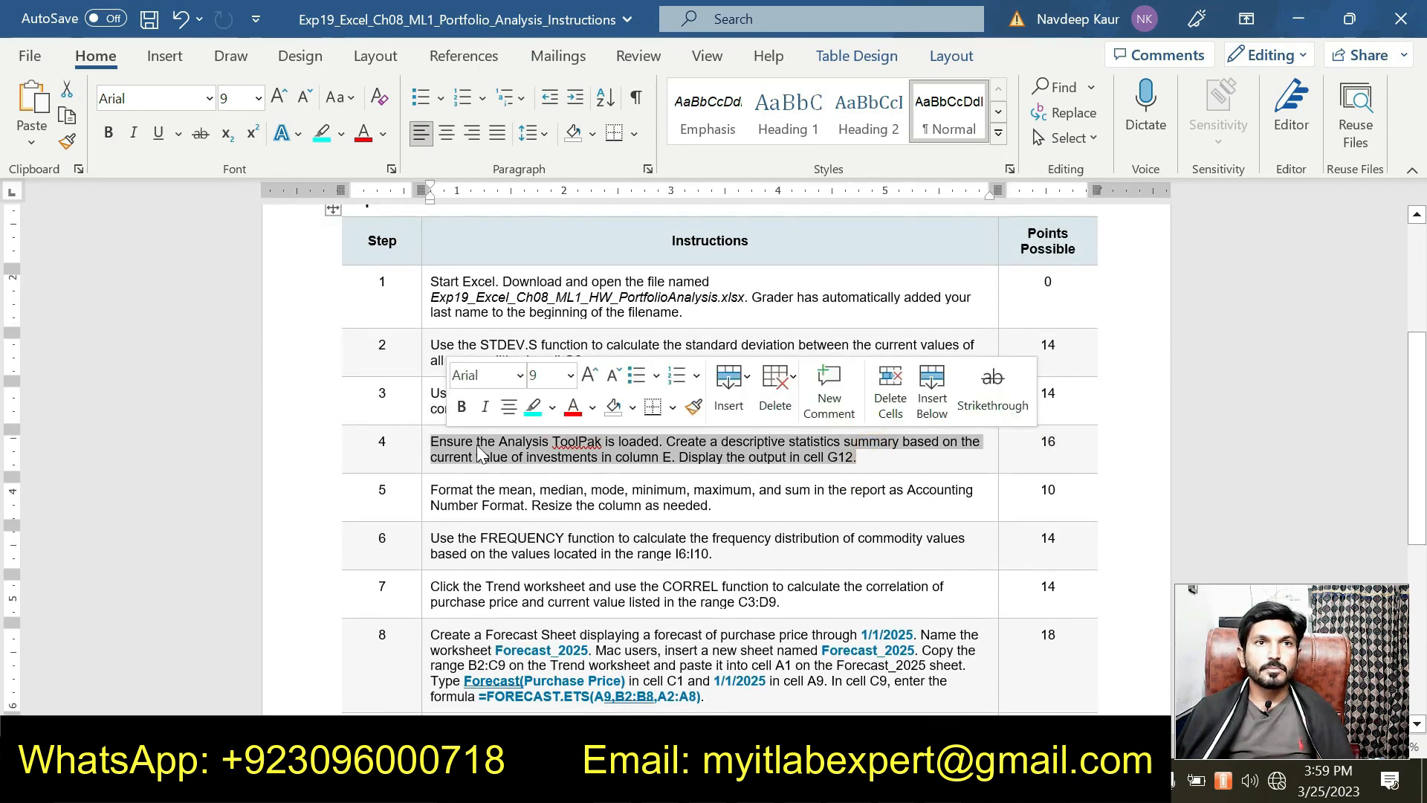
left_click(533, 408)
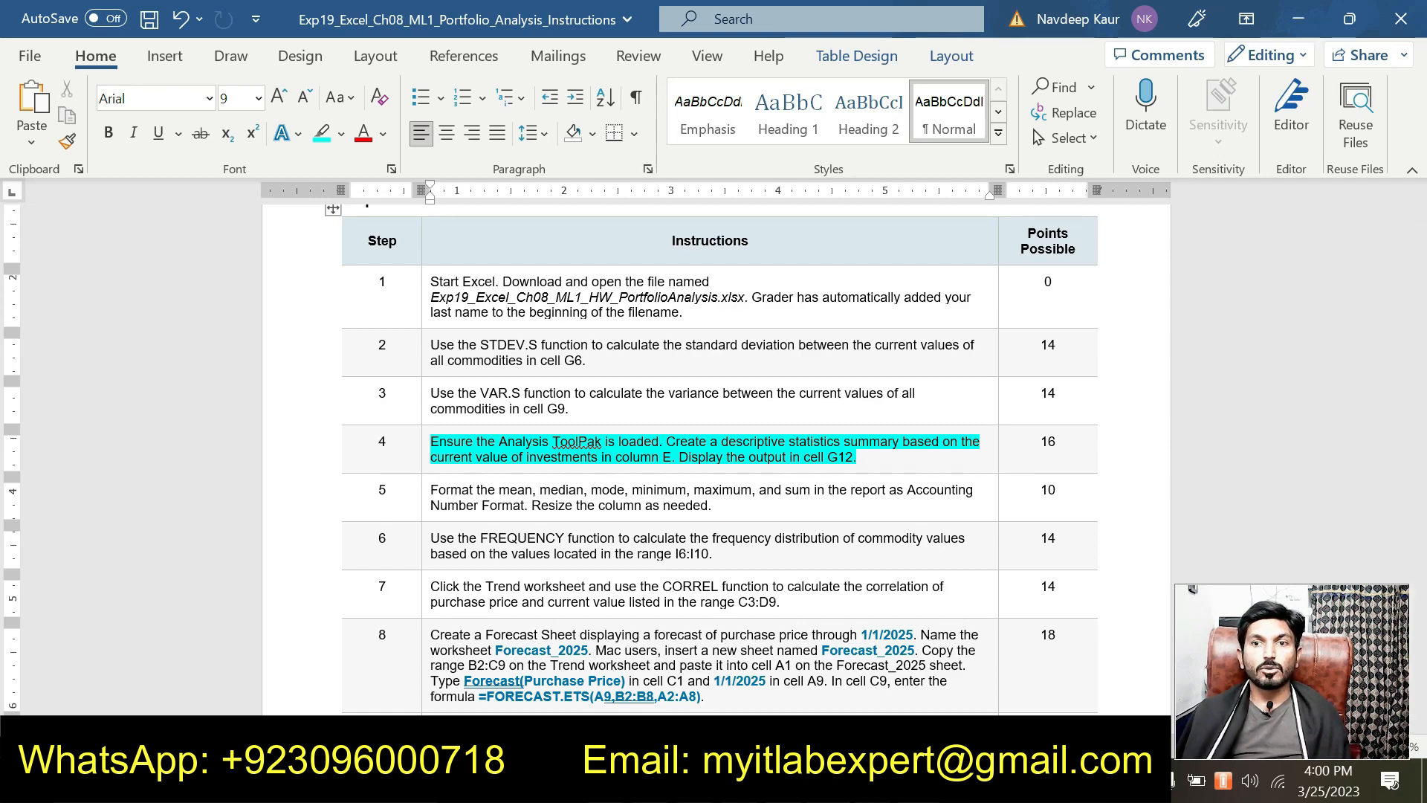
key("alt+Tab")
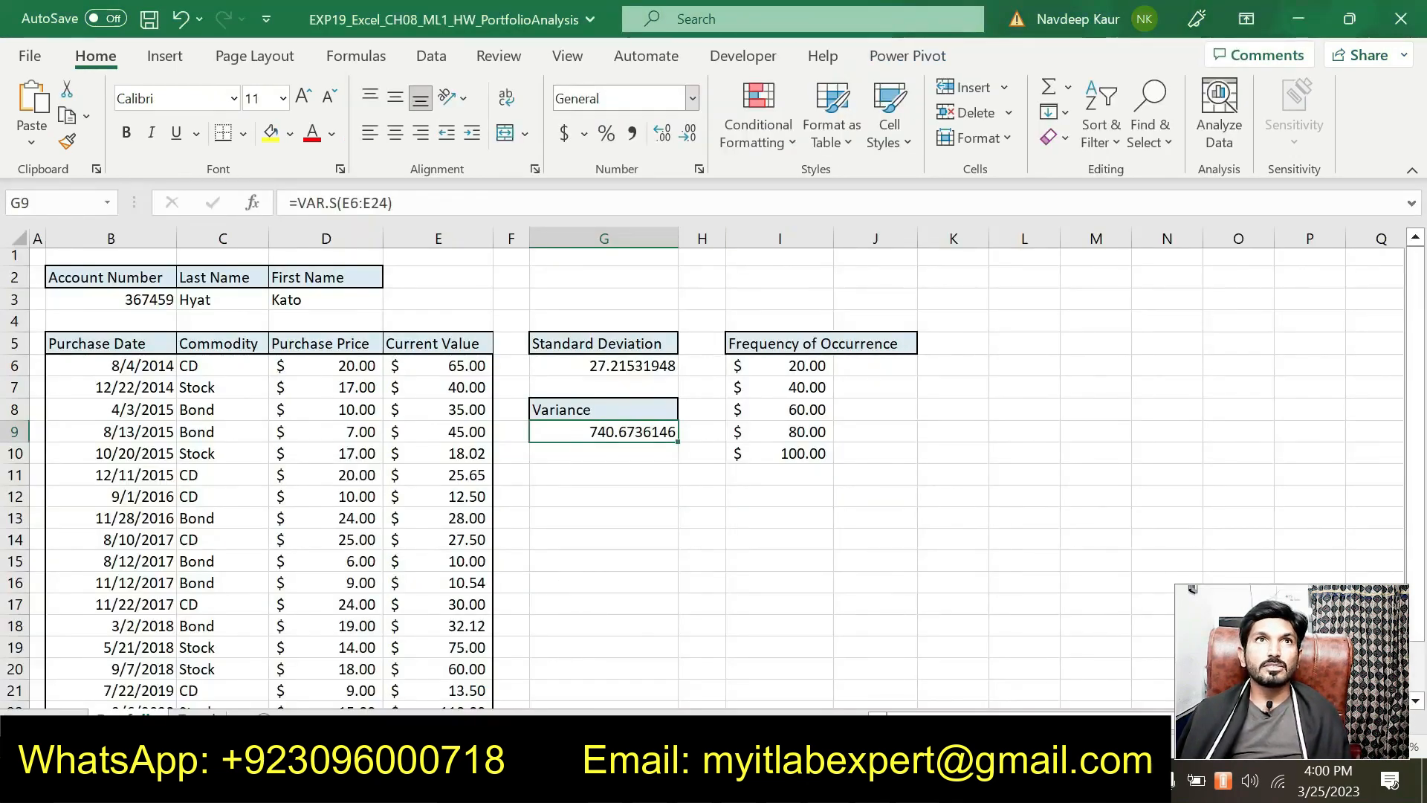
Step: Confirm Analysis ToolPak is checked in Excel Options' Add-ins manager
left_click(428, 56)
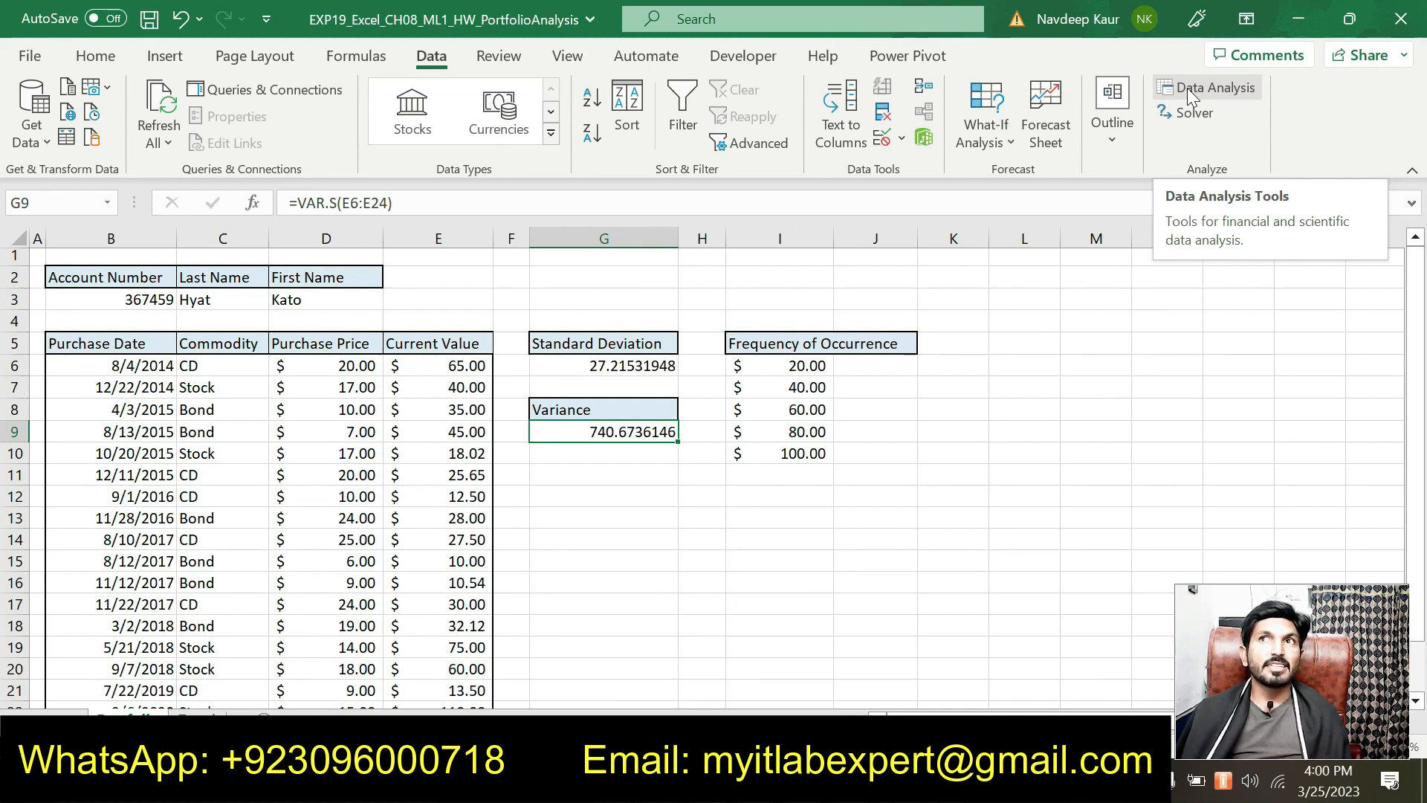
left_click(30, 57)
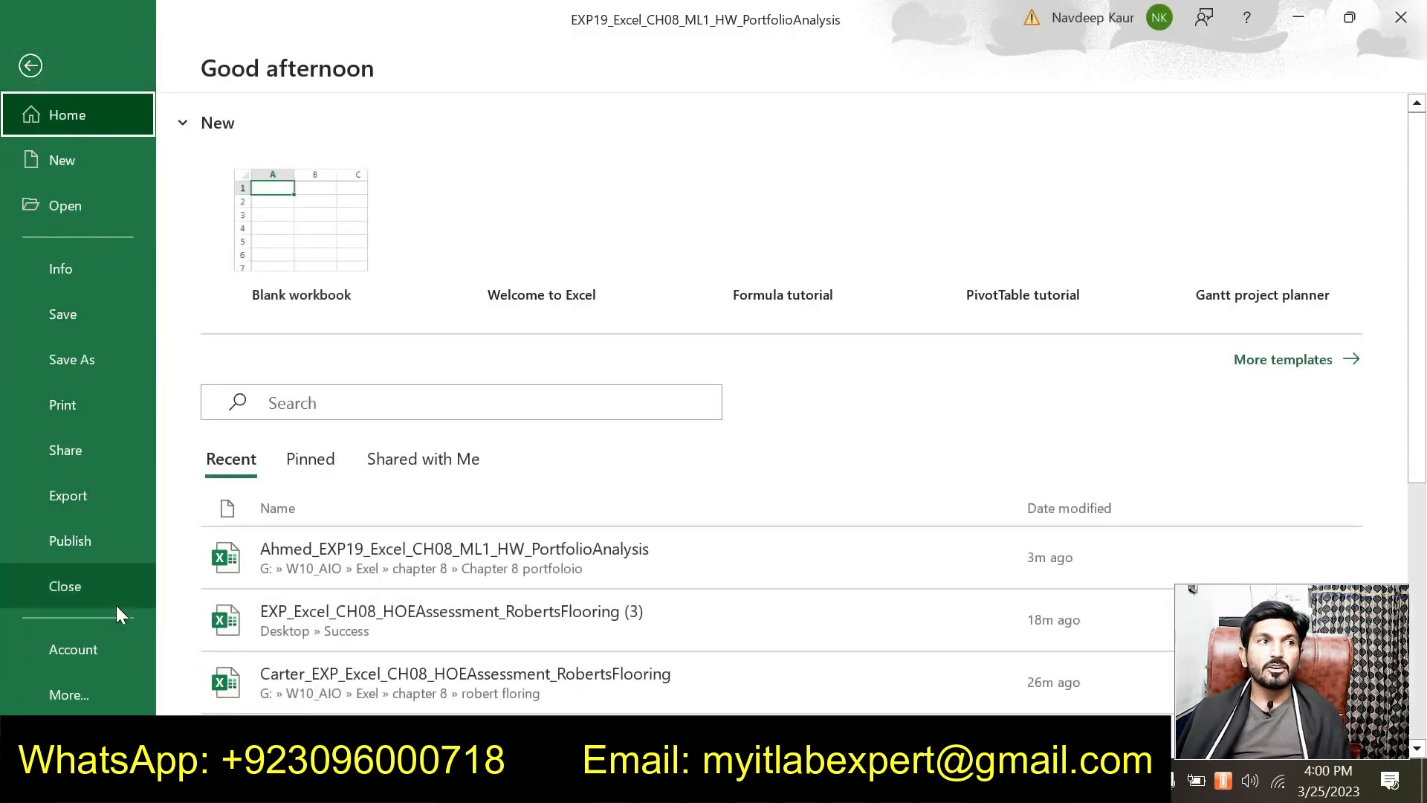
left_click(95, 697)
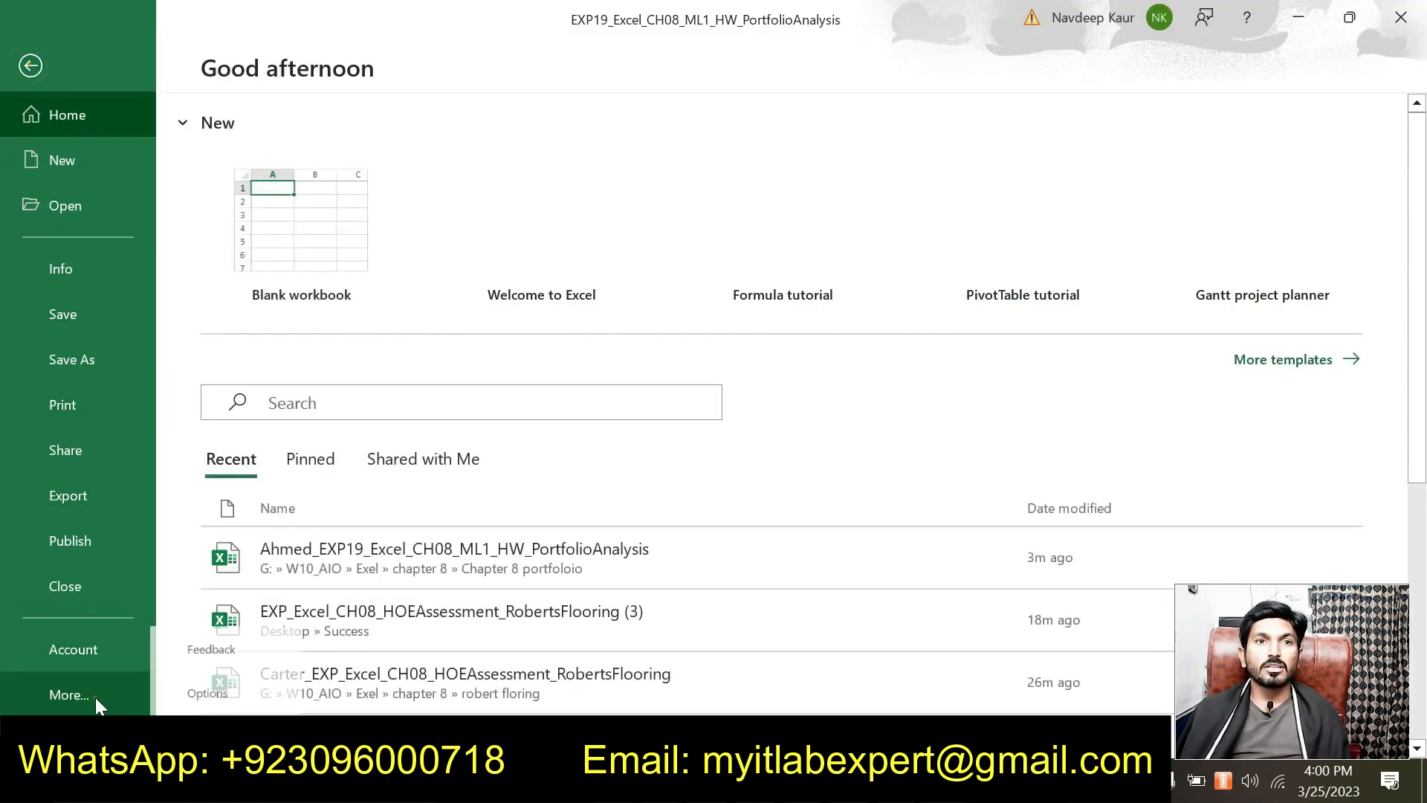
left_click(218, 689)
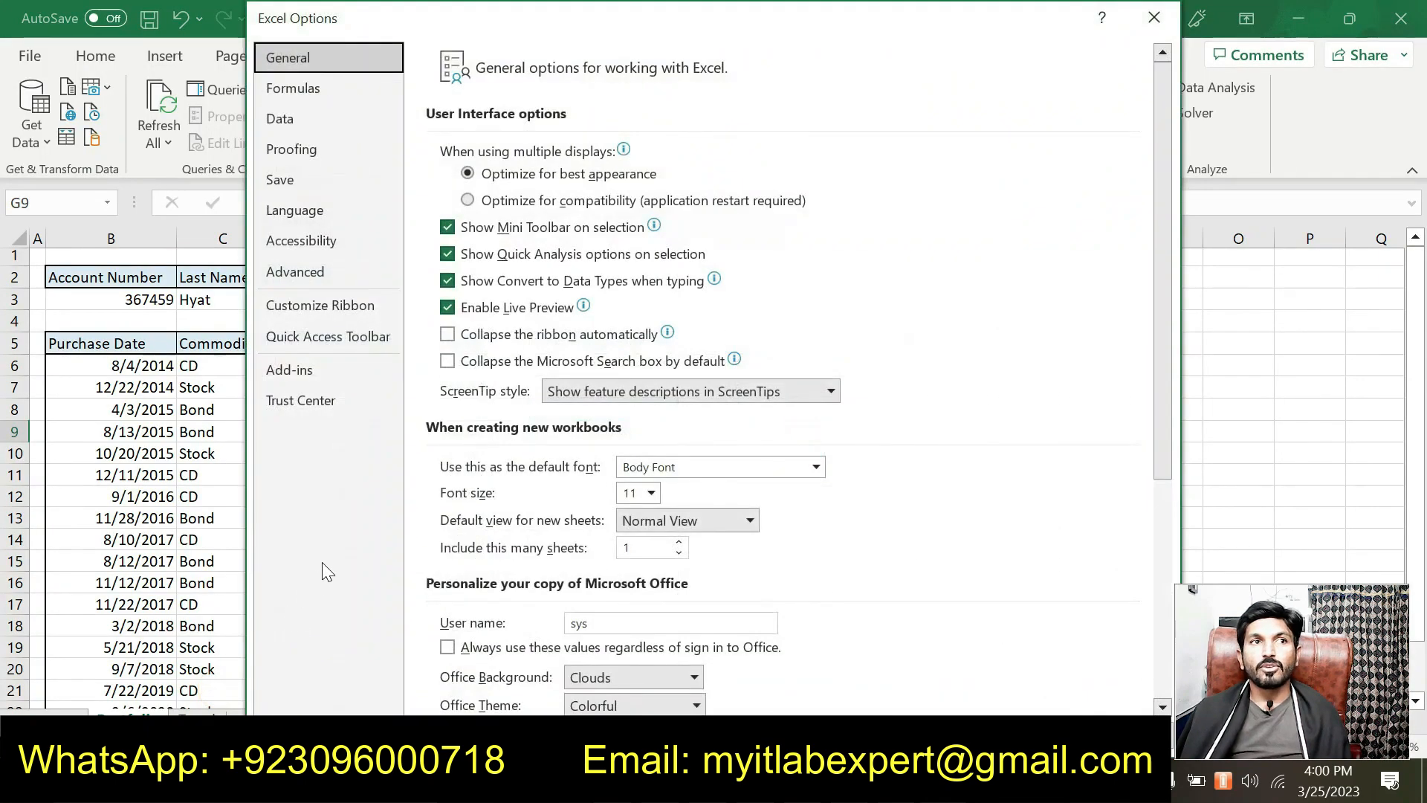
left_click(307, 375)
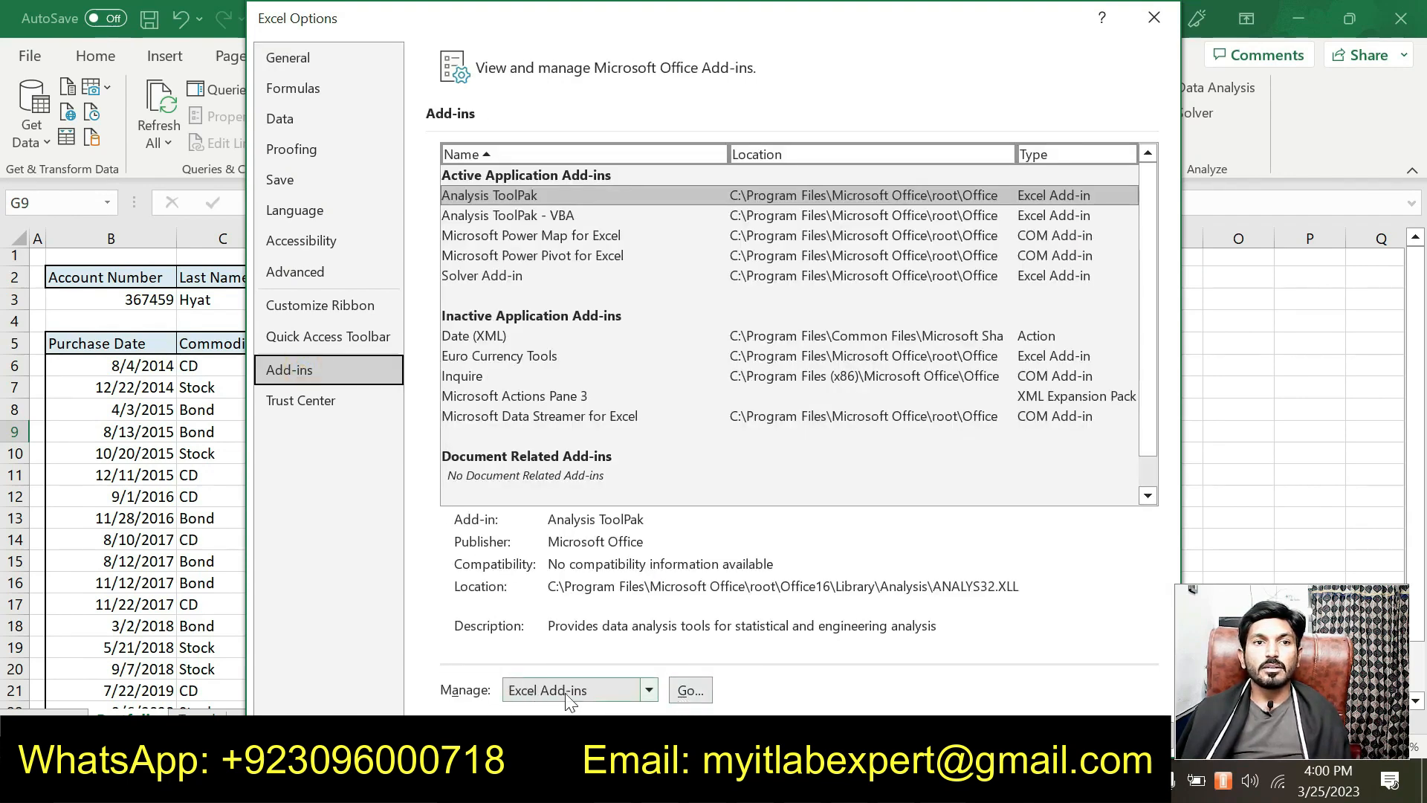
left_click(689, 690)
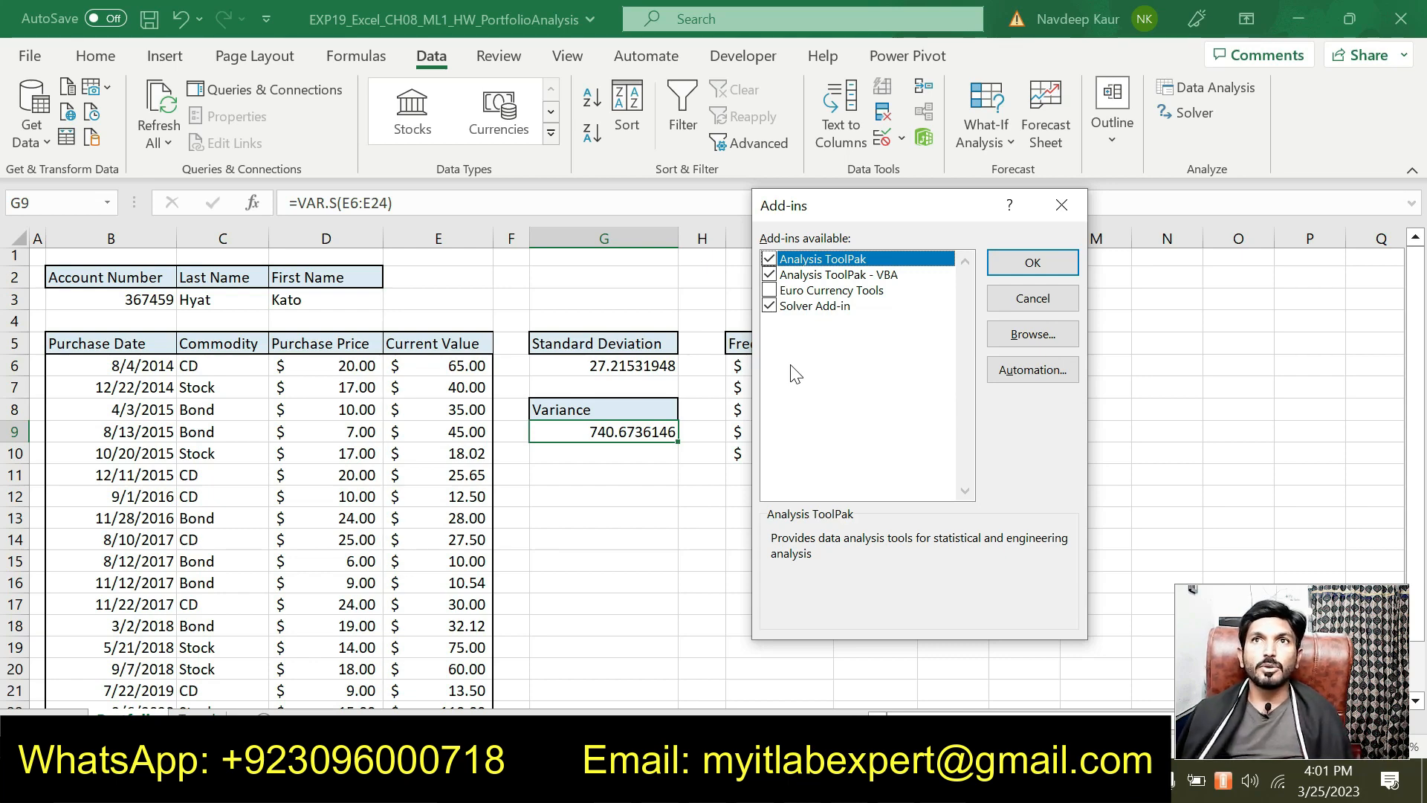
left_click(1051, 211)
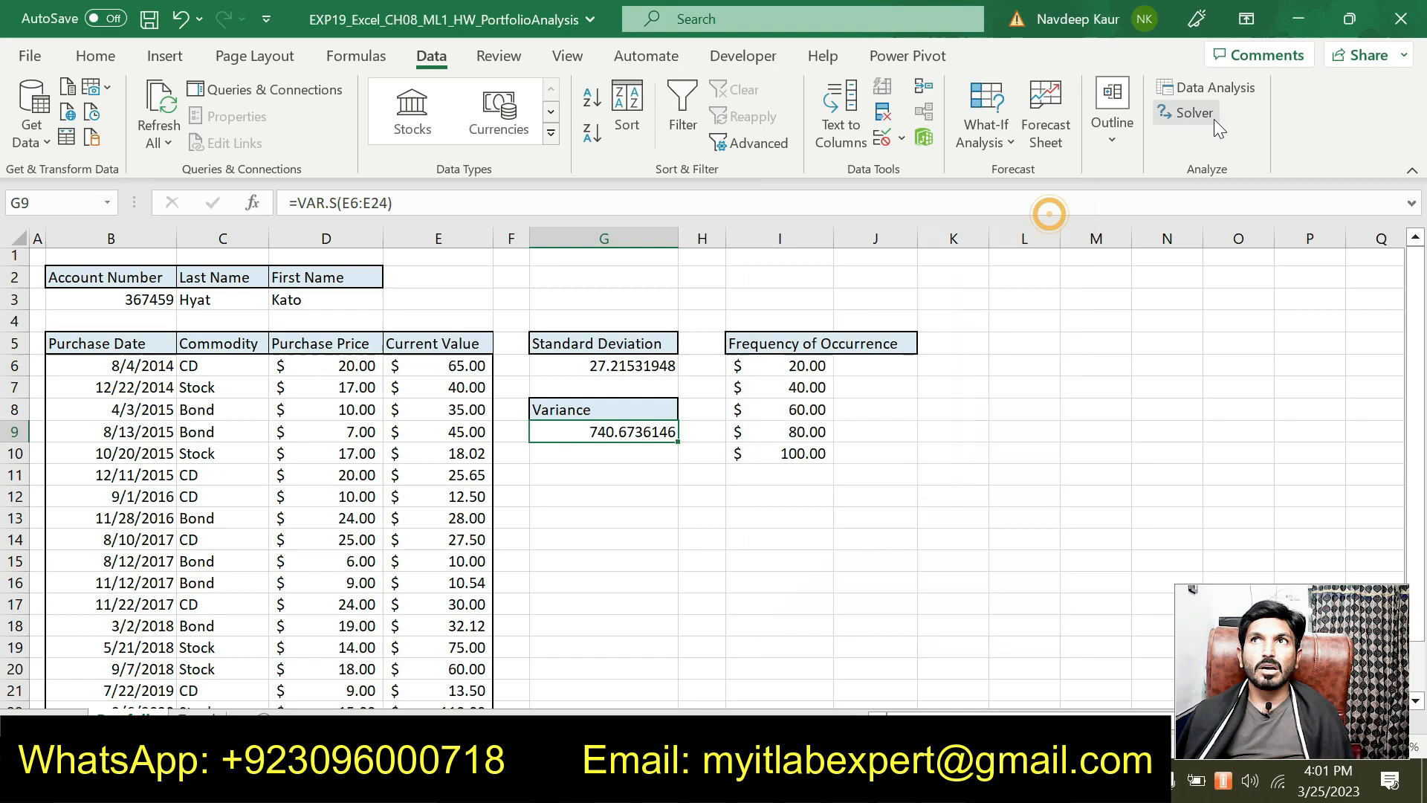
Step: Choose Descriptive Statistics in the Data Analysis dialog and open its settings
left_click(1216, 92)
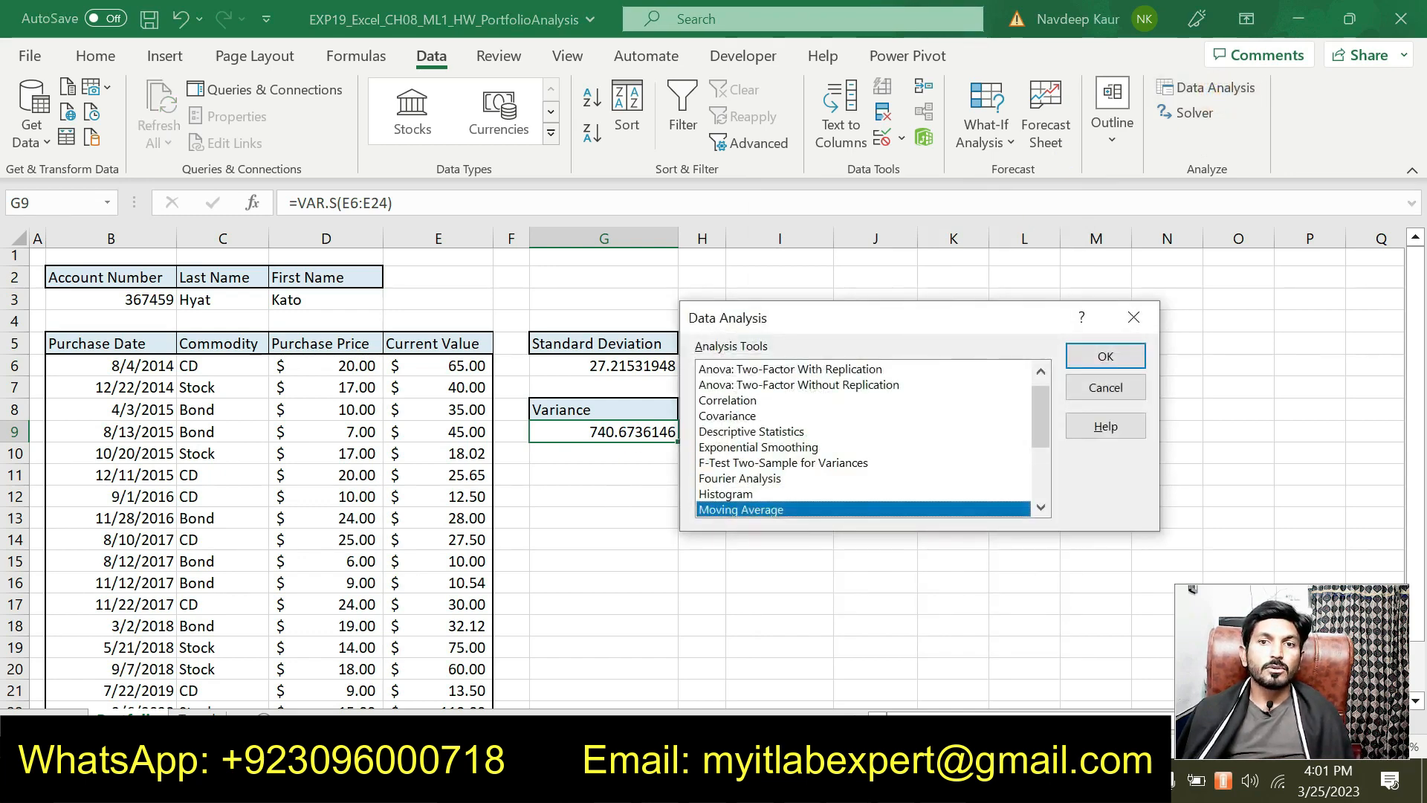
left_click(594, 781)
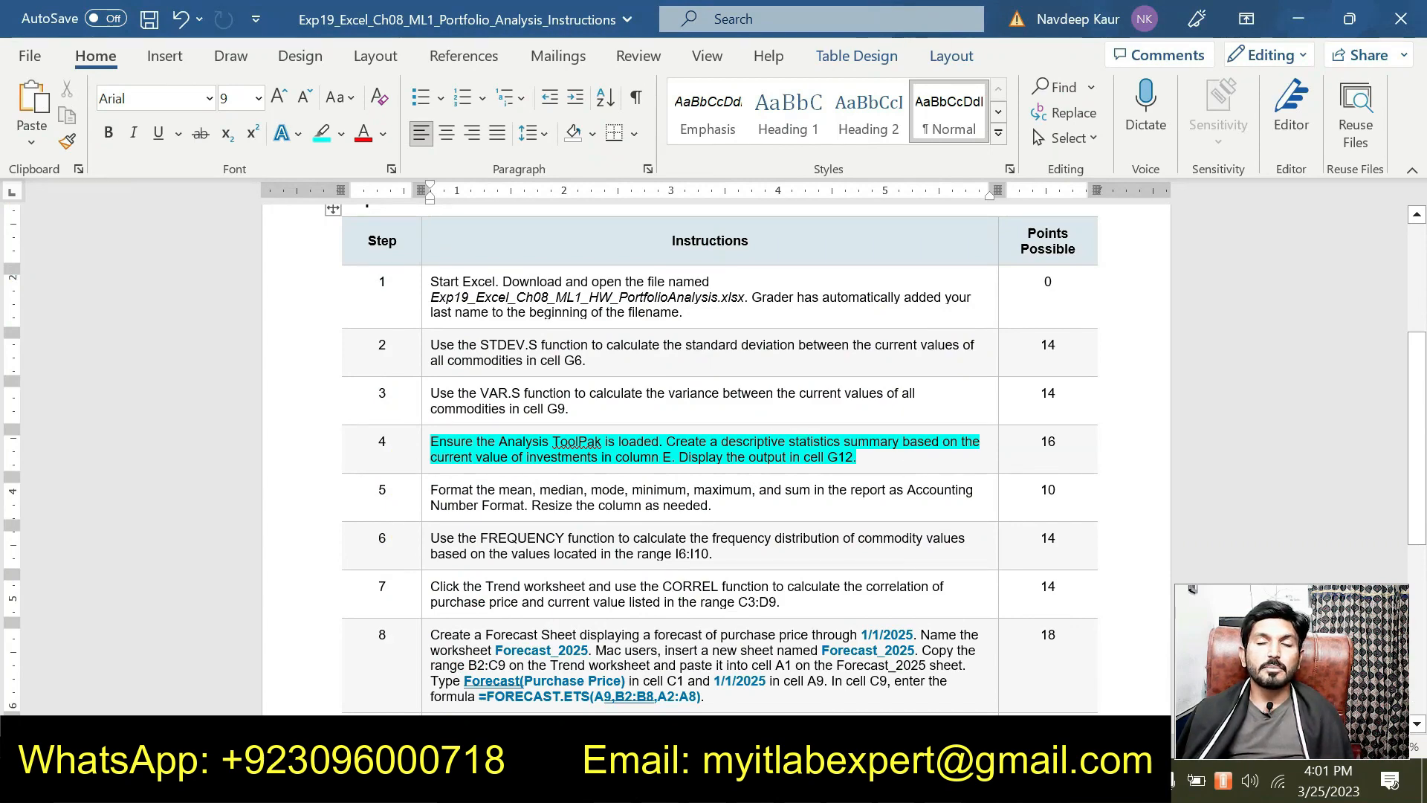
left_click(873, 780)
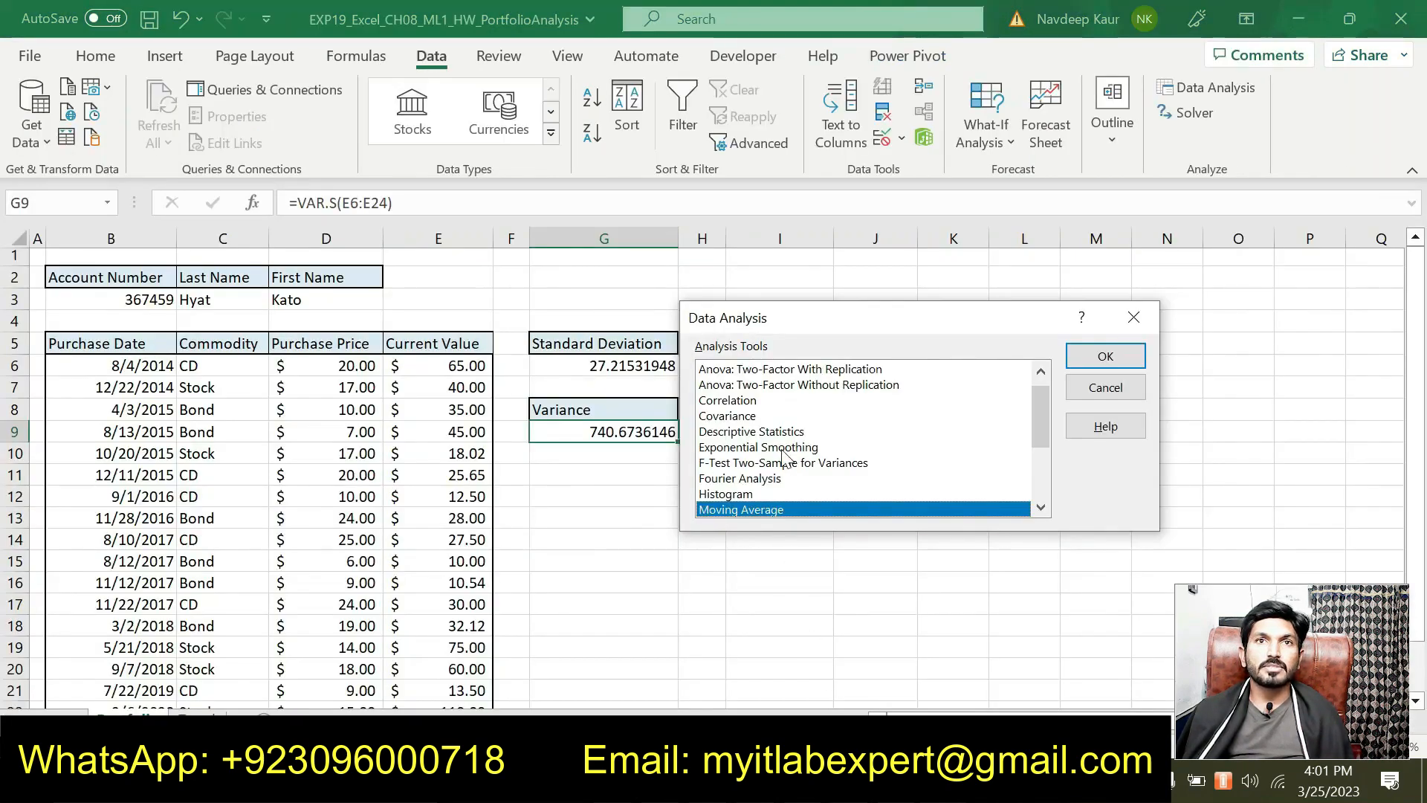
left_click(769, 431)
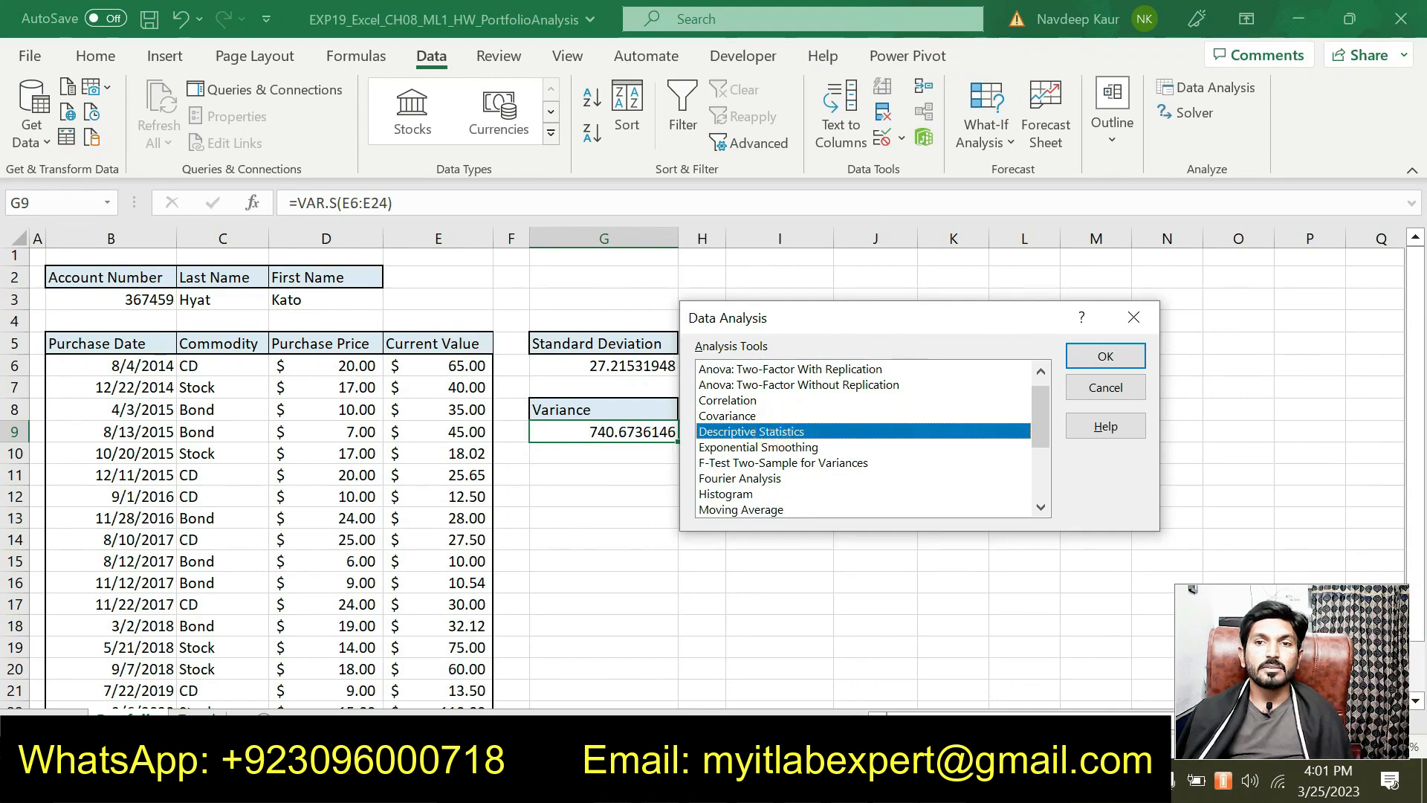
key("alt+Tab")
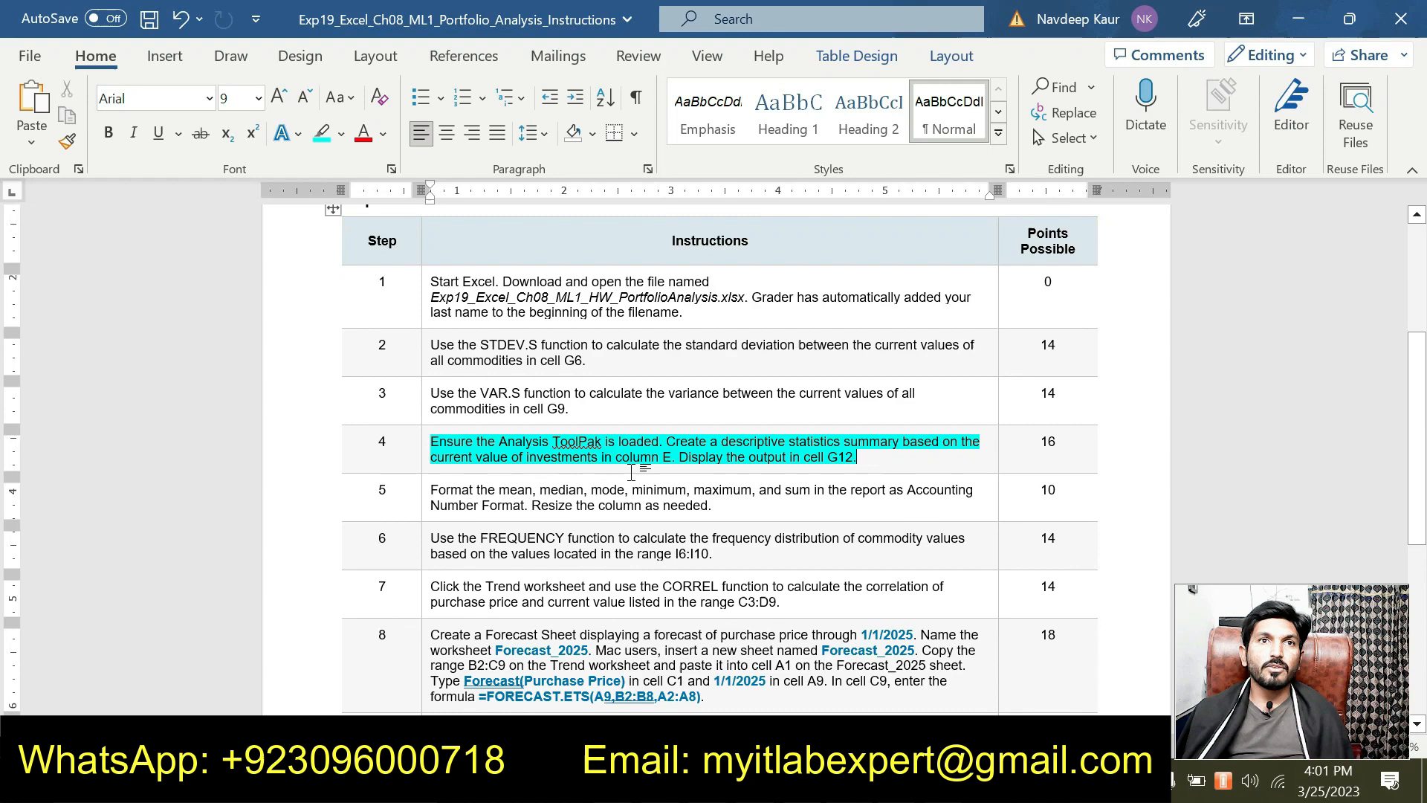
key("alt+Tab")
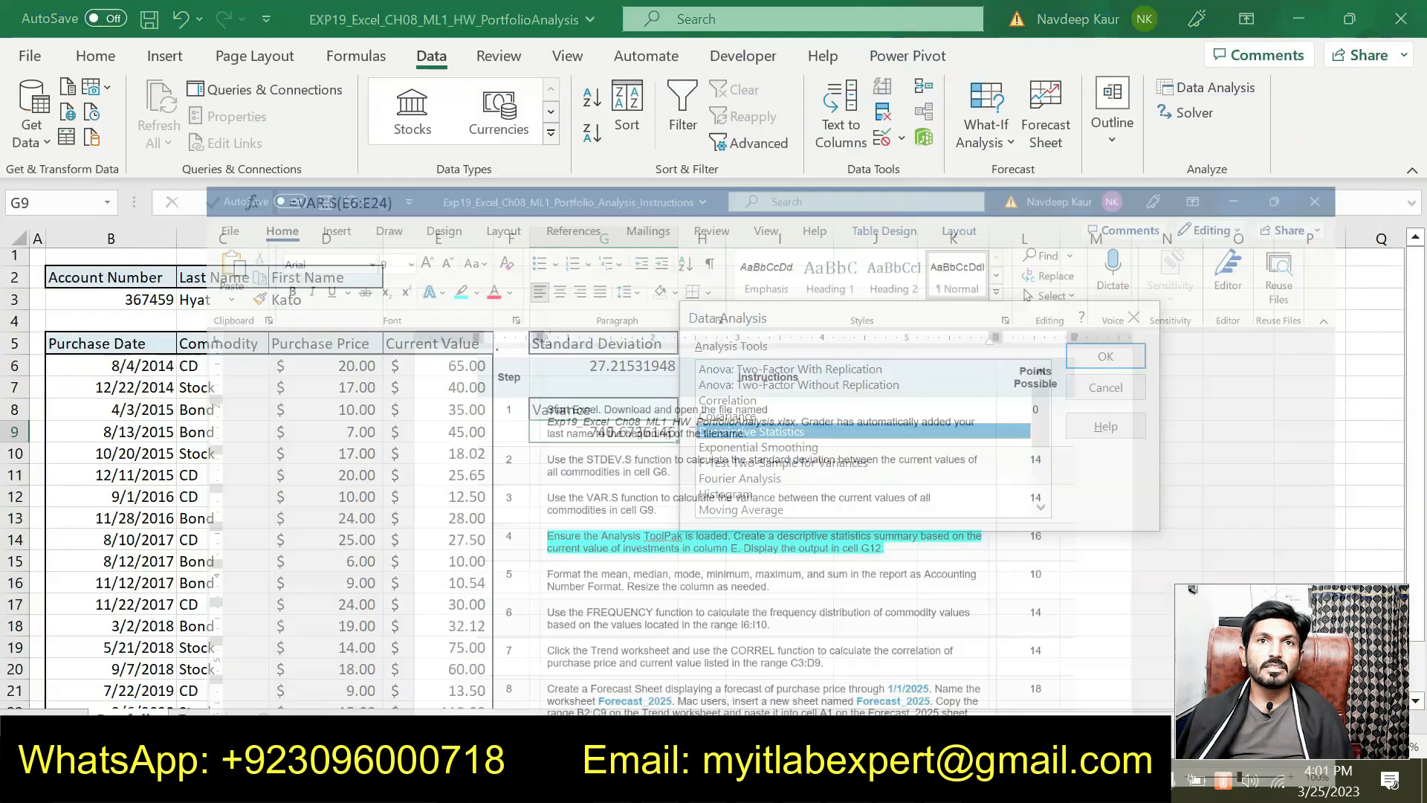
left_click(1105, 357)
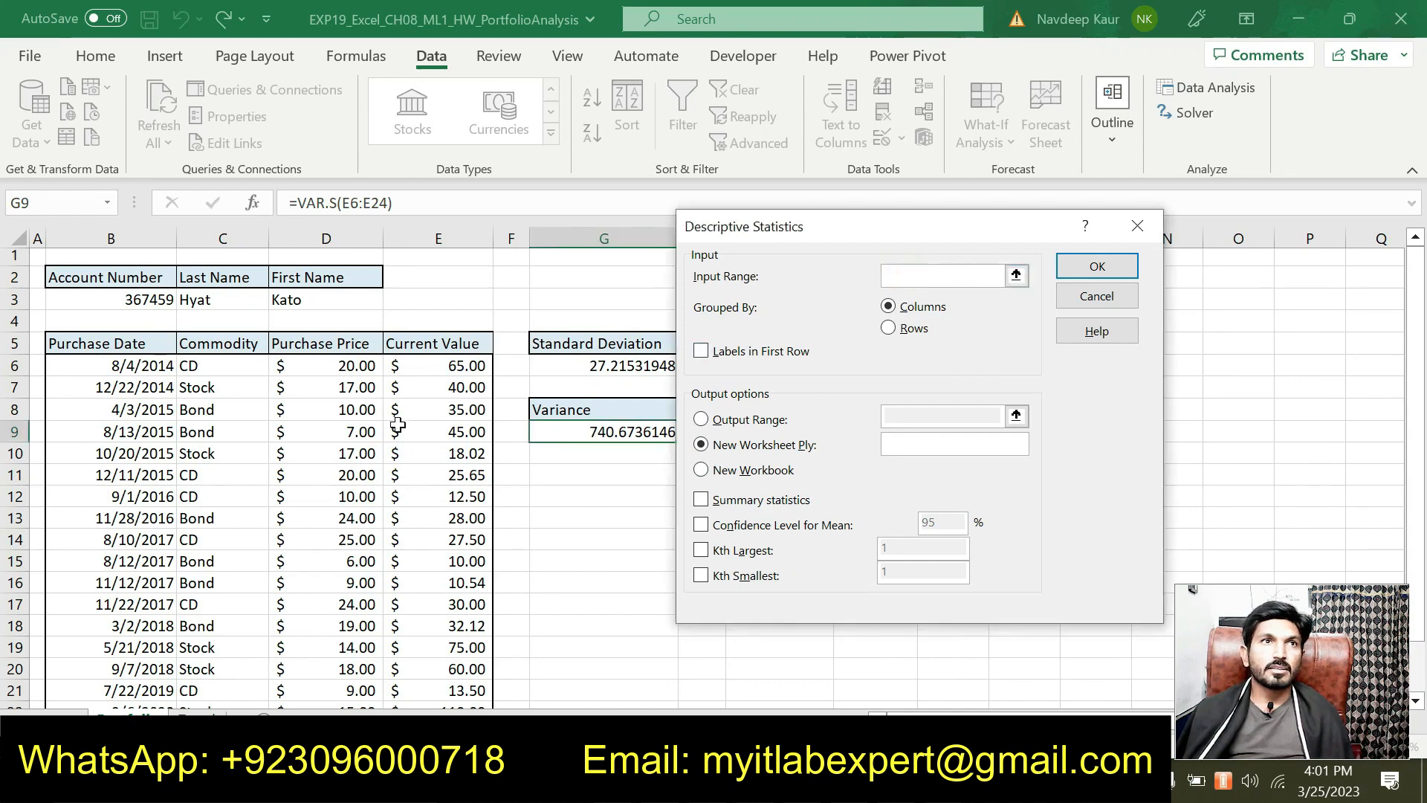
Step: Set the Descriptive Statistics input range to the current values E6:E24
left_click_drag(444, 367, 471, 672)
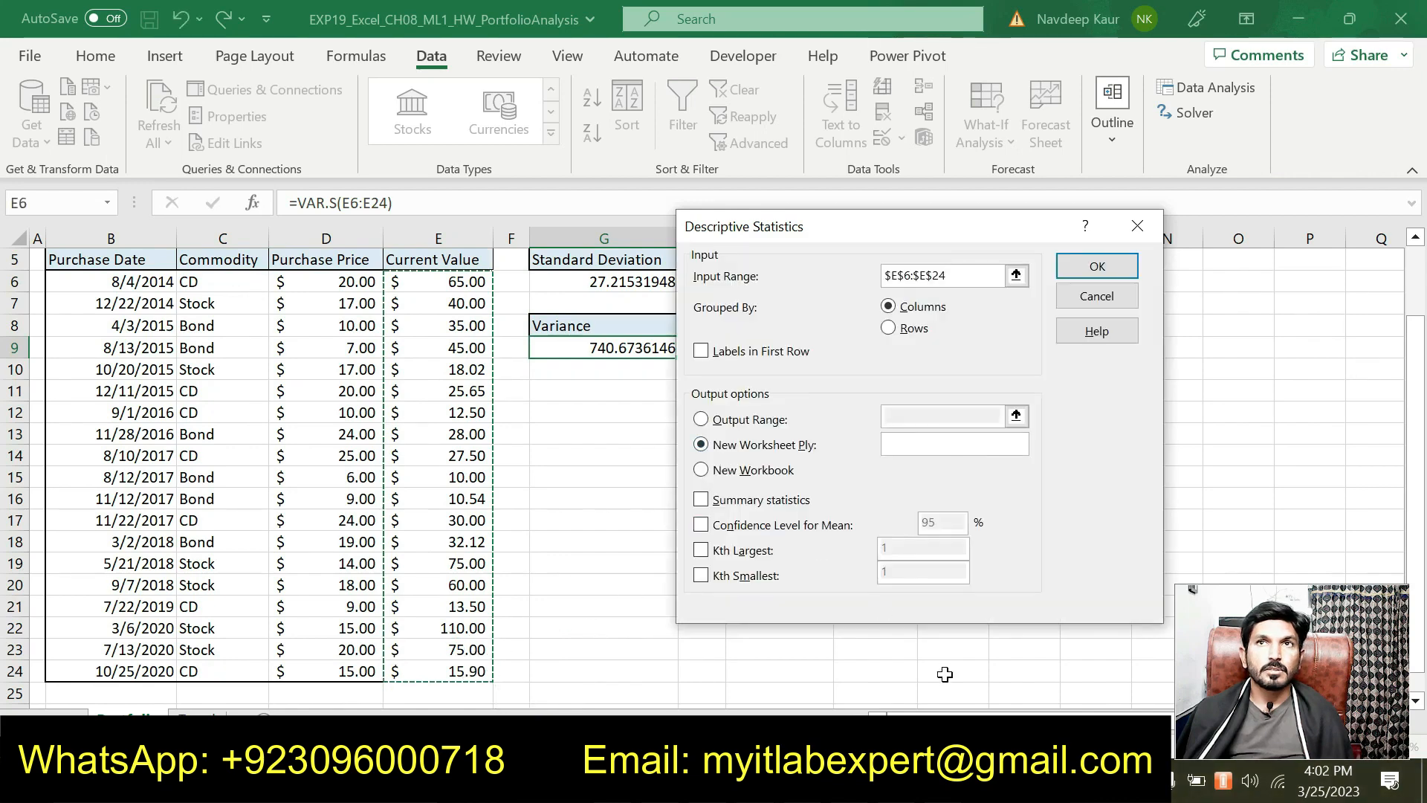
key("alt+Tab")
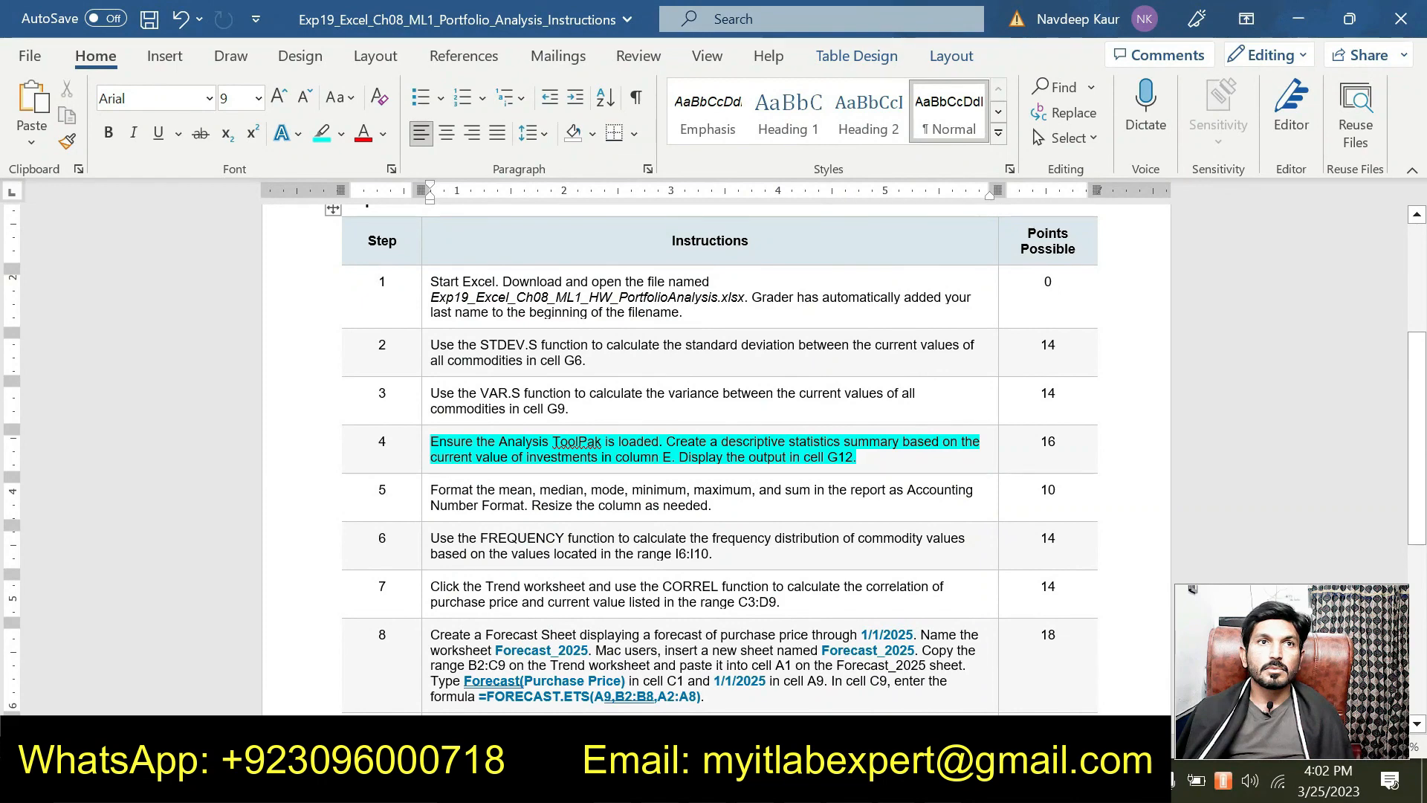
key("alt+Tab")
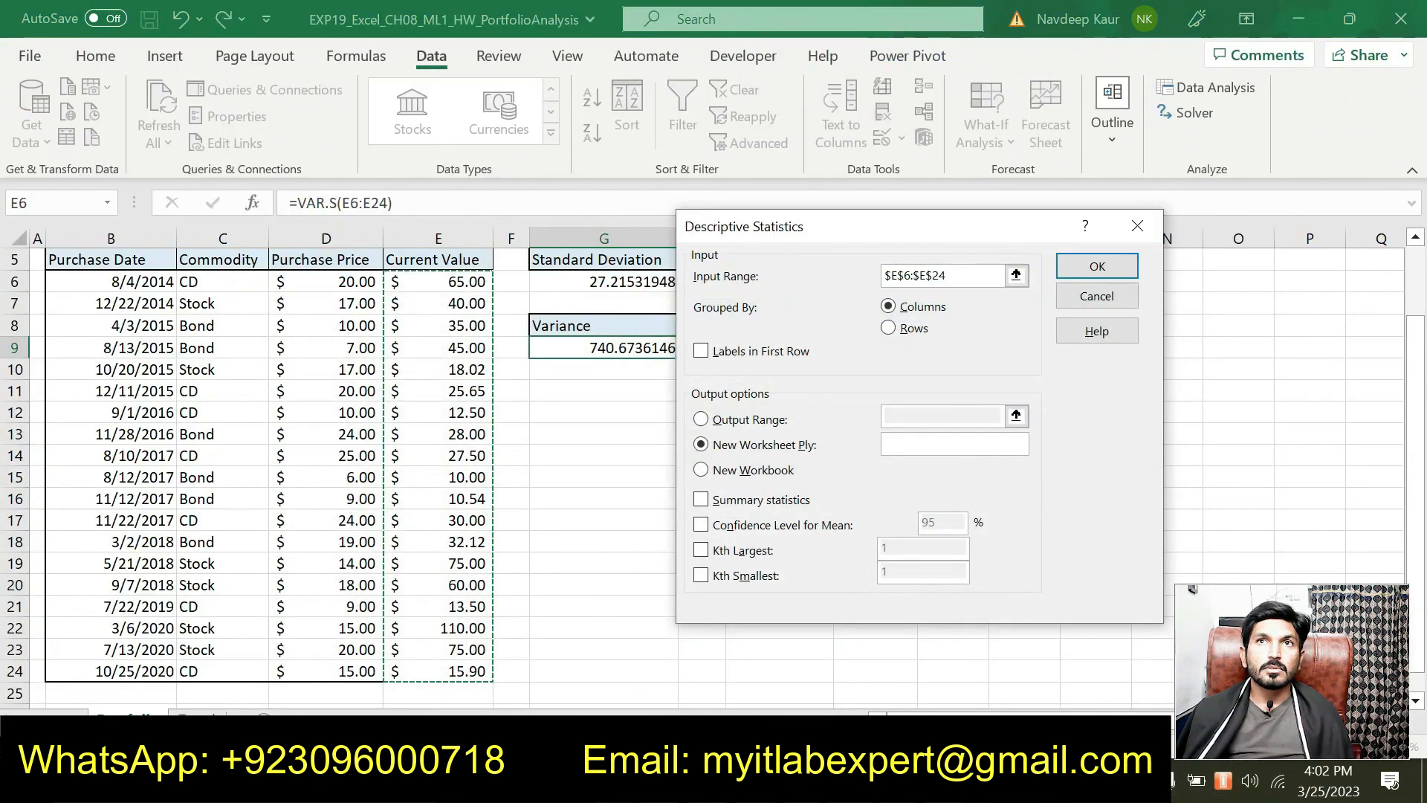
key("alt+Tab")
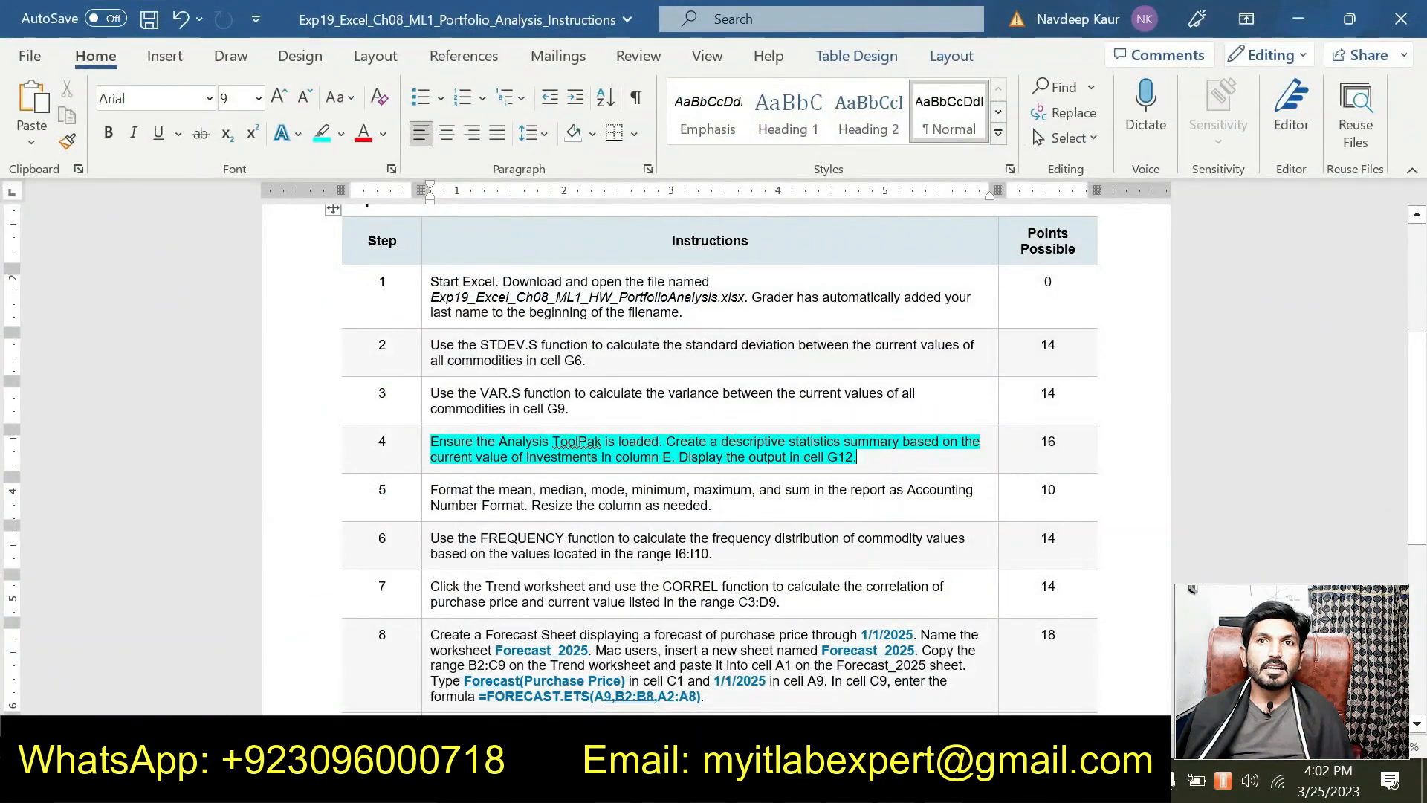
key("alt+Tab")
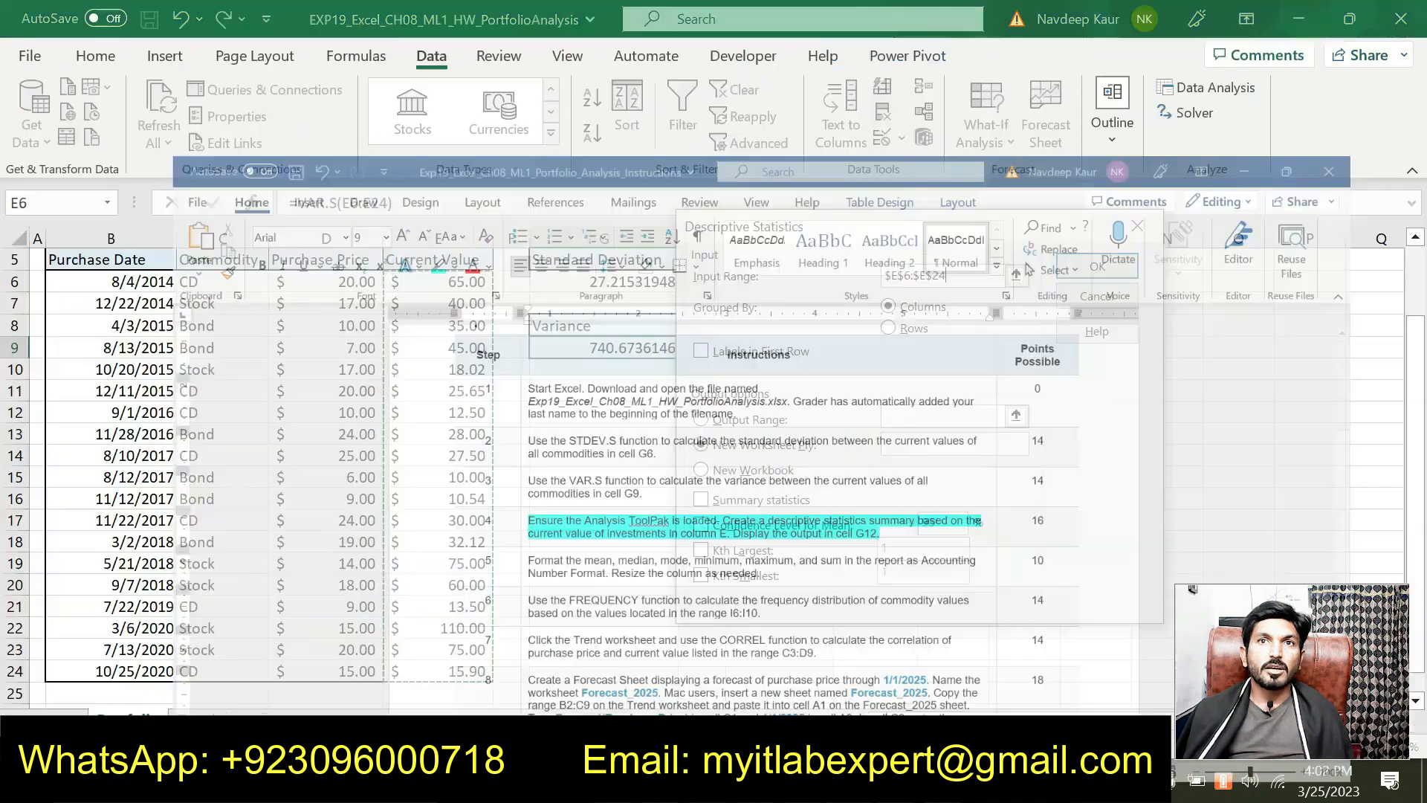
key("Escape")
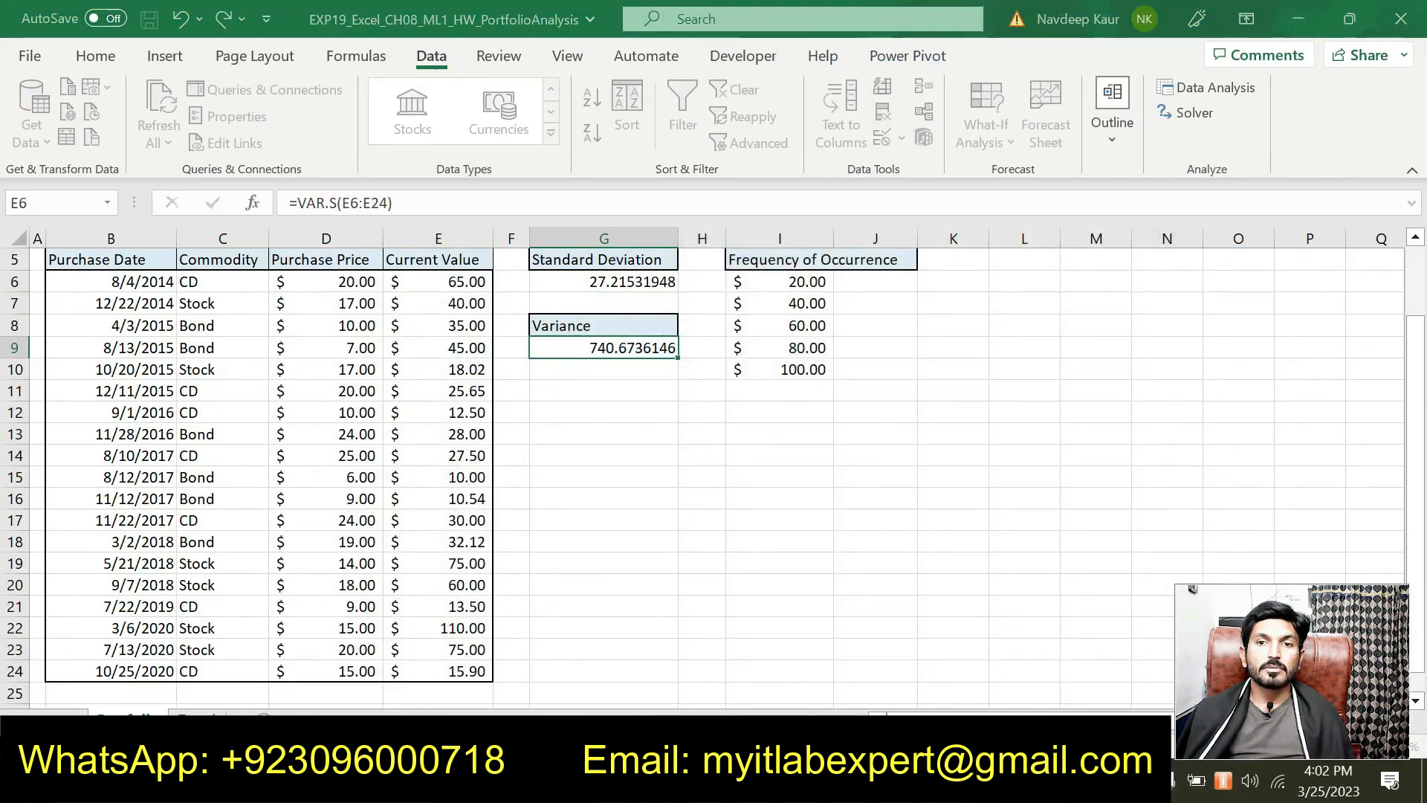
left_click(851, 783)
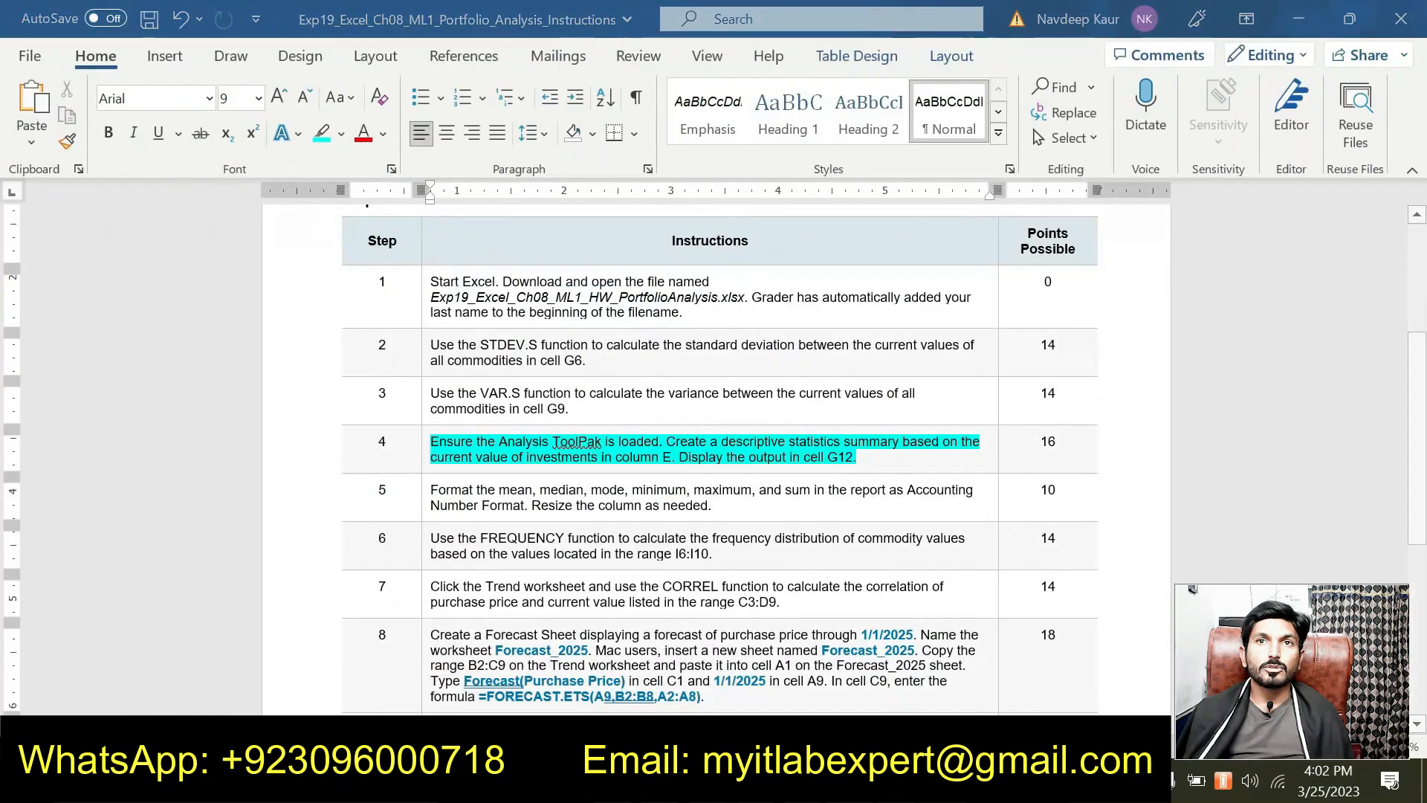
key("alt+Tab")
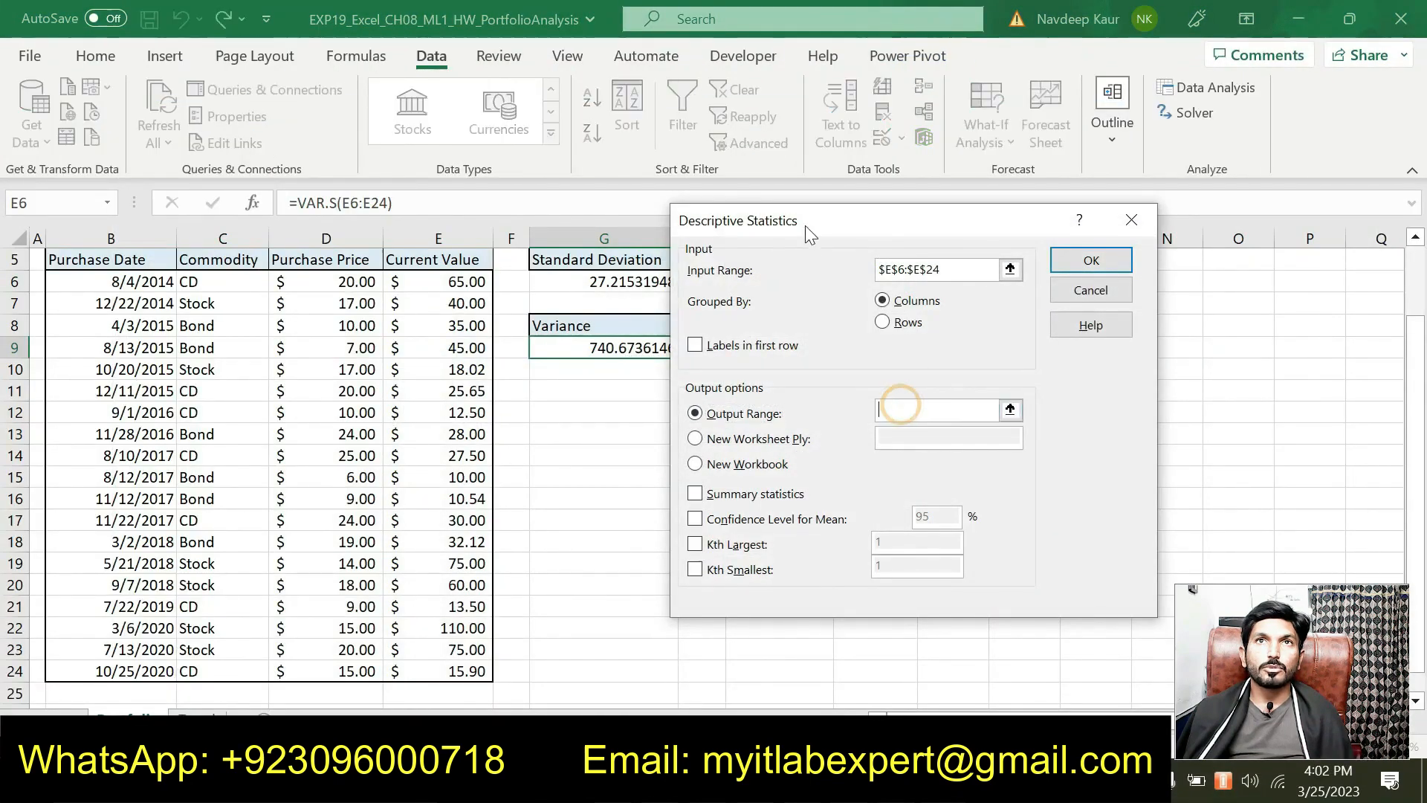
Step: Generate the descriptive statistics with Summary statistics, output starting at cell G12
left_click_drag(805, 225, 895, 223)
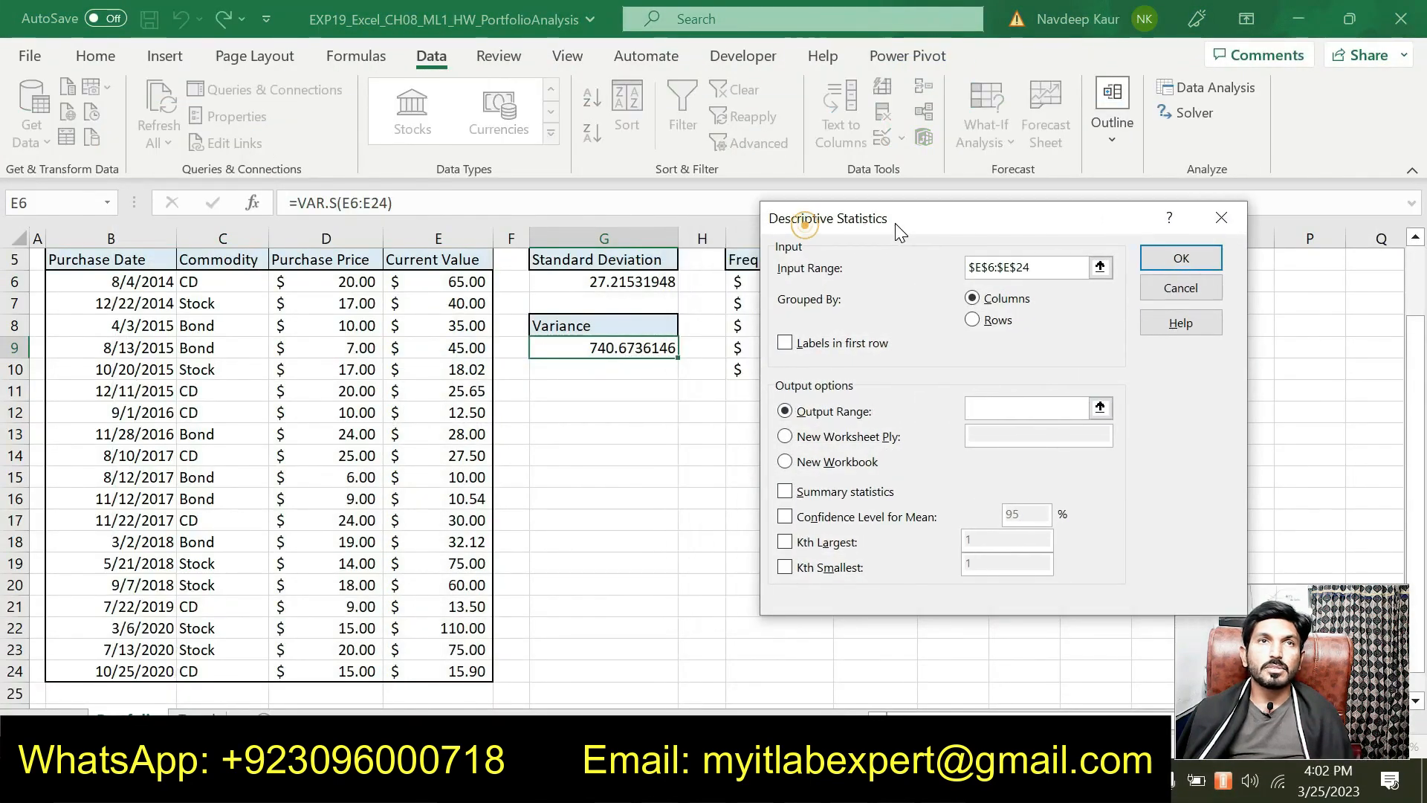
left_click(608, 412)
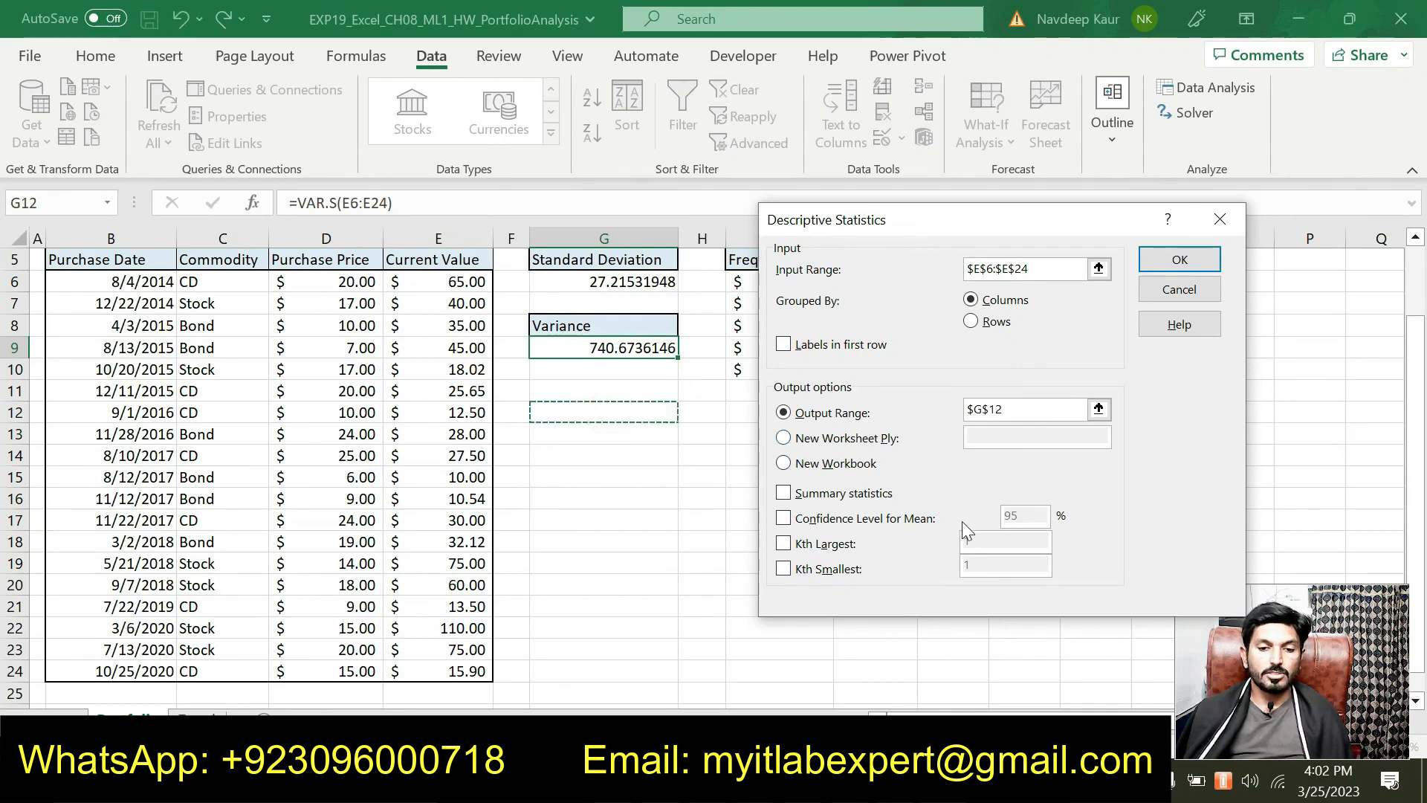
key("alt+Tab")
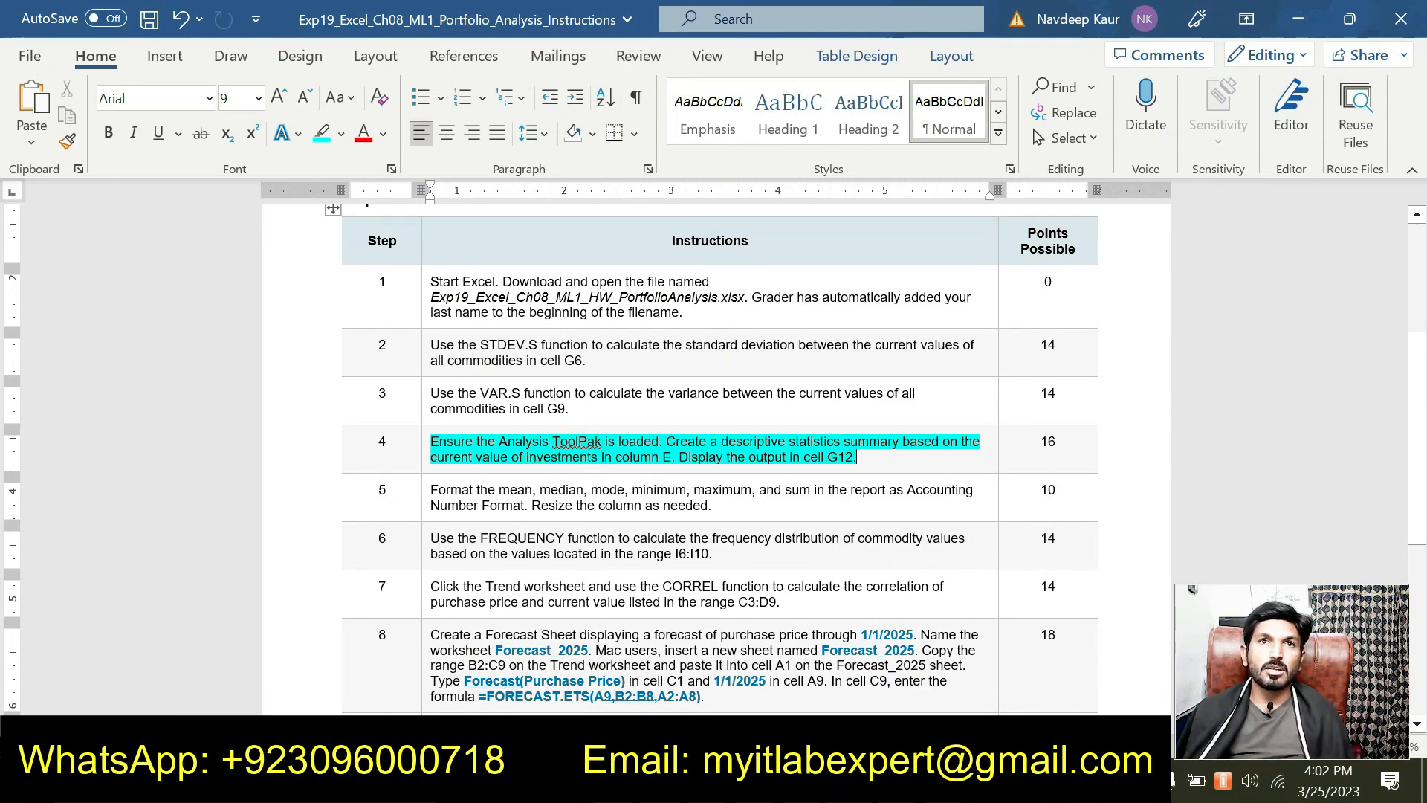
left_click(853, 782)
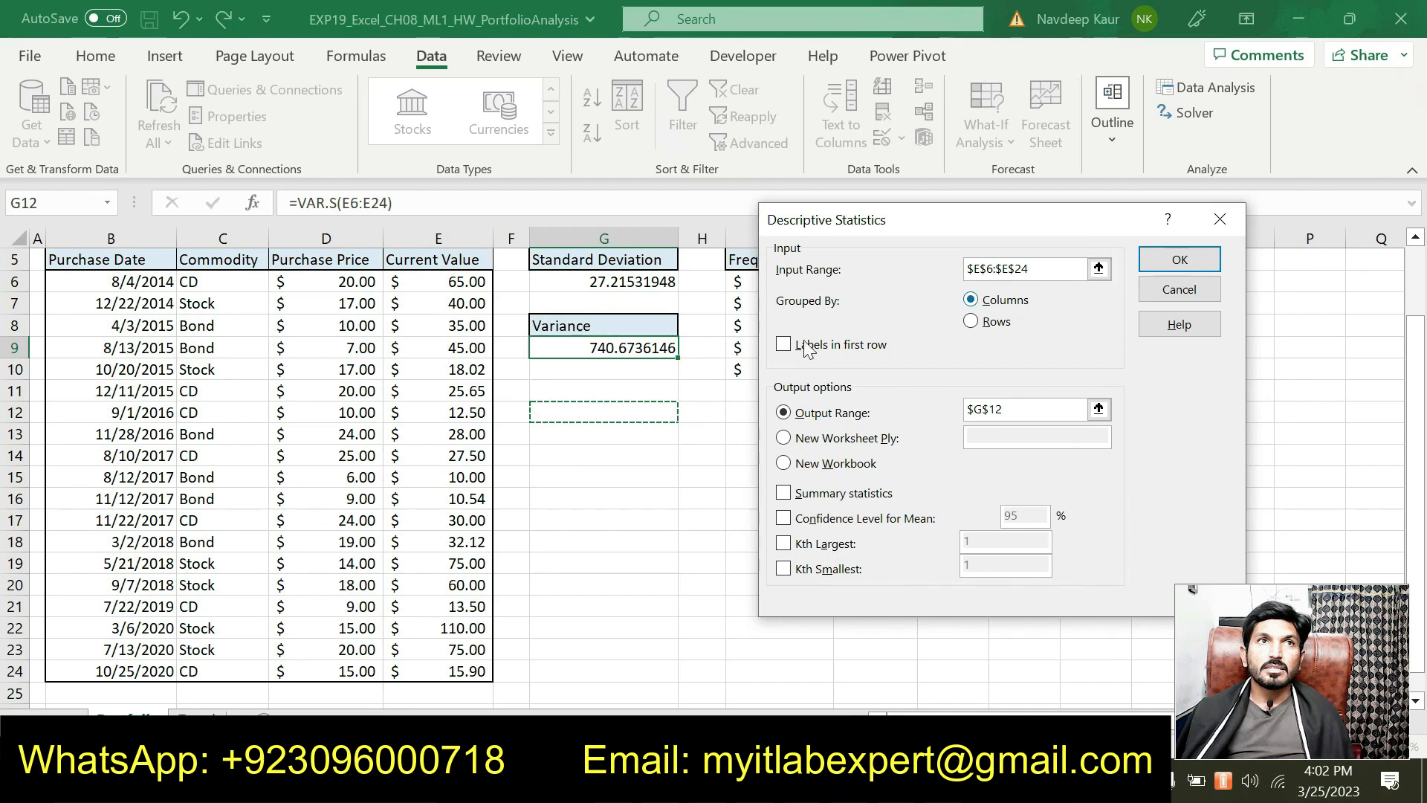
scroll(1025, 235, "up", 2)
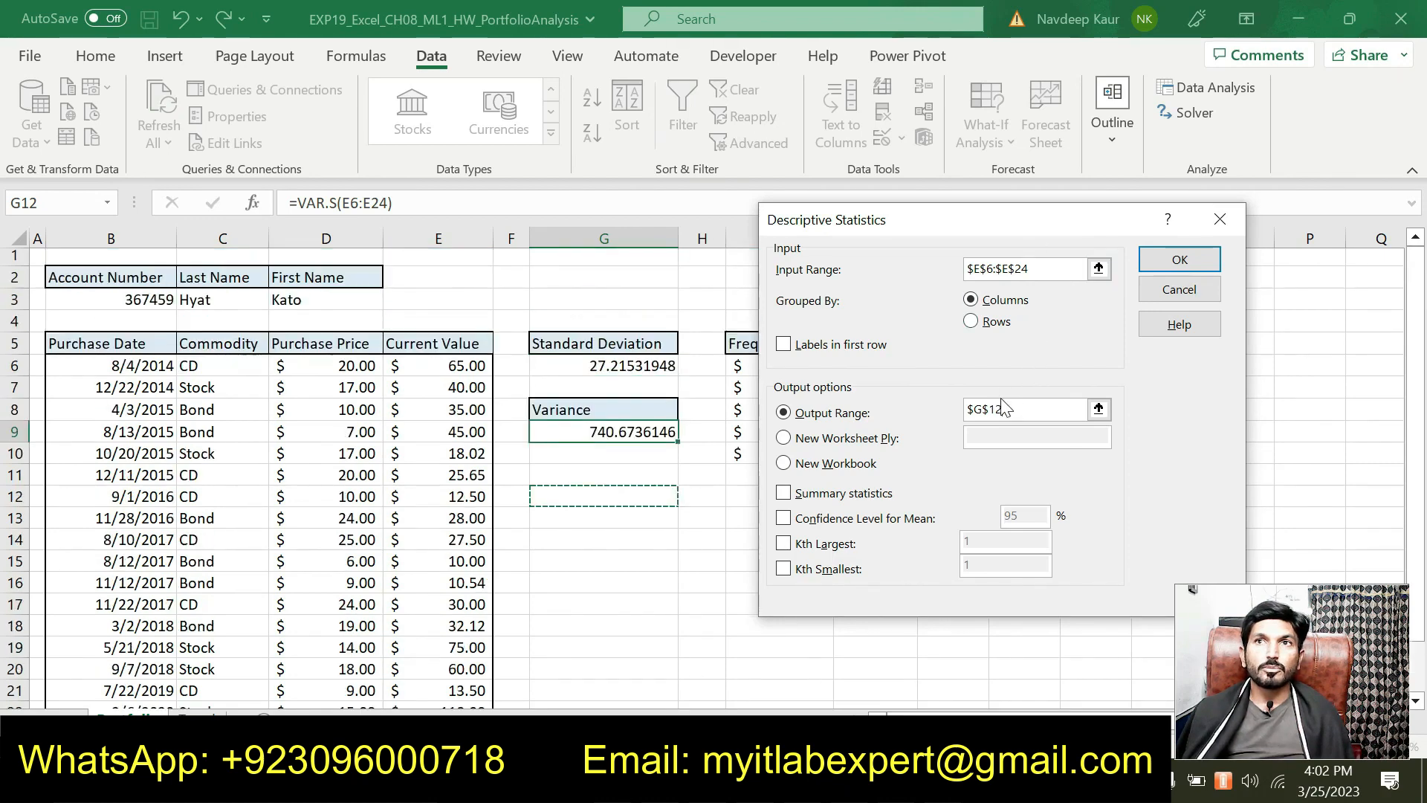
left_click(1153, 258)
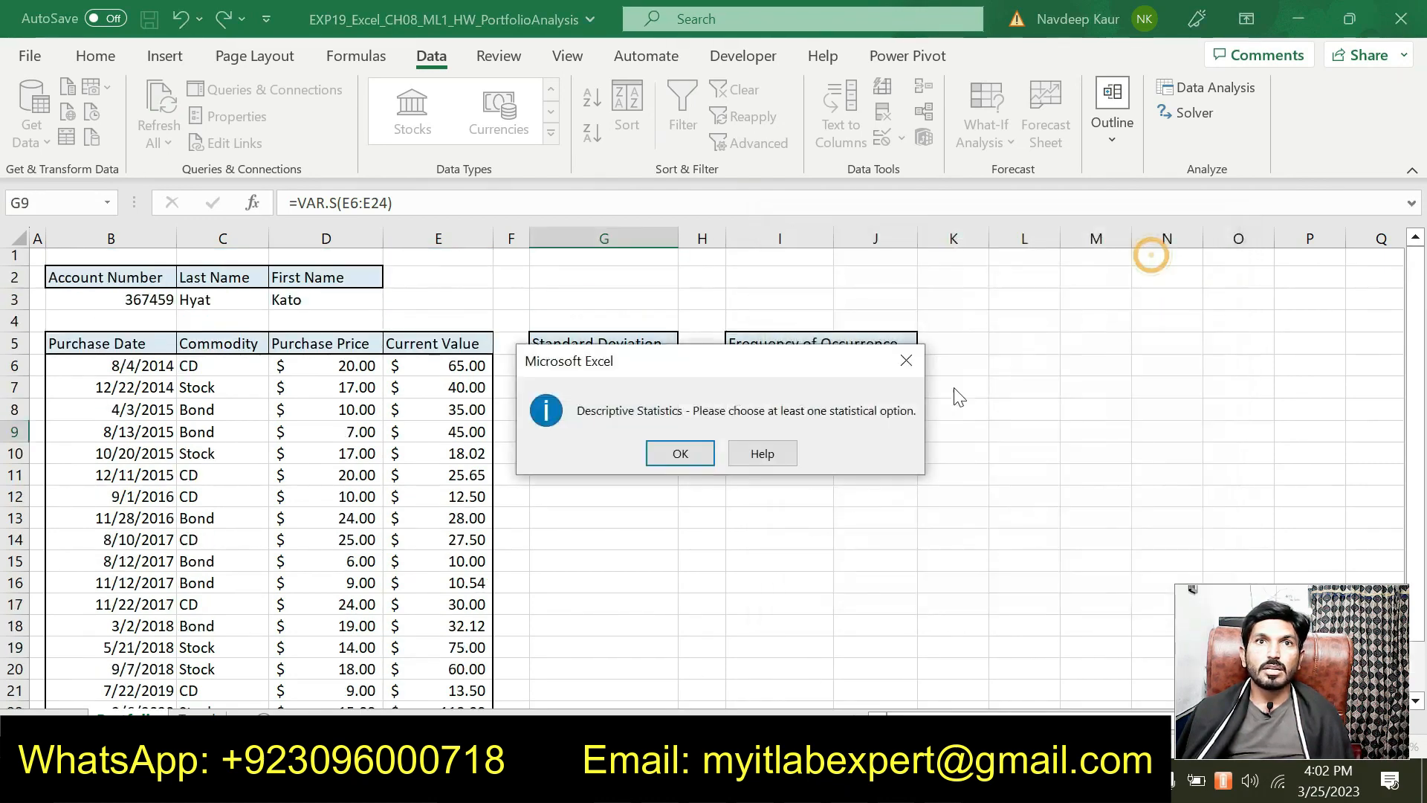
left_click(679, 455)
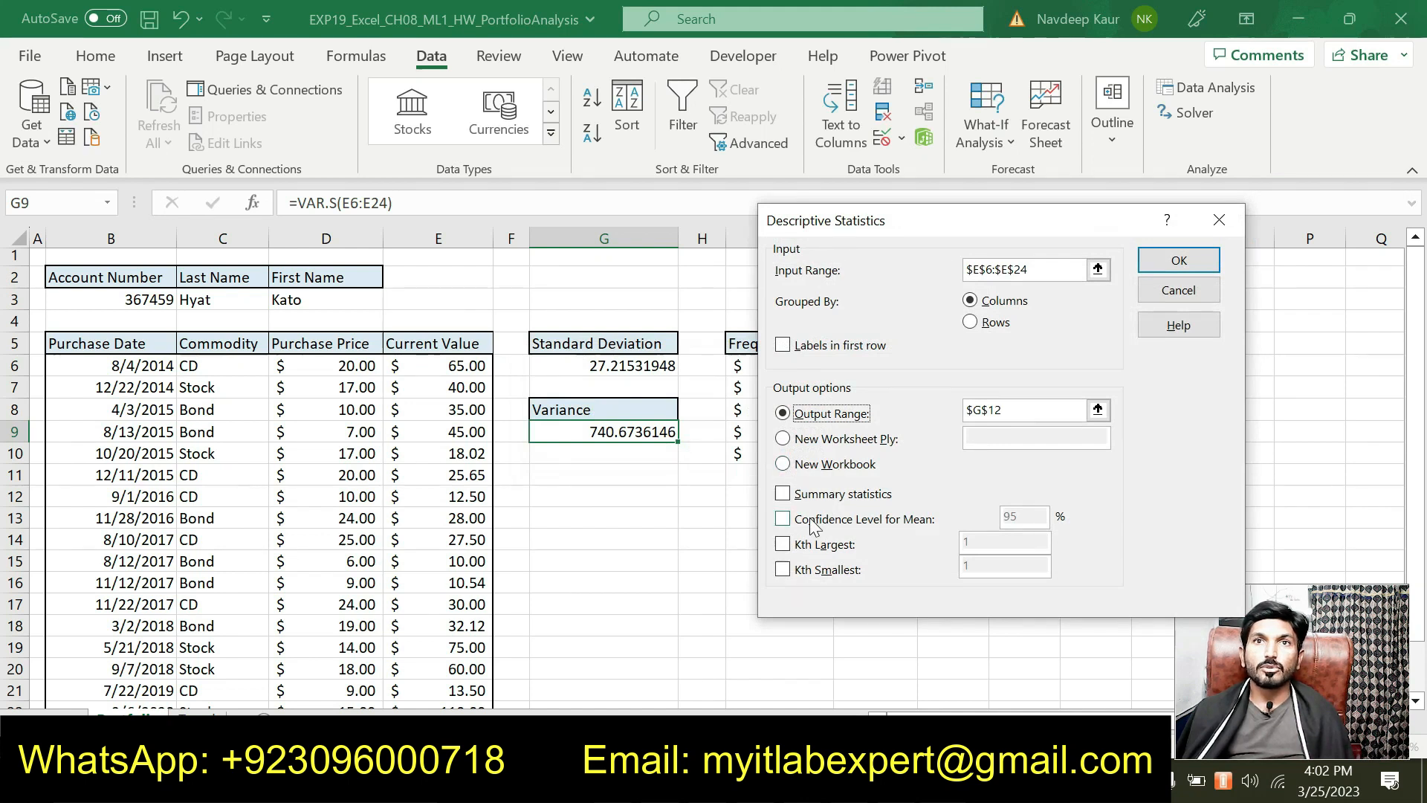
left_click(789, 493)
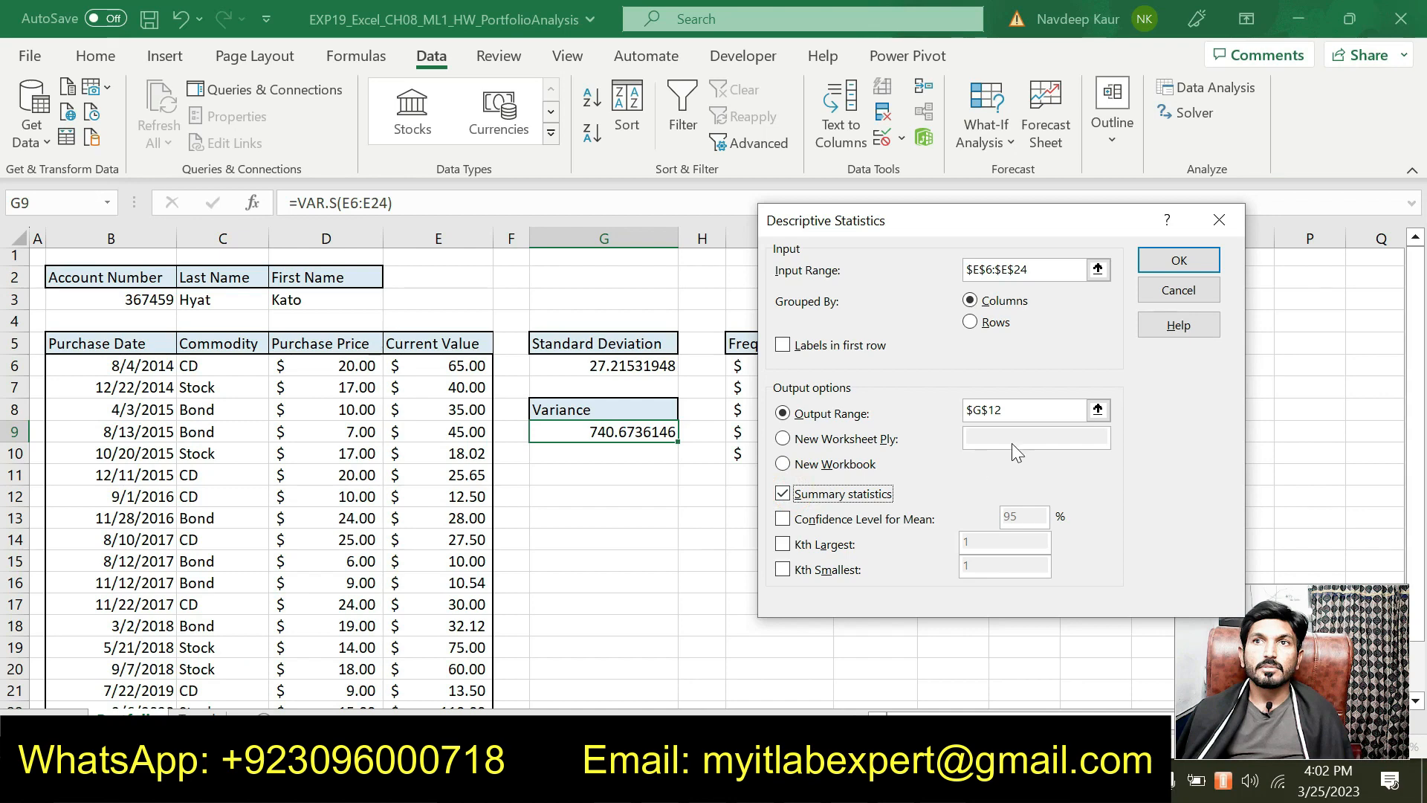
left_click(1181, 262)
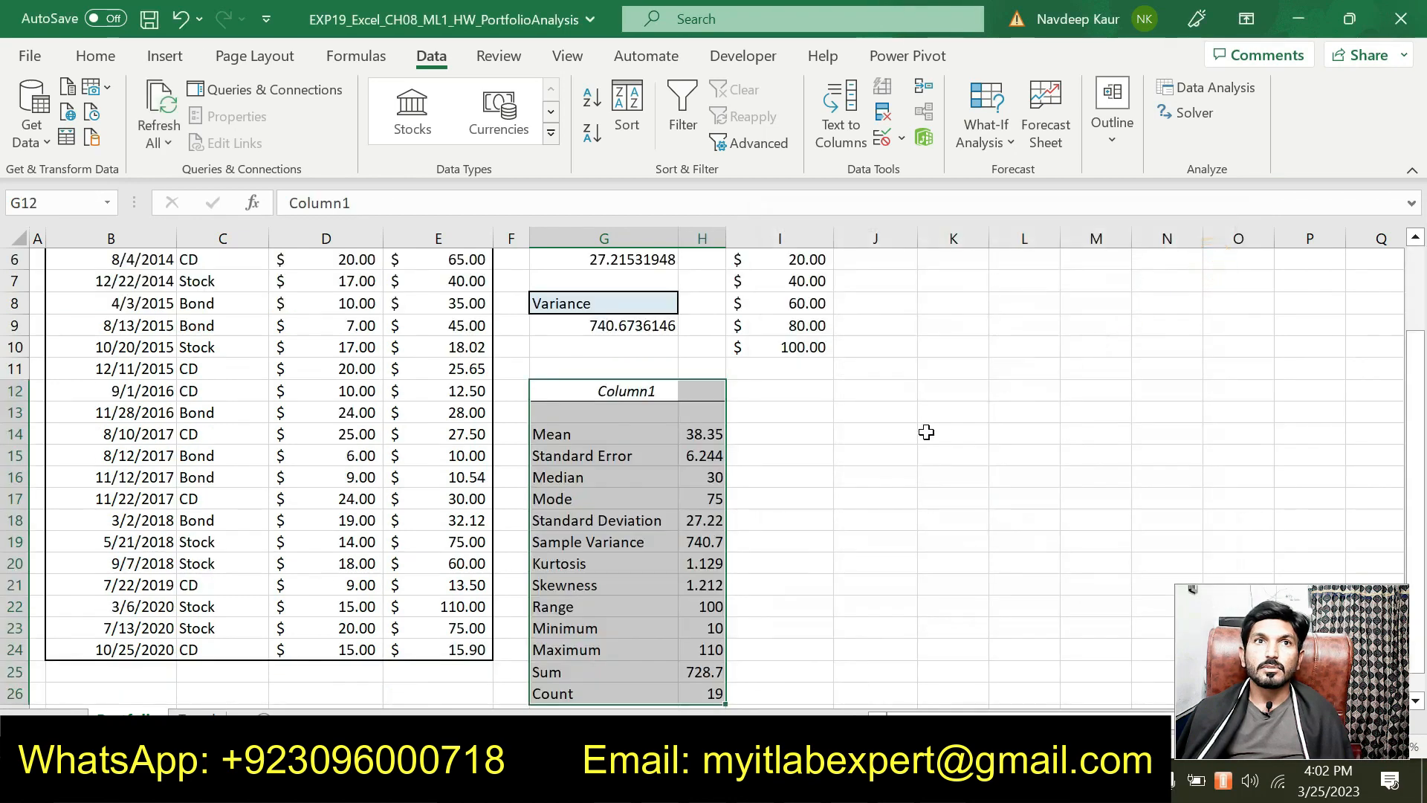
Step: Scroll through the G12 summary table, then switch to the Word instructions
scroll(810, 471, "down", 2)
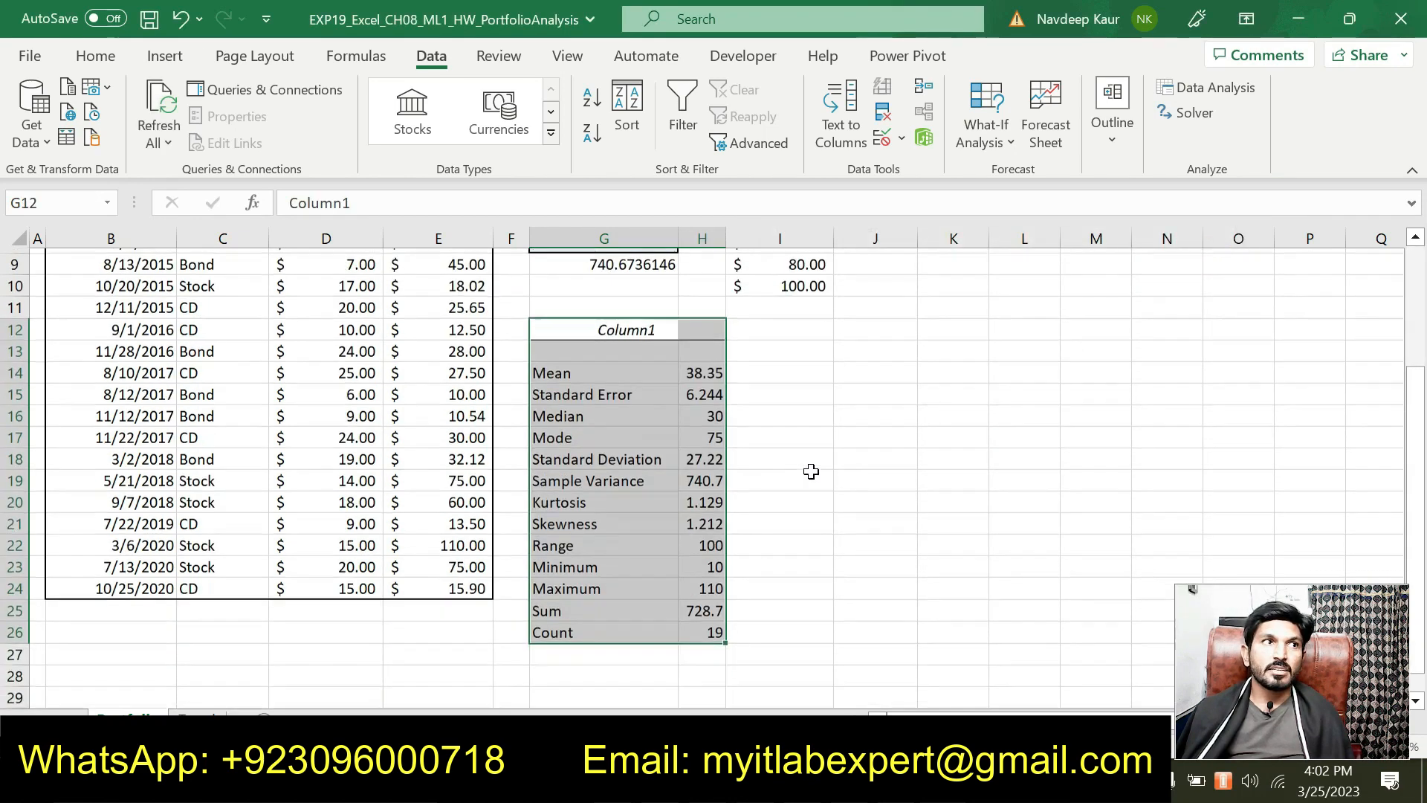
scroll(811, 473, "up", 1)
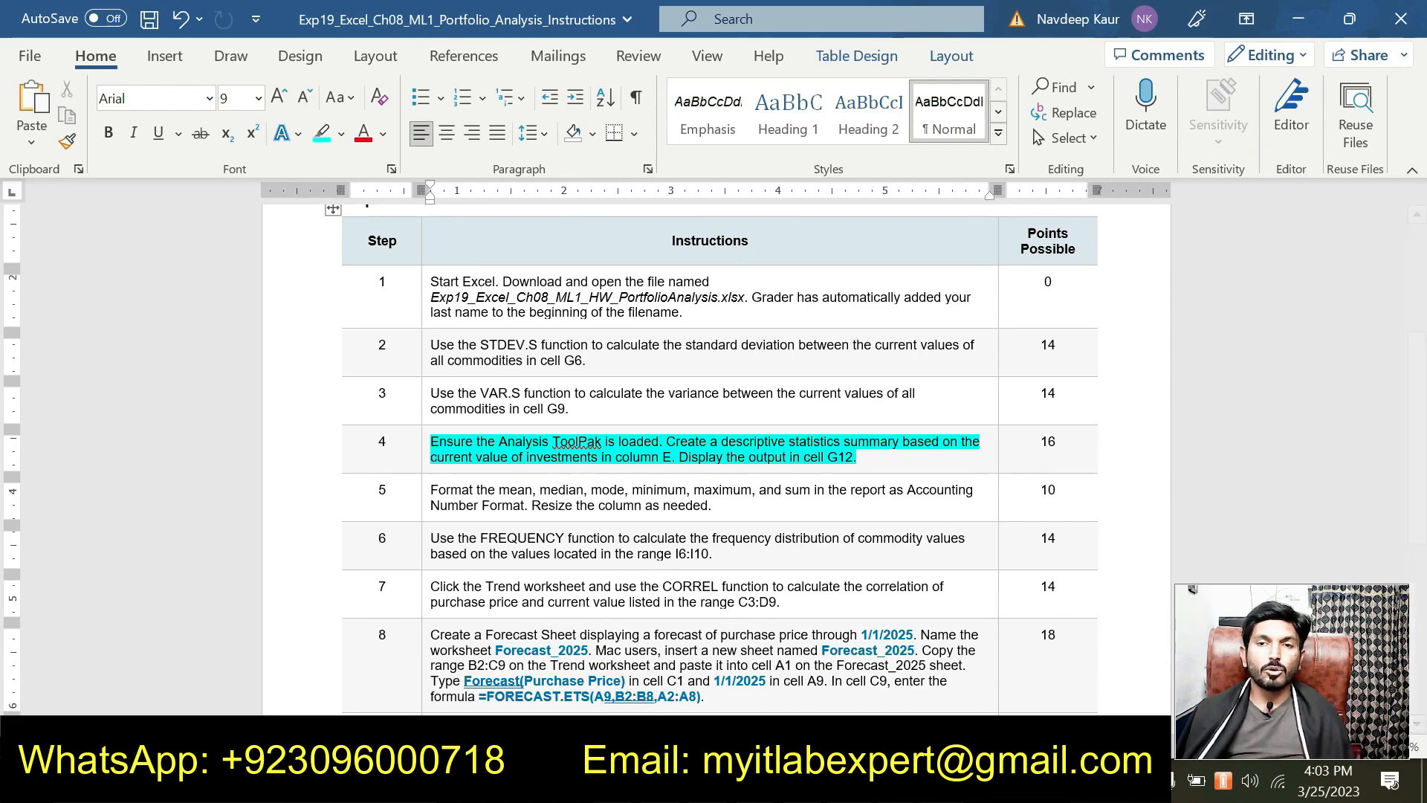
key("alt+Tab")
scroll(645, 400, "down", 1)
scroll(631, 461, "up", 1)
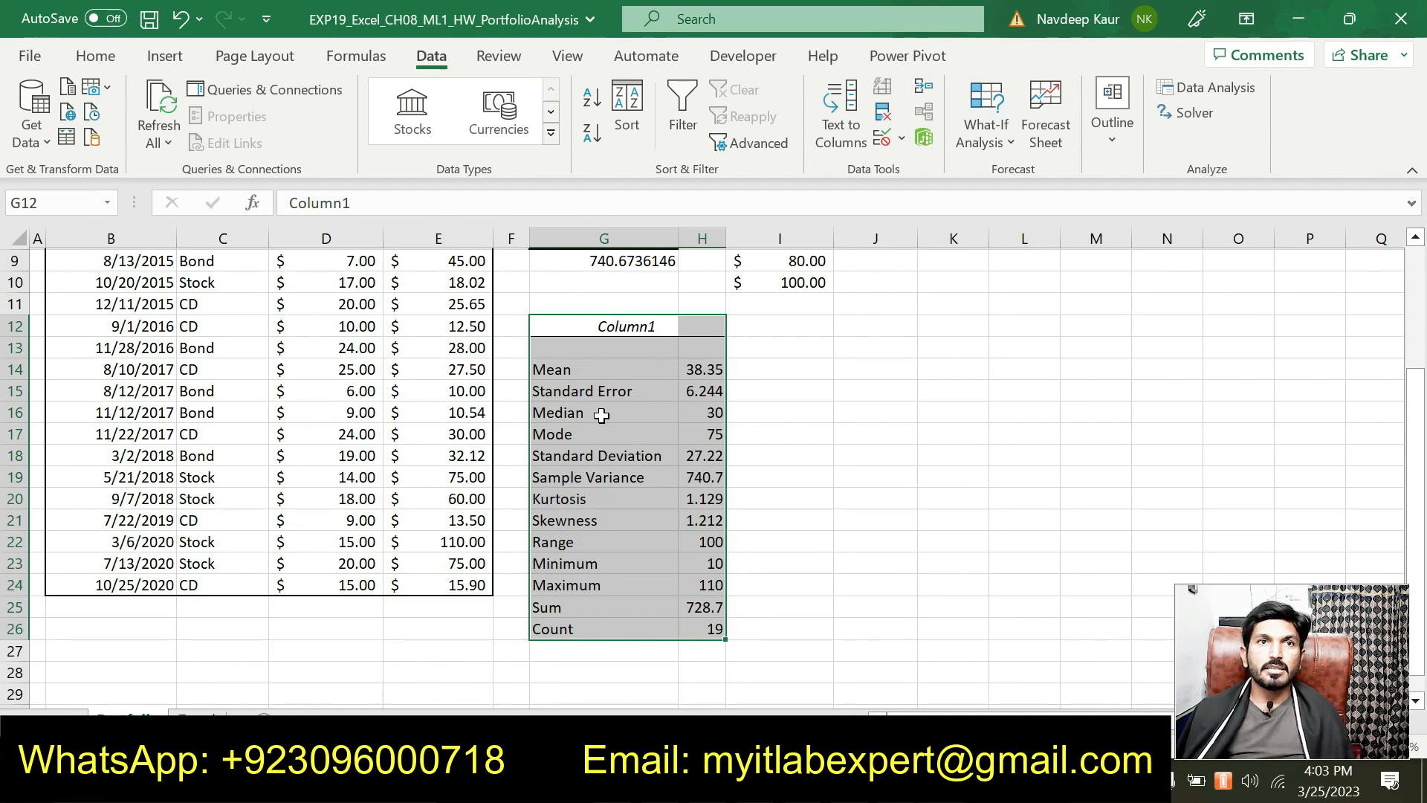
scroll(611, 486, "up", 1)
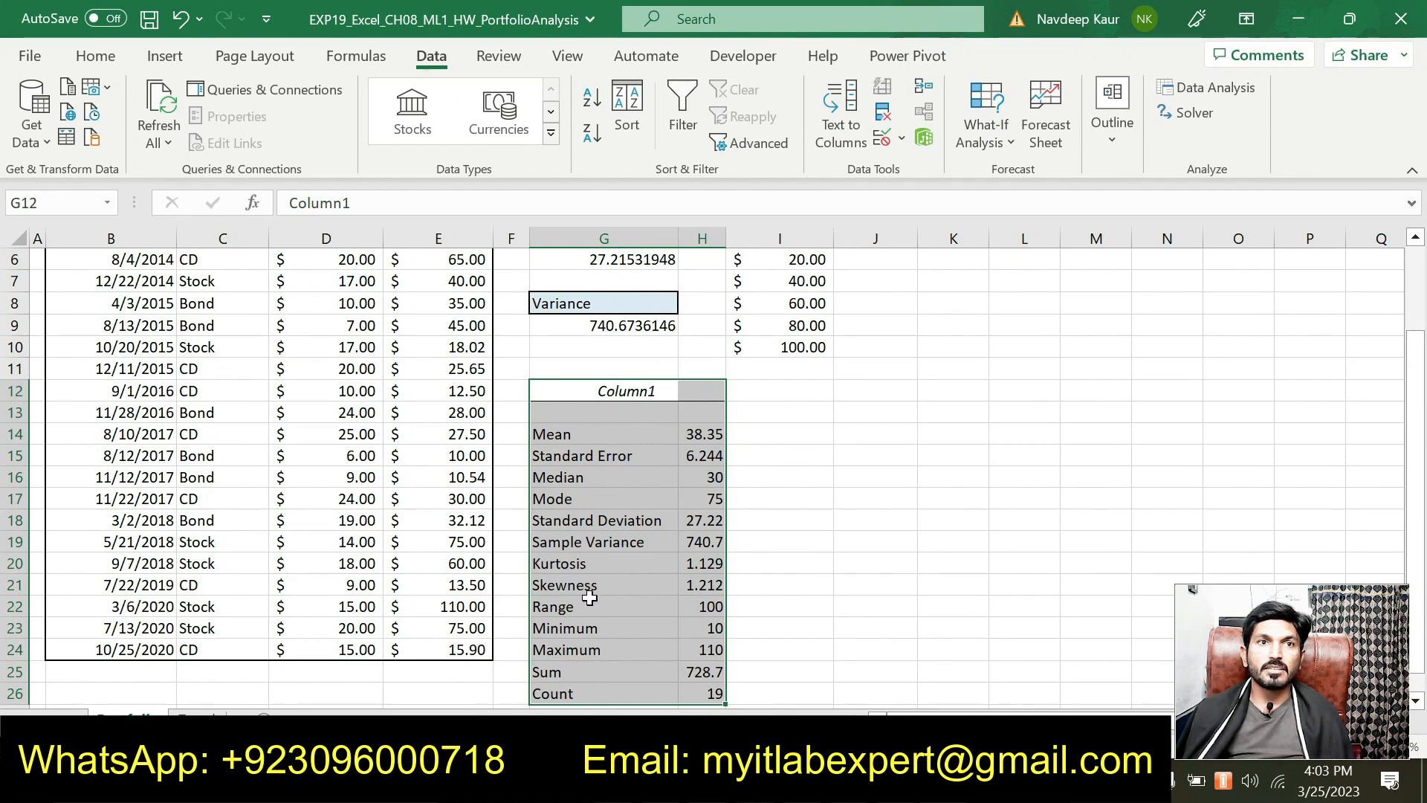
scroll(600, 602, "down", 1)
scroll(602, 594, "up", 3)
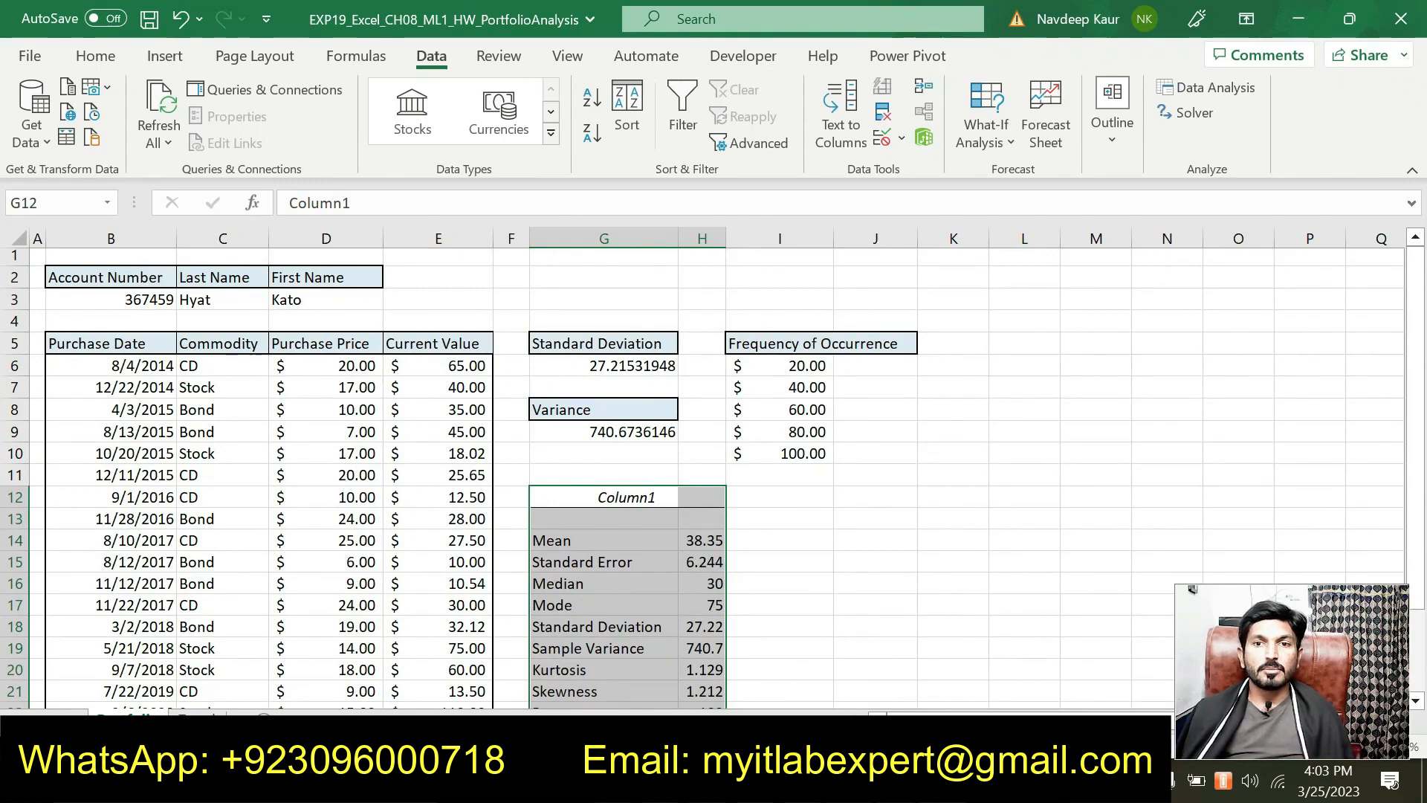
key("alt+Tab")
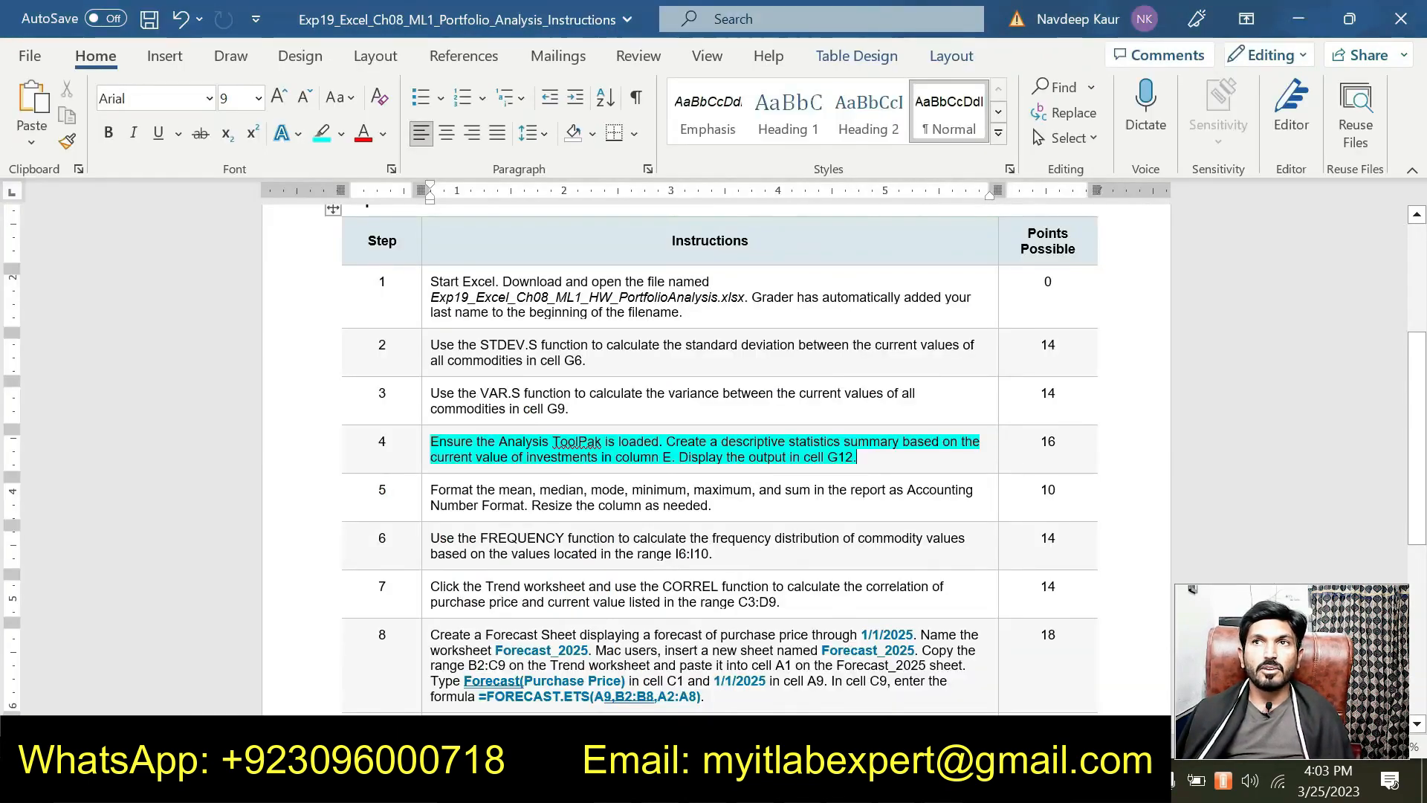
Step: Highlight step 4's 16 points value in cyan and close the writing suggestions pane
double_click(1047, 441)
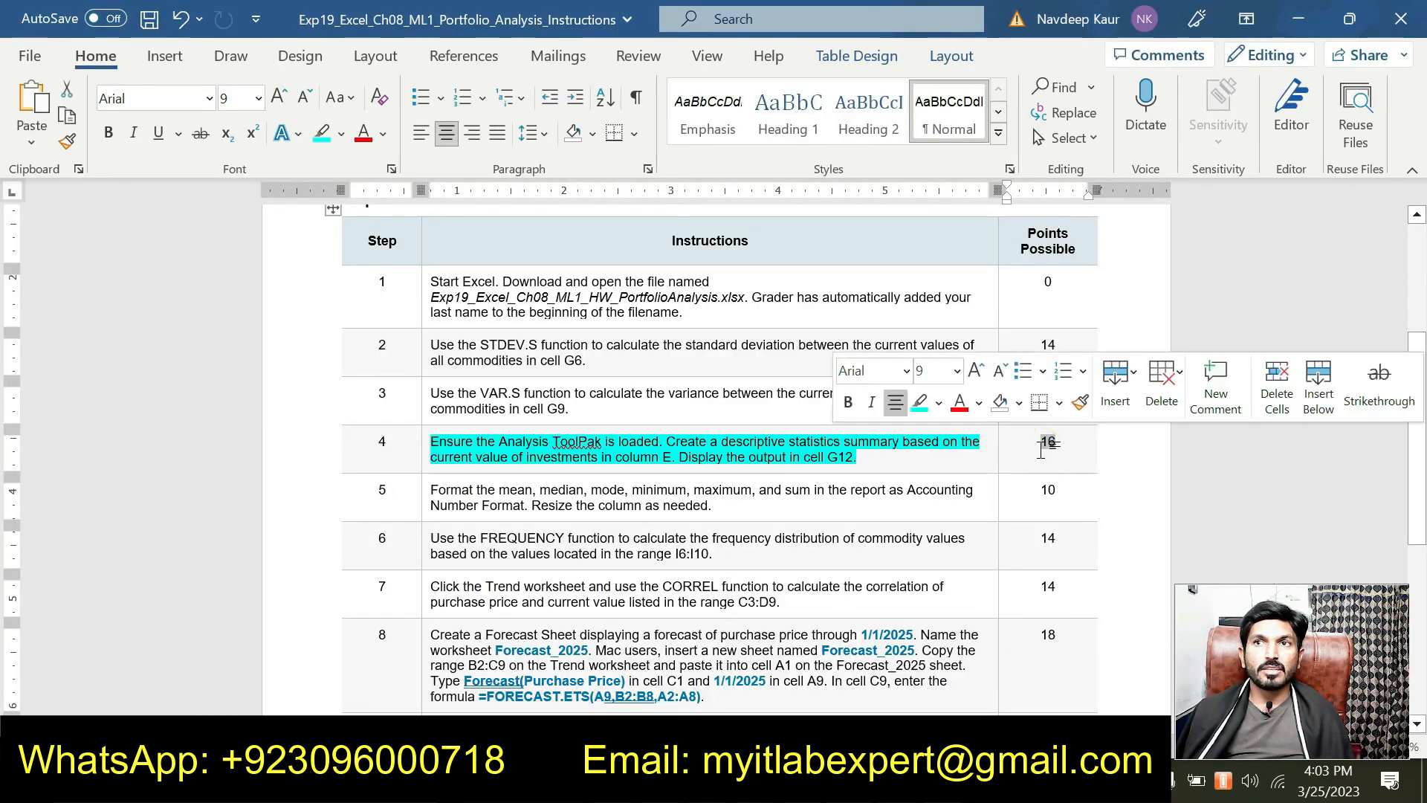
left_click(922, 412)
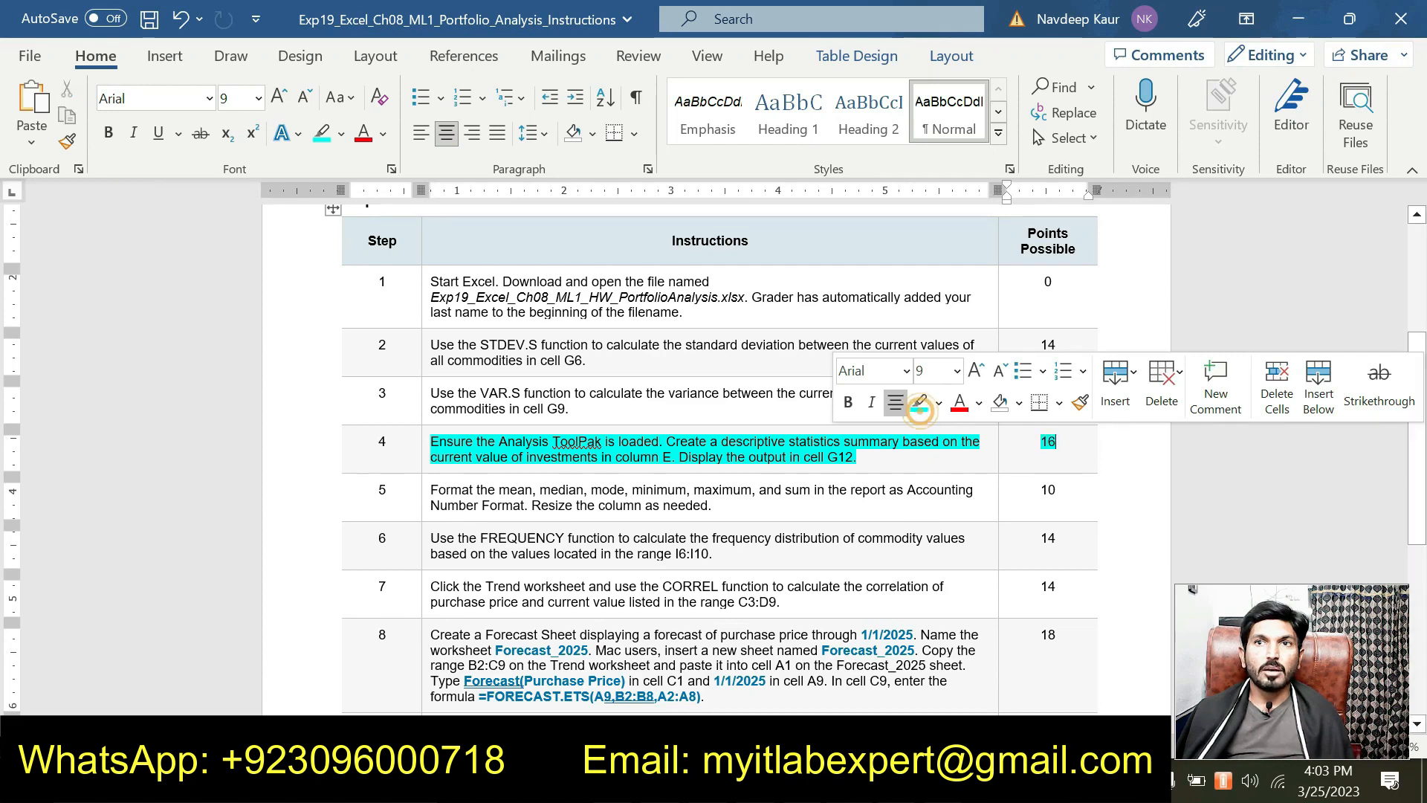
left_click_drag(858, 456, 430, 441)
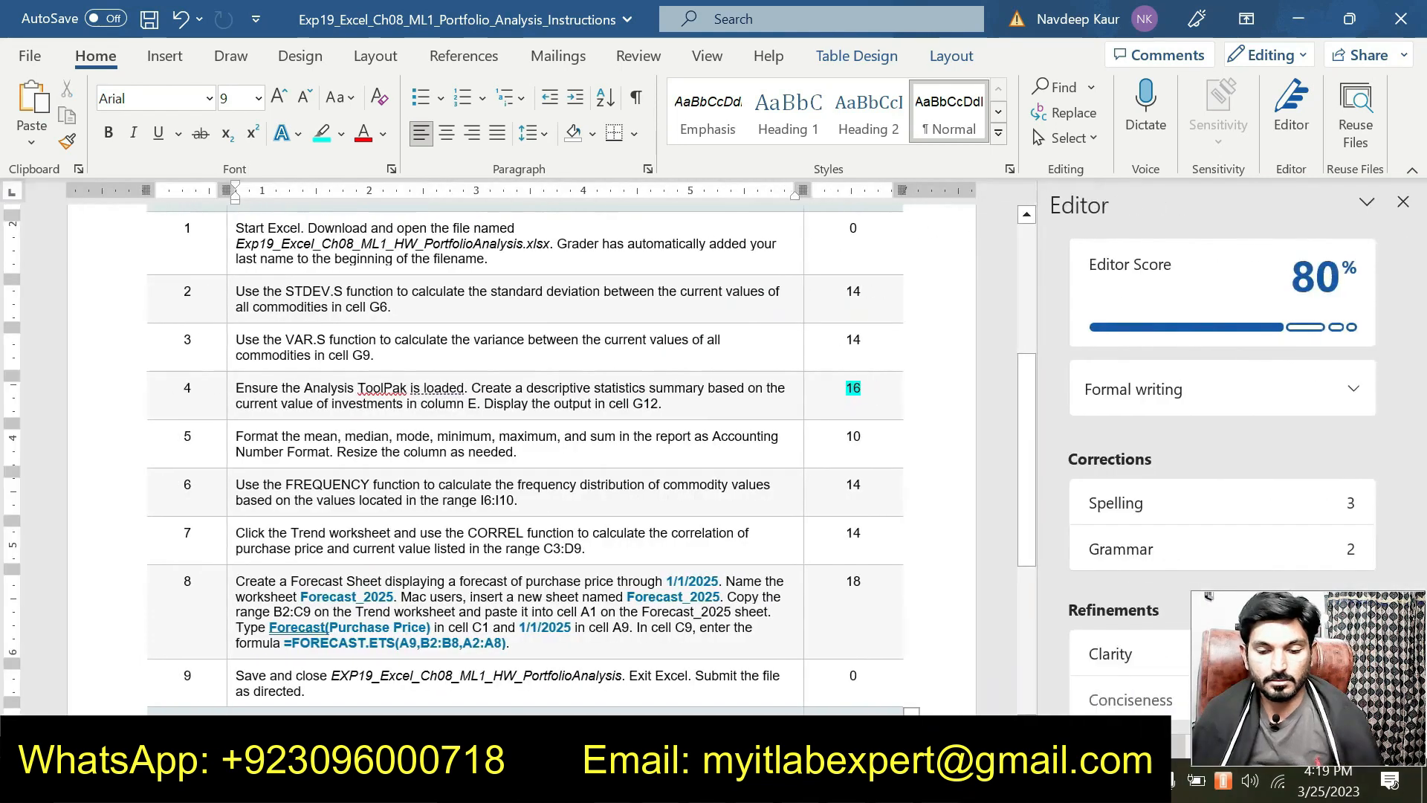
left_click(1403, 201)
scroll(593, 403, "down", 3)
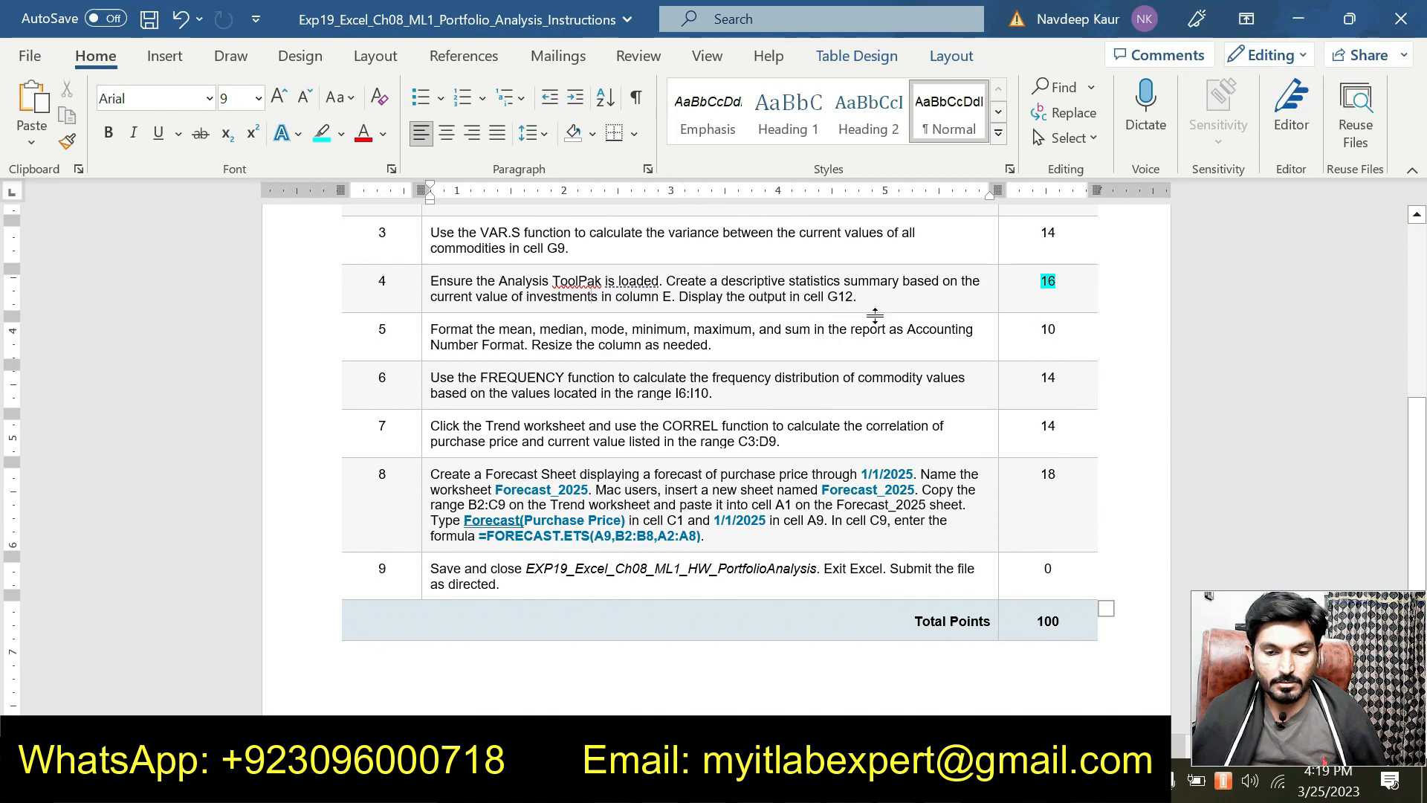
Step: Highlight step 5's Accounting format instruction in cyan, then return to Excel
left_click_drag(765, 346, 537, 331)
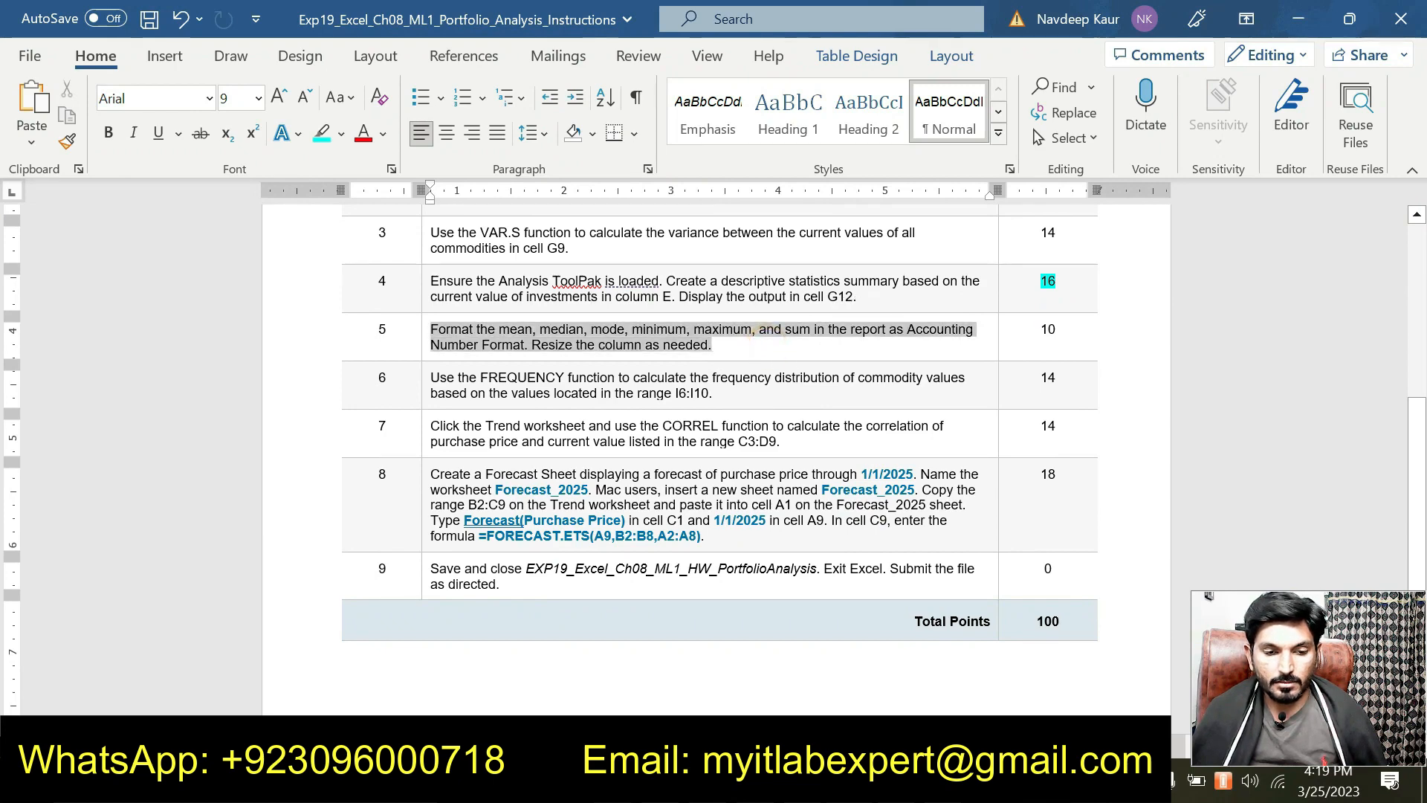
right_click(538, 327)
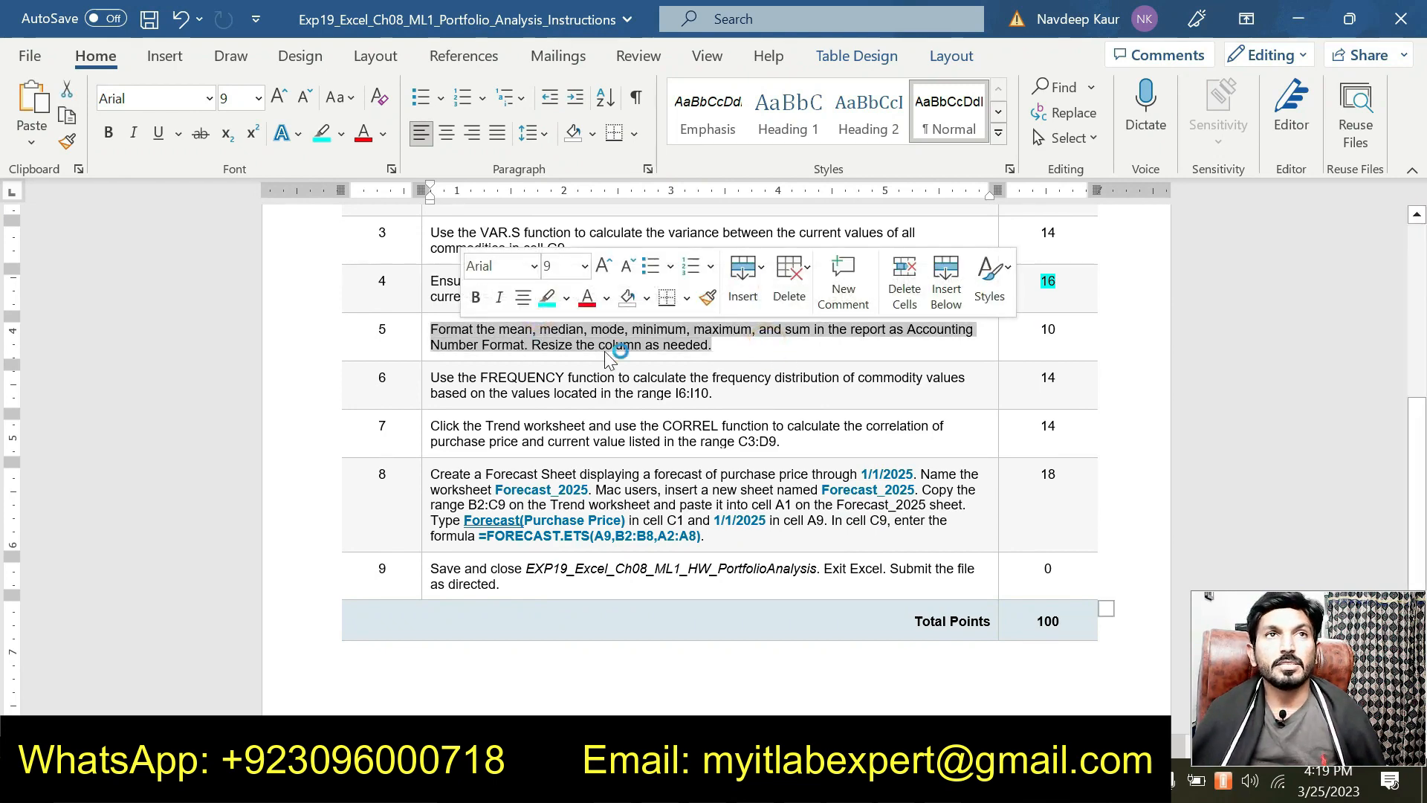
left_click(547, 299)
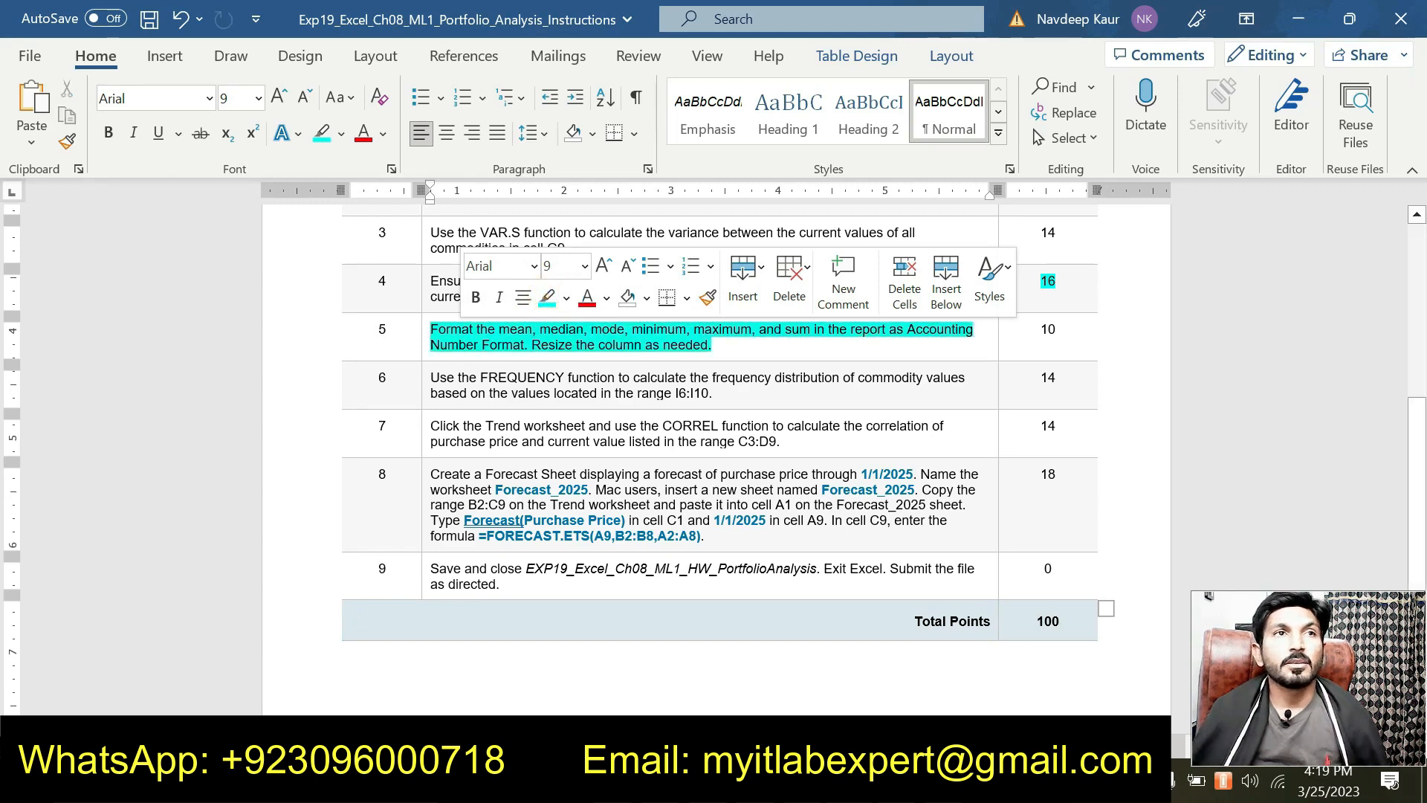
left_click(511, 356)
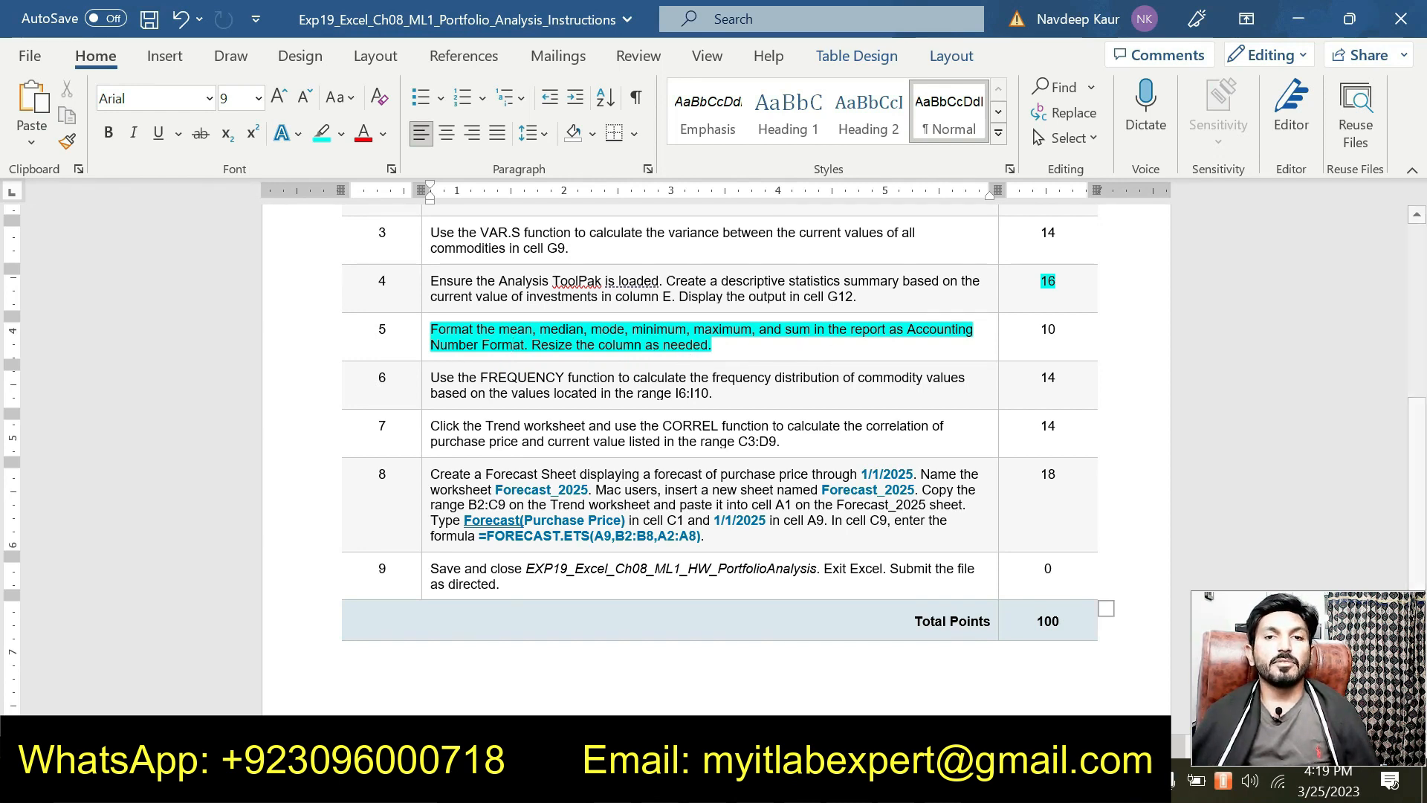
key("alt+Tab")
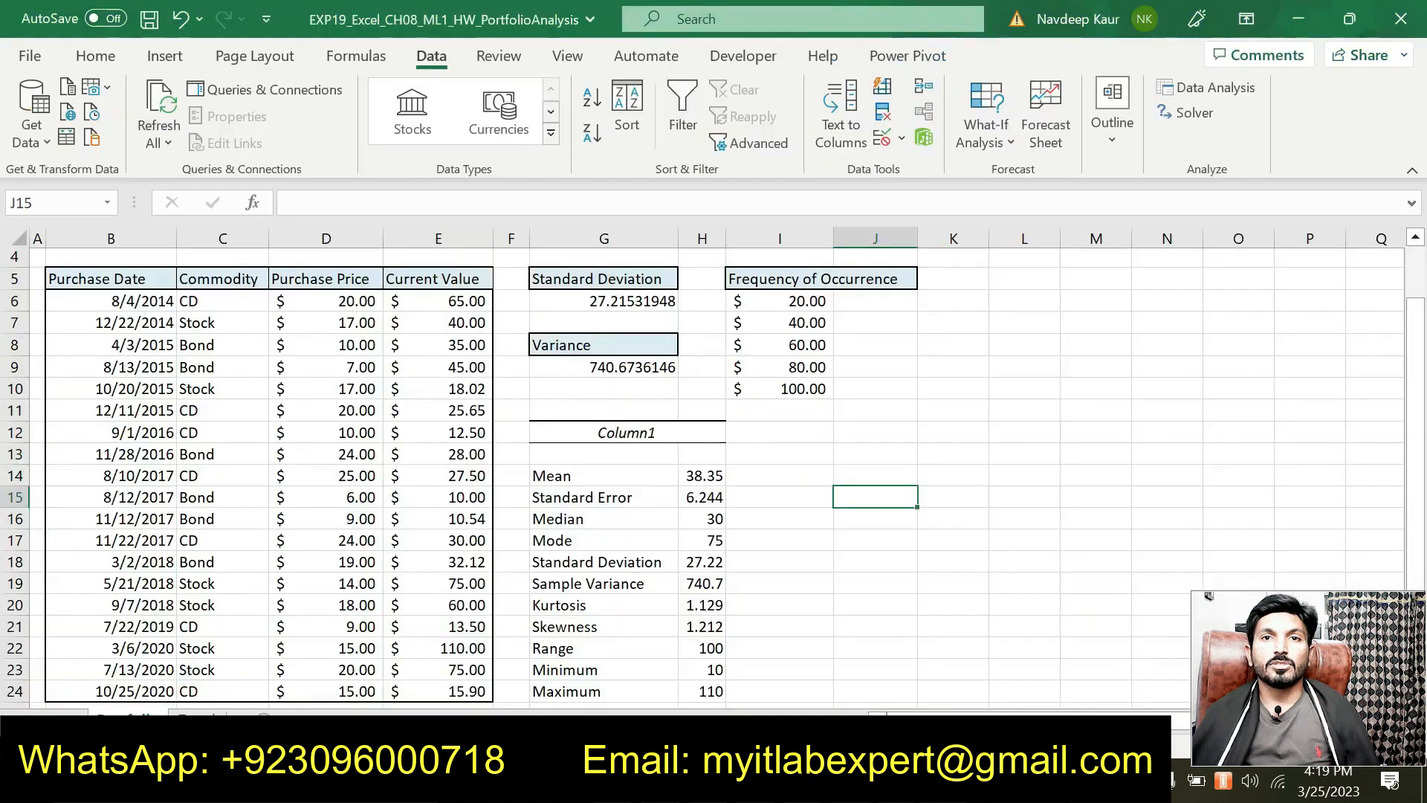
Step: Give the Mean in H14 Accounting format and autofit column H
scroll(699, 562, "down", 1)
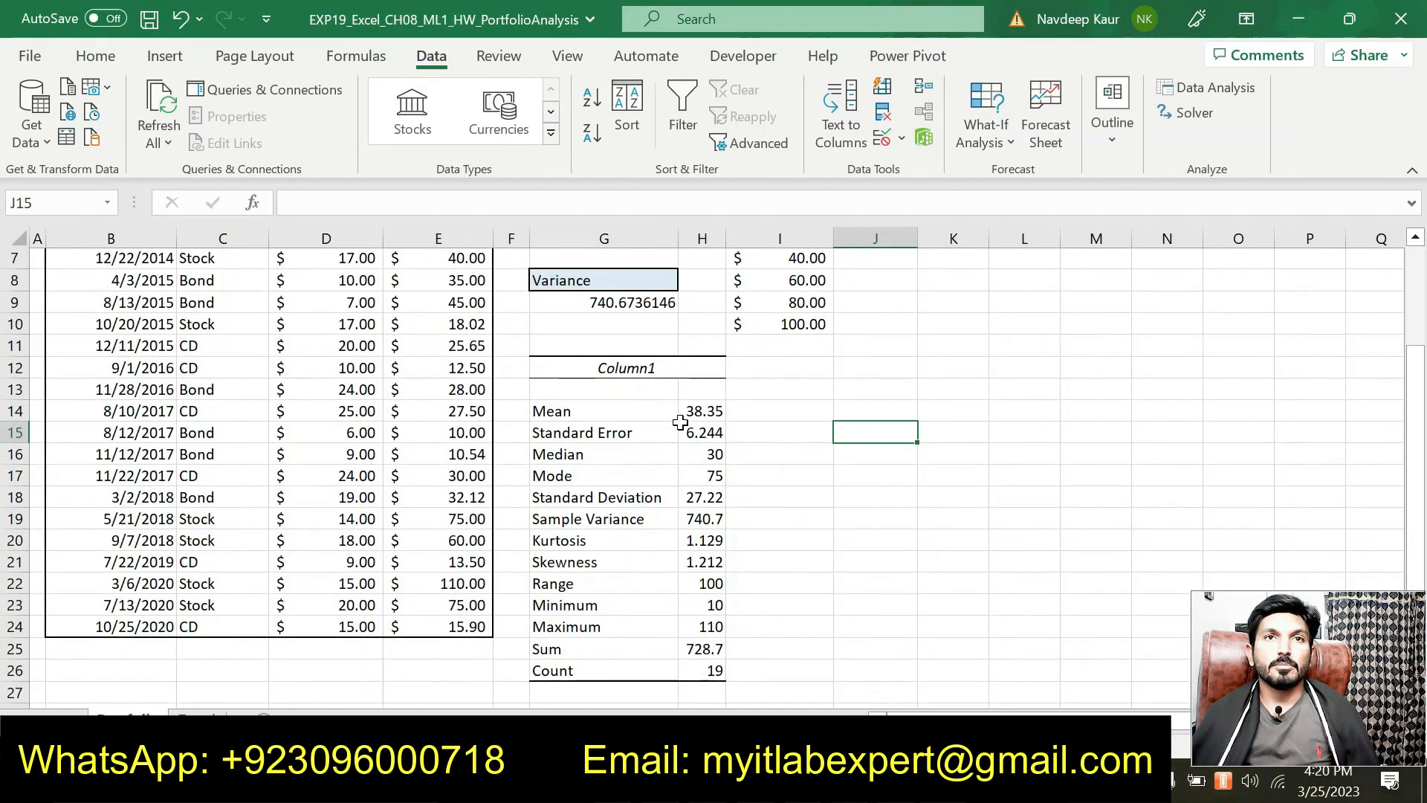
left_click(703, 410)
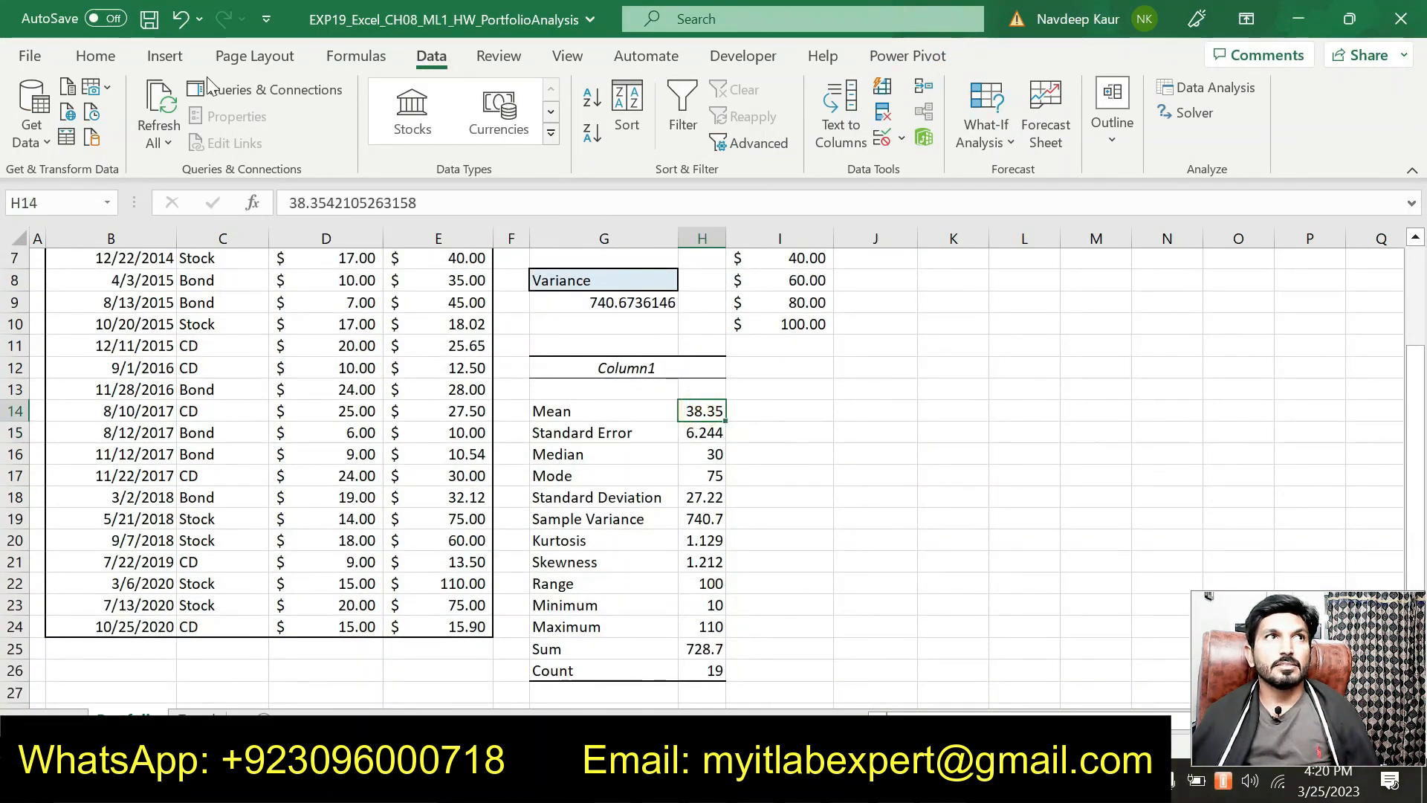
left_click(95, 56)
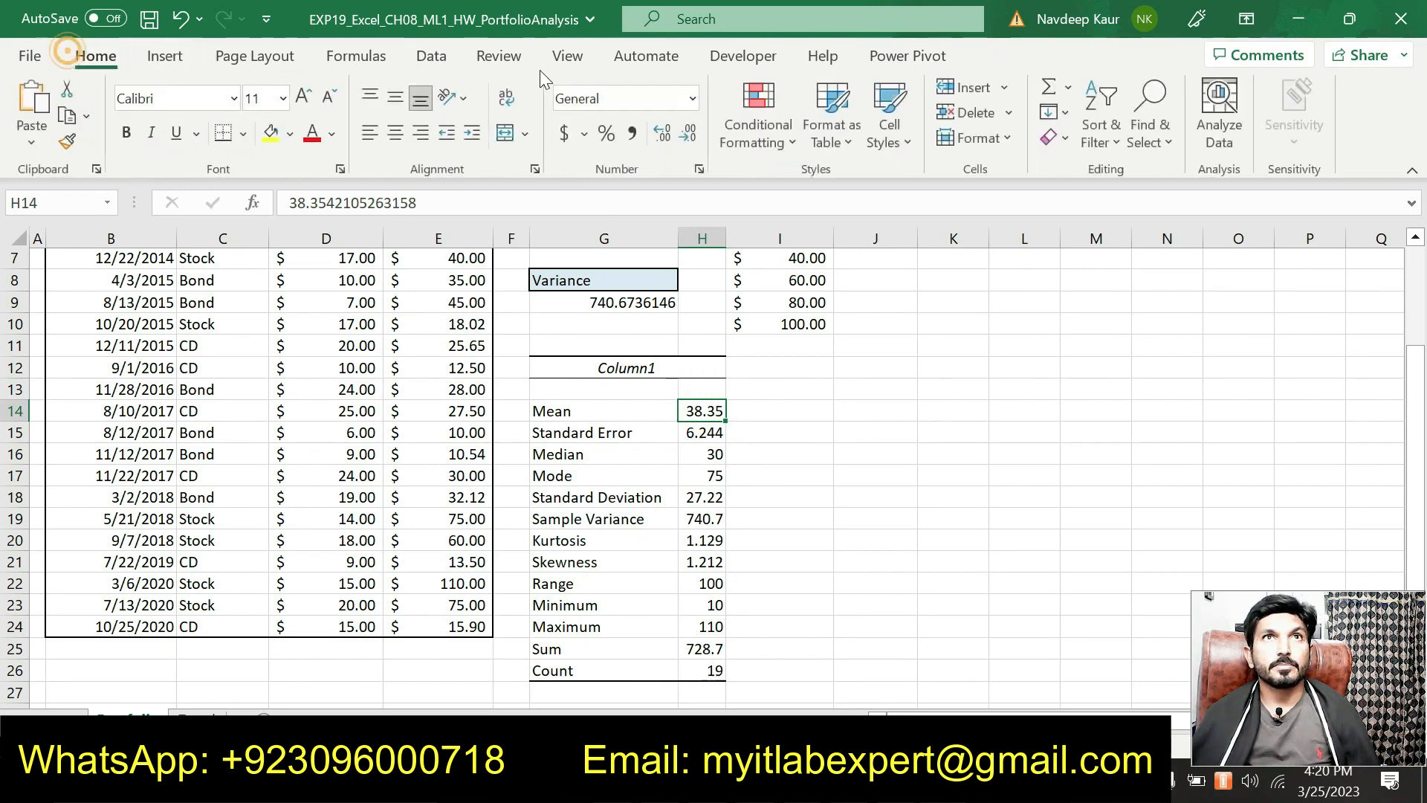
left_click(693, 107)
left_click(684, 286)
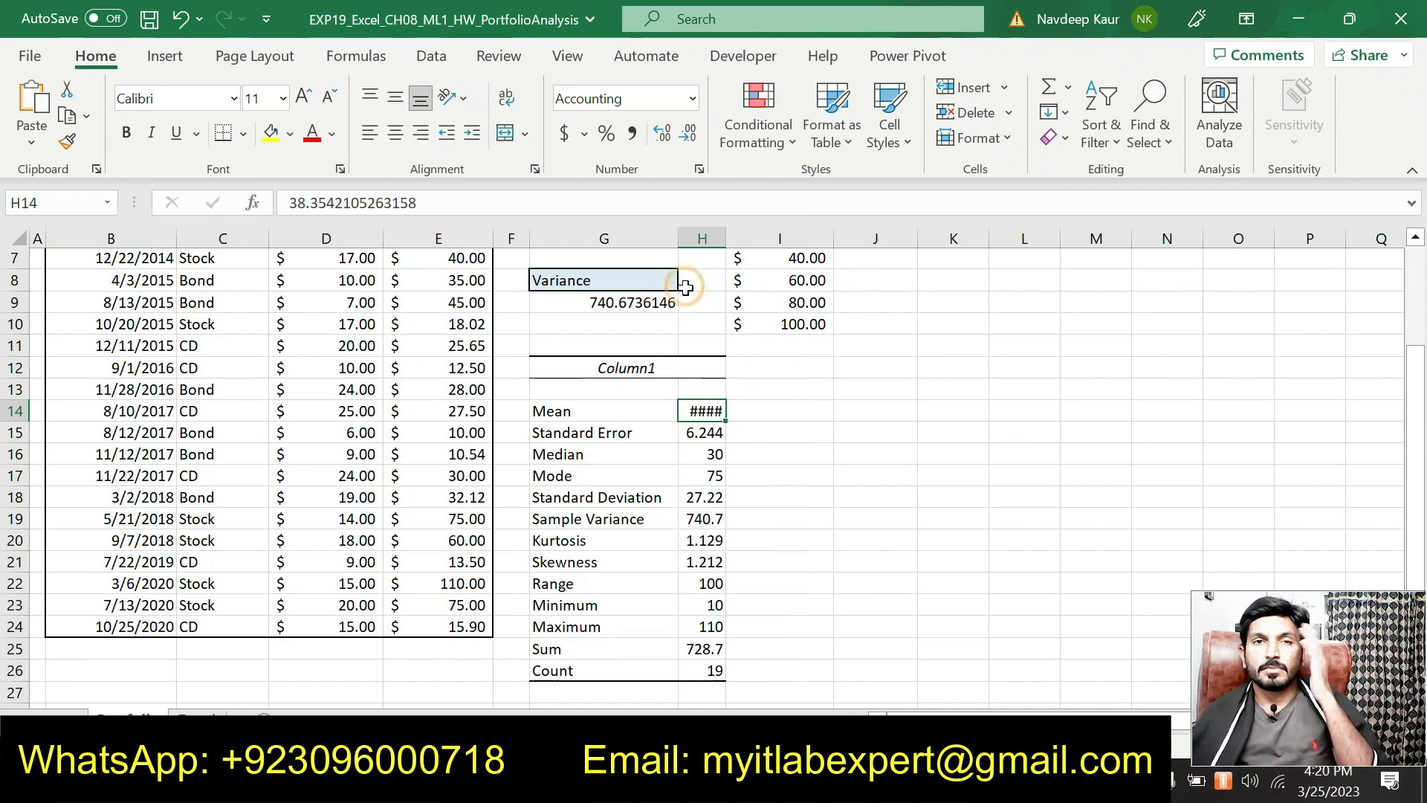
key("alt+Tab")
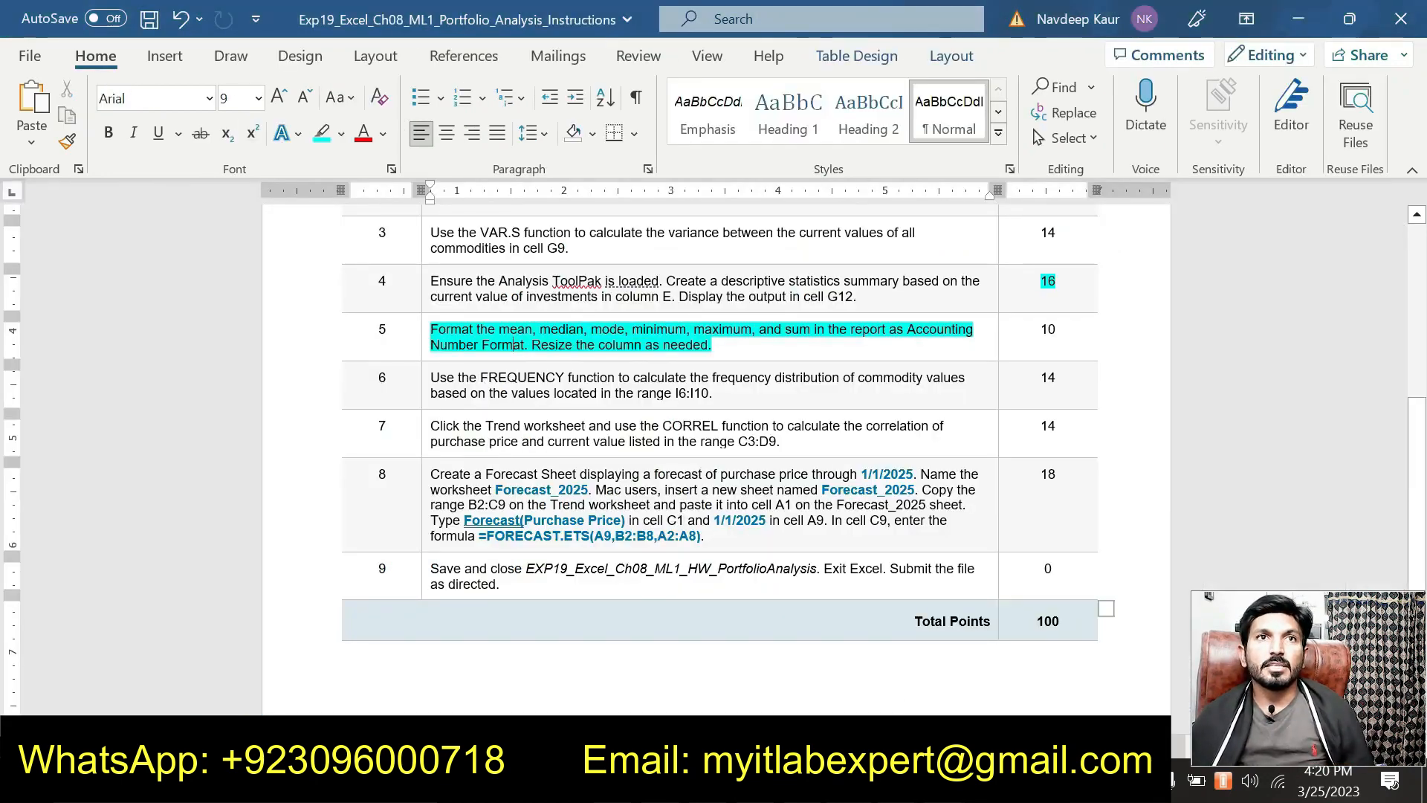
key("alt+Tab")
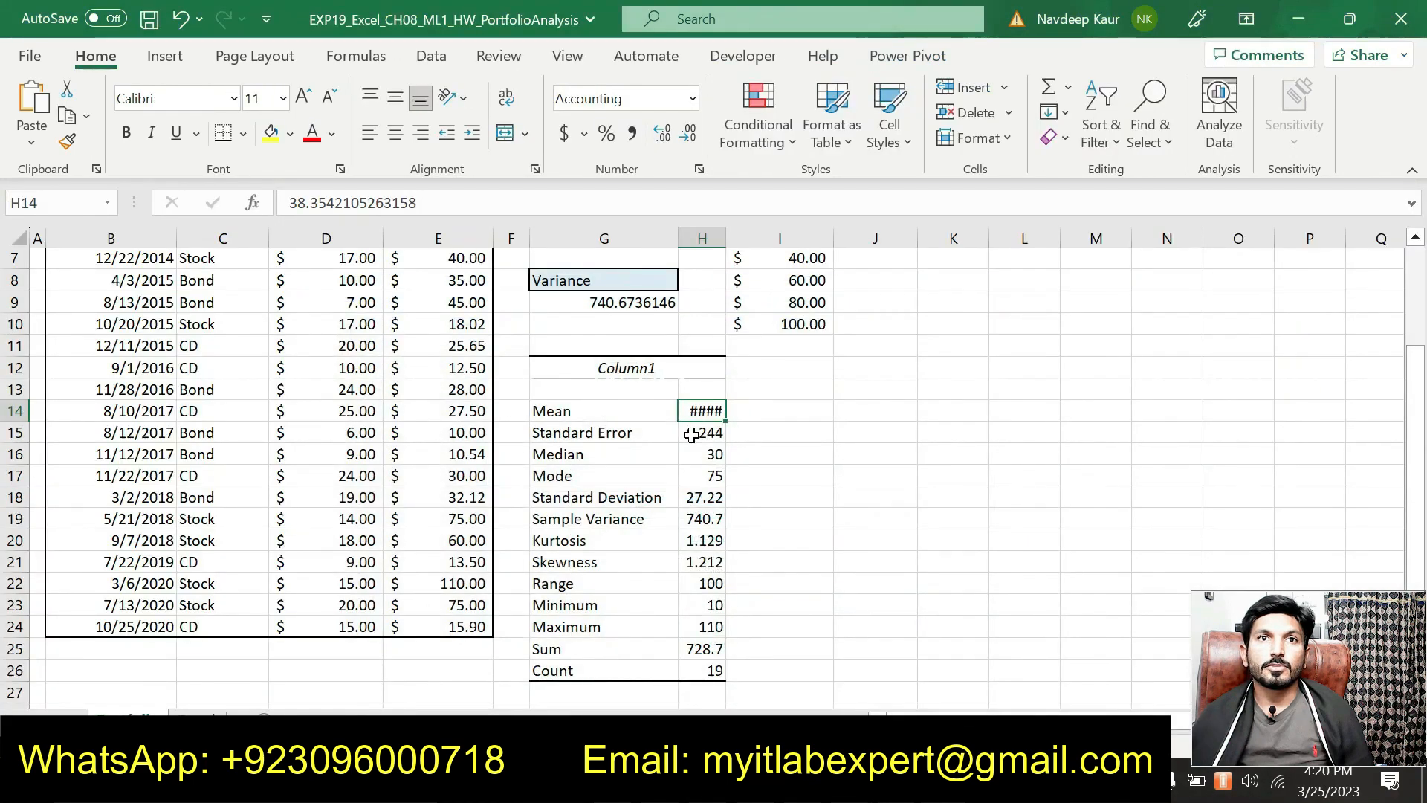
double_click(726, 237)
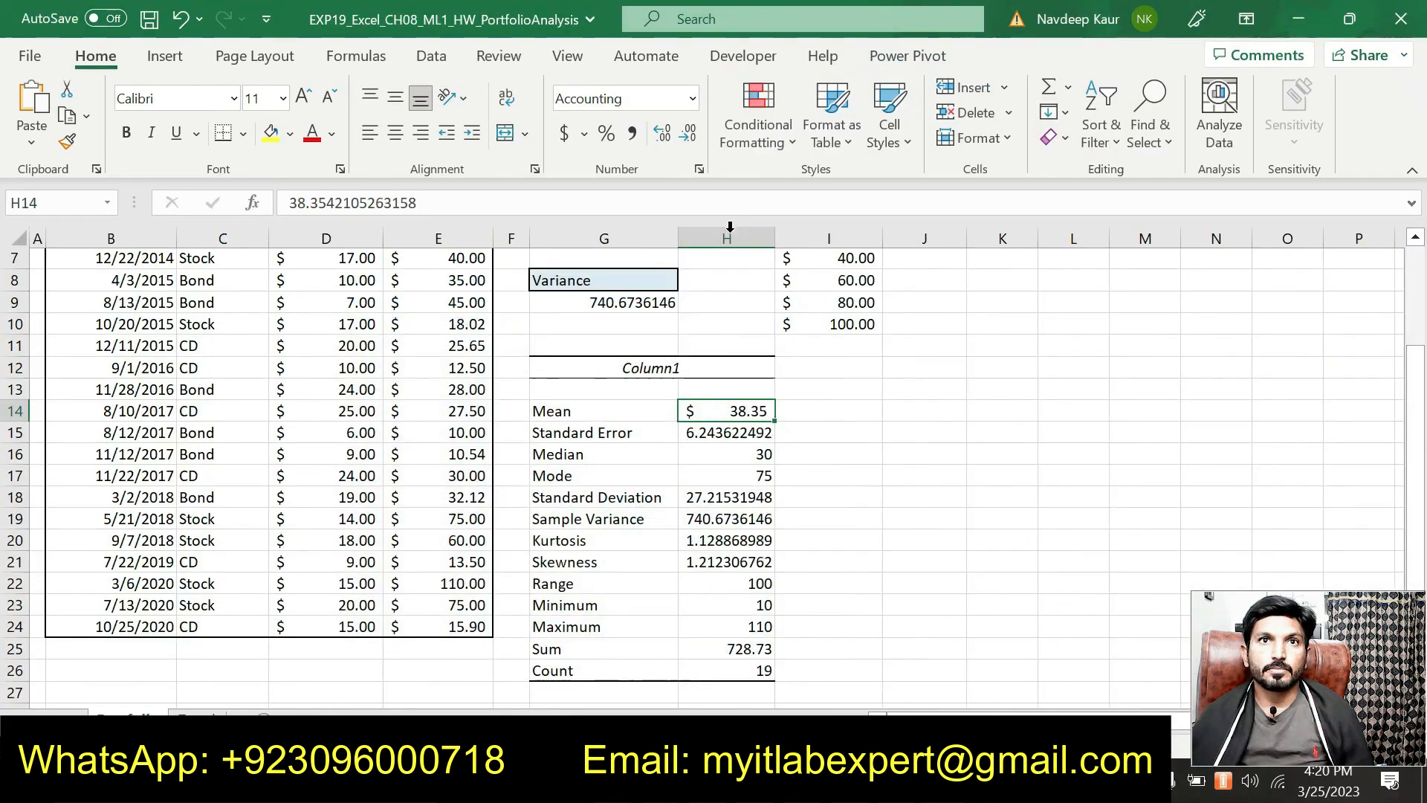
Step: Apply Accounting format to the Median in H16 and Mode in H17
left_click(732, 454)
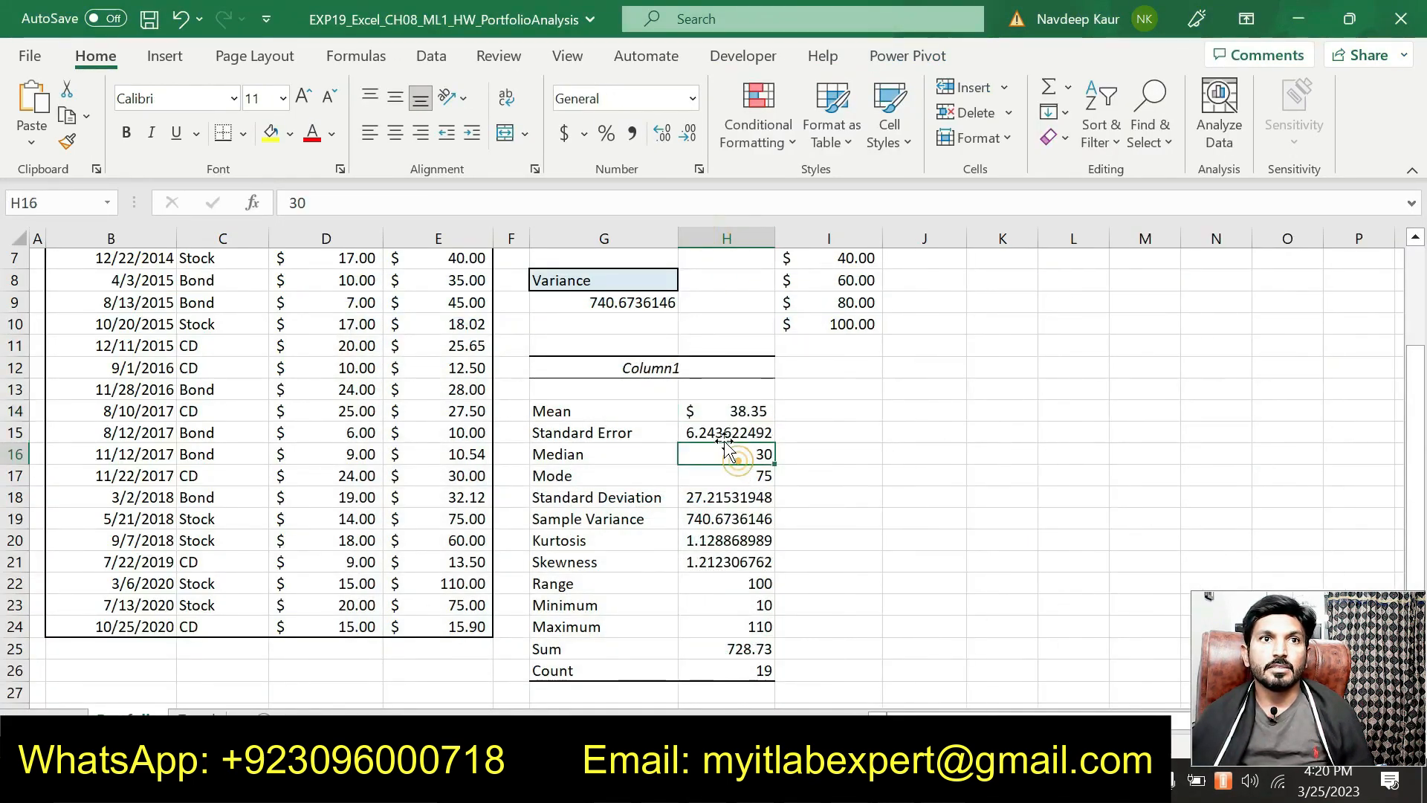
left_click(692, 98)
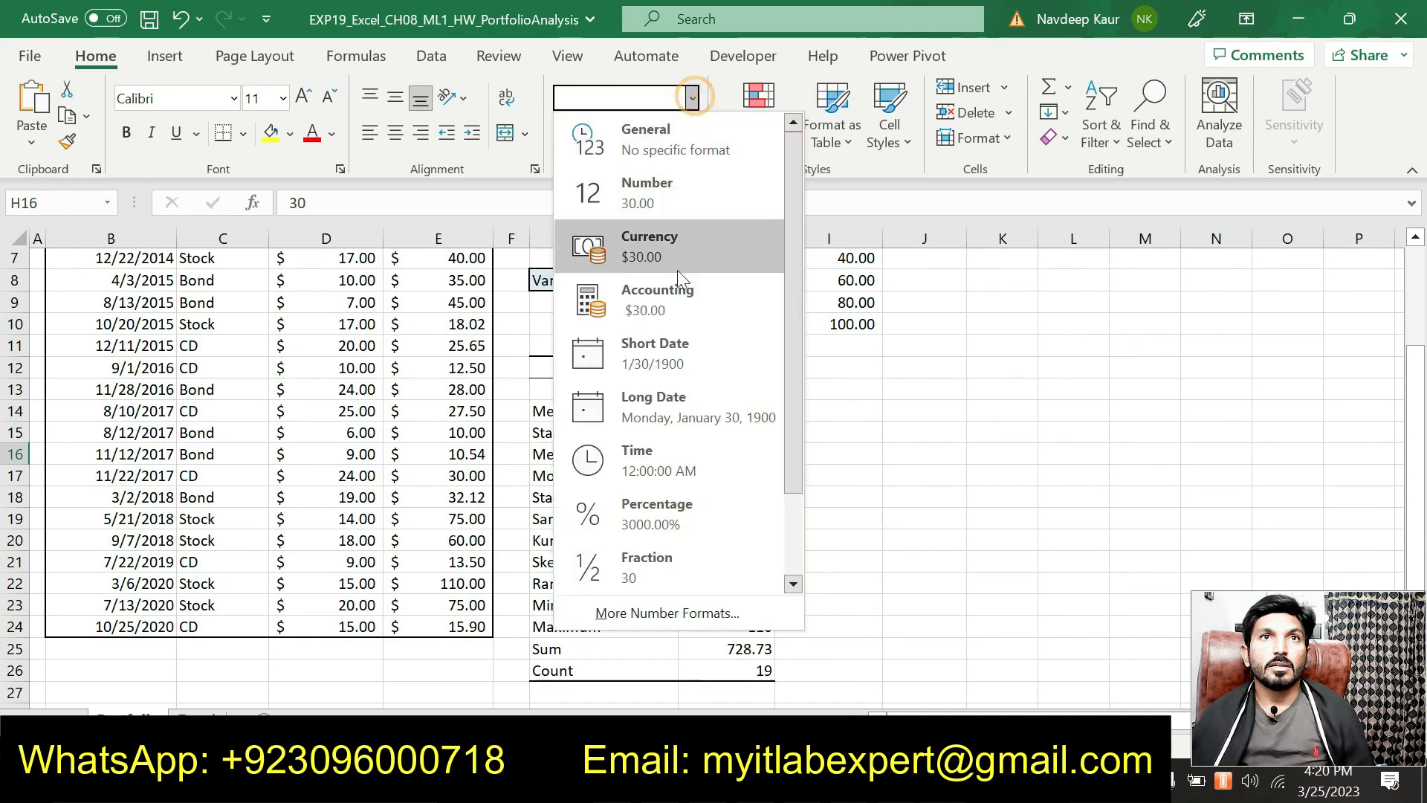
left_click(673, 293)
left_click(741, 478)
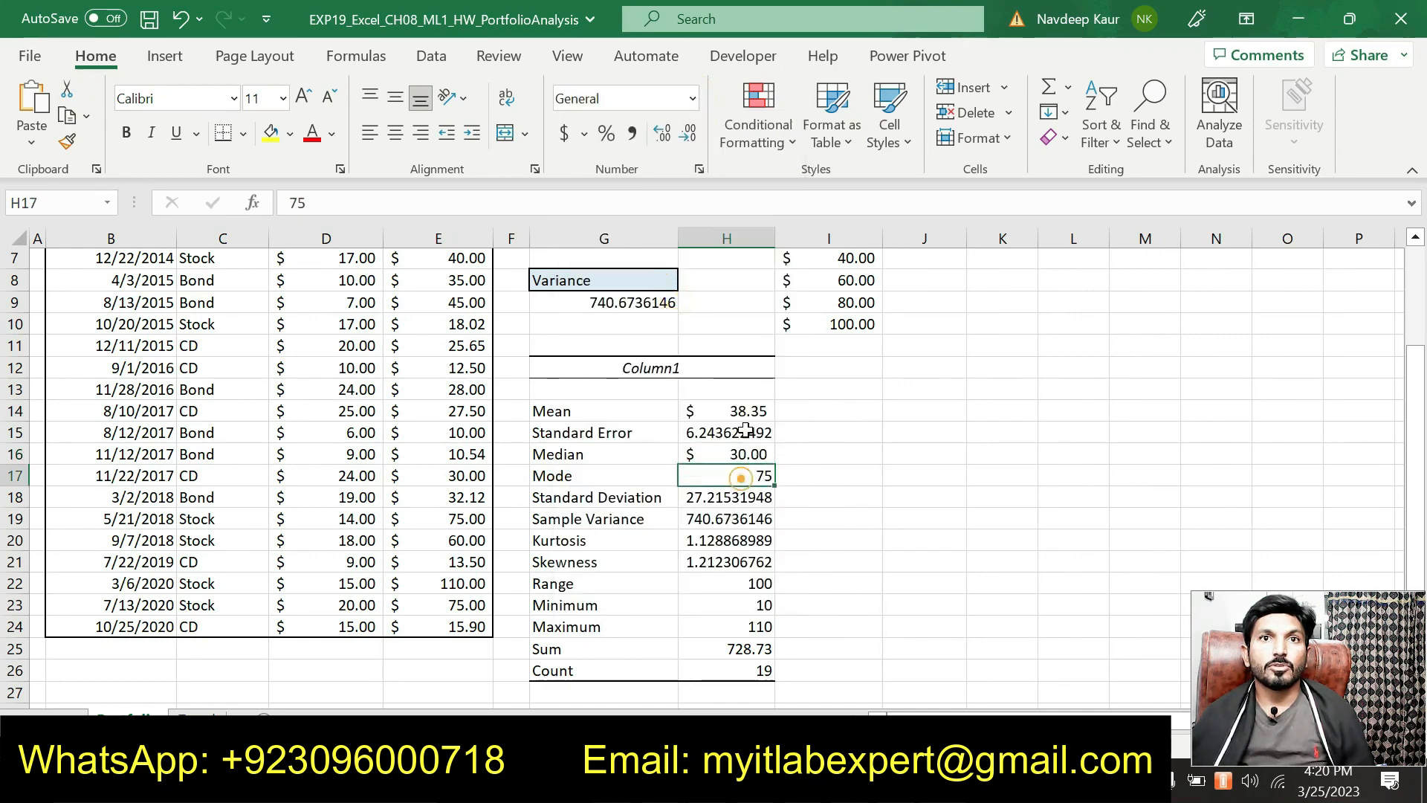
left_click(693, 97)
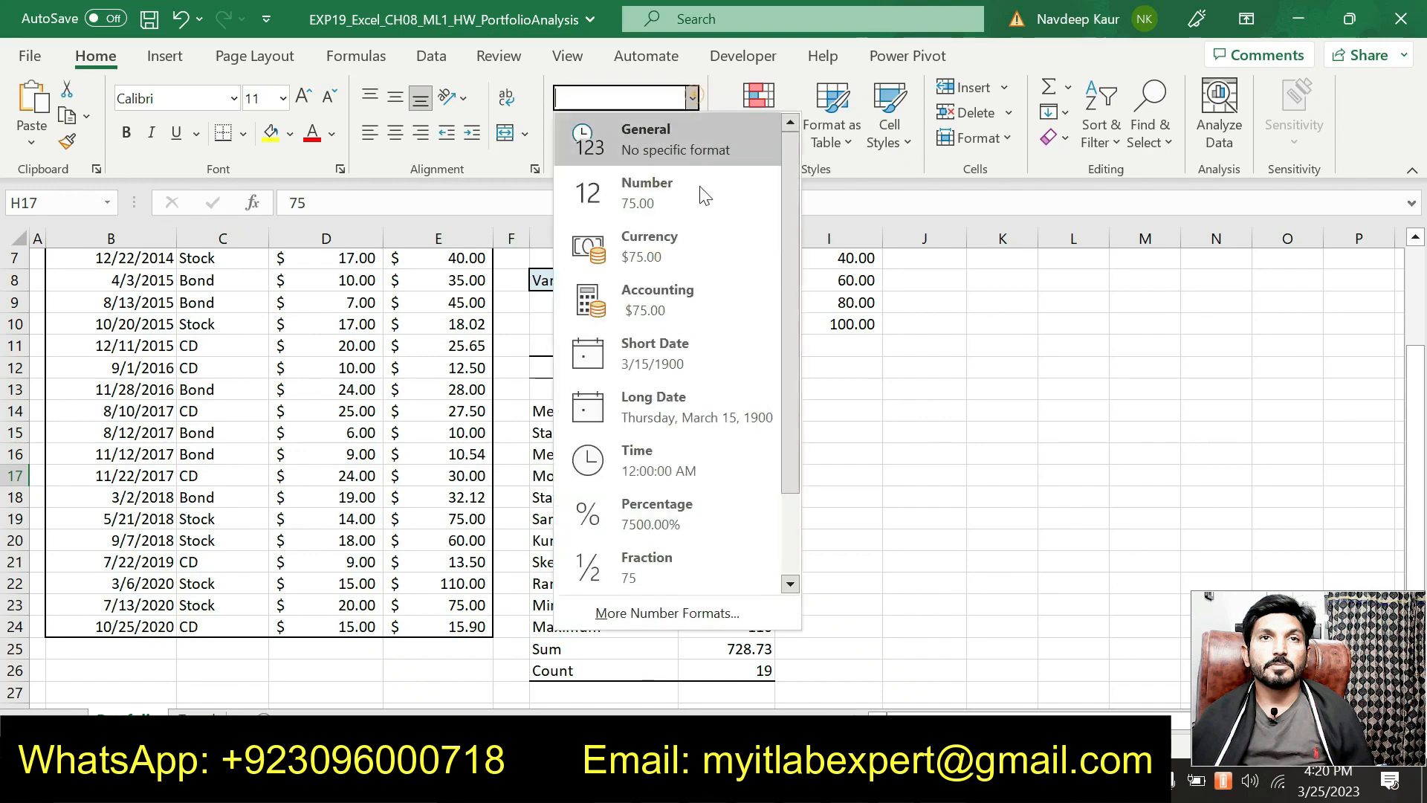
left_click(679, 298)
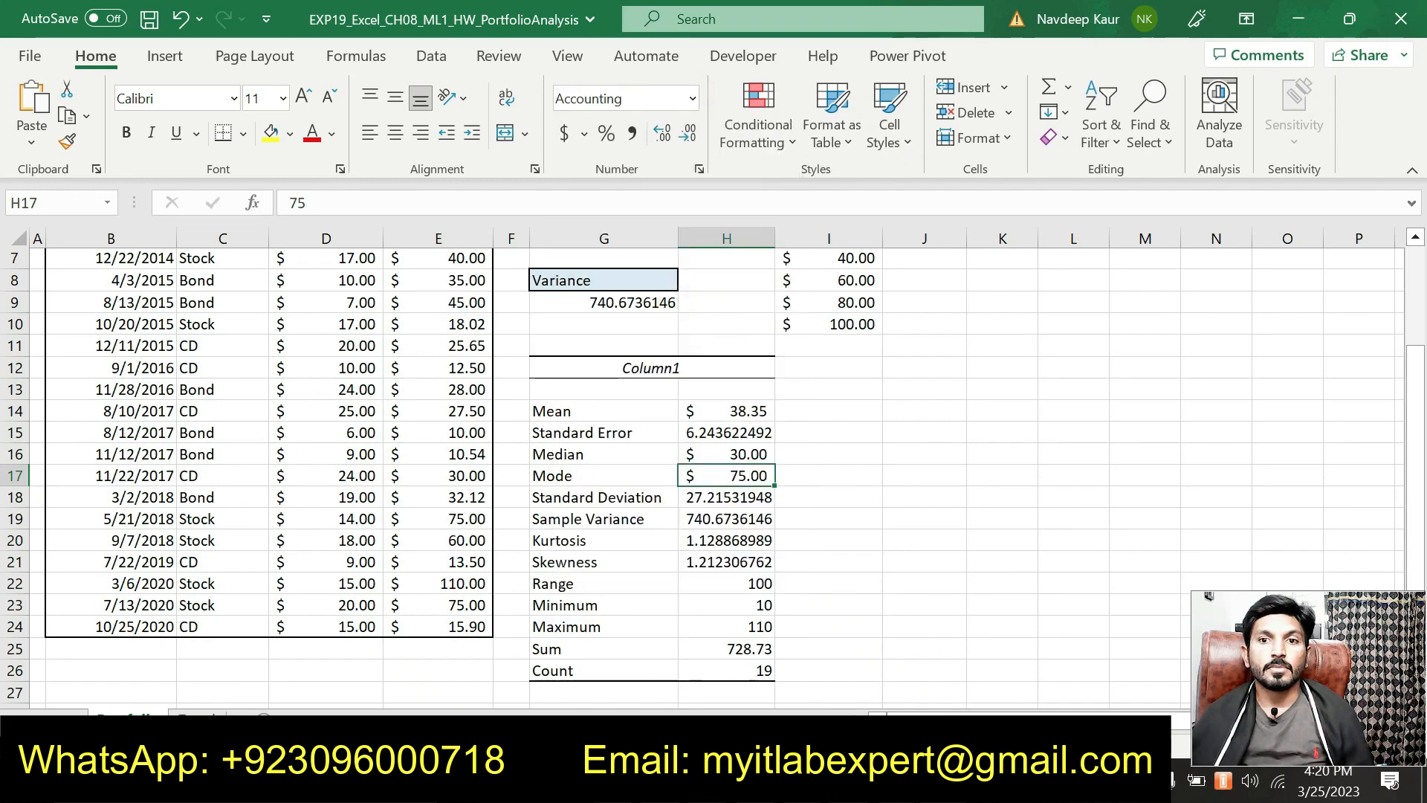
key("alt+Tab")
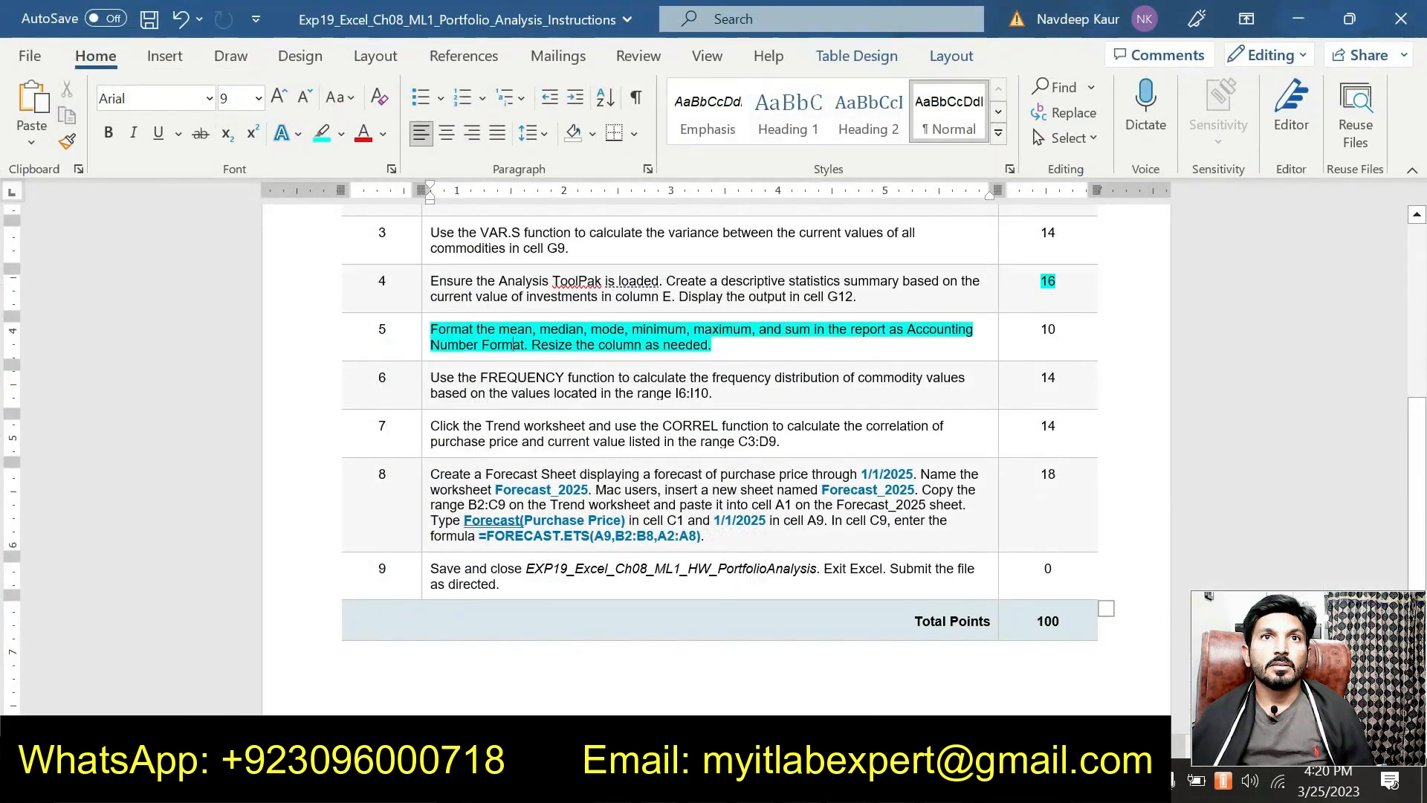
key("alt+Tab")
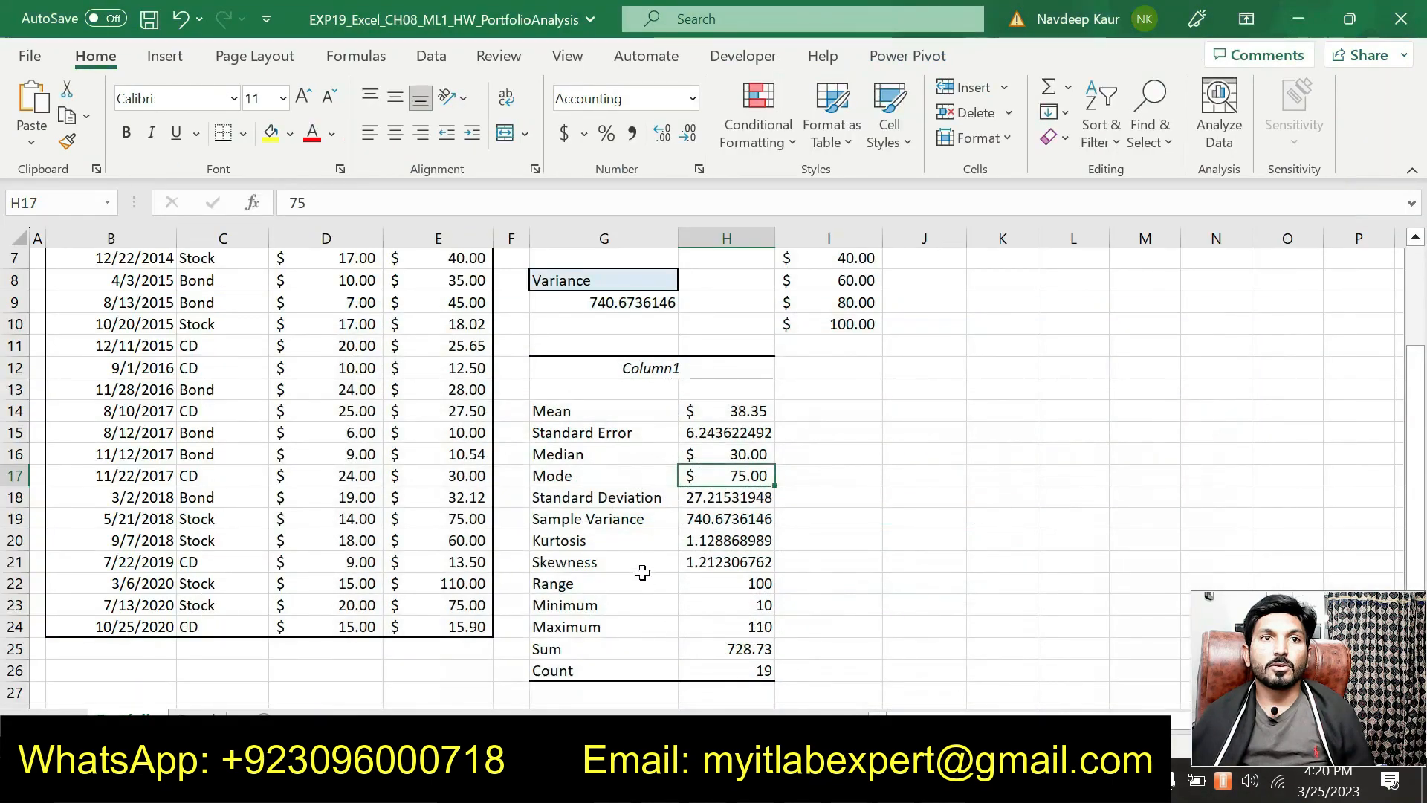
Step: Apply Accounting format to the Minimum in H23 and Maximum in H24
left_click(700, 604)
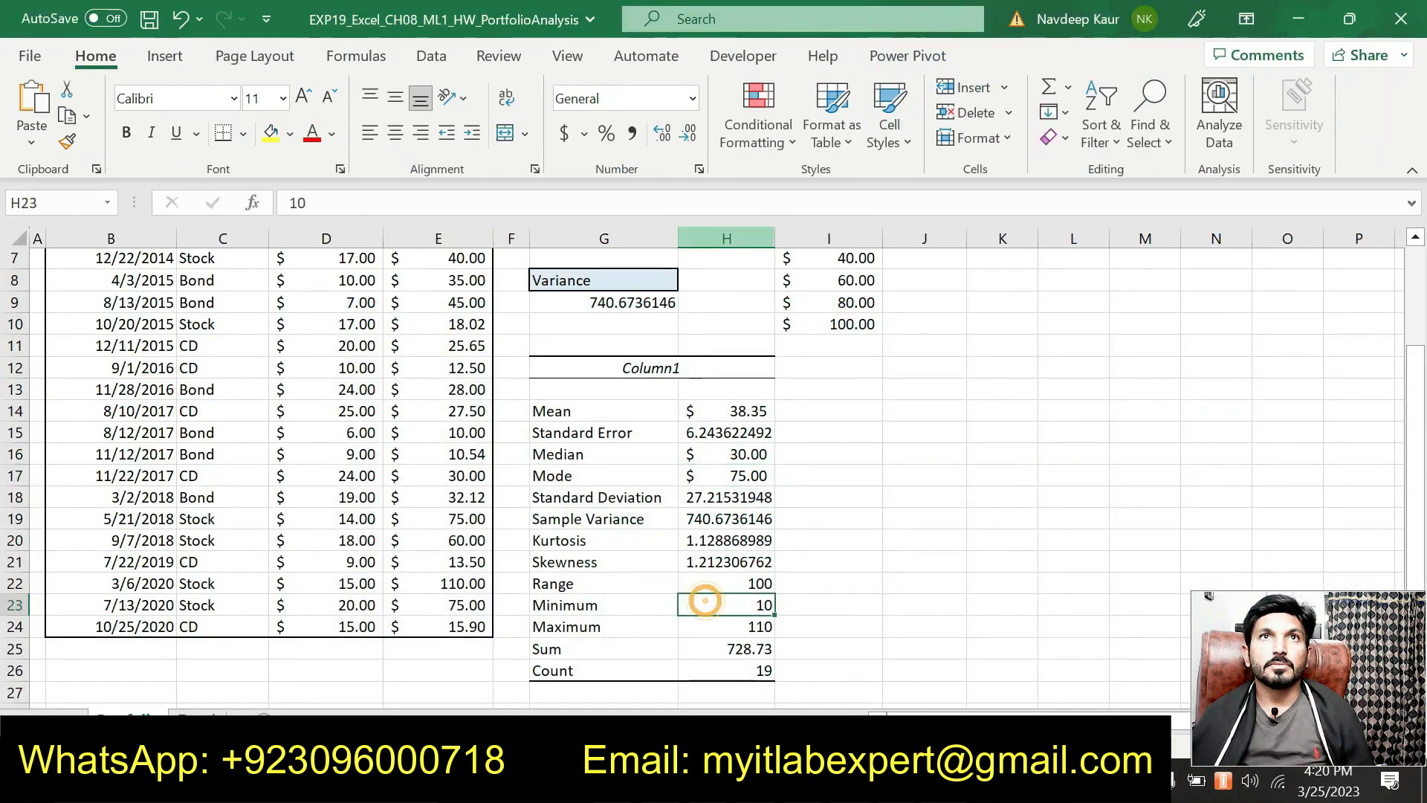
left_click(692, 98)
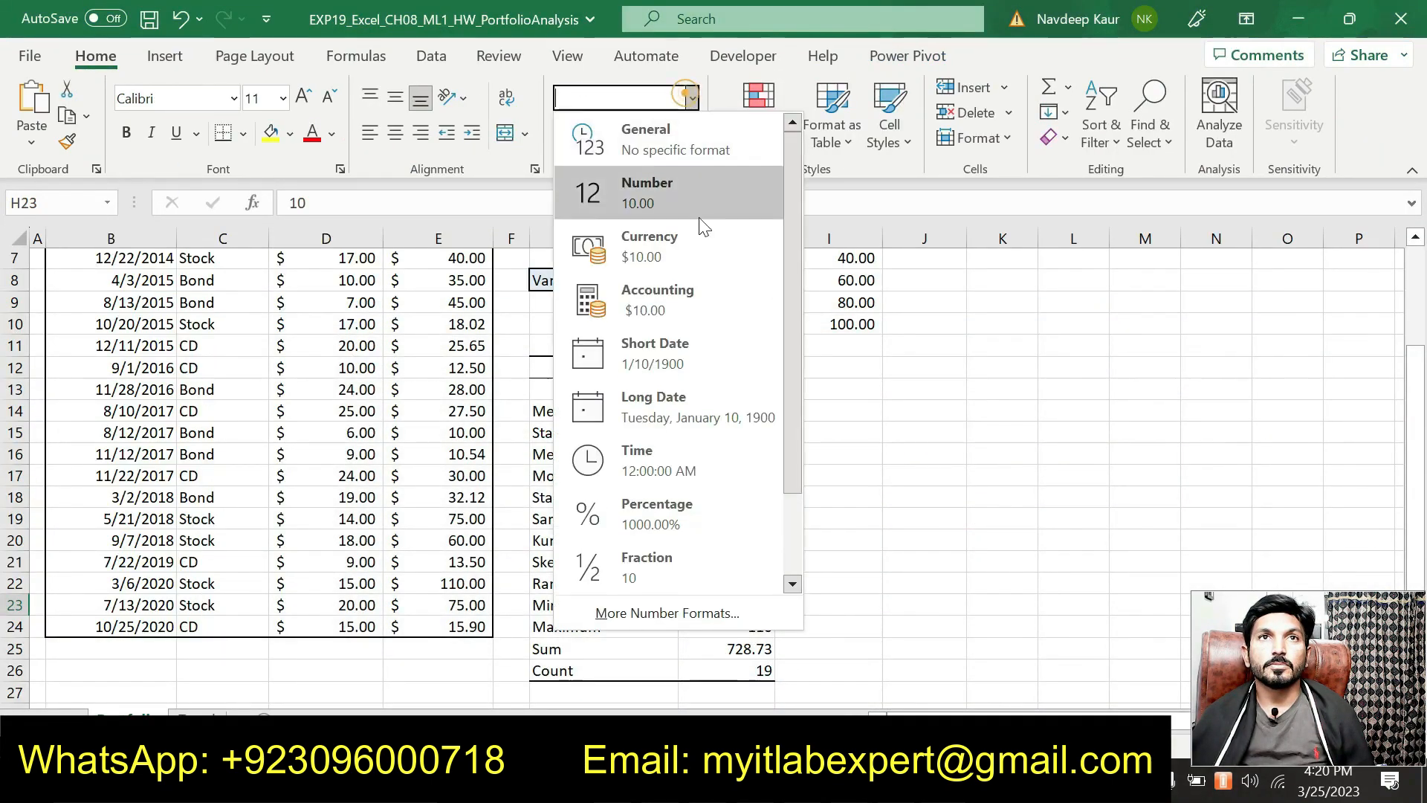
left_click(681, 312)
left_click(724, 626)
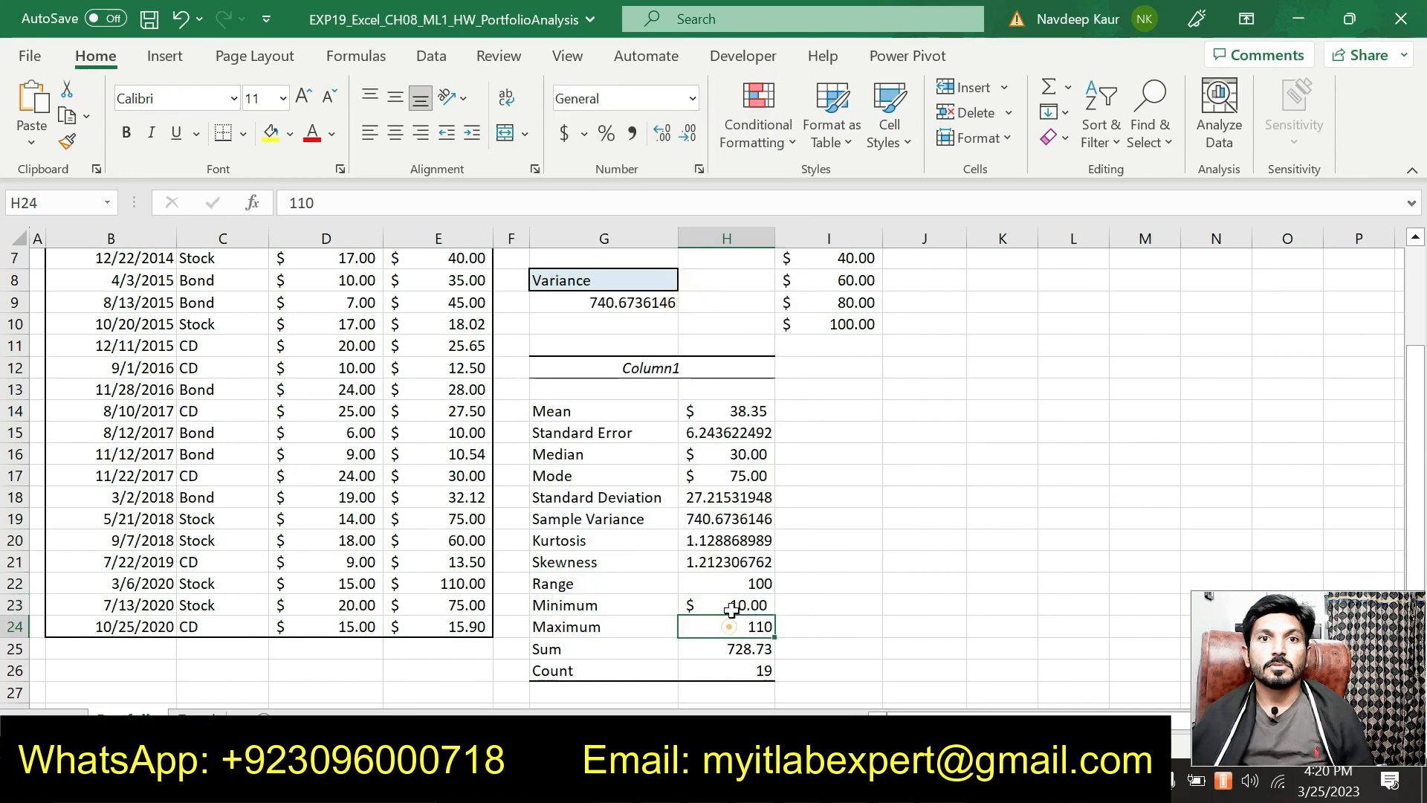
left_click(692, 98)
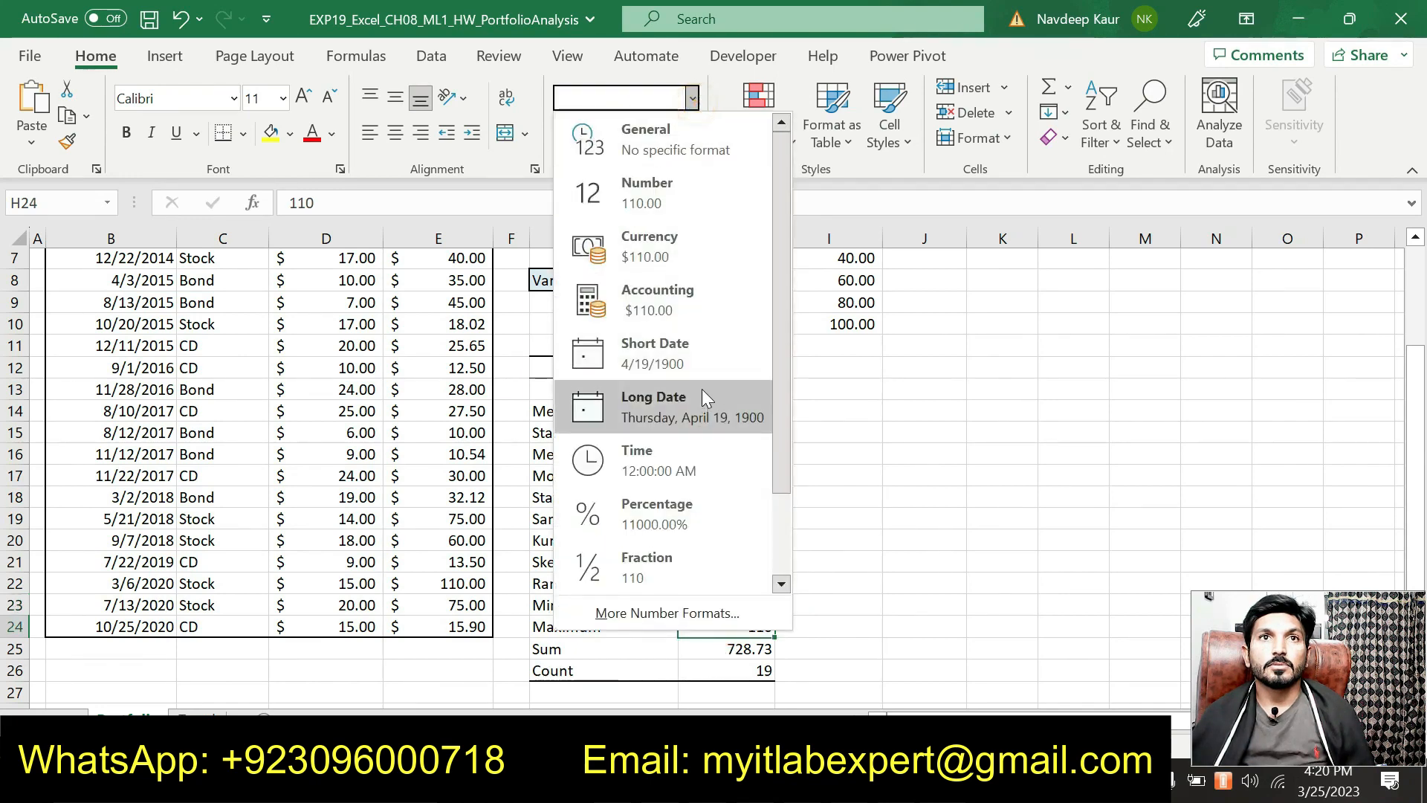
left_click(704, 306)
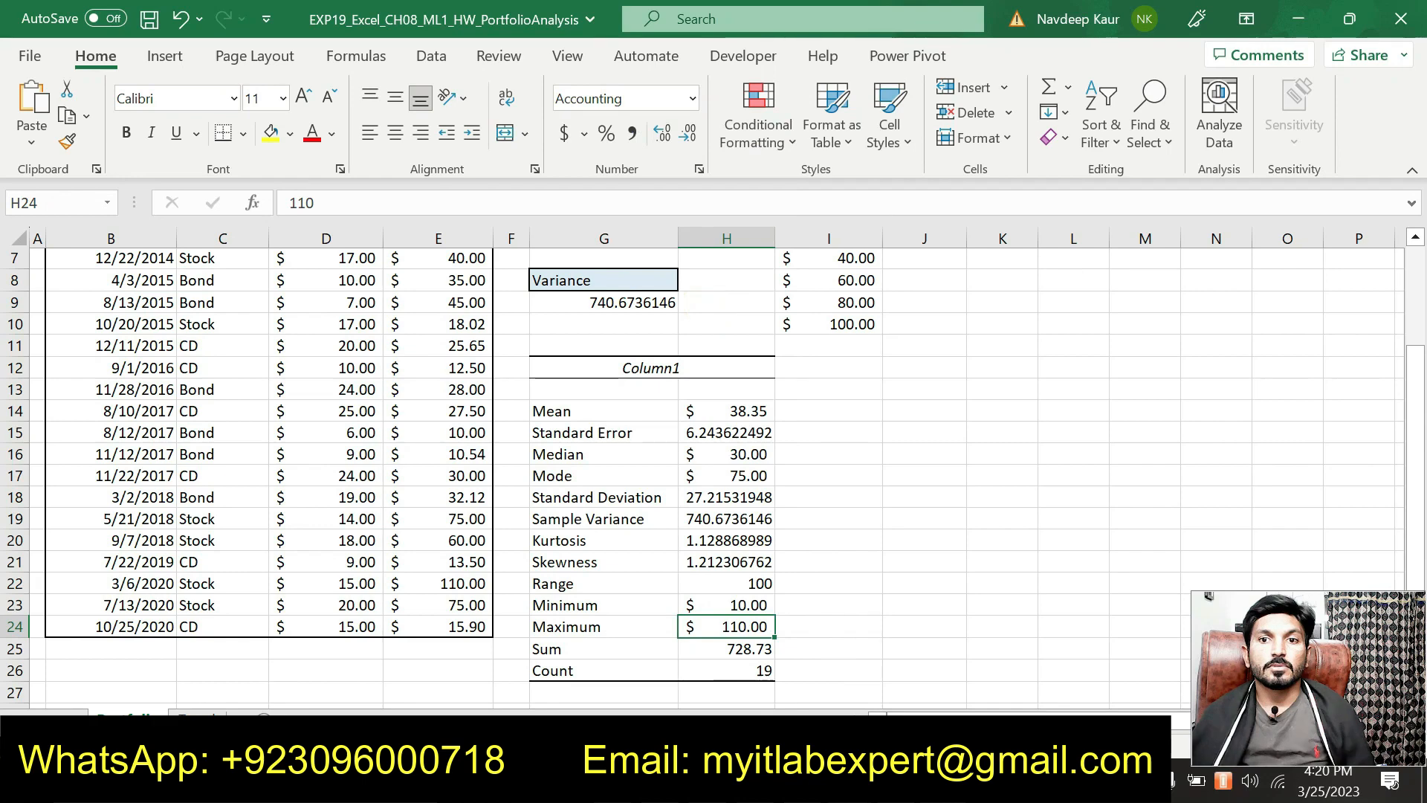
key("alt+Tab")
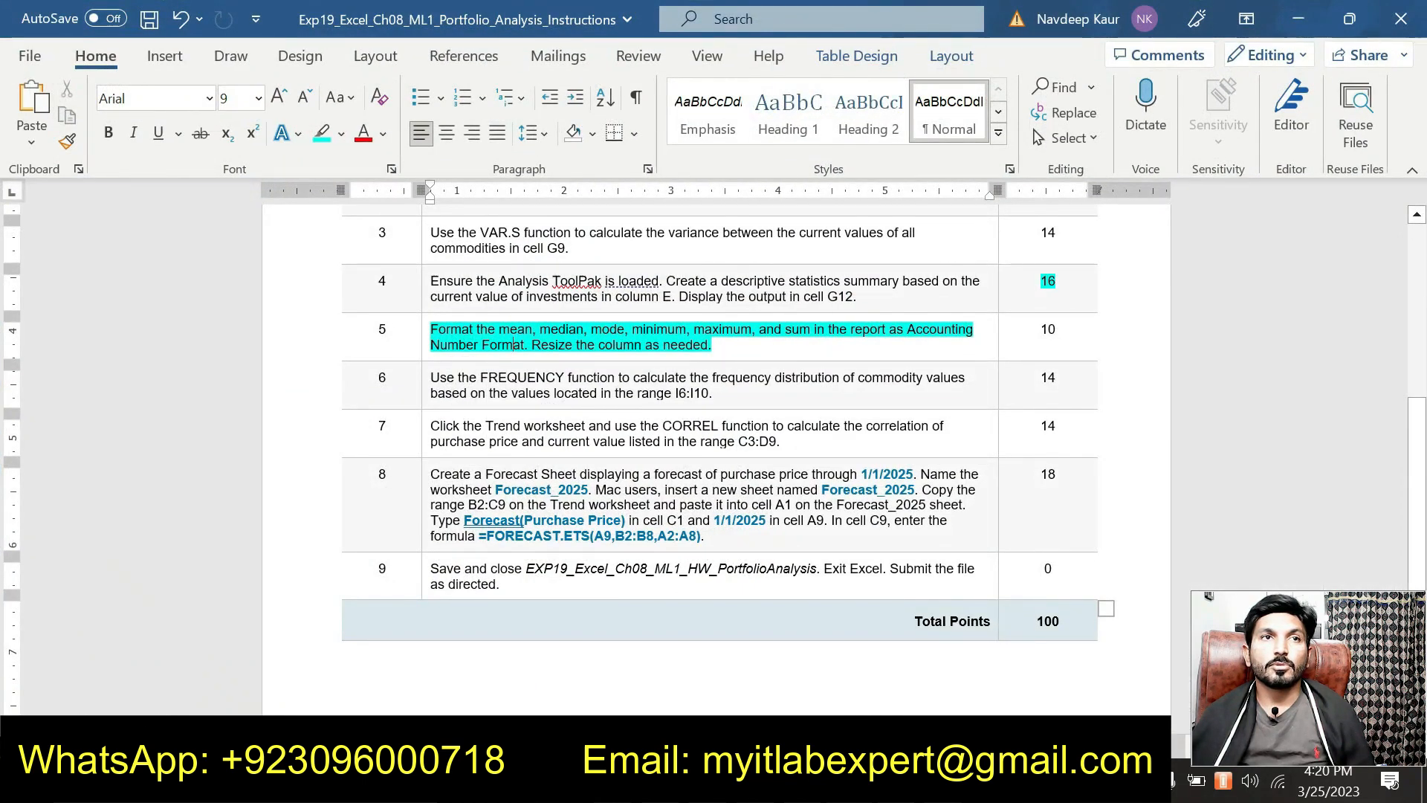
key("alt+Tab")
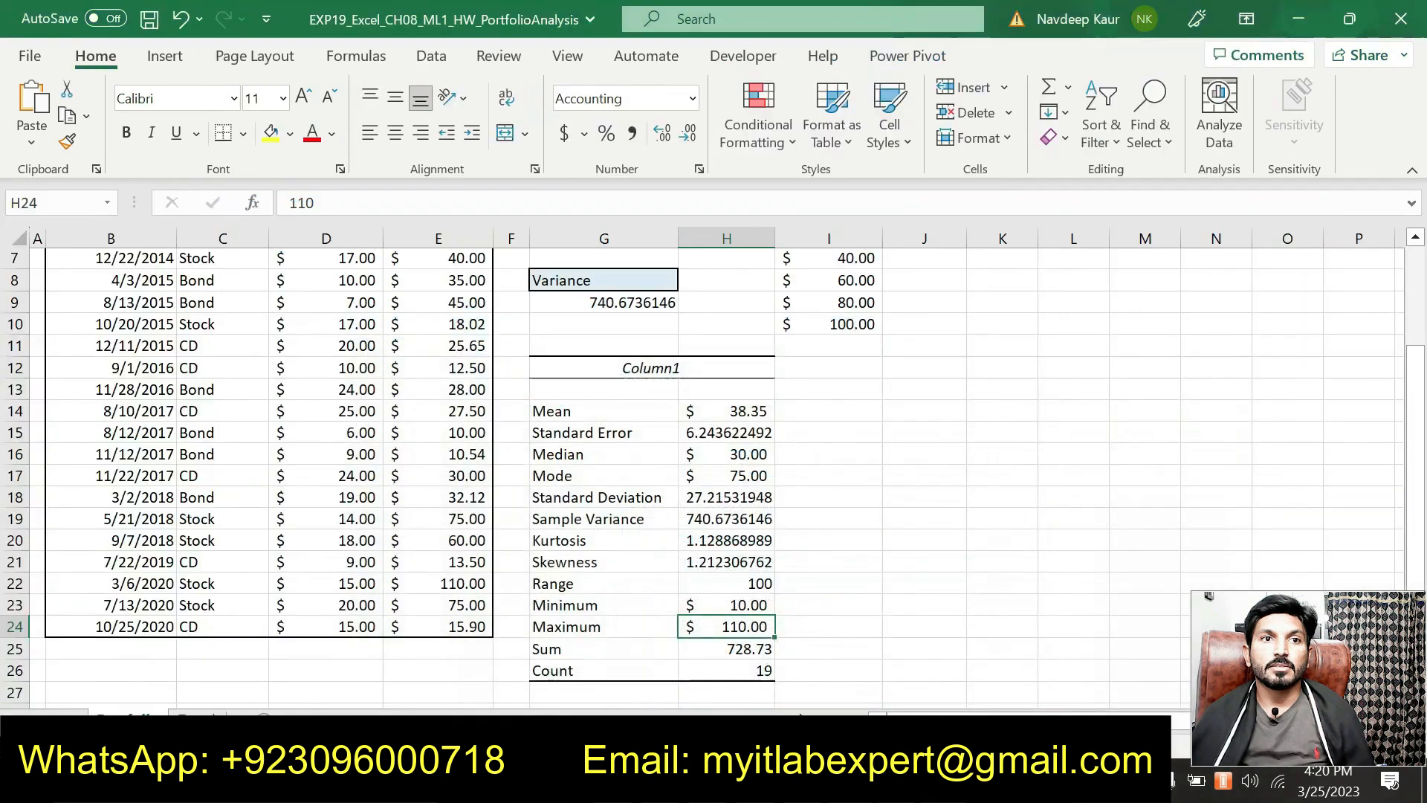
Step: Apply Accounting format to the Sum in H25, showing $728.73
left_click(713, 646)
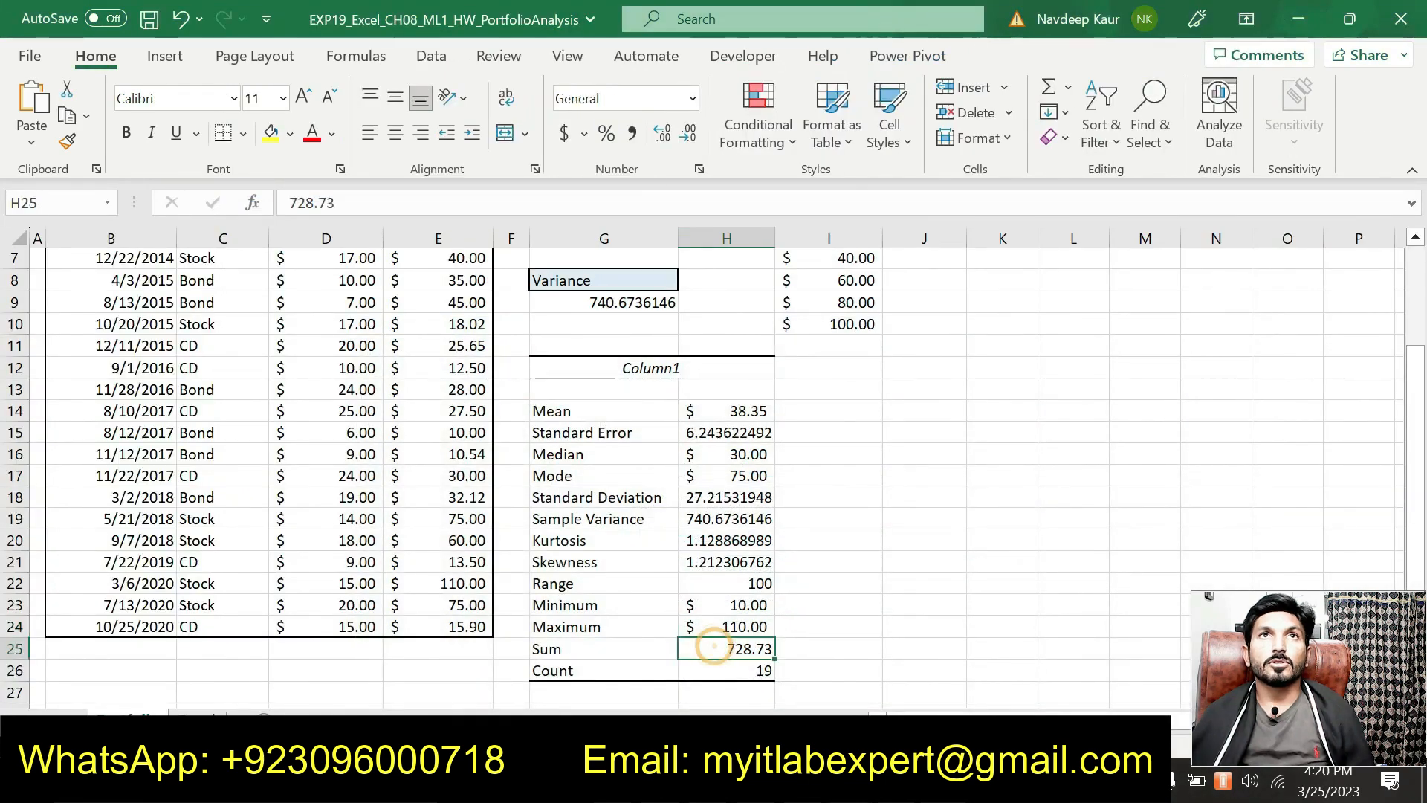
left_click(697, 95)
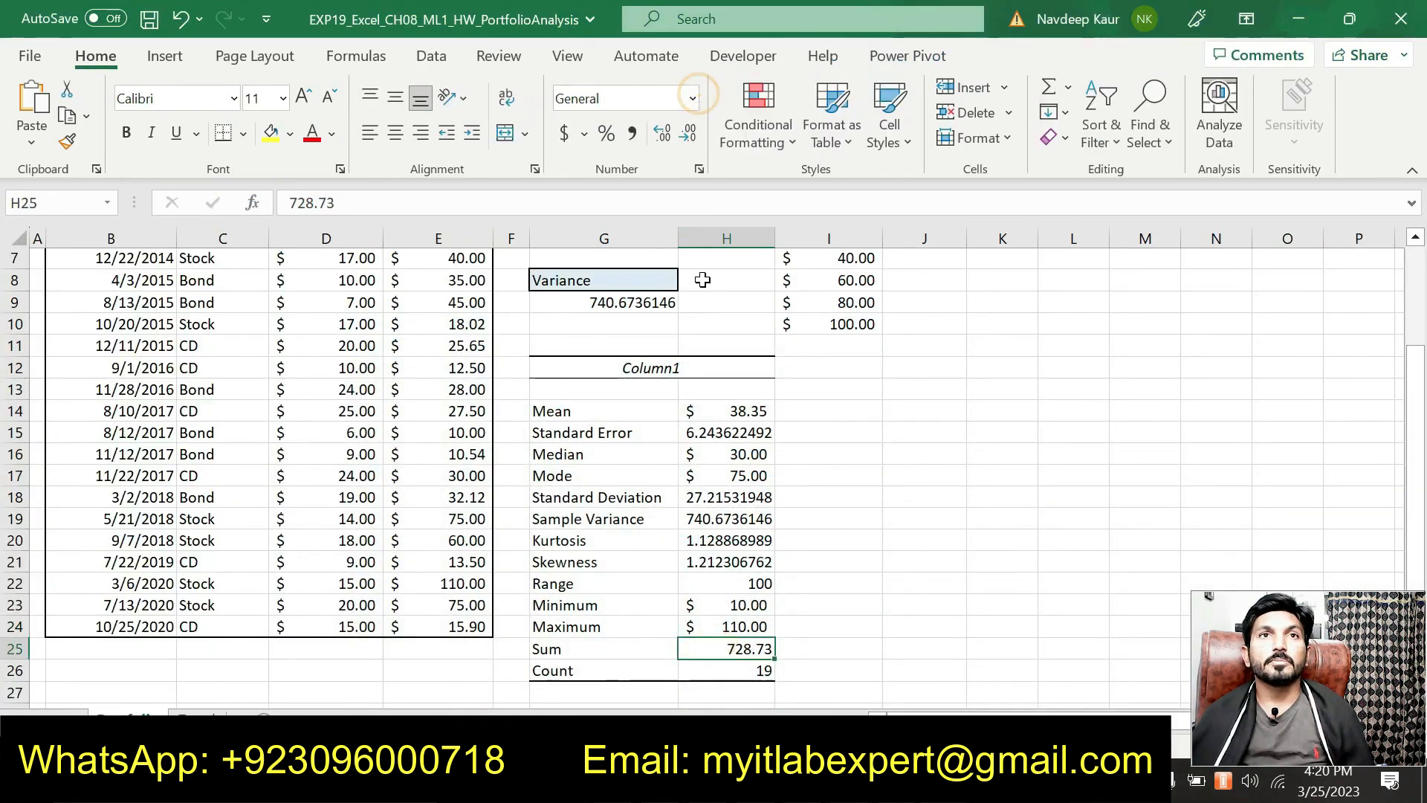
left_click(697, 107)
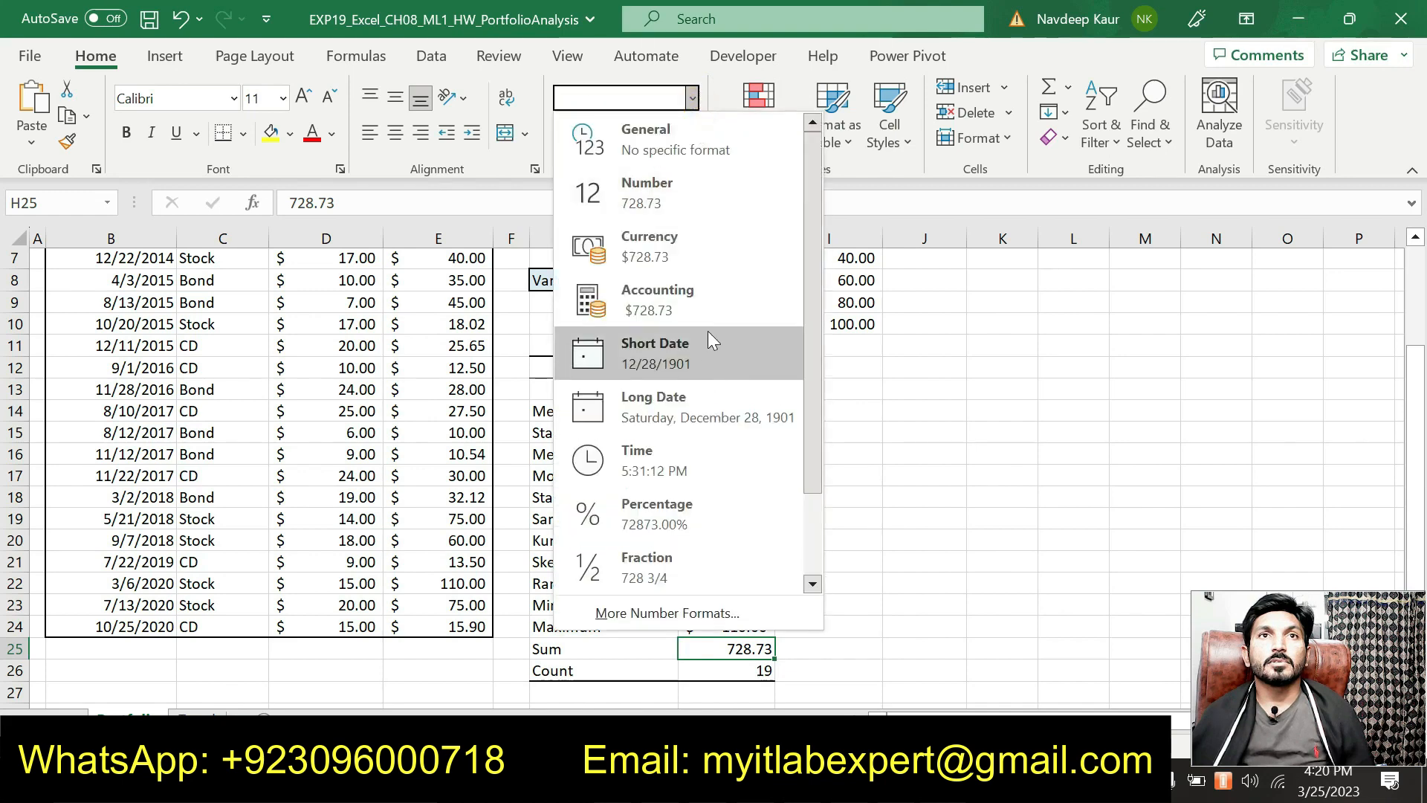
left_click(712, 295)
left_click(777, 235)
scroll(861, 508, "down", 2)
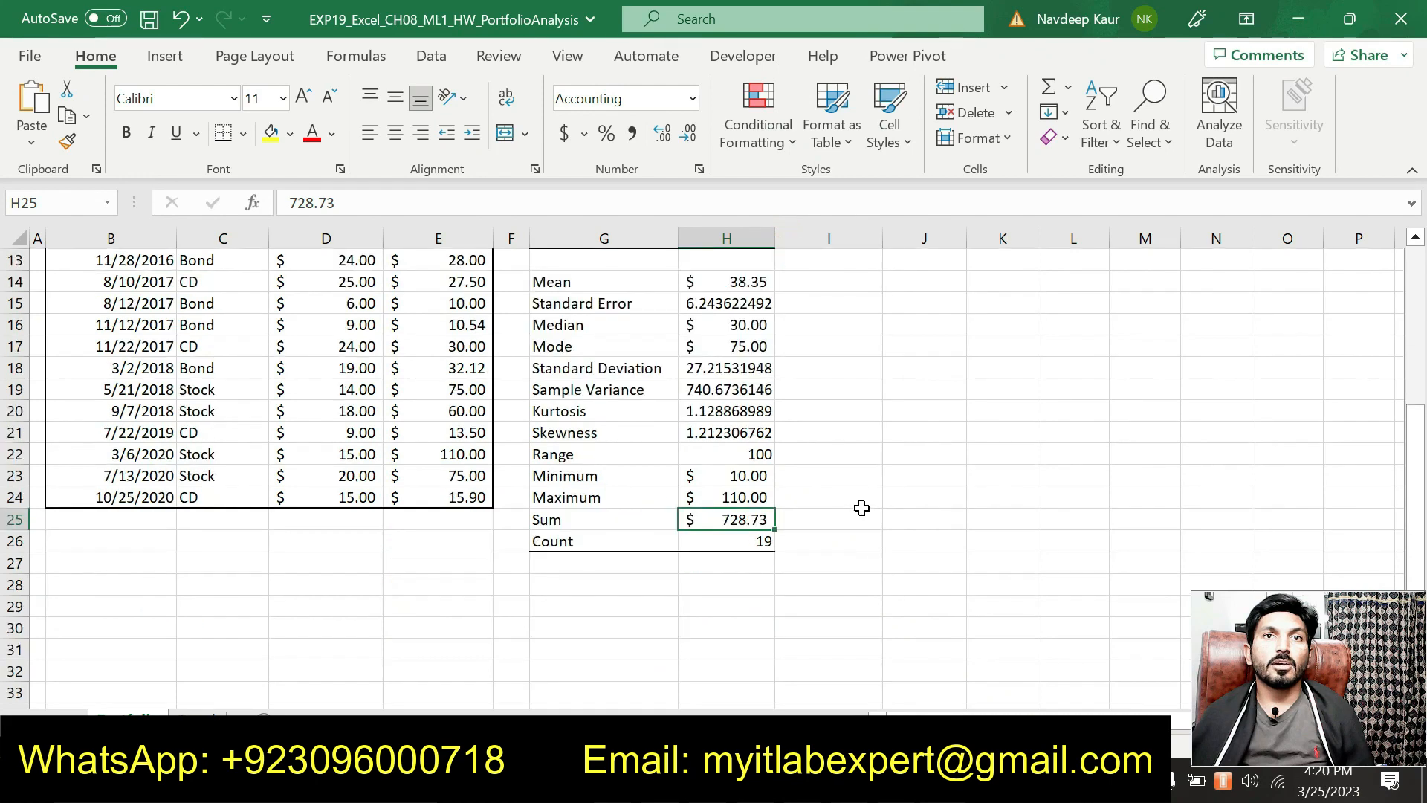
scroll(861, 507, "up", 4)
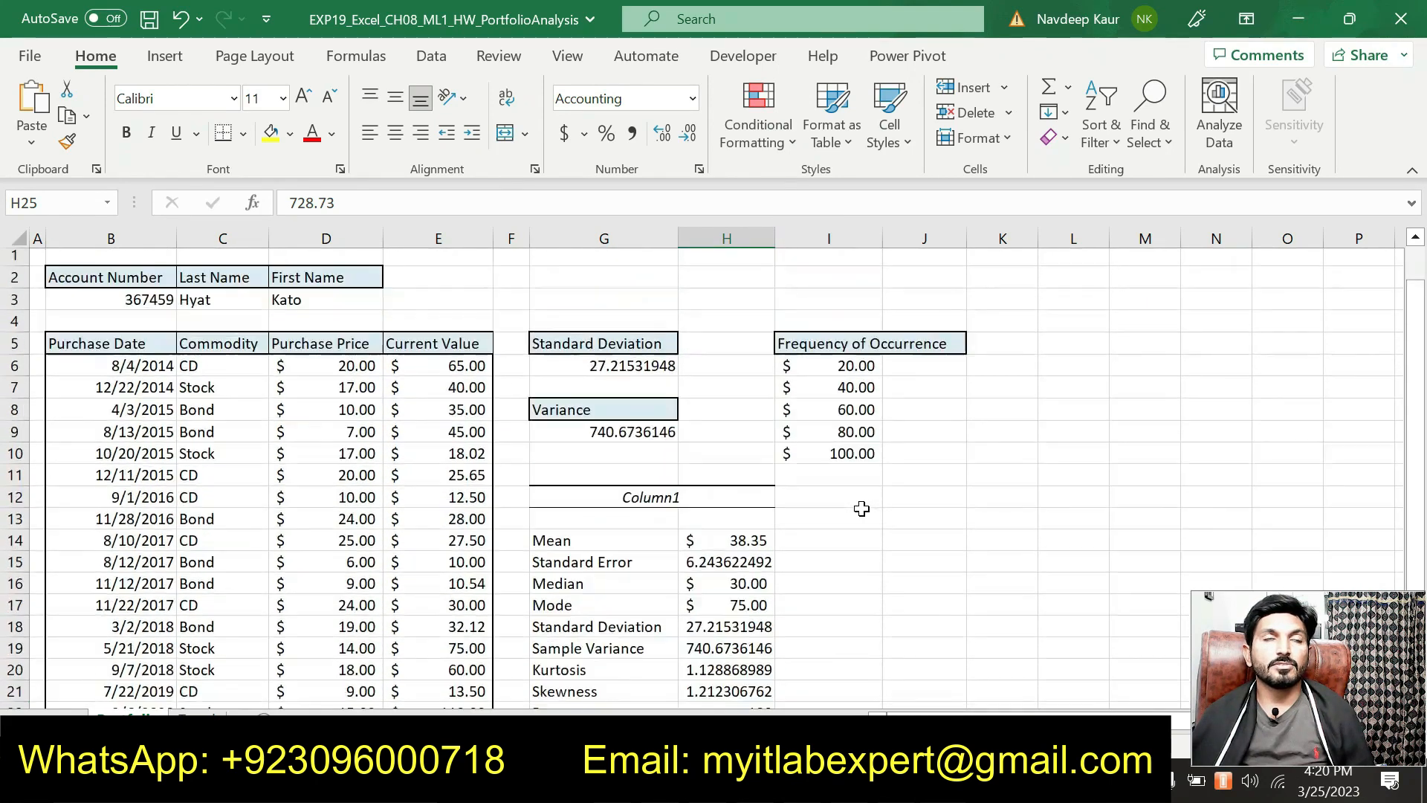
Step: In Word, review the points values for steps 2 through 5
key("alt+Tab")
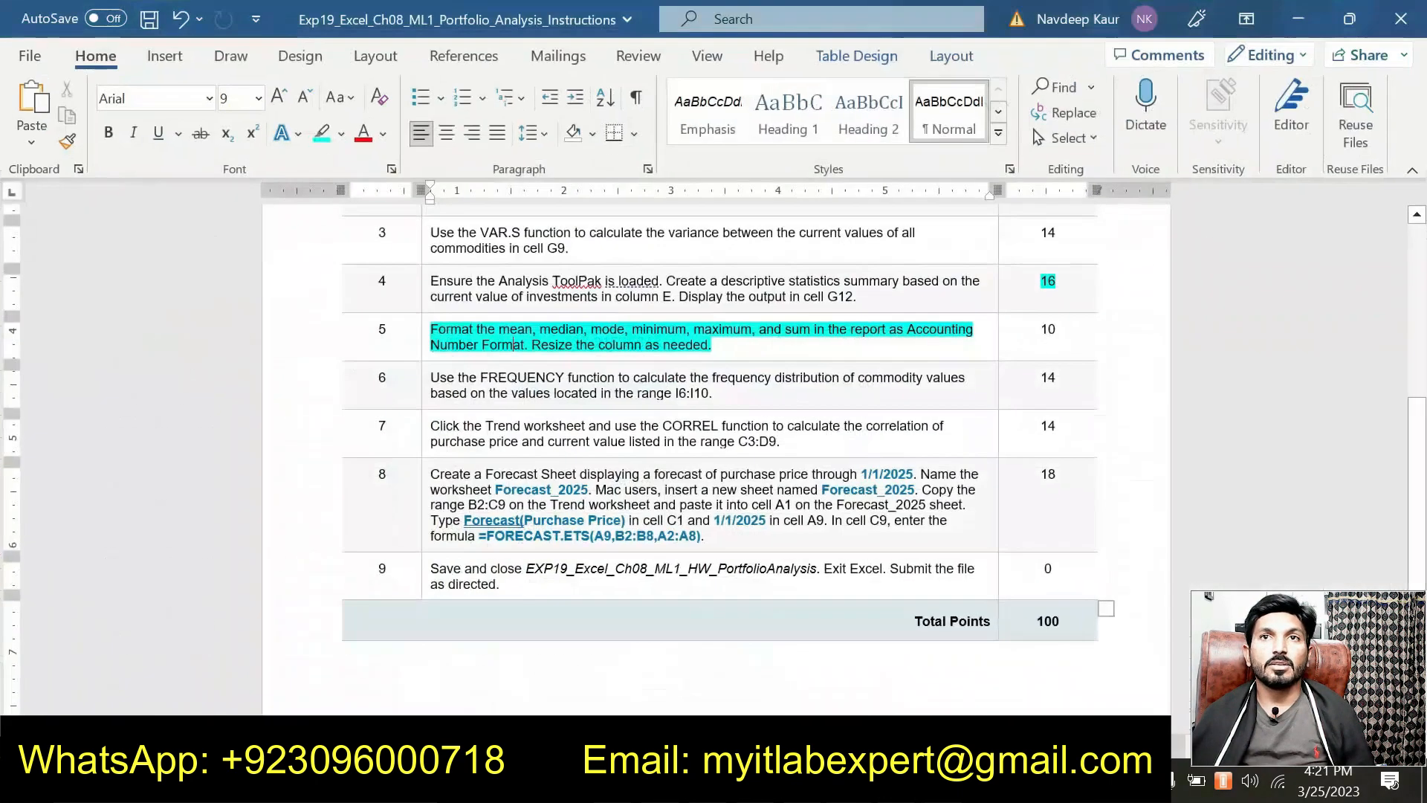
scroll(1044, 297, "up", 2)
double_click(1047, 344)
double_click(1048, 392)
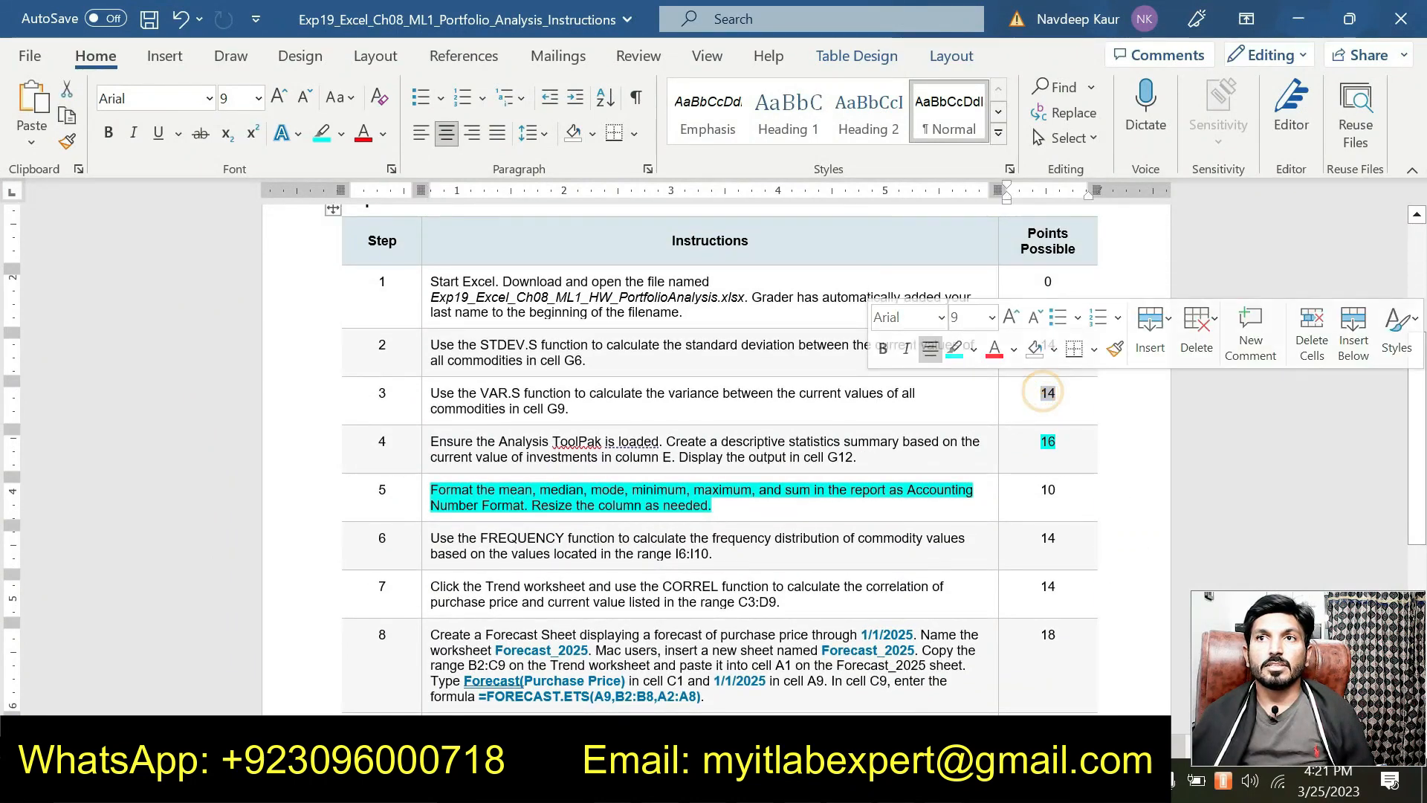
double_click(1048, 440)
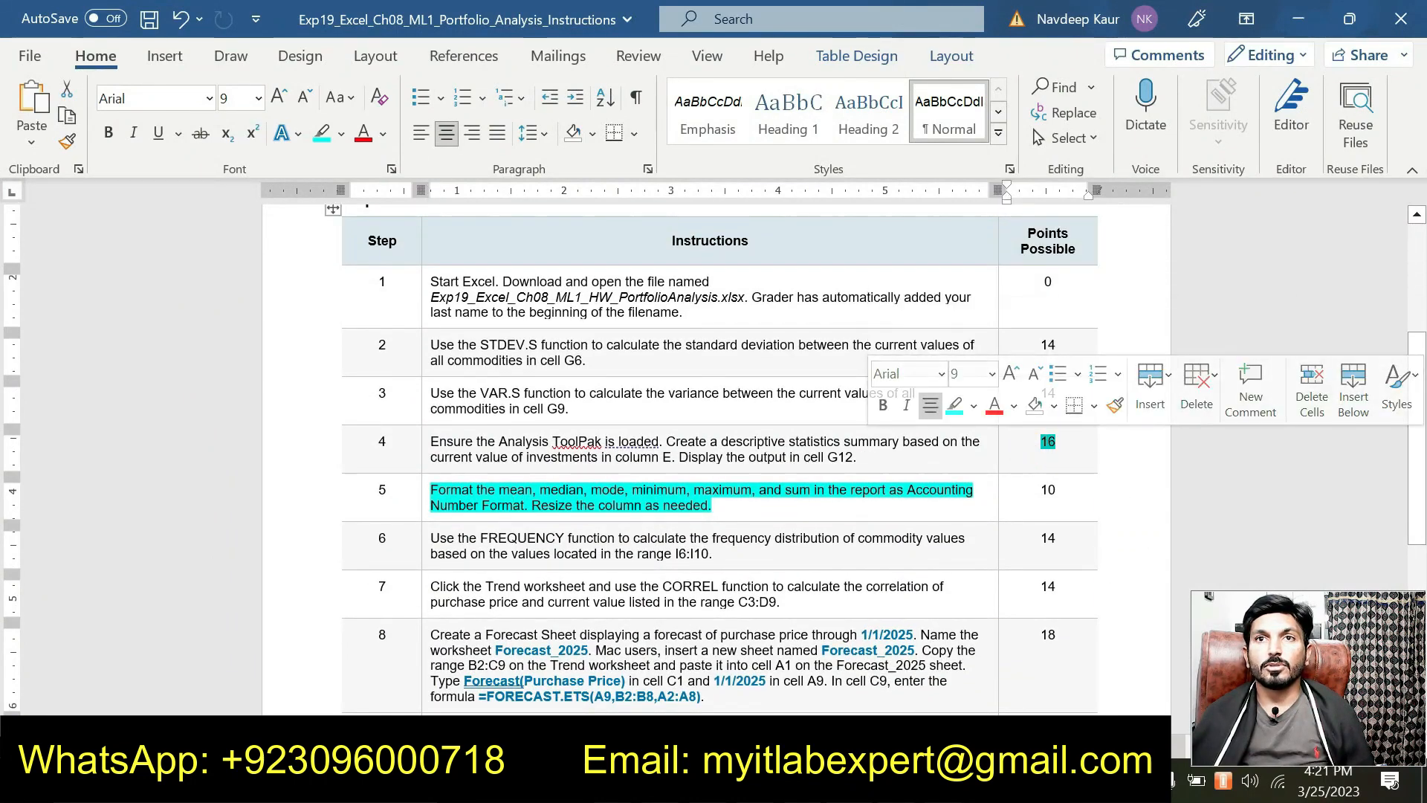
double_click(1048, 489)
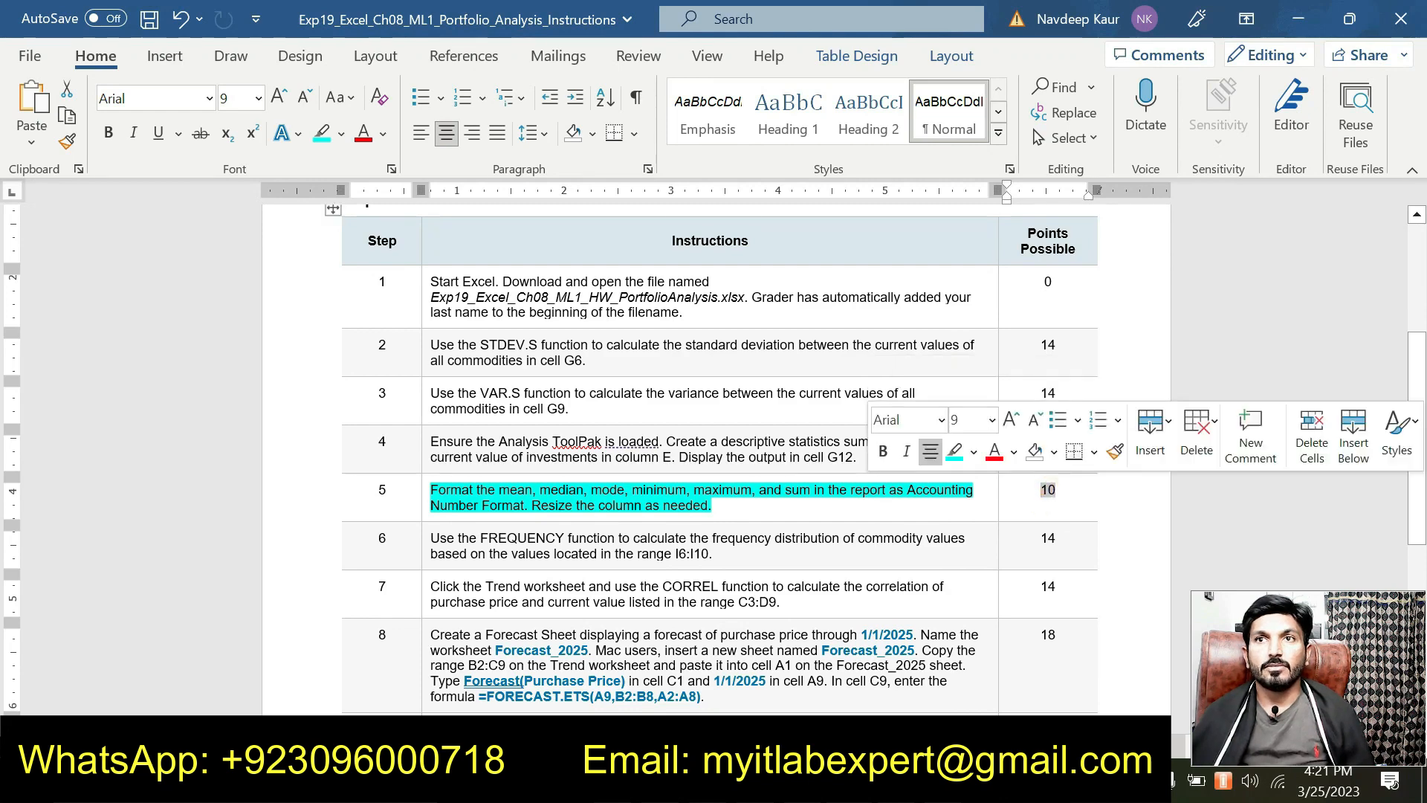
scroll(714, 460, "down", 1)
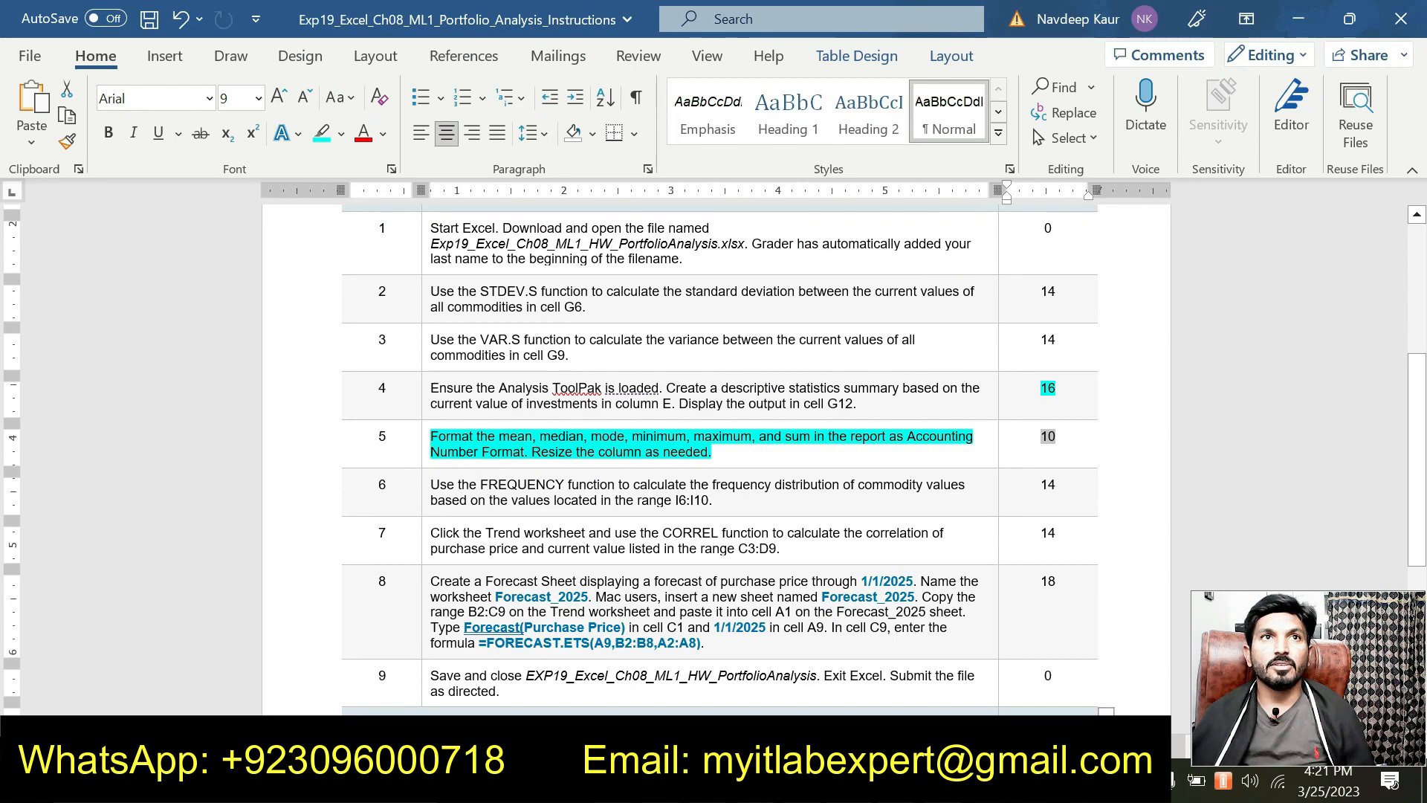
scroll(713, 459, "up", 1)
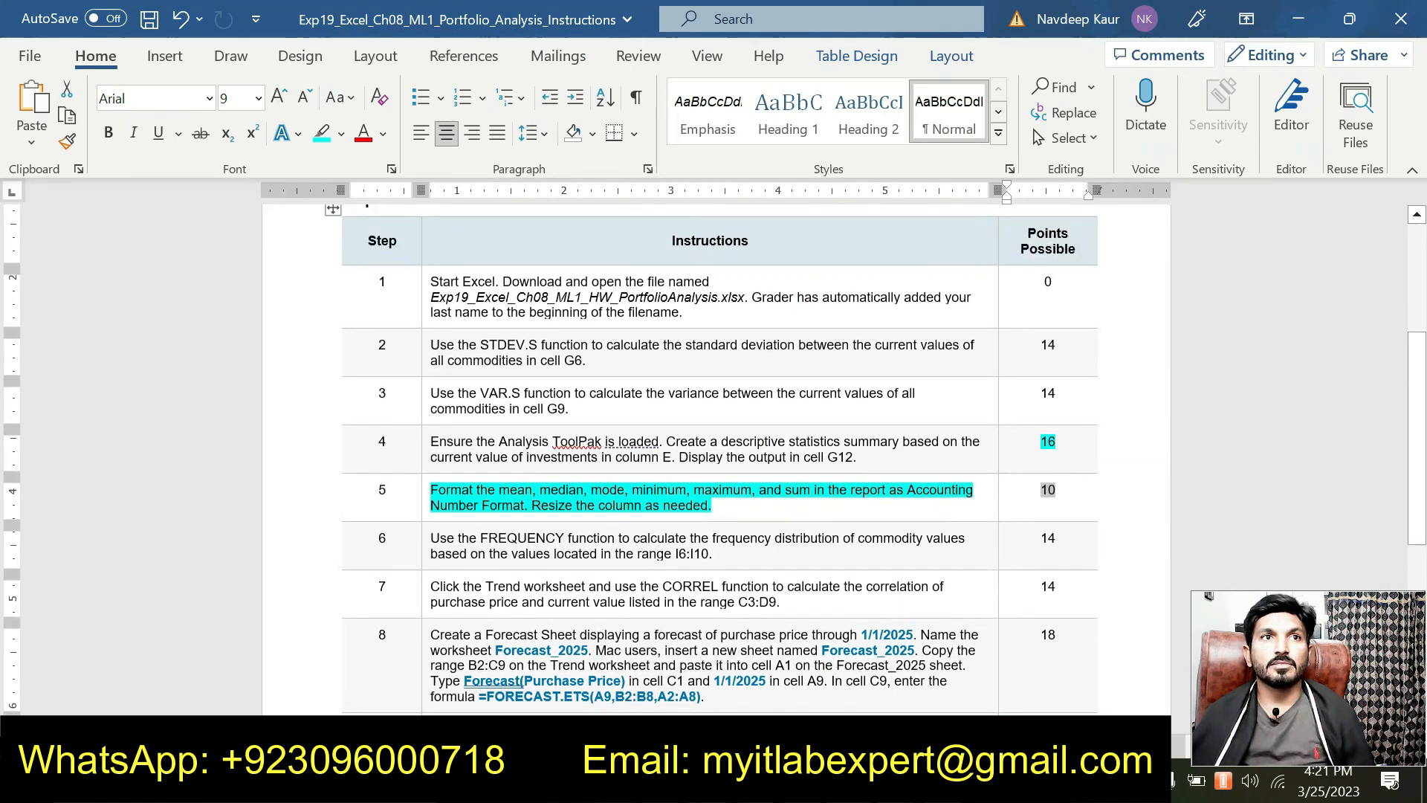
scroll(713, 459, "down", 1)
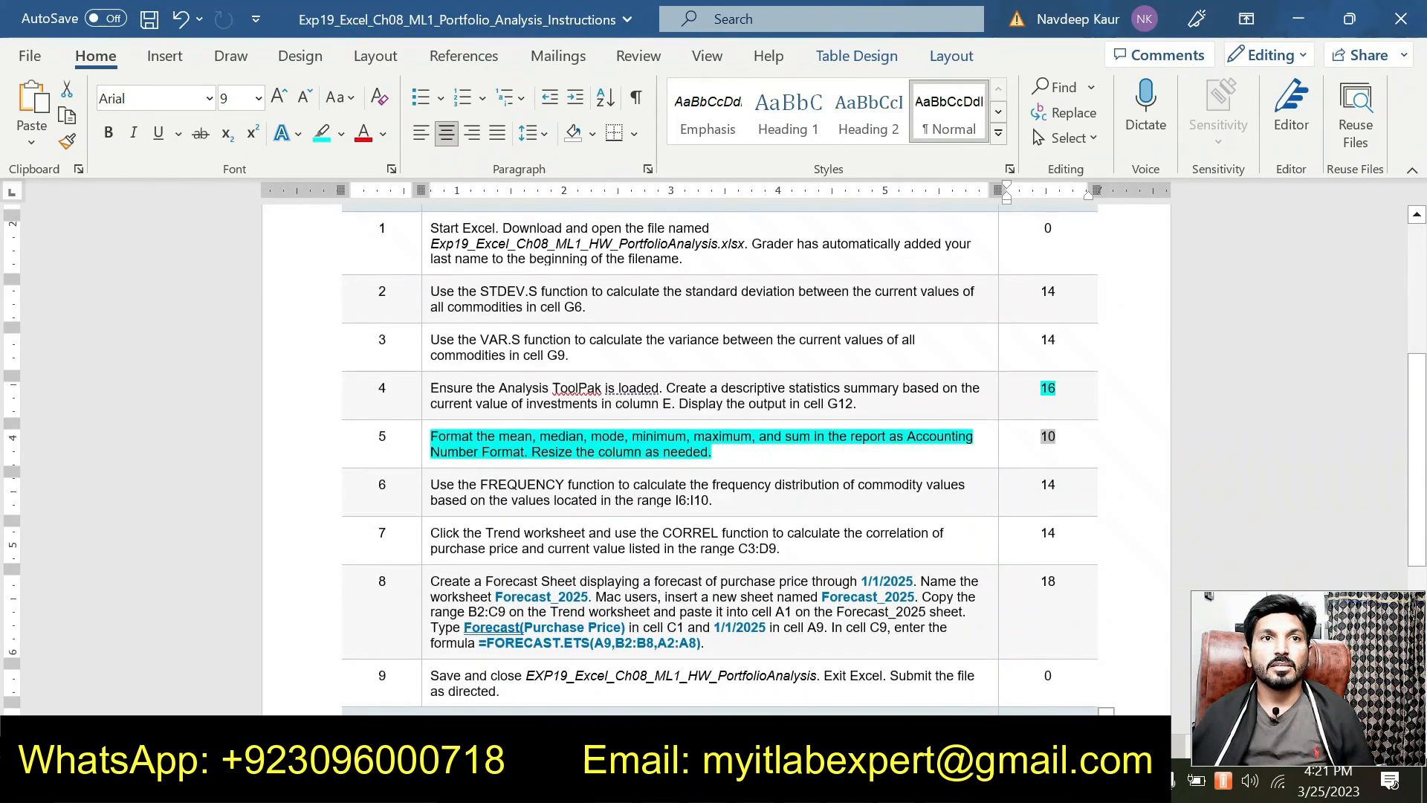
scroll(714, 459, "down", 1)
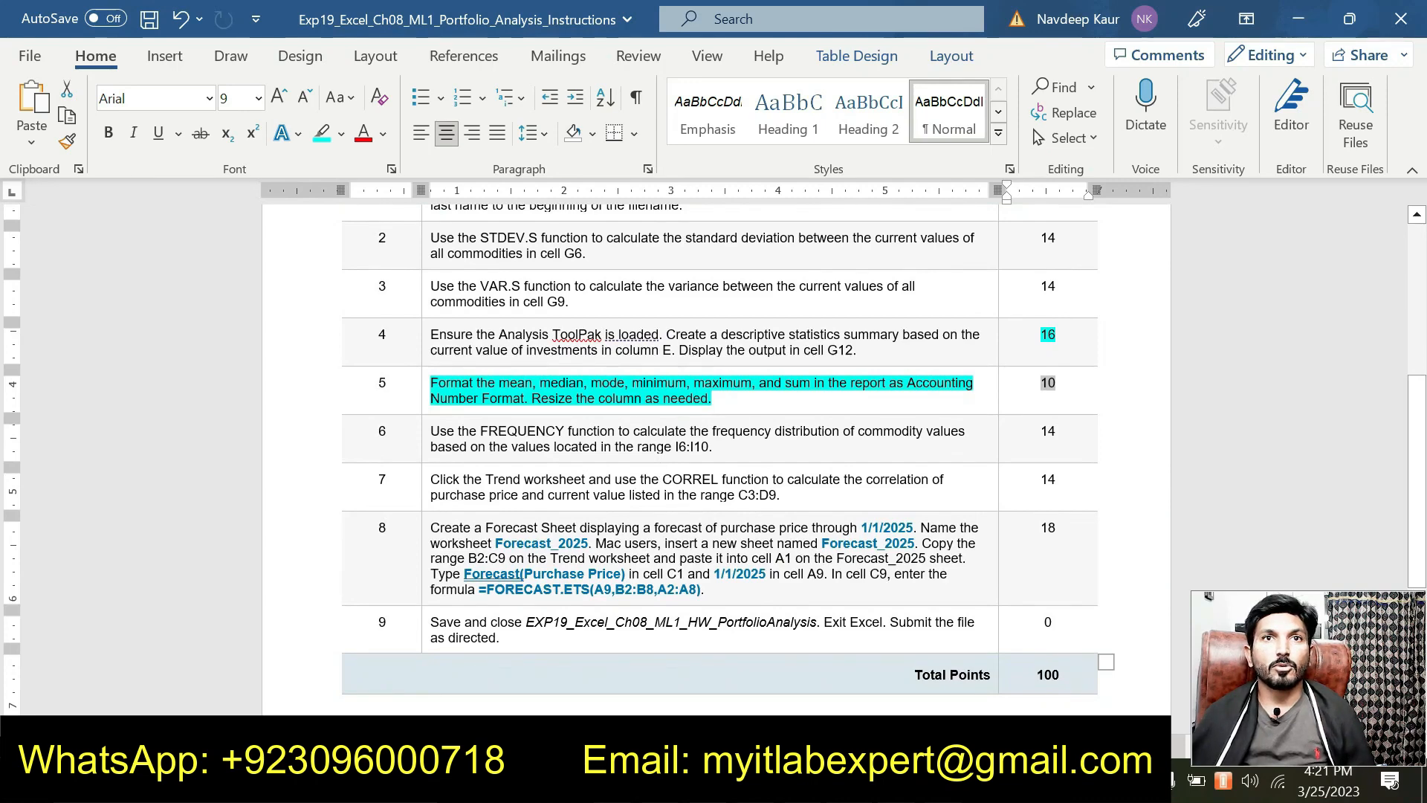
Step: Clear step 5's highlight and highlight step 6's FREQUENCY instruction for I6:I10 in cyan
left_click_drag(732, 399, 431, 382)
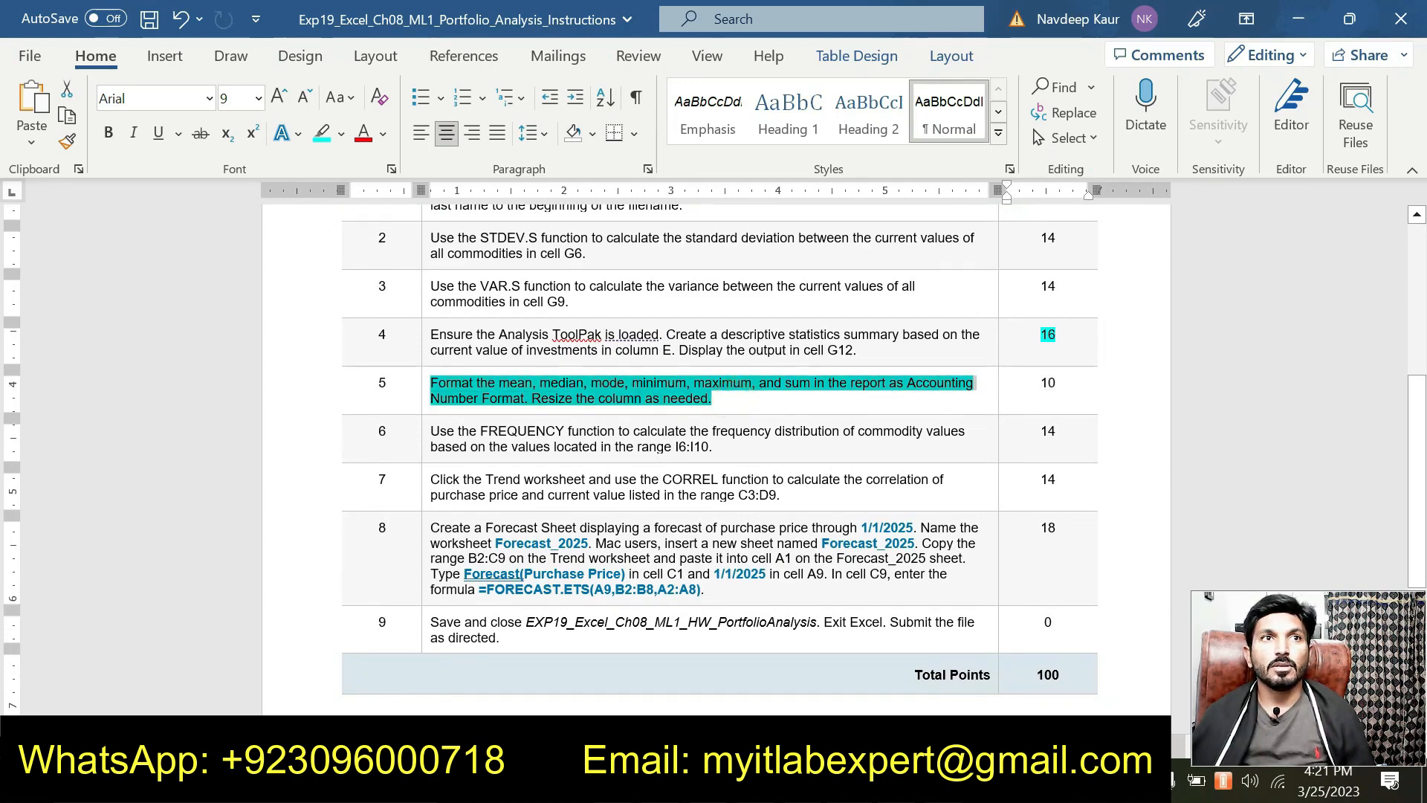
left_click(529, 344)
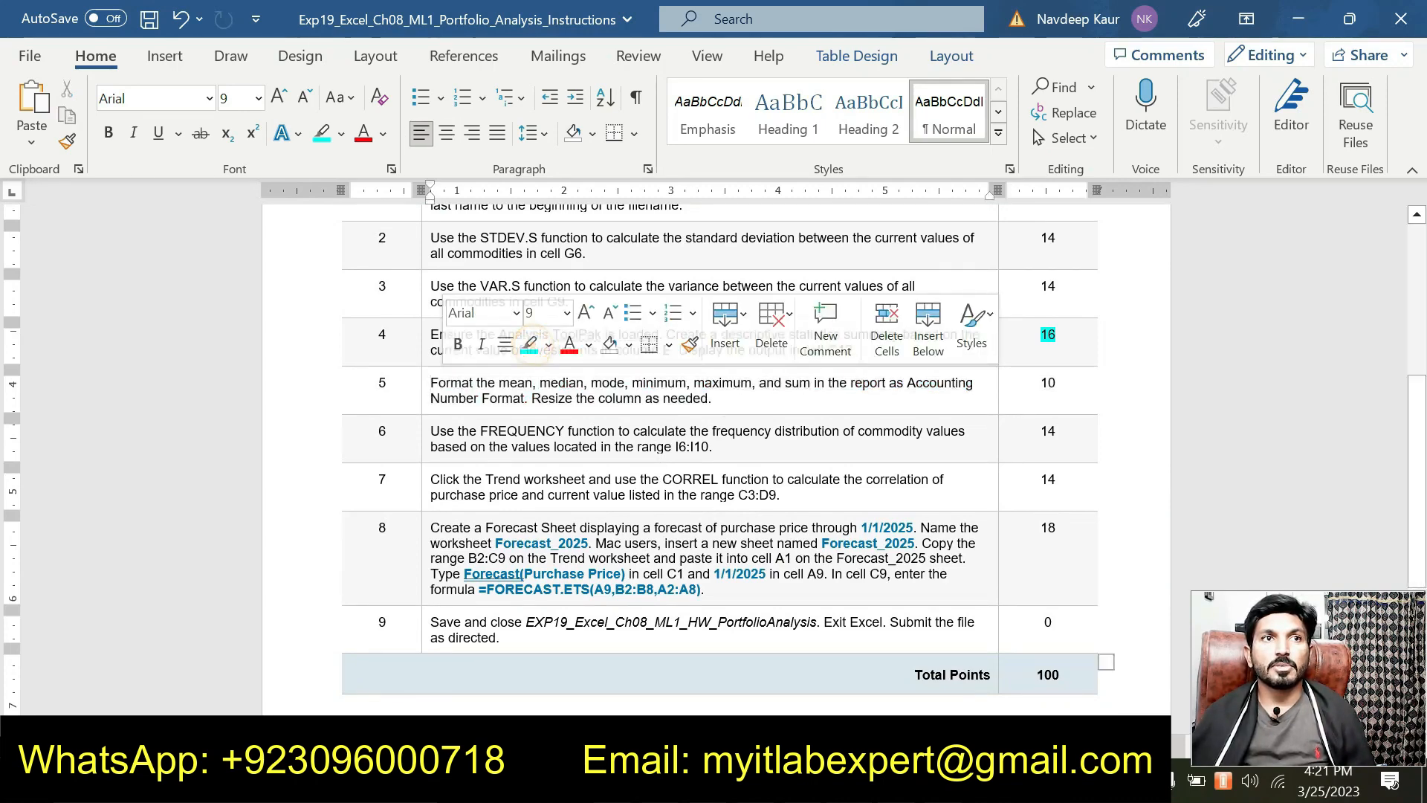
left_click_drag(431, 431, 712, 446)
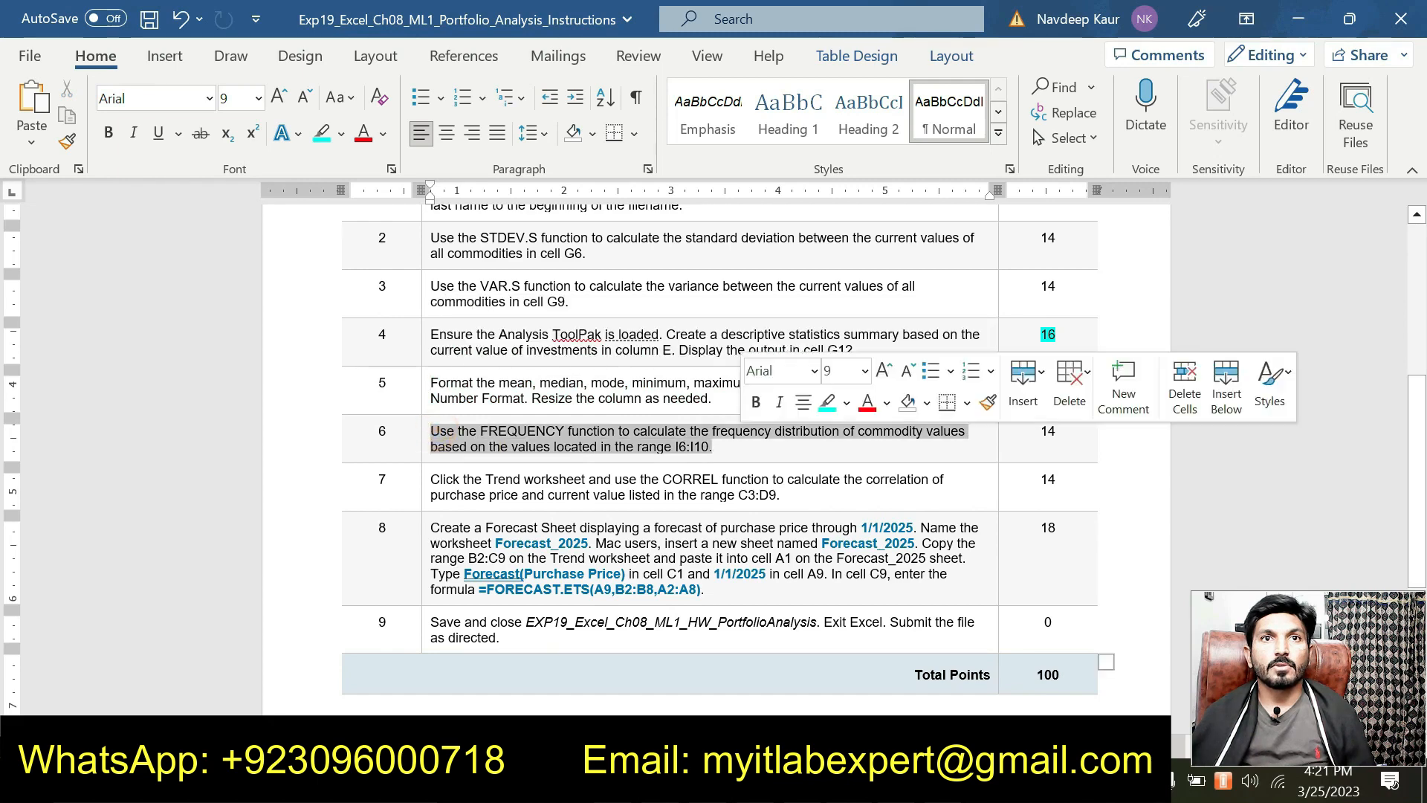
left_click(827, 402)
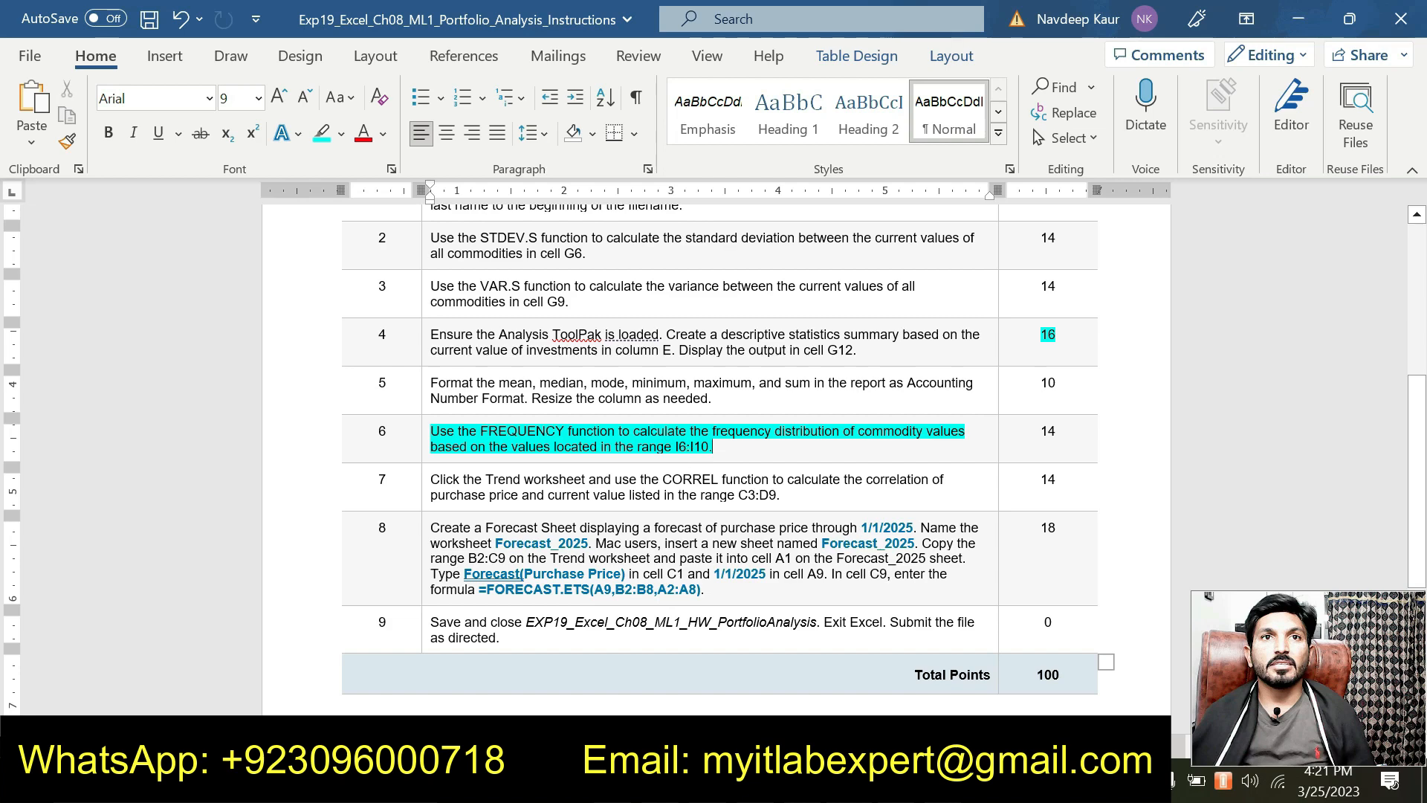
double_click(691, 447)
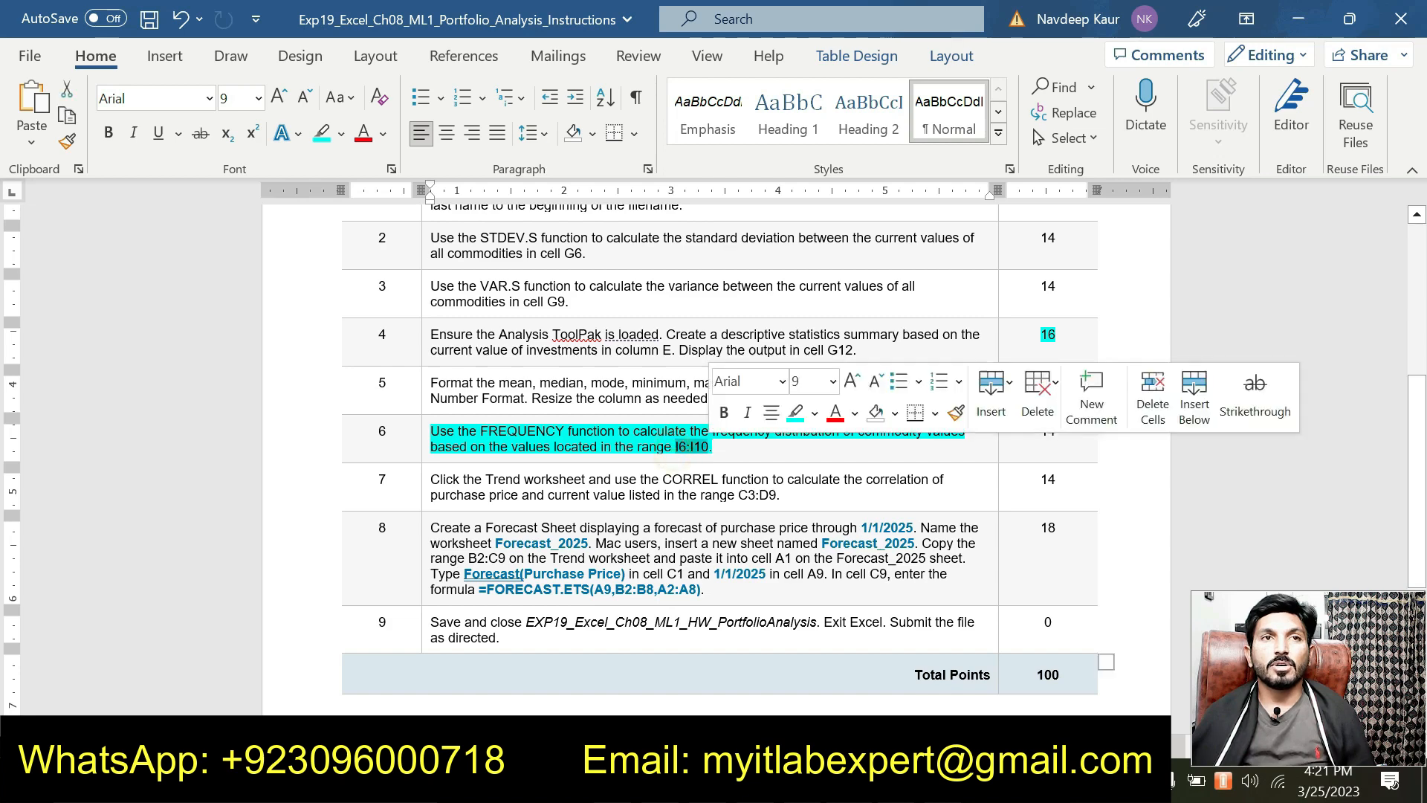
left_click(731, 454)
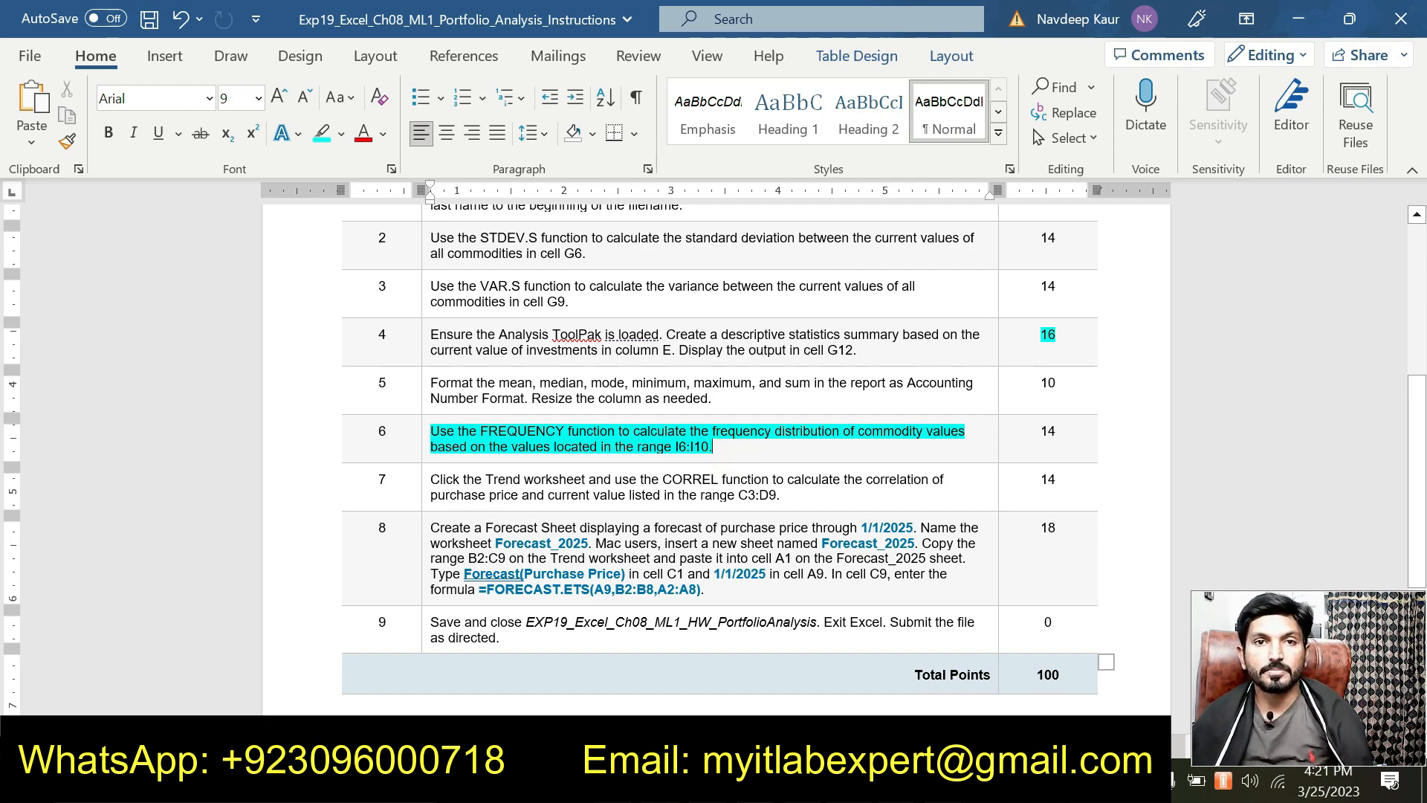
Step: Open and close the Editor pane, then return to the Excel workbook
key("F7")
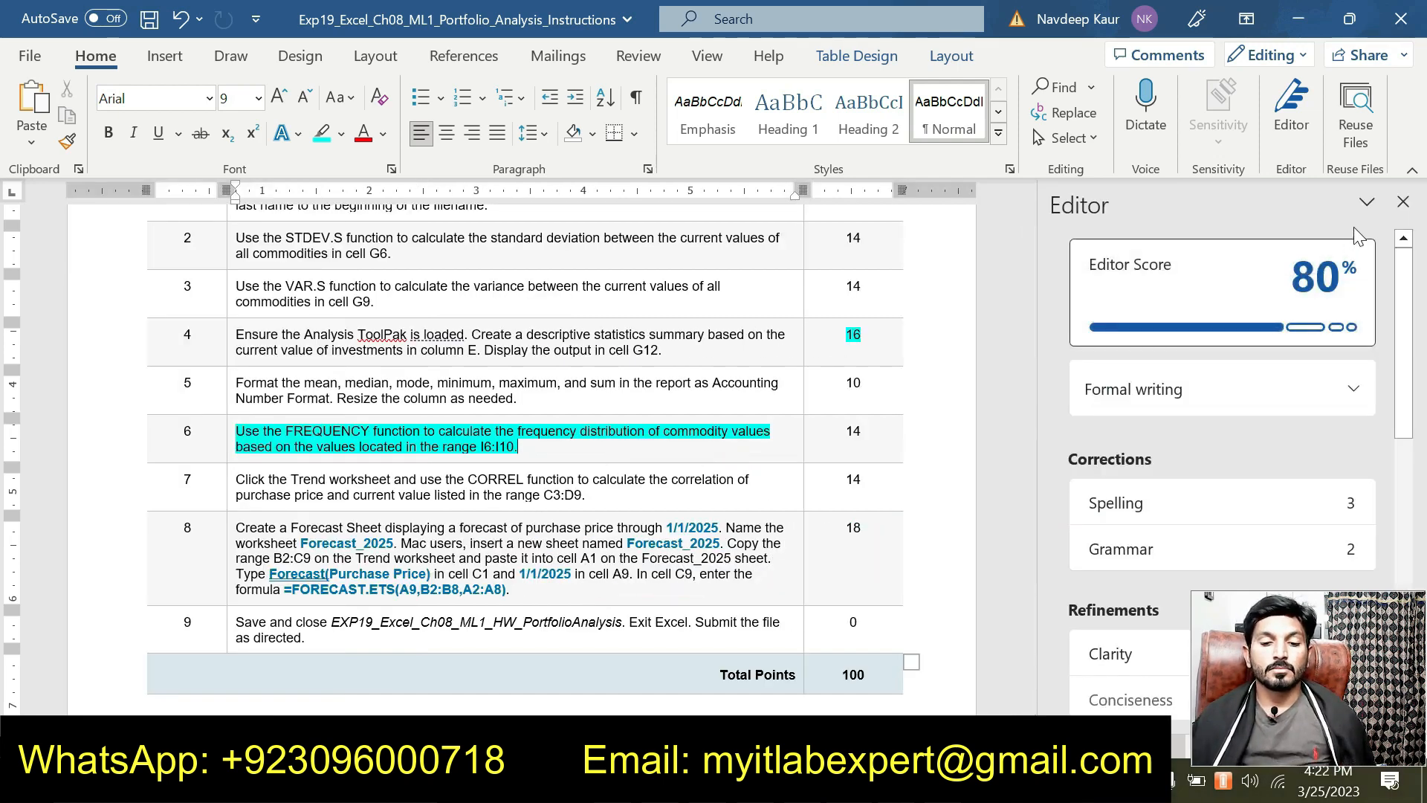
left_click(1402, 201)
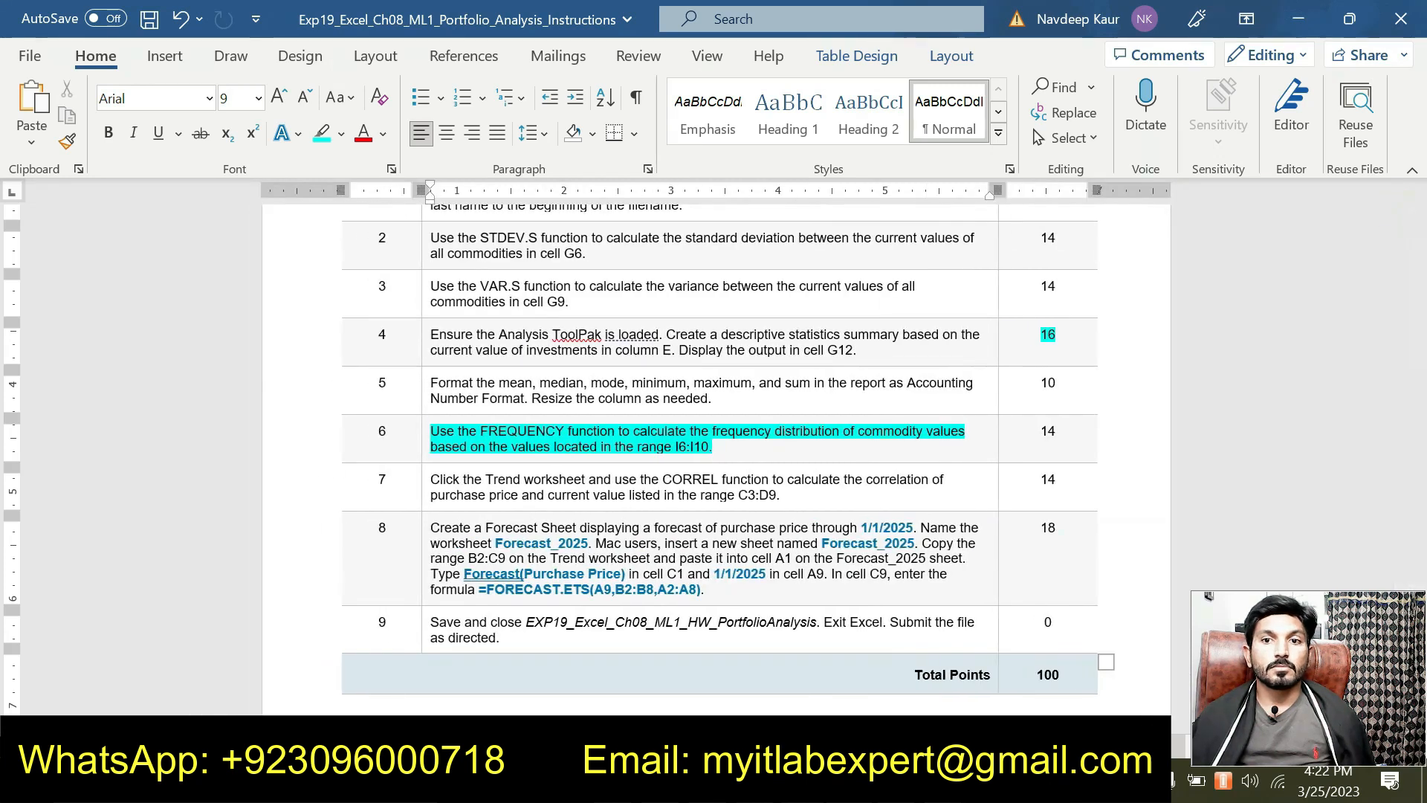
key("alt+Tab")
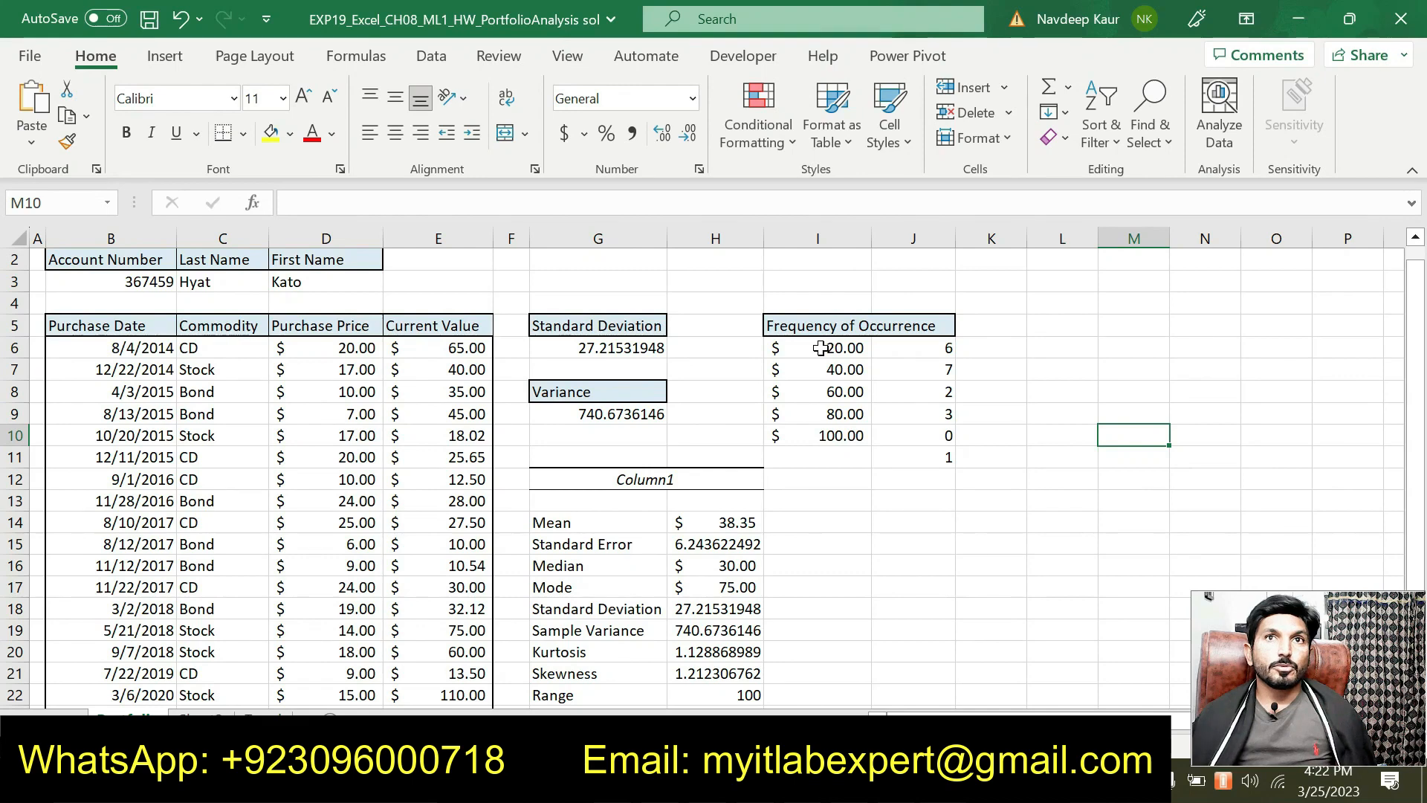
left_click_drag(819, 347, 824, 361)
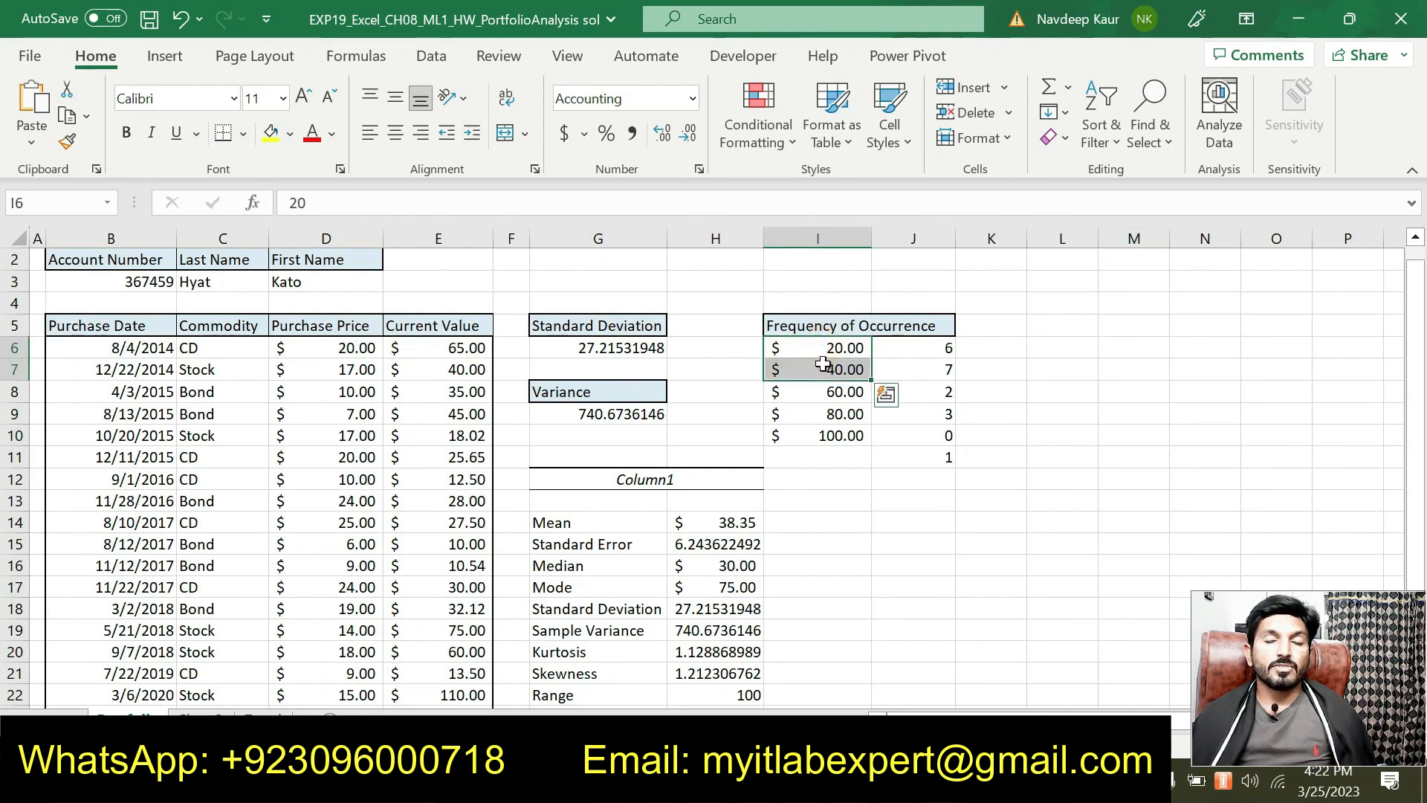
left_click(824, 342)
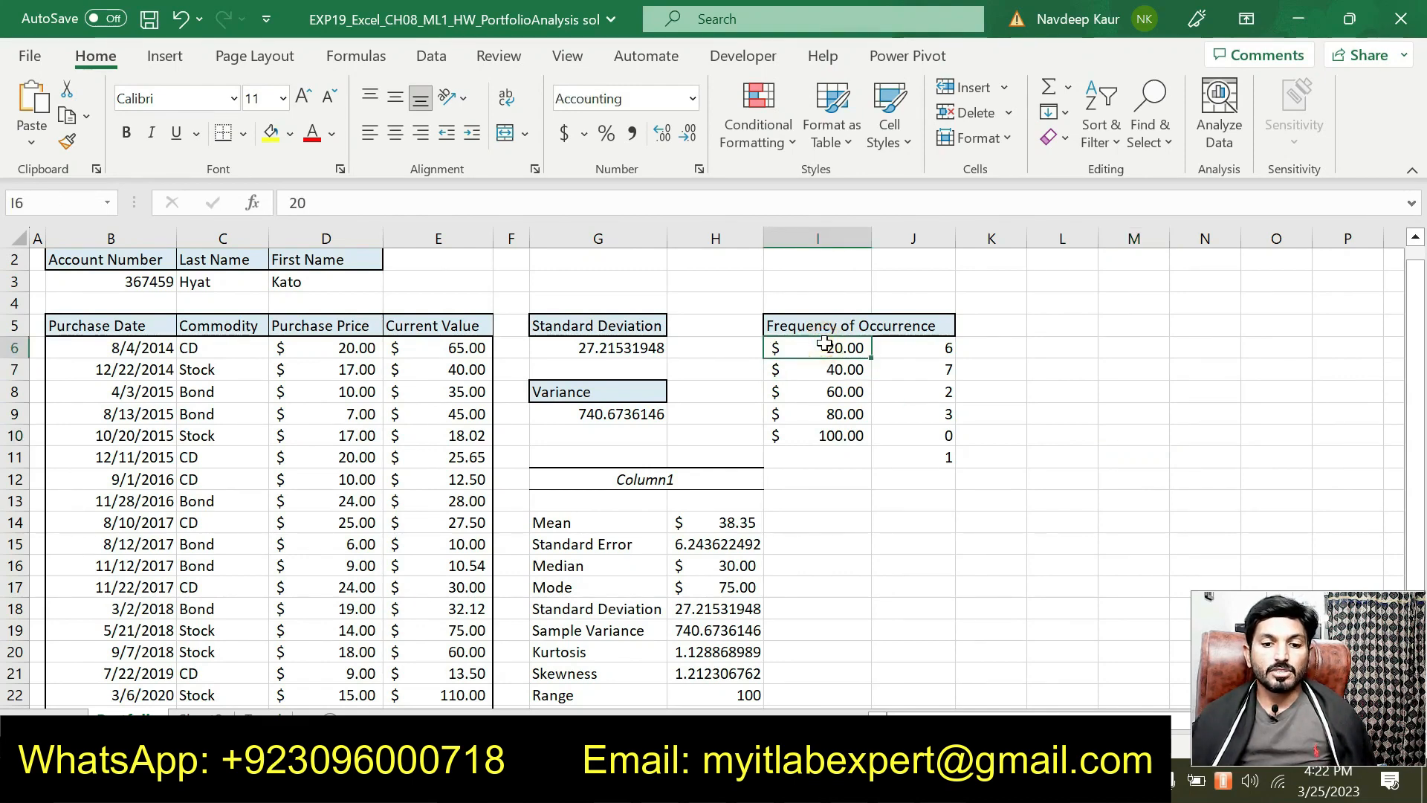
left_click(833, 436)
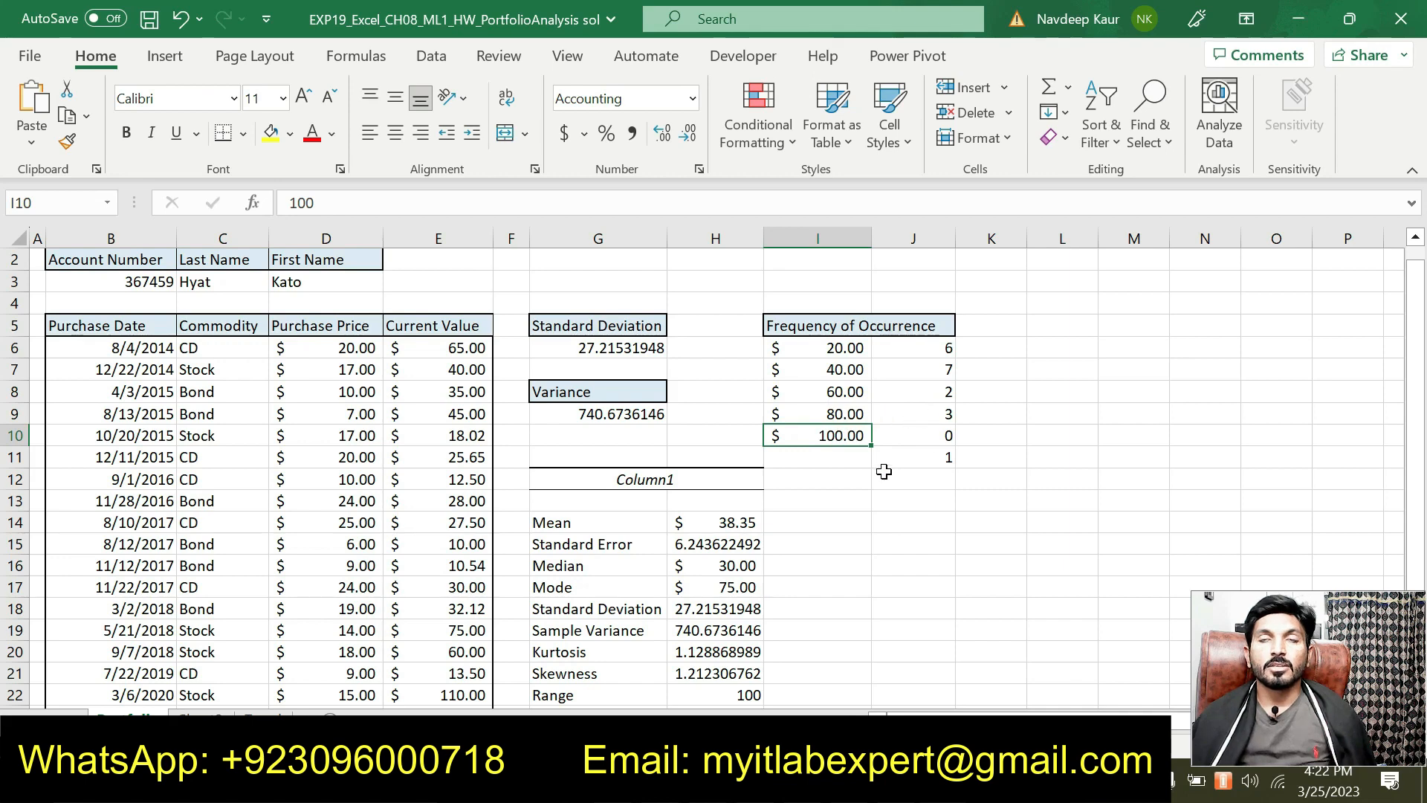
key("alt+Tab")
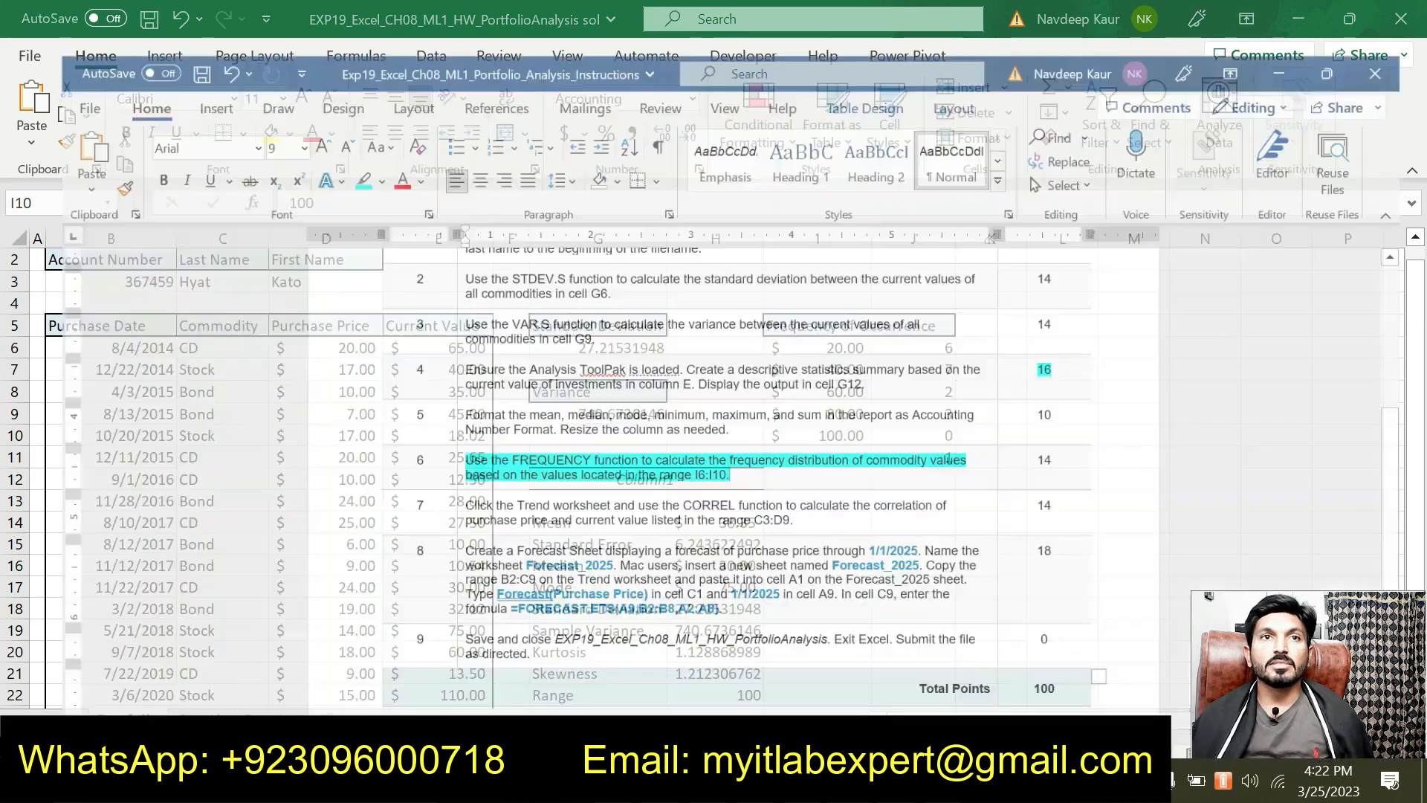
Step: Move the cyan highlight from item 6 to item 7's CORREL instruction
left_click_drag(723, 448, 433, 432)
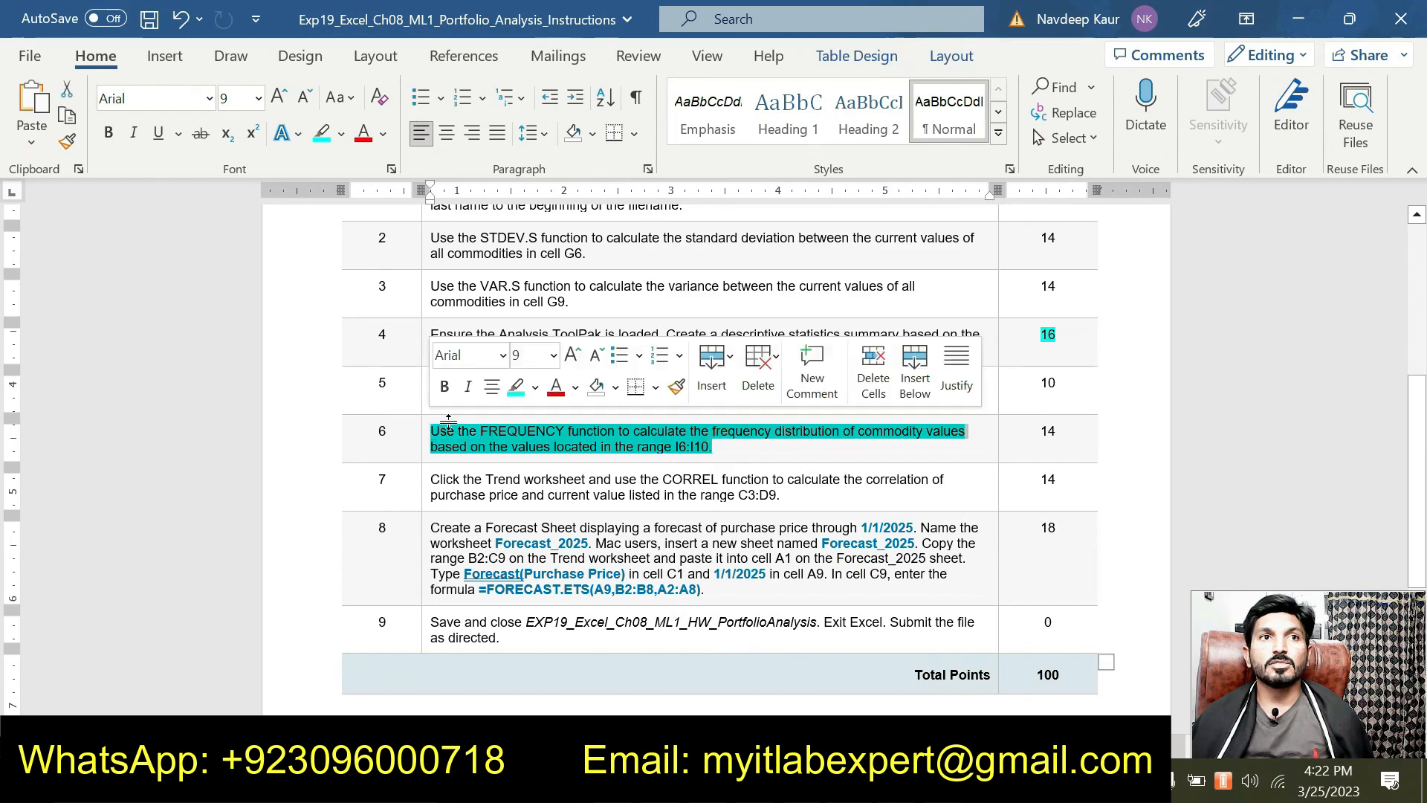
left_click(515, 387)
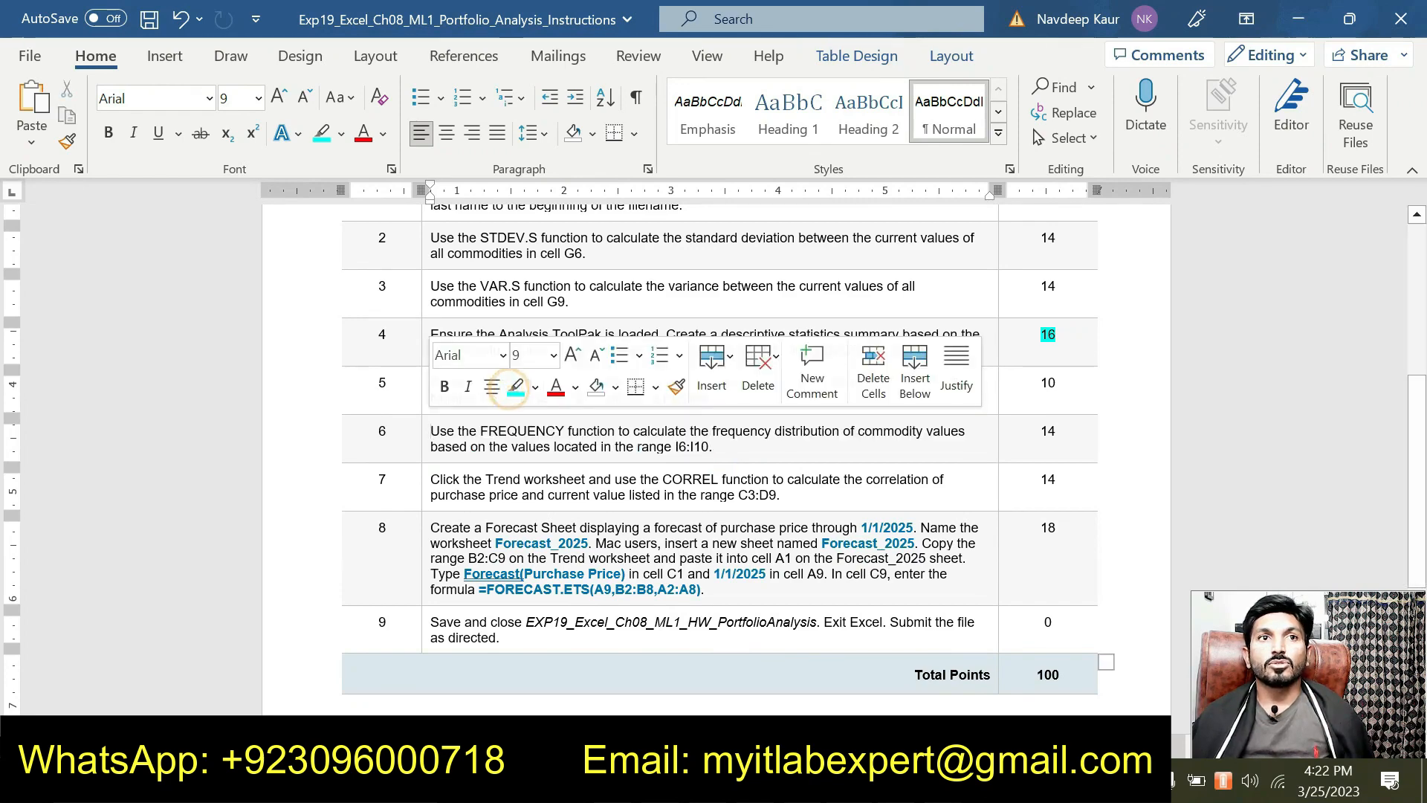
left_click_drag(426, 488, 780, 495)
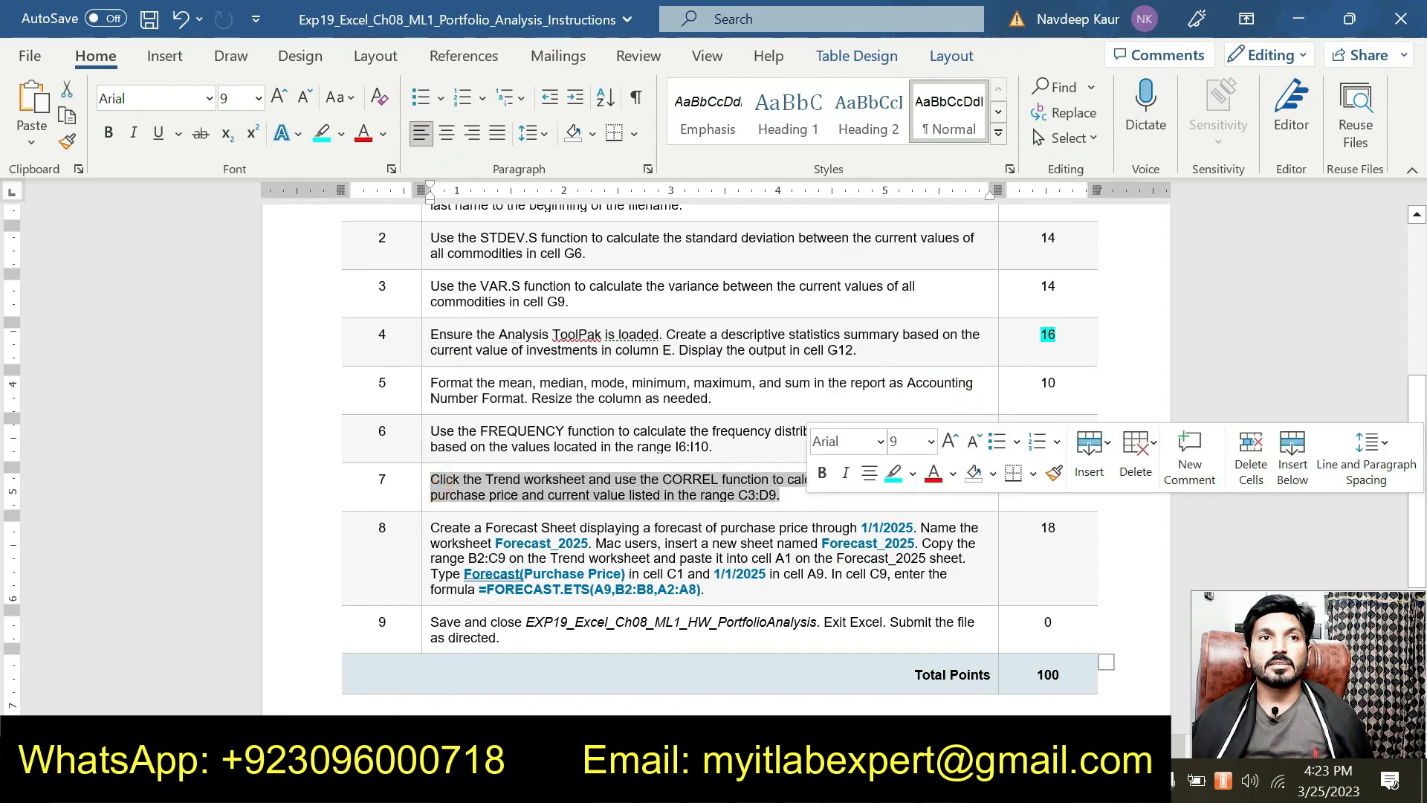
left_click(890, 474)
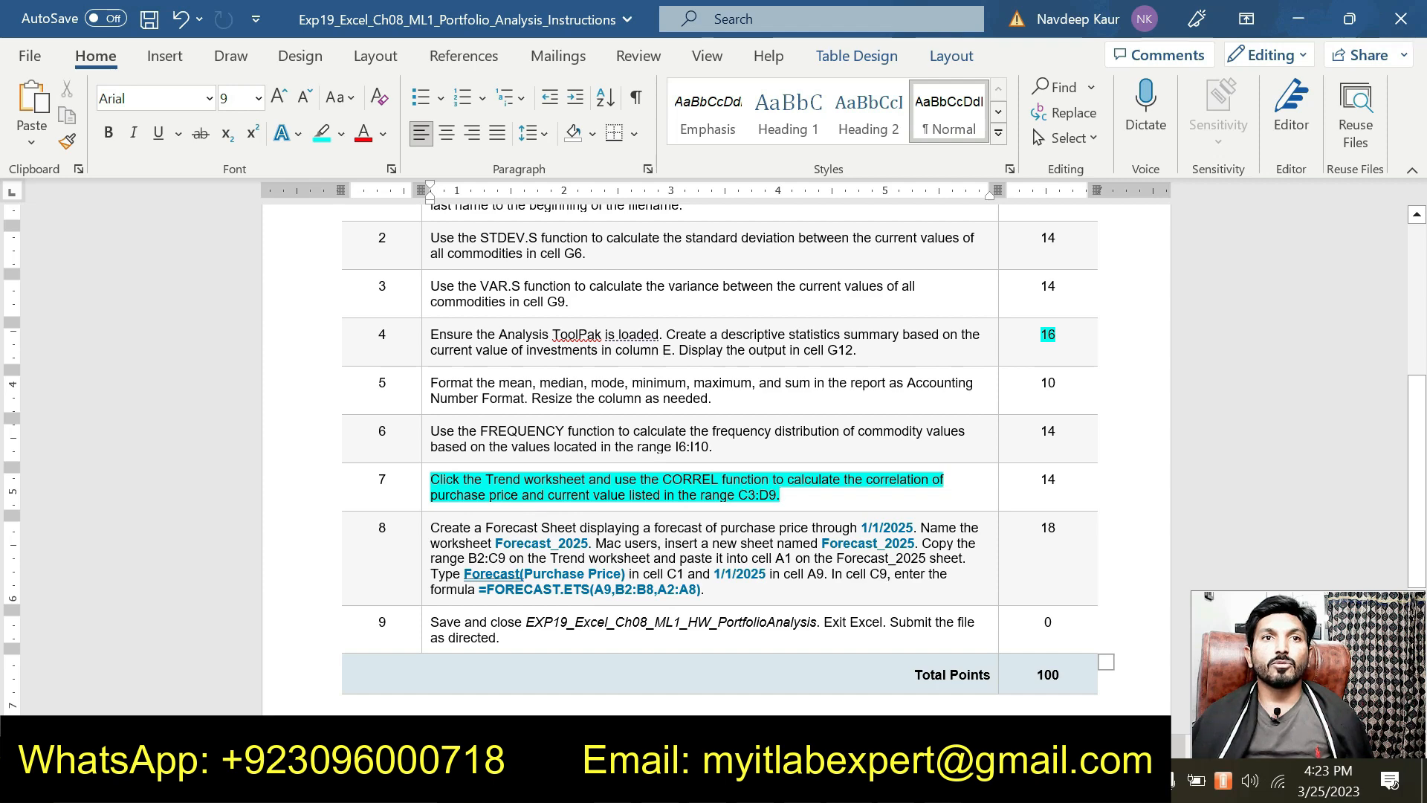
Step: Mark 'purchase price and current value' in item 7 green, then return to Excel
left_click_drag(489, 495, 593, 495)
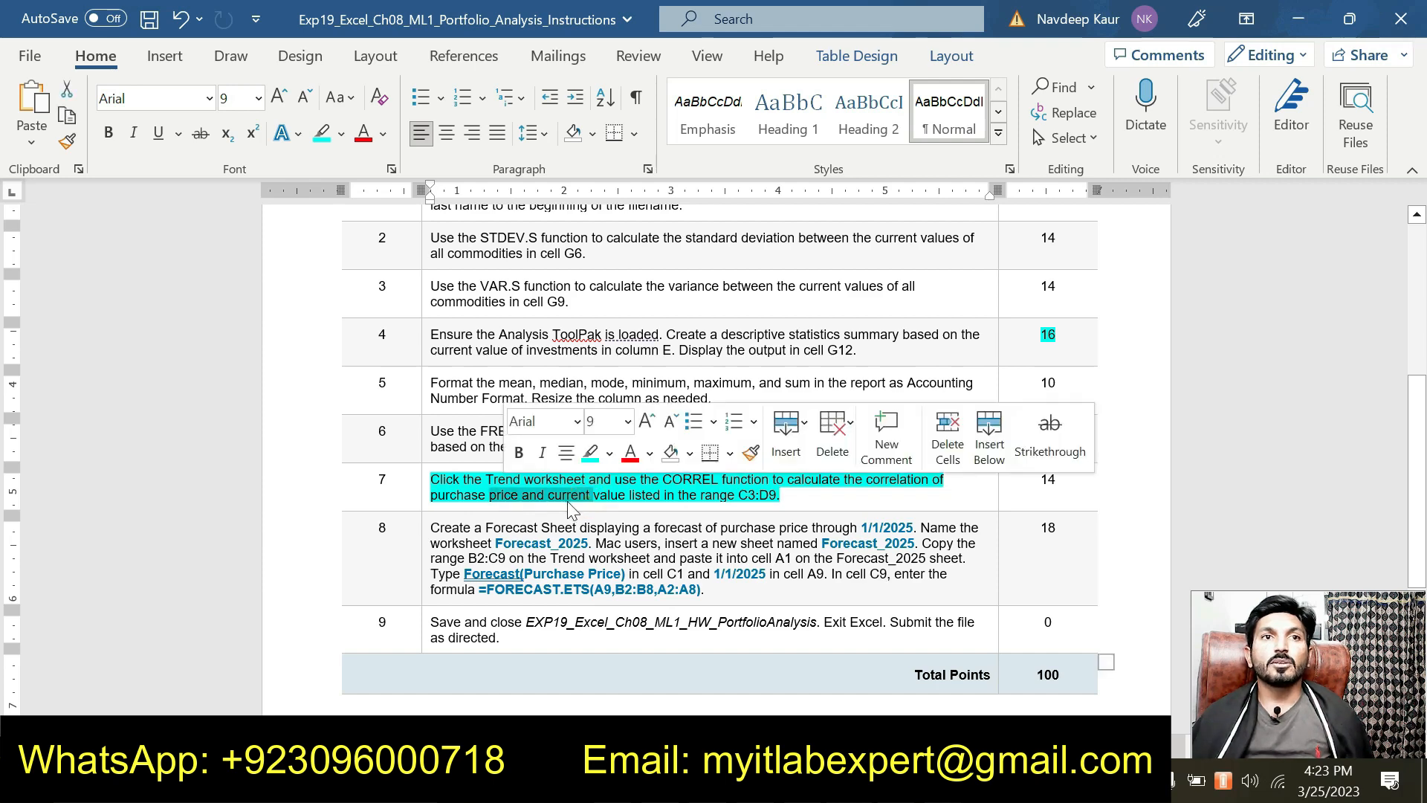
left_click(609, 453)
left_click(622, 483)
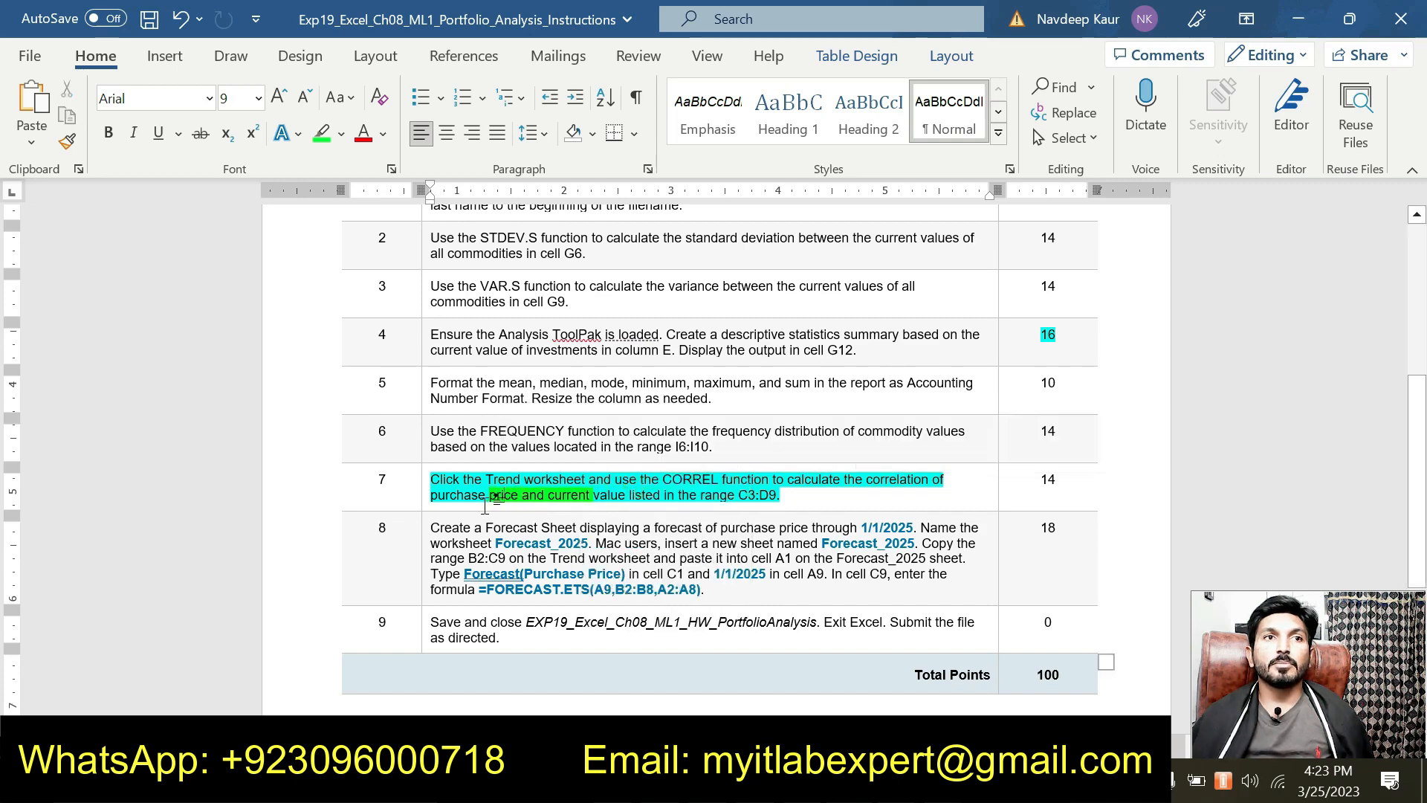
left_click_drag(431, 495, 624, 504)
left_click(707, 460)
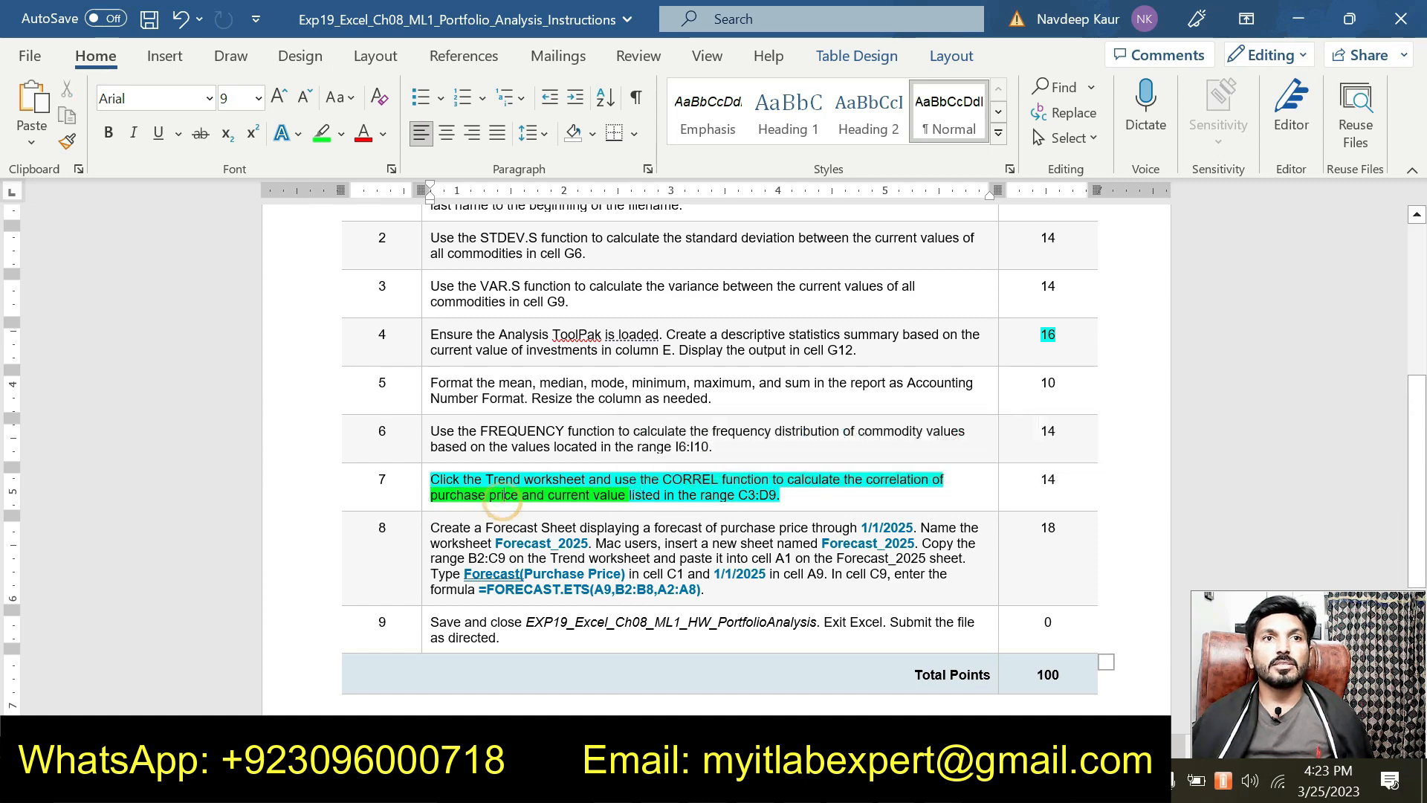
left_click_drag(437, 494, 520, 497)
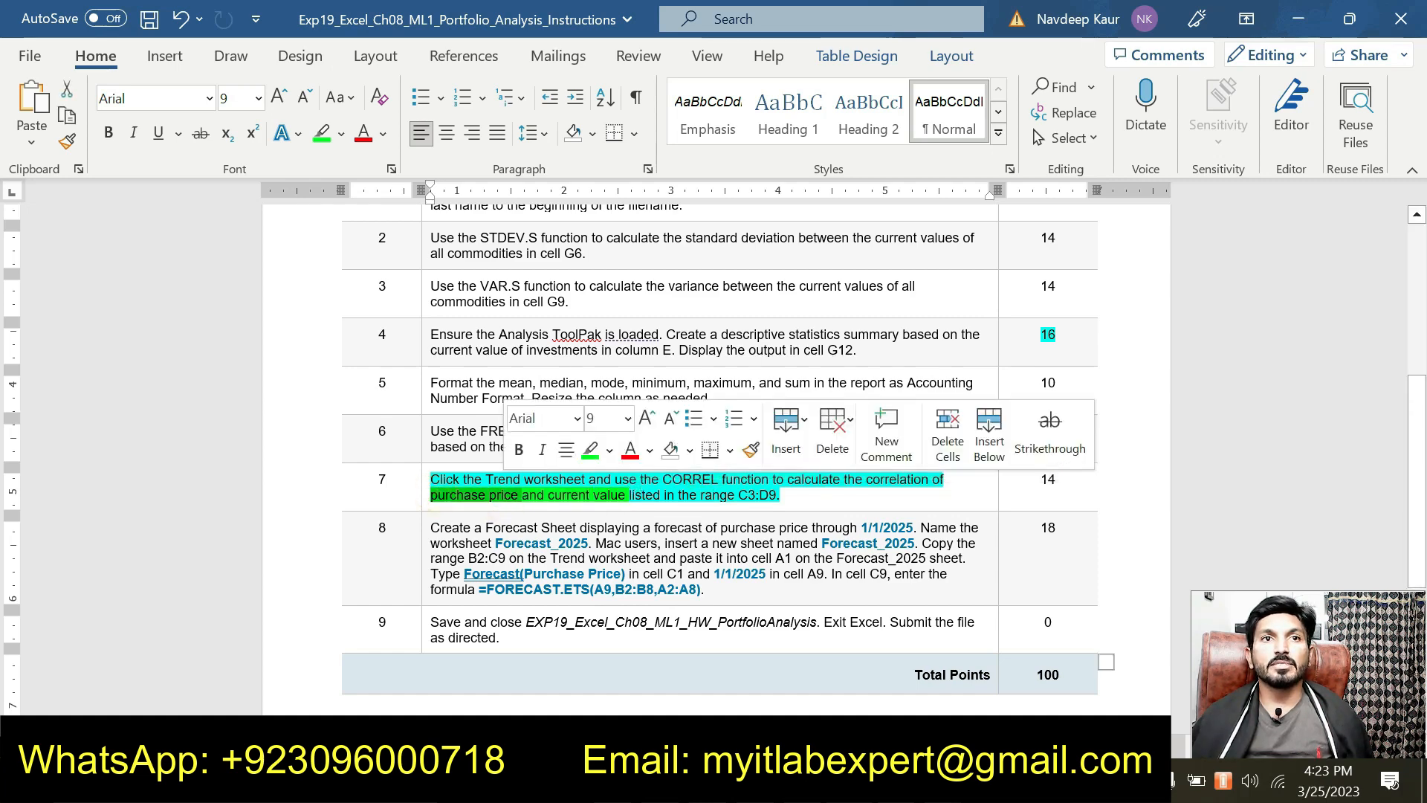
left_click(595, 499)
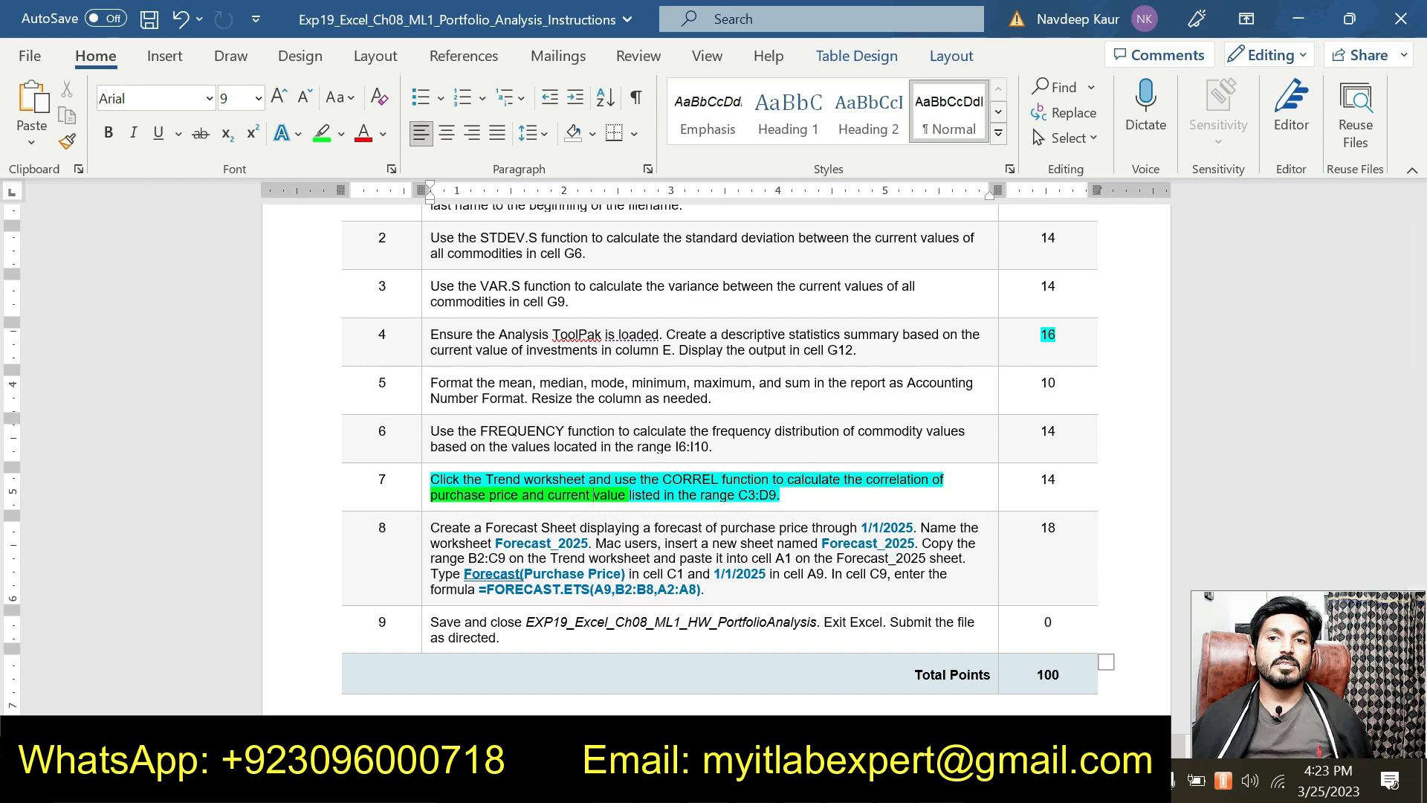
left_click(942, 780)
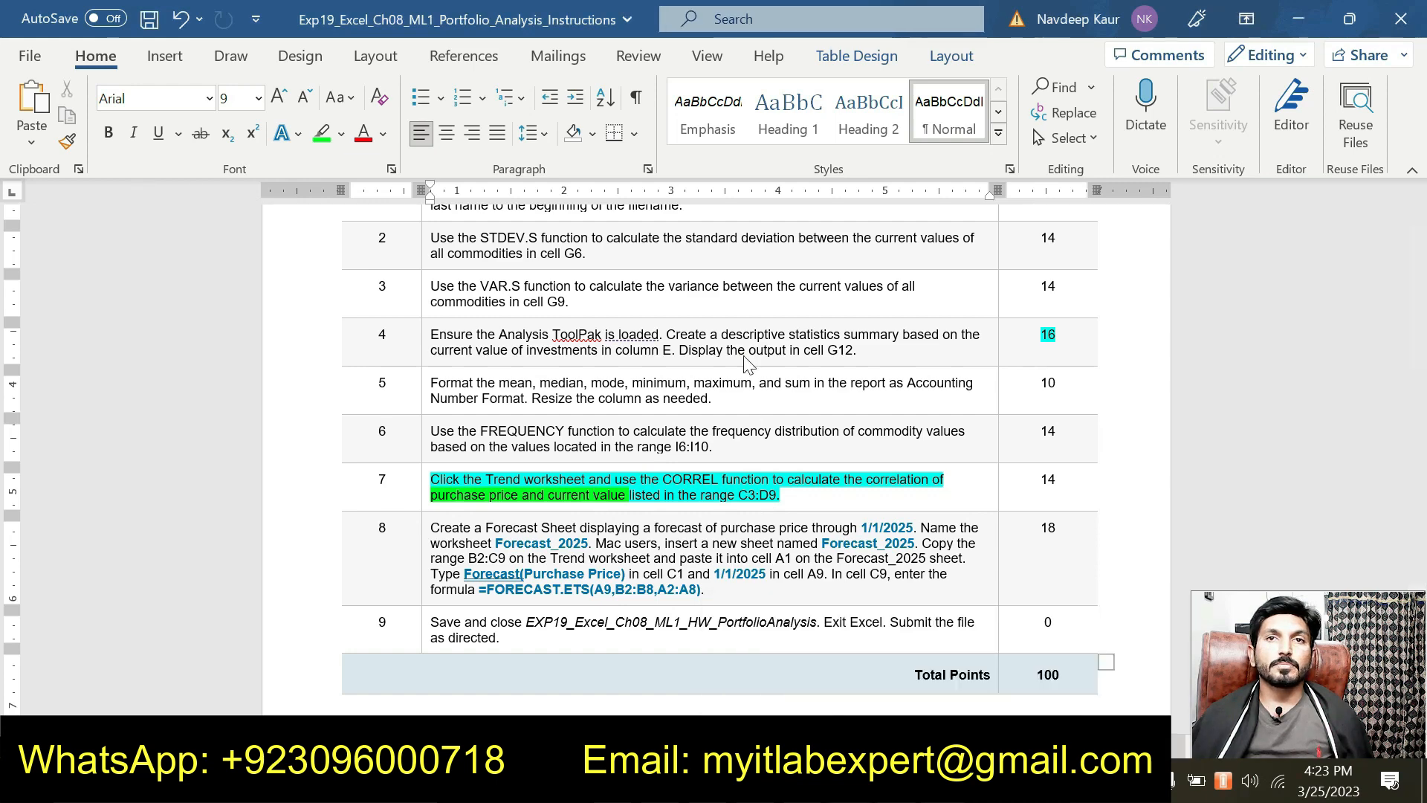
key("alt+Tab")
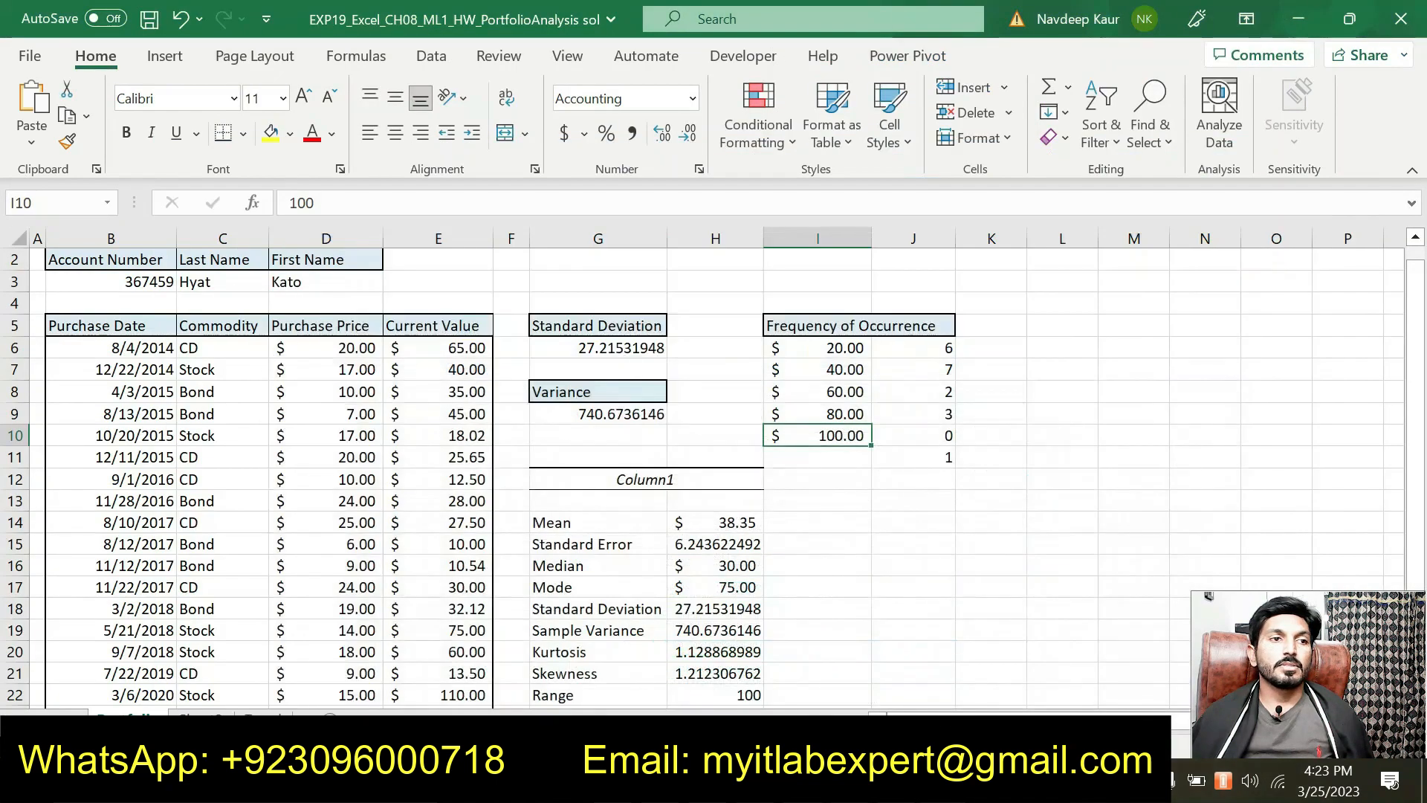
left_click(263, 720)
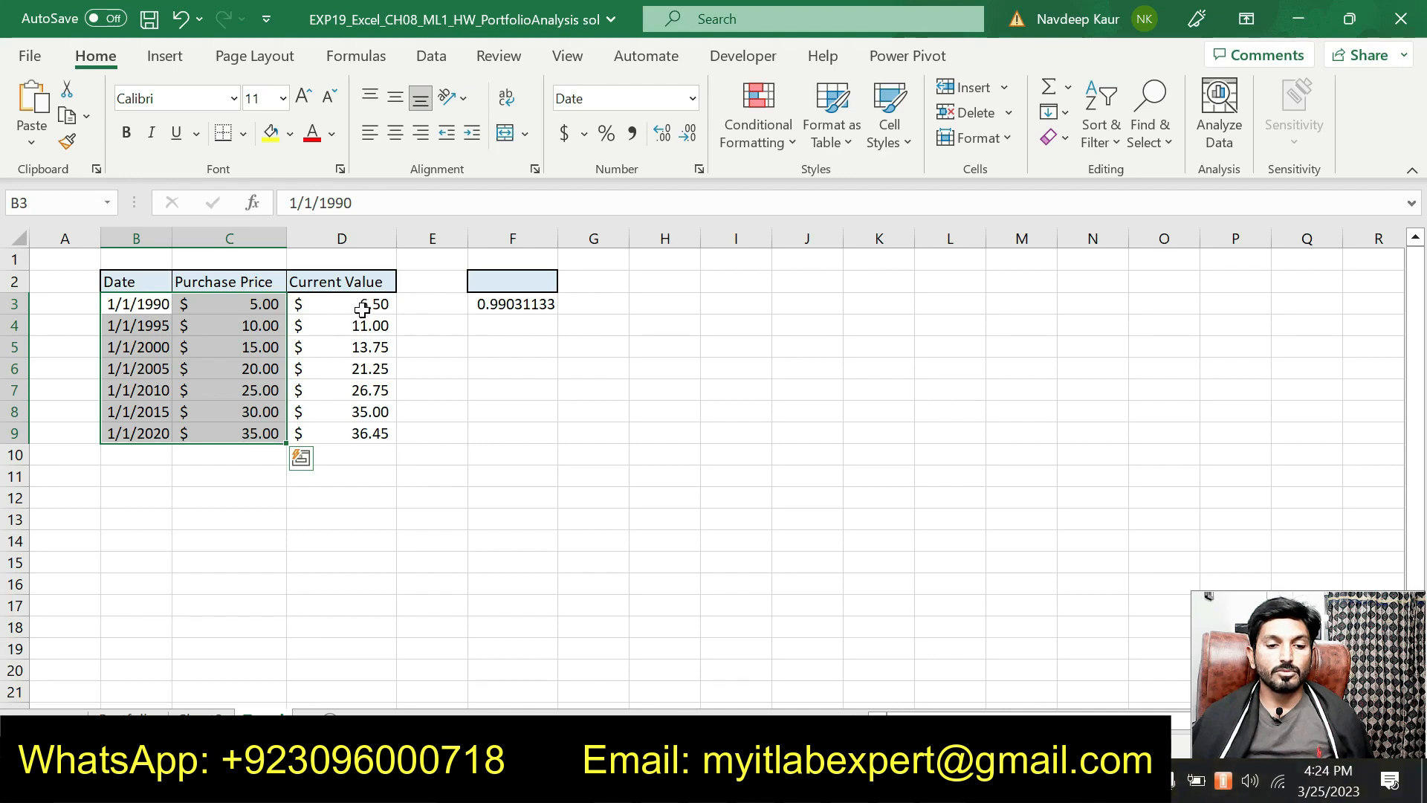
key("alt+Tab")
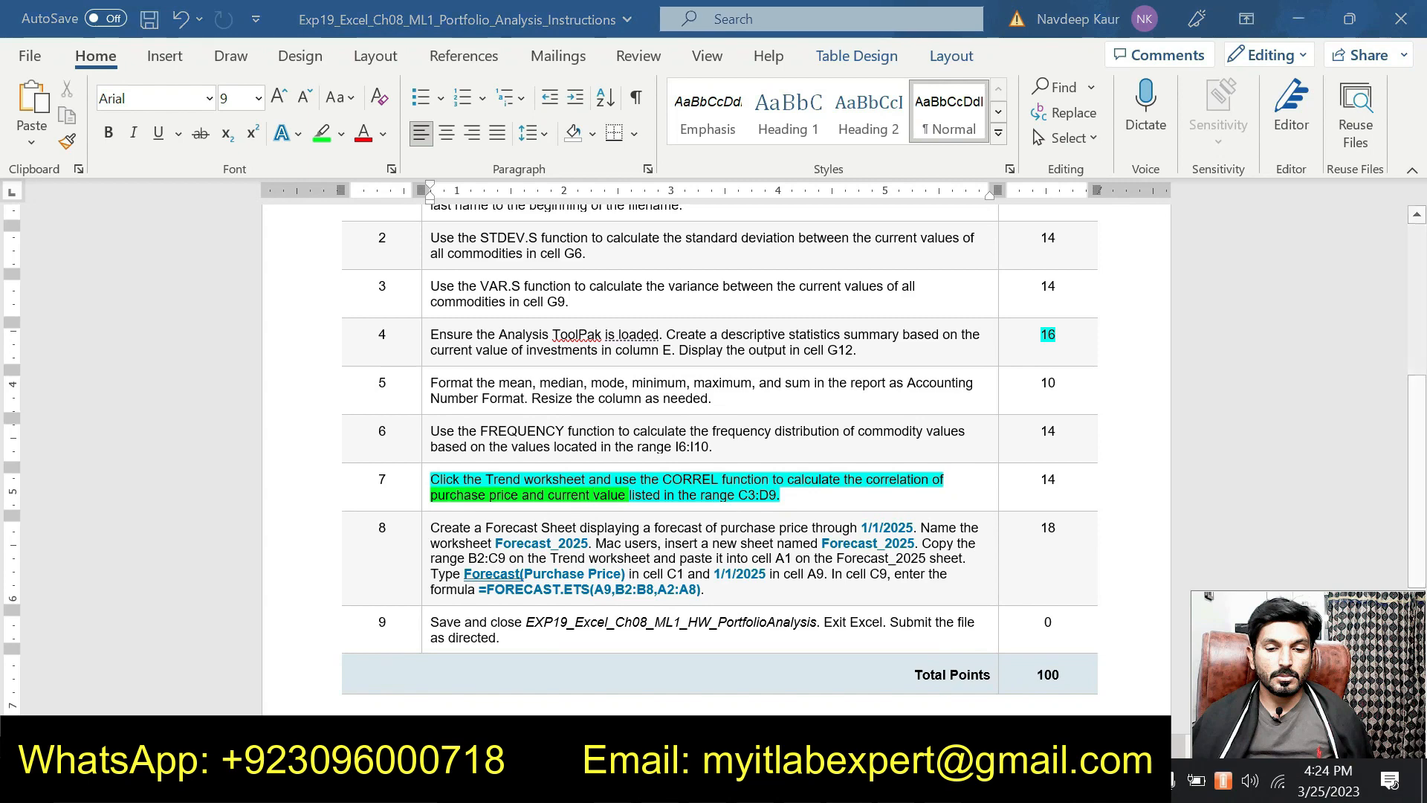
key("alt+Tab")
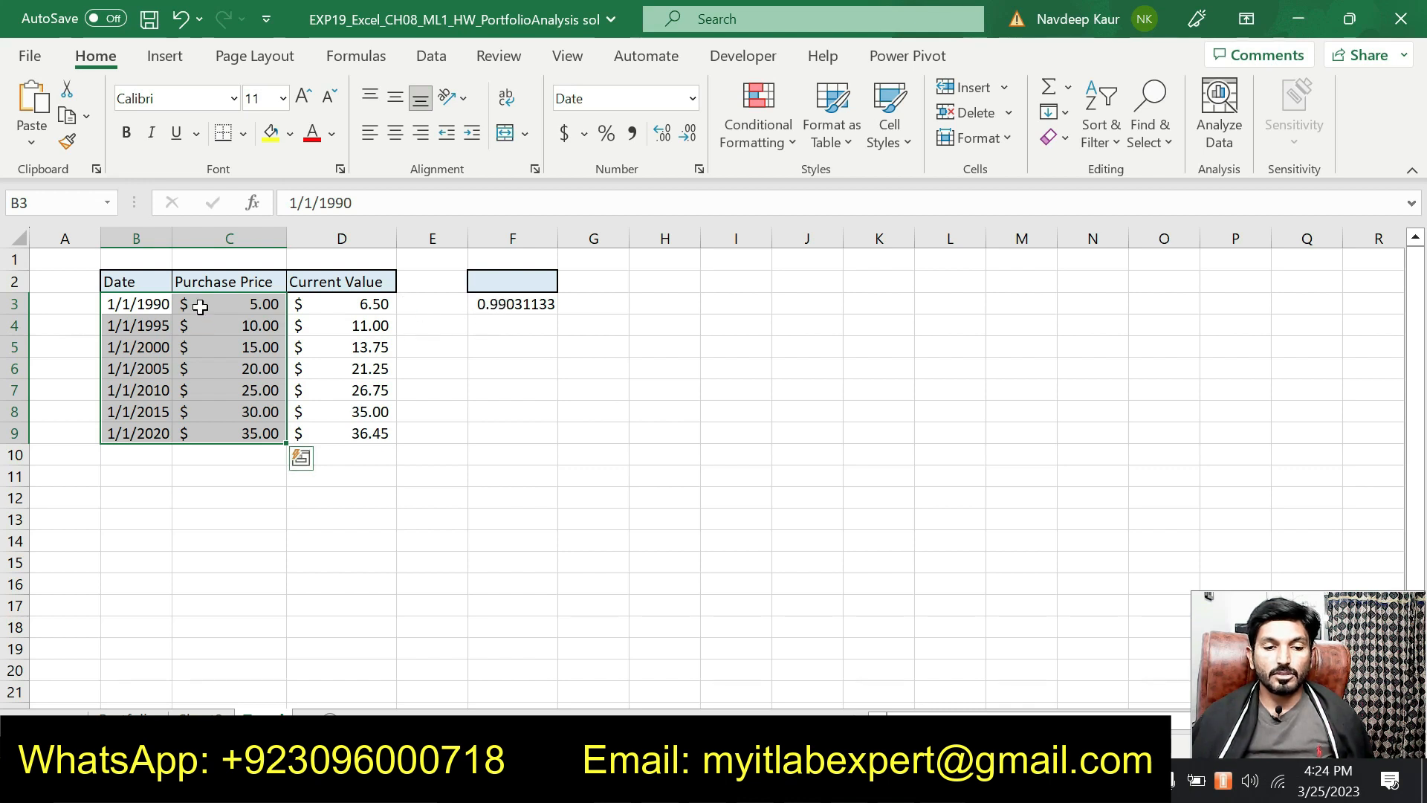
left_click(226, 281)
left_click(364, 284)
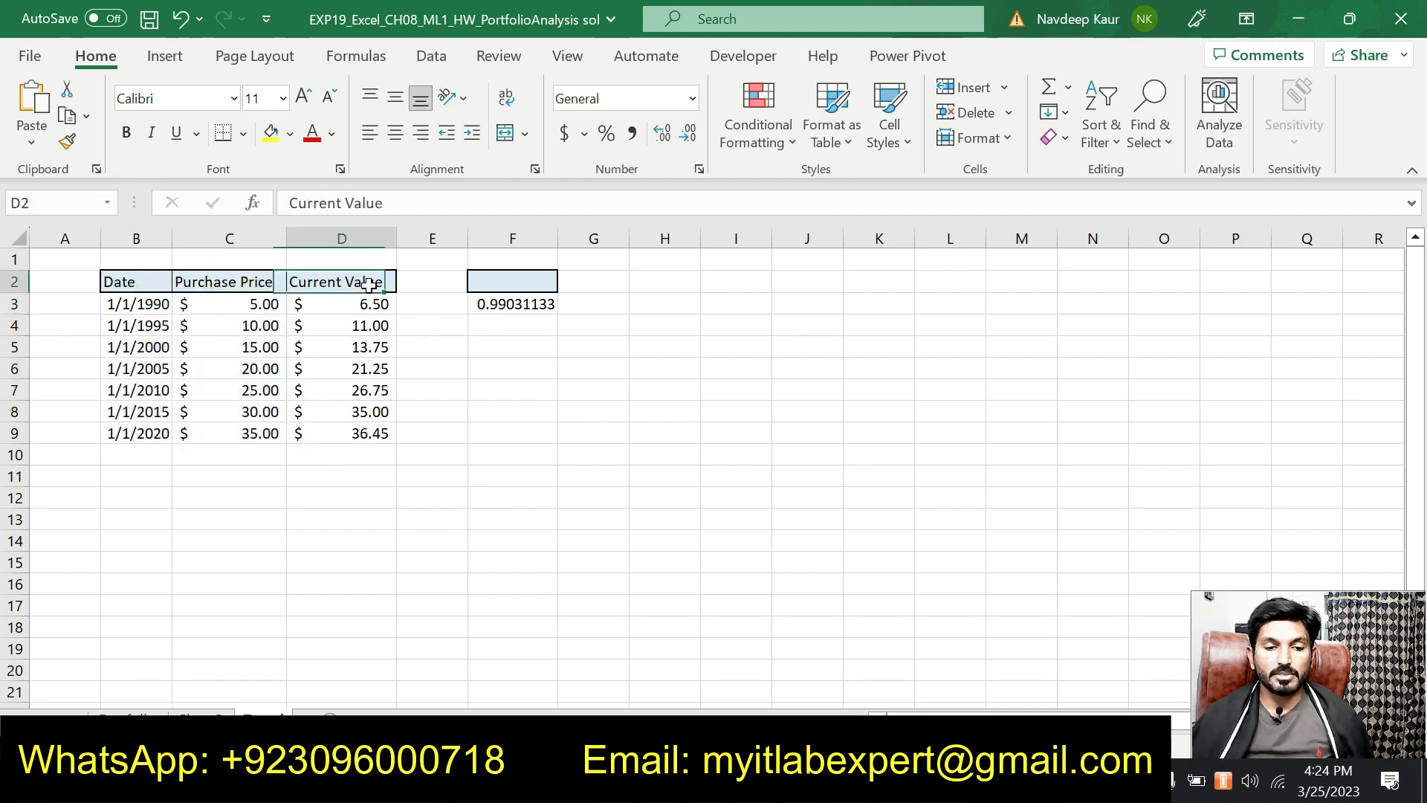
left_click_drag(358, 301, 430, 303)
left_click_drag(236, 278, 382, 431)
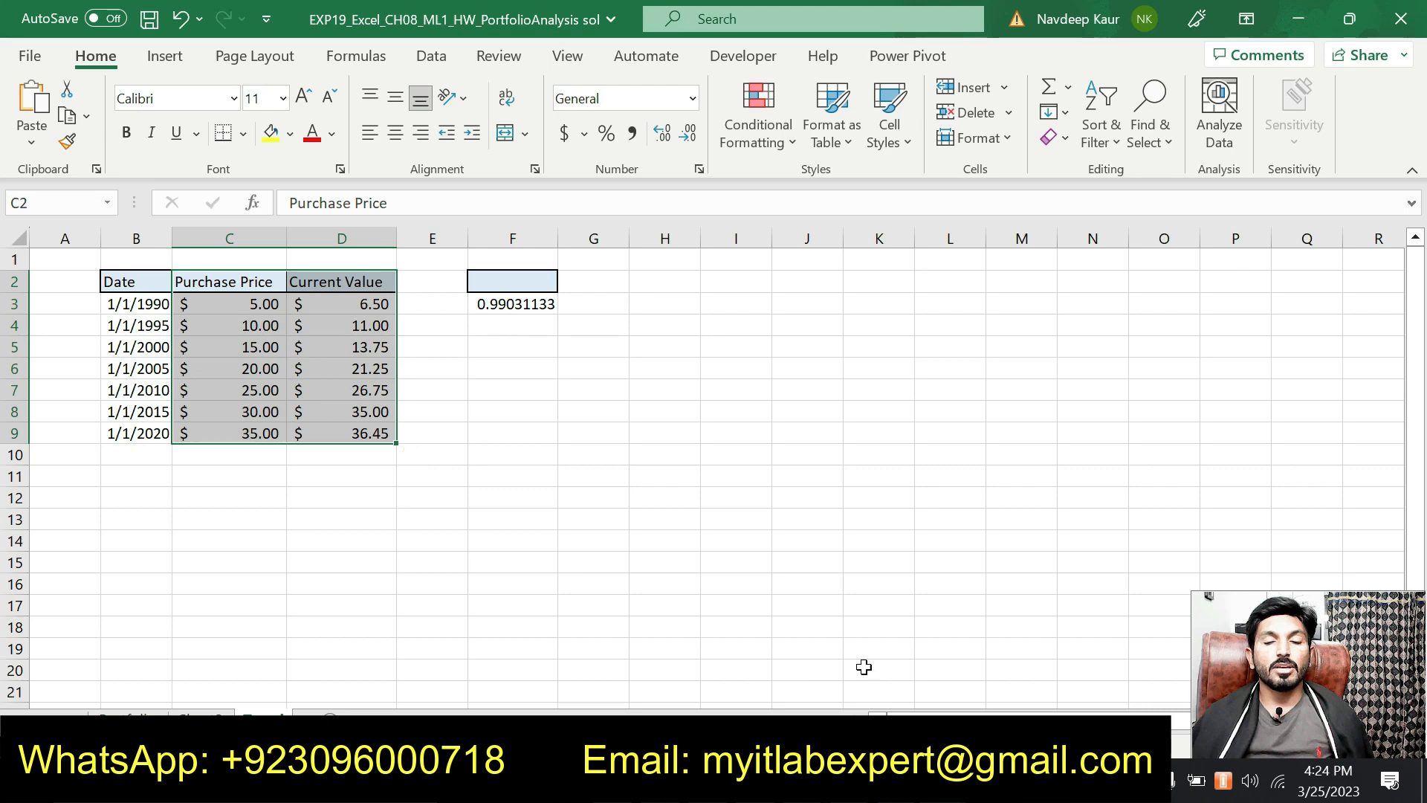
key("alt+Tab")
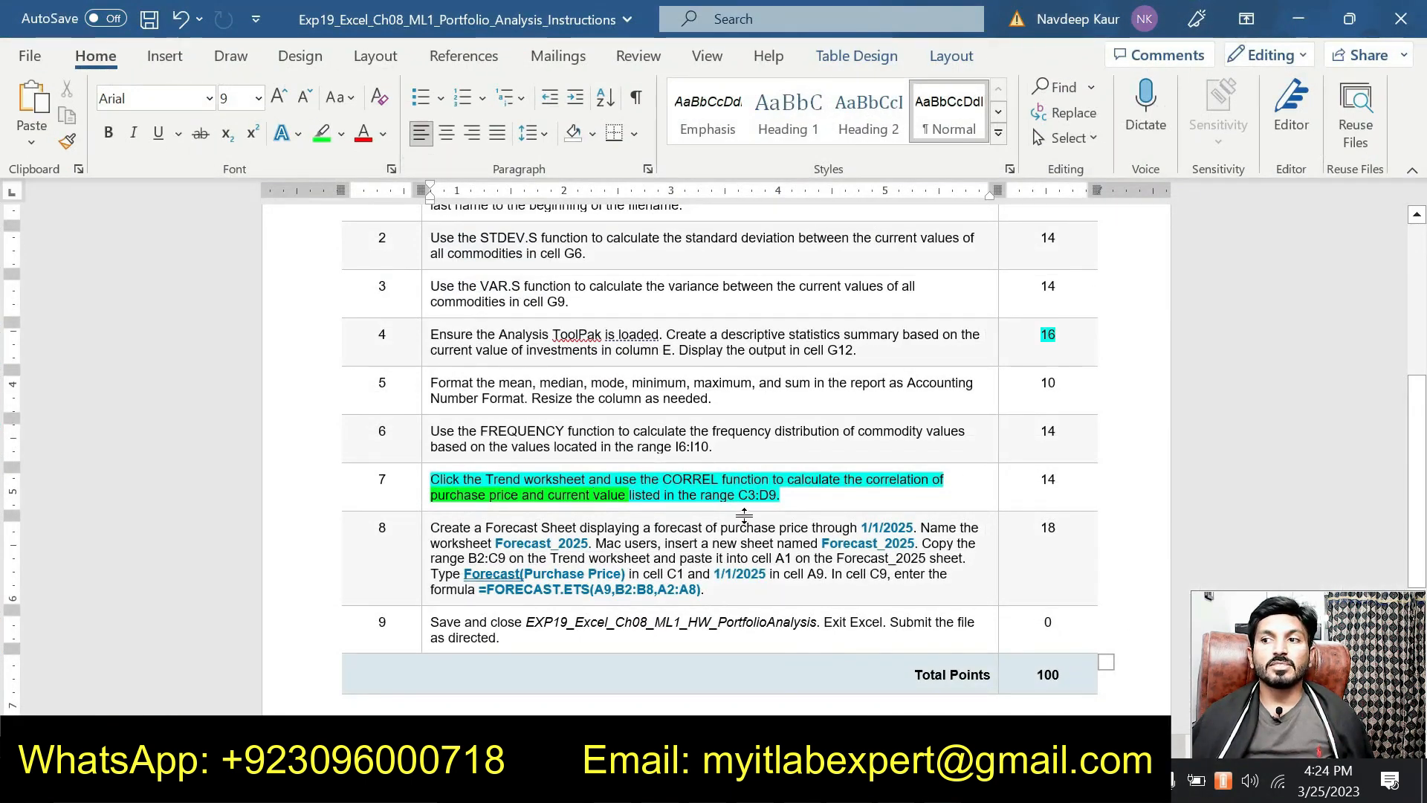
Step: Remove all highlighting from item 7's CORREL instruction
left_click_drag(784, 496, 432, 480)
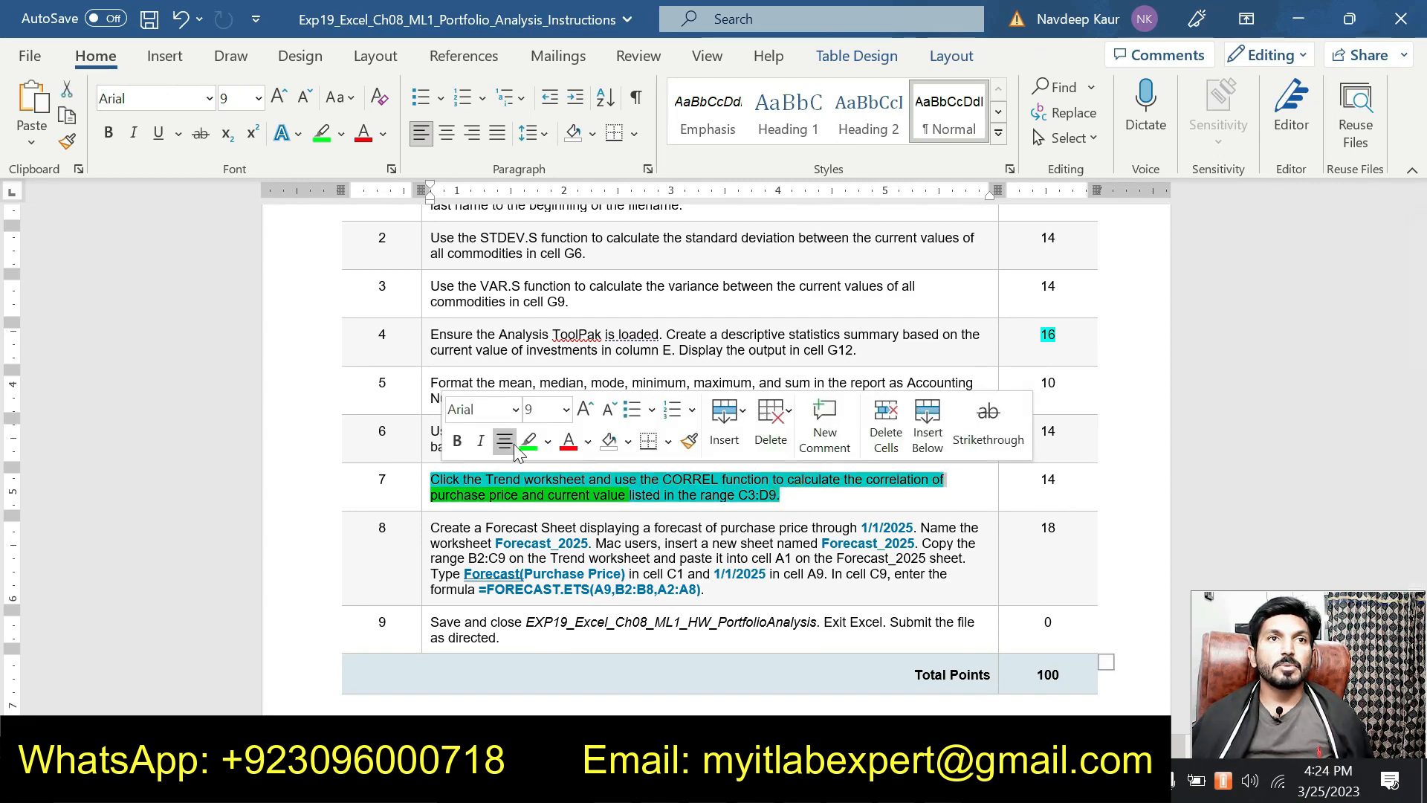
left_click(529, 442)
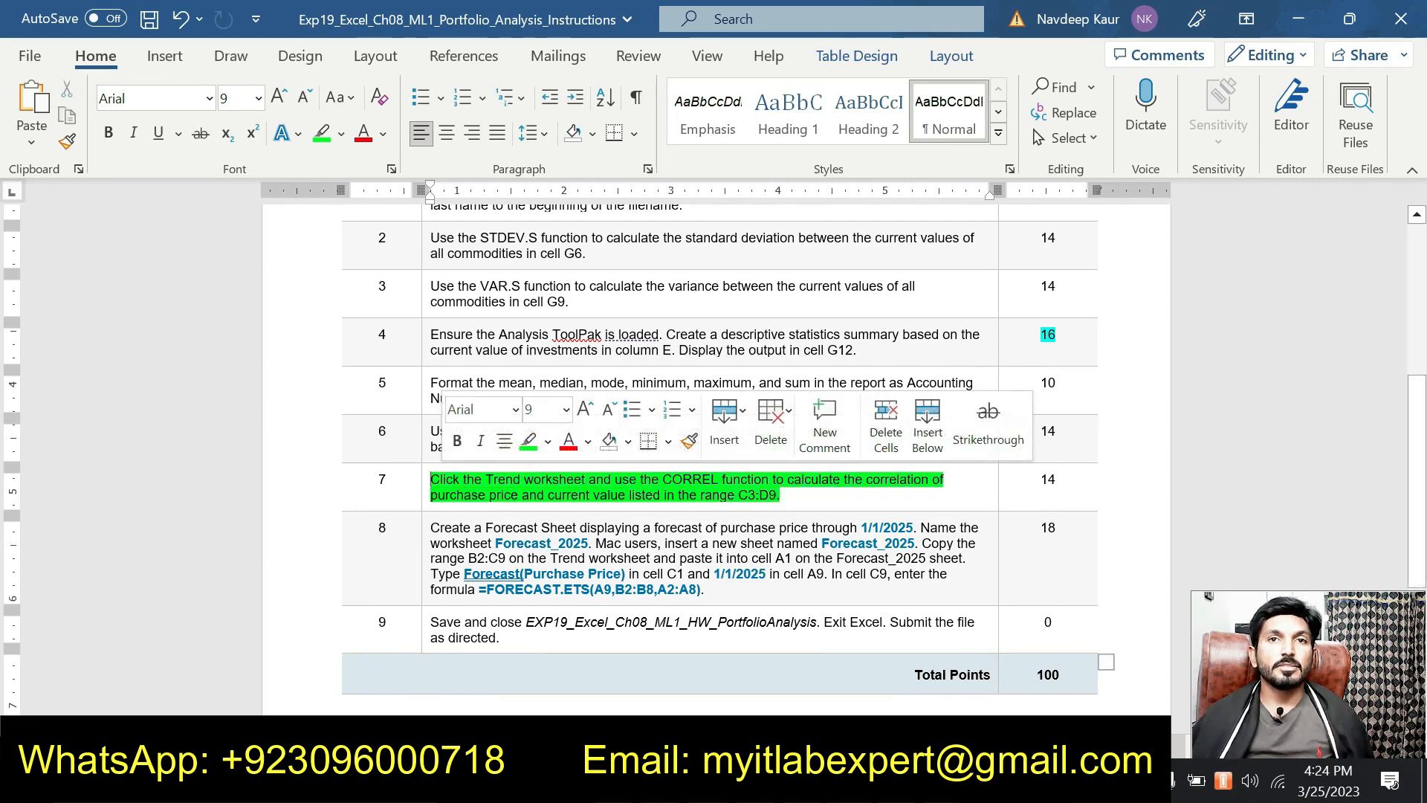
left_click_drag(790, 498, 423, 481)
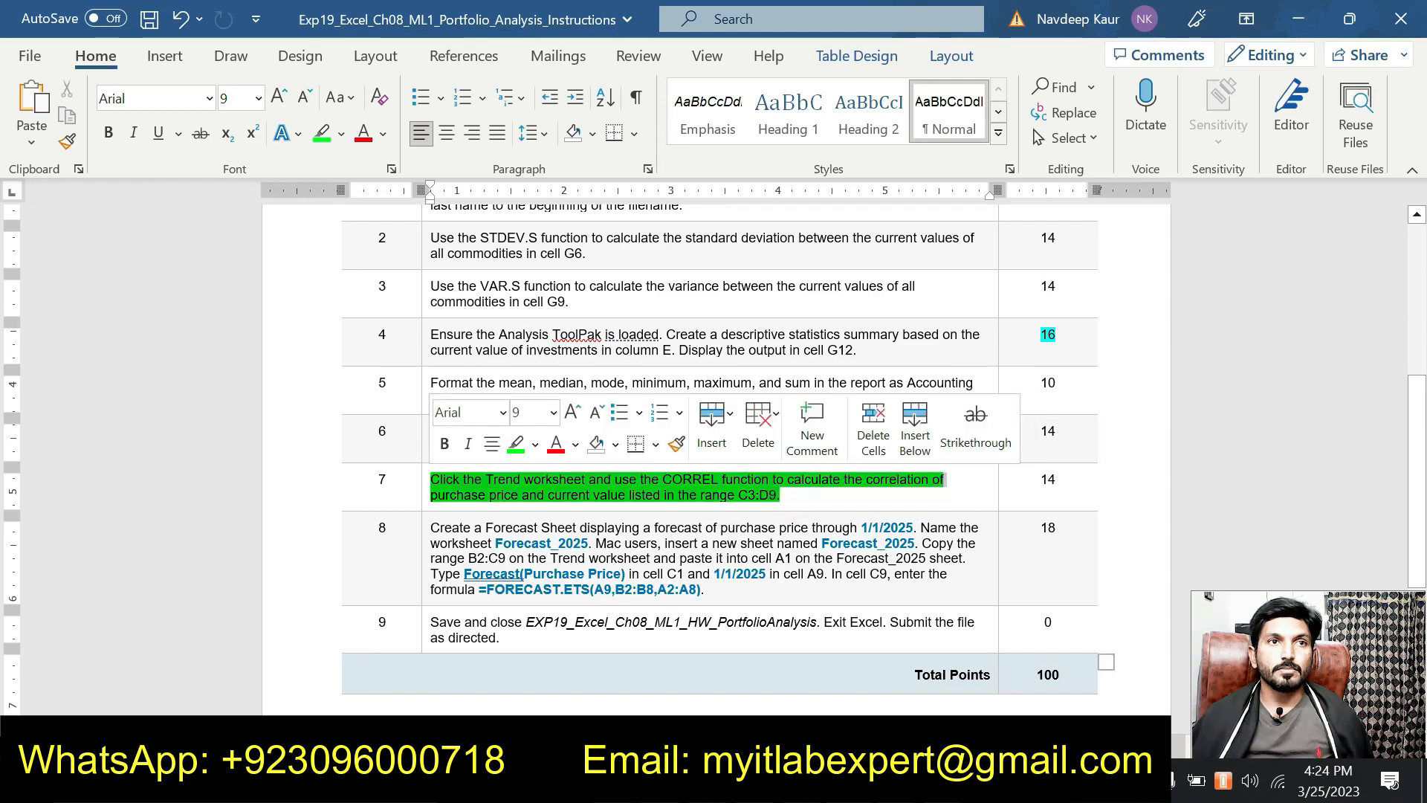
left_click(516, 444)
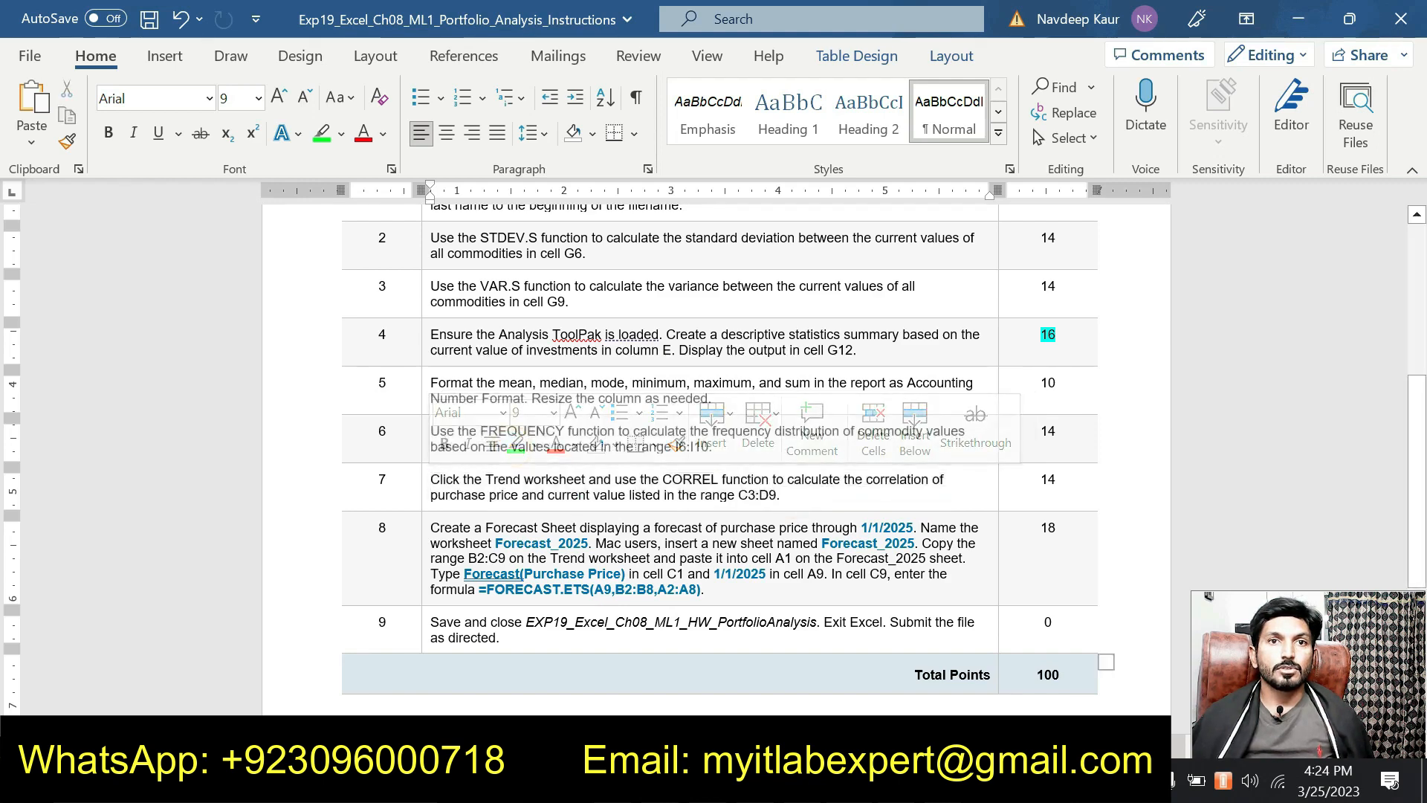
Step: Highlight item 8's Forecast Sheet instruction in bright green and review its FORECAST.ETS formula
left_click_drag(703, 589, 429, 527)
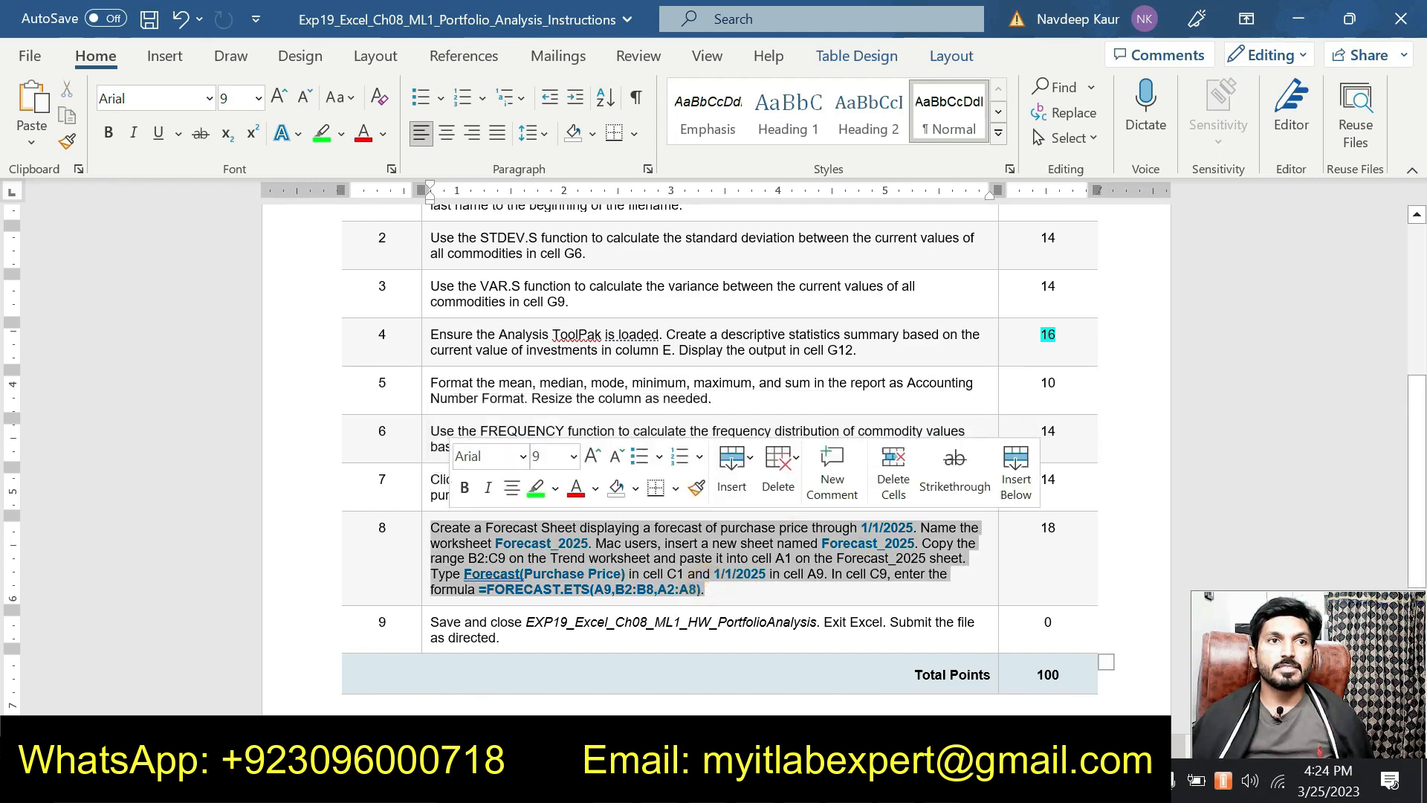
left_click(536, 487)
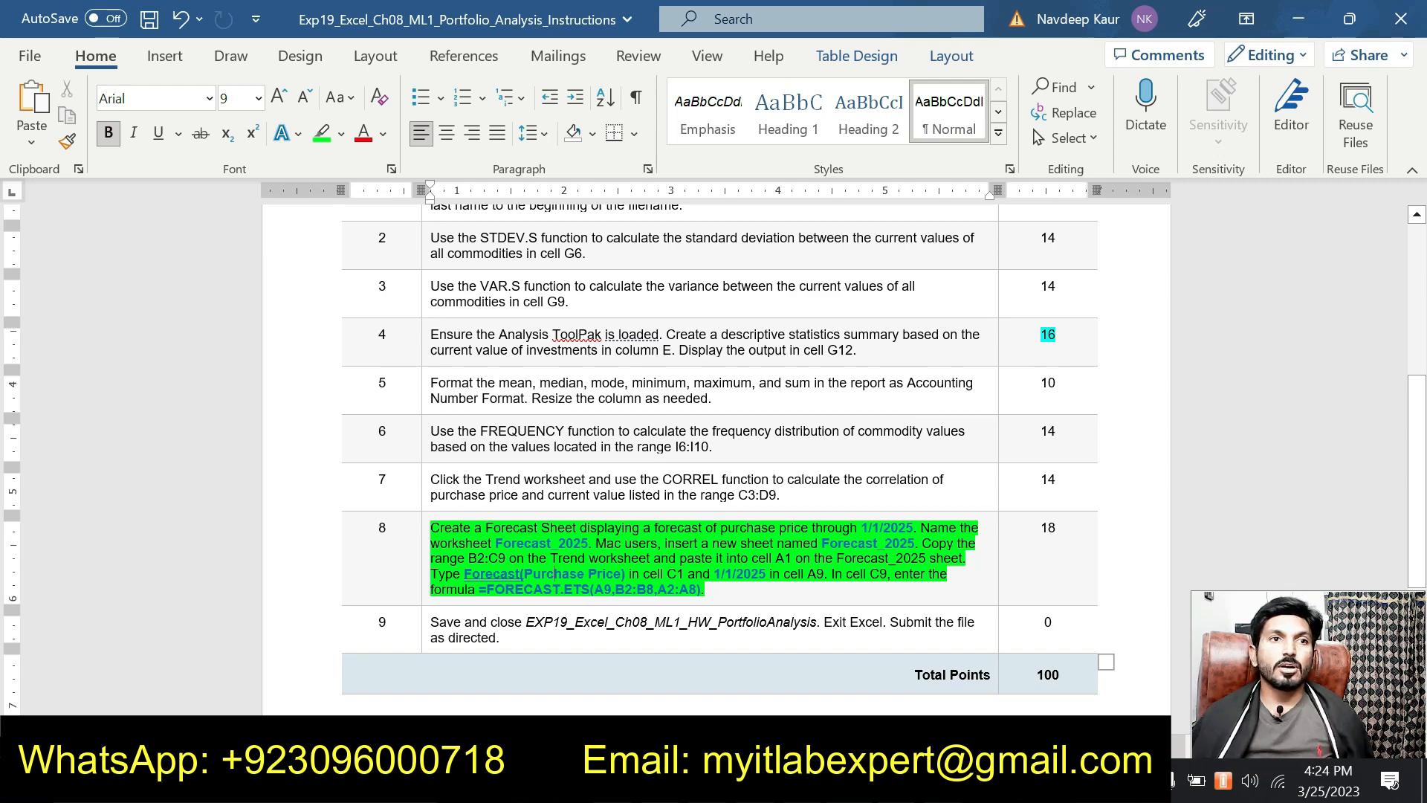
scroll(713, 446, "down", 3)
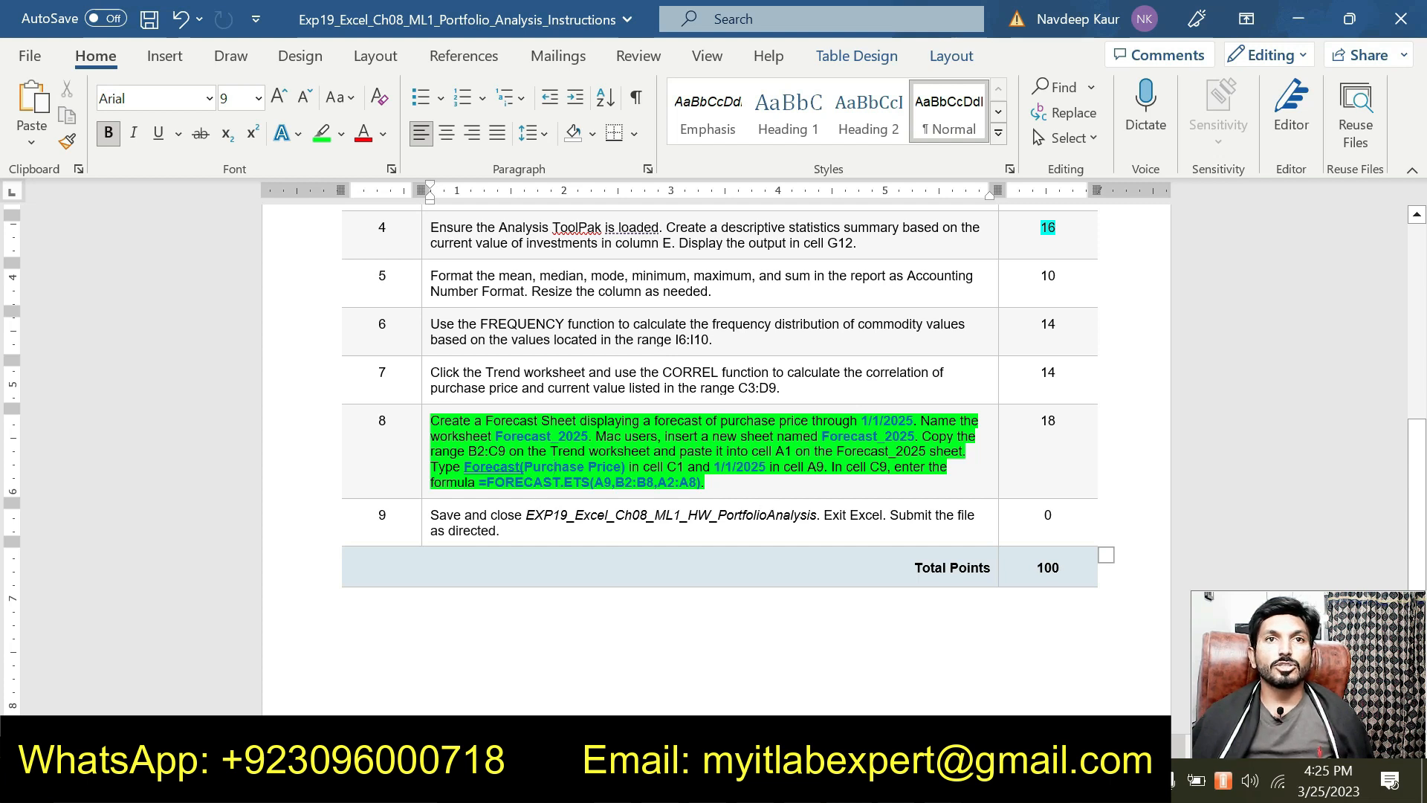
left_click_drag(706, 482, 476, 482)
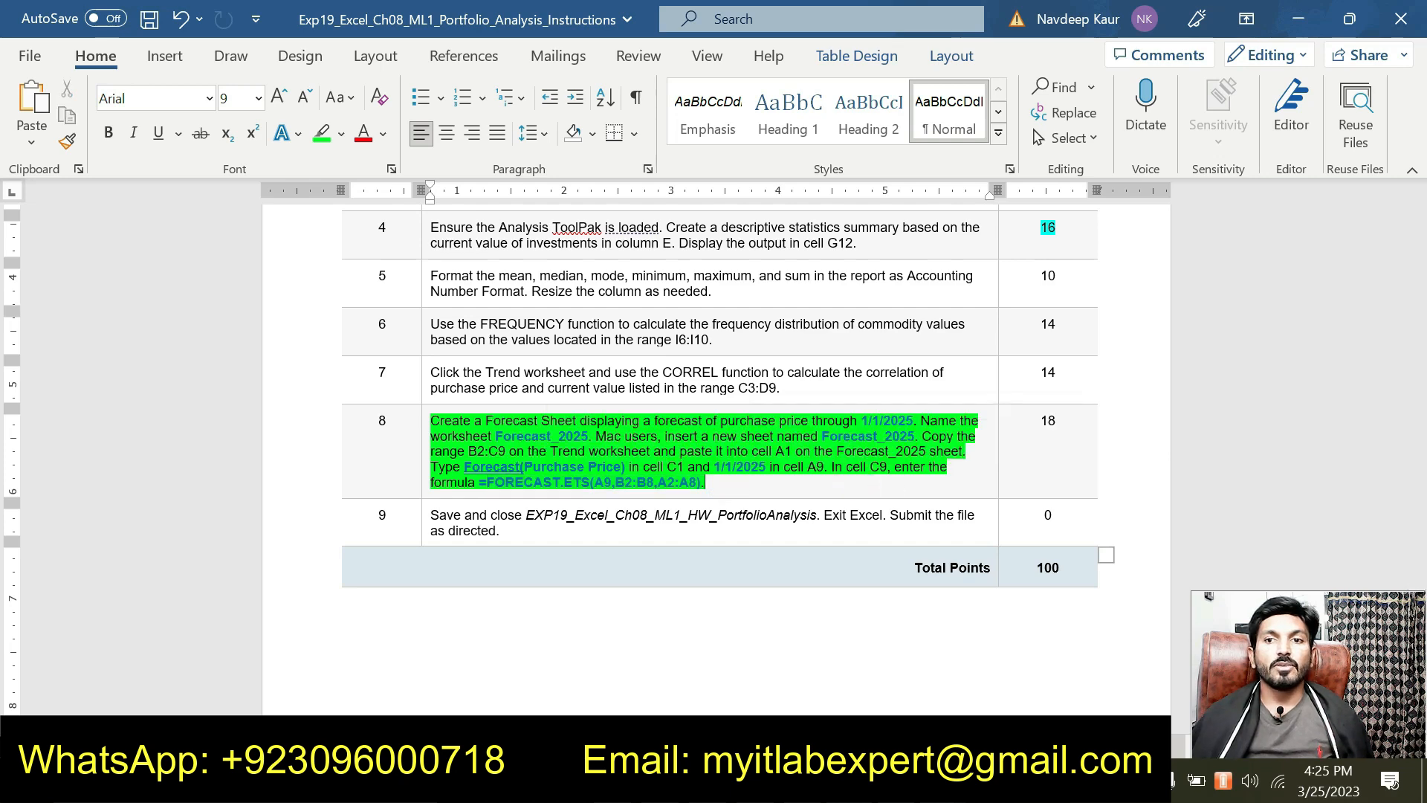
right_click(942, 780)
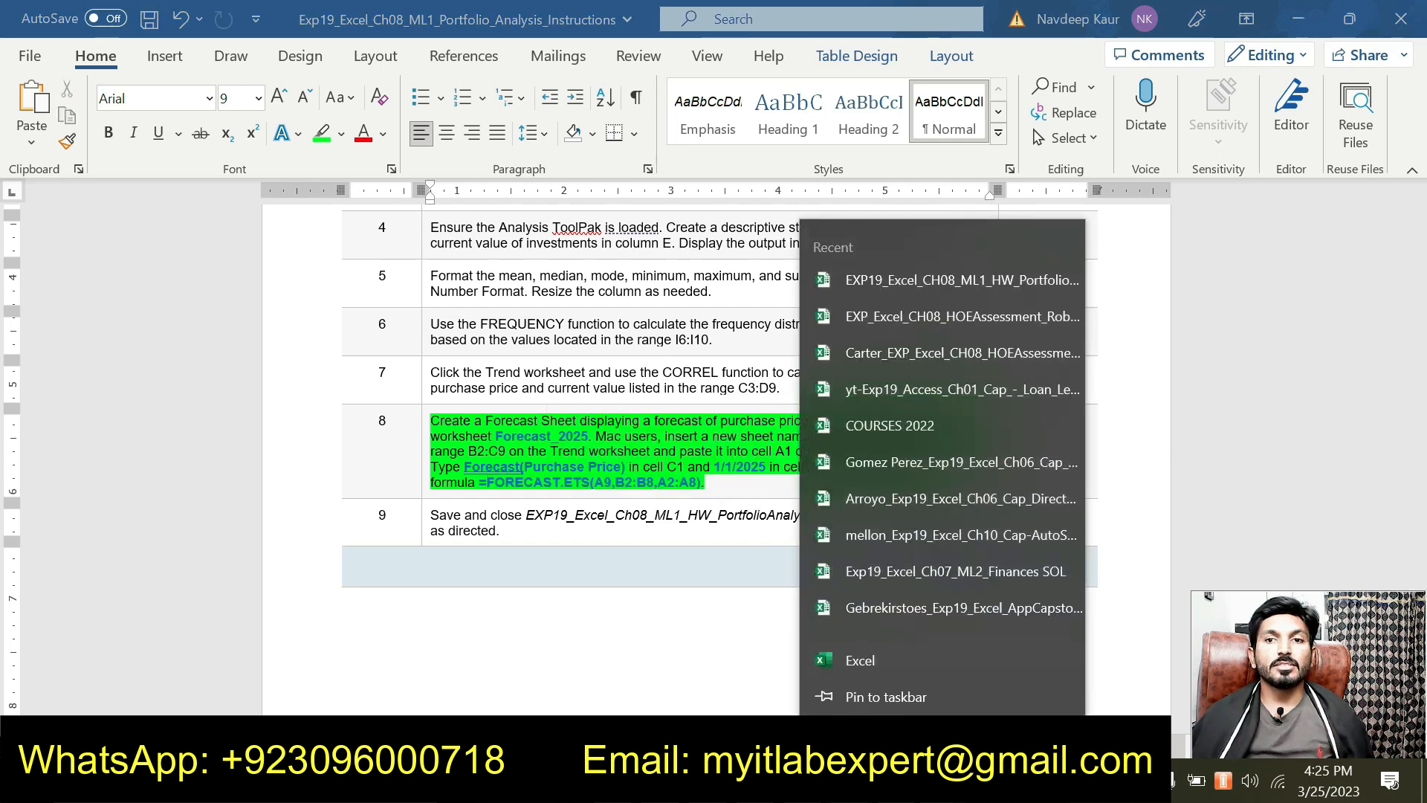
left_click(868, 733)
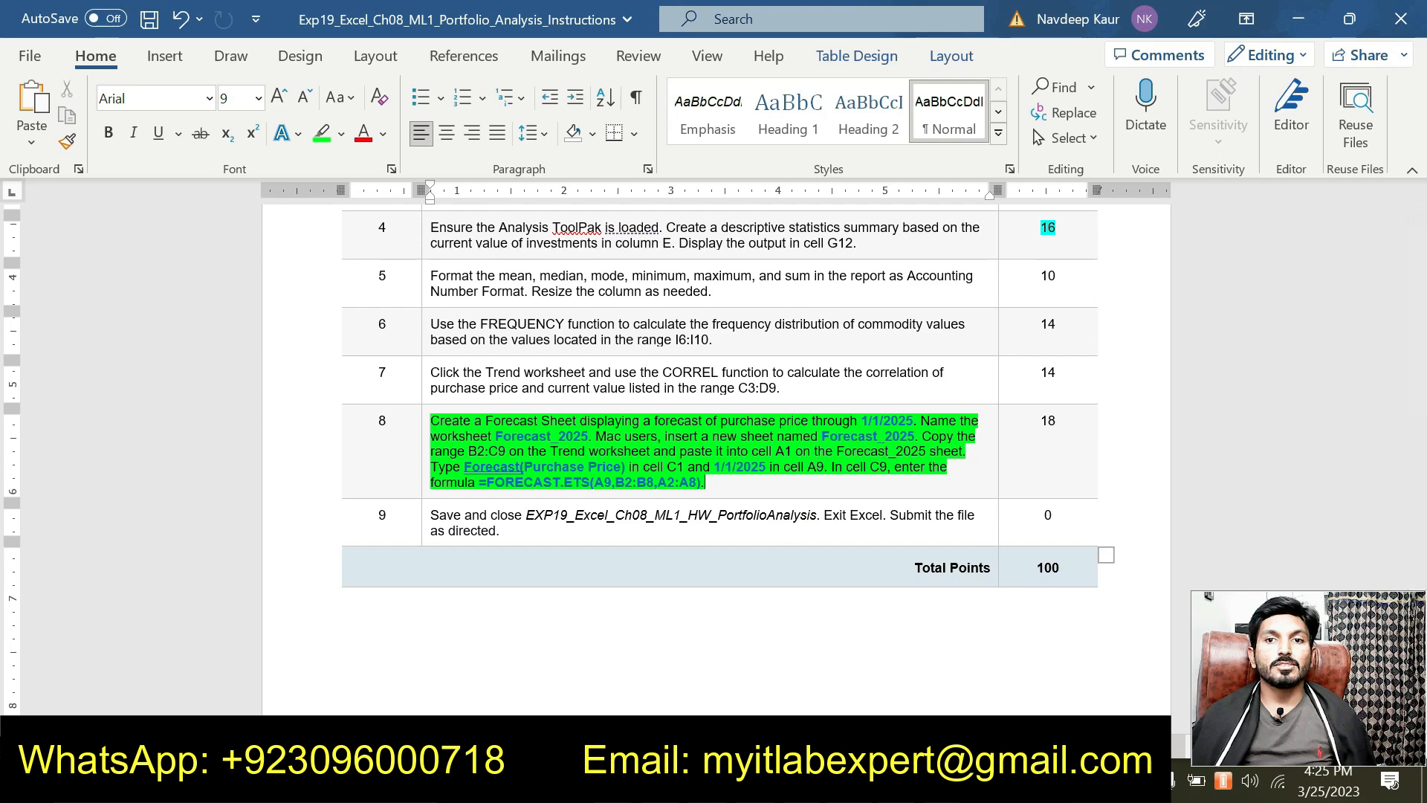